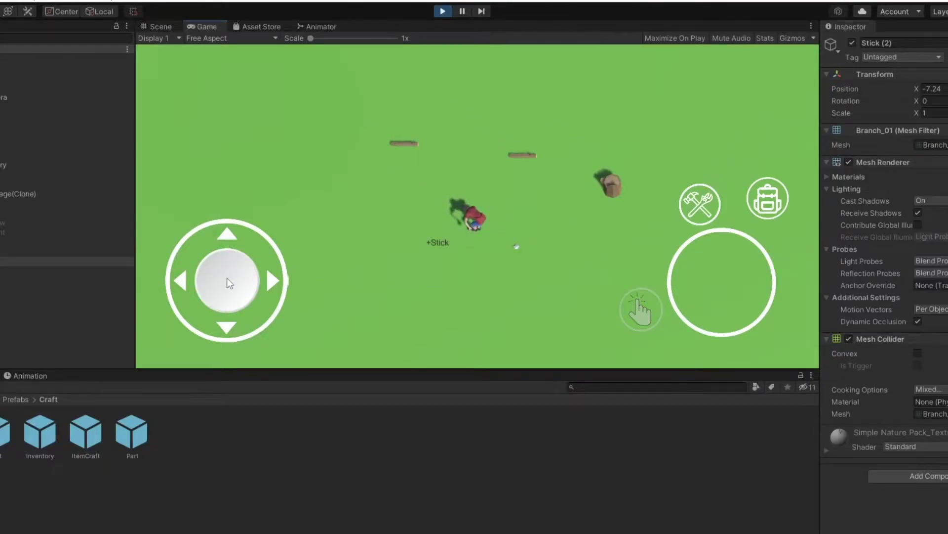
Step: Playtest item collection by walking the character to the remaining sticks, picking them up and opening the inventory
left_click_drag(226, 277, 330, 148)
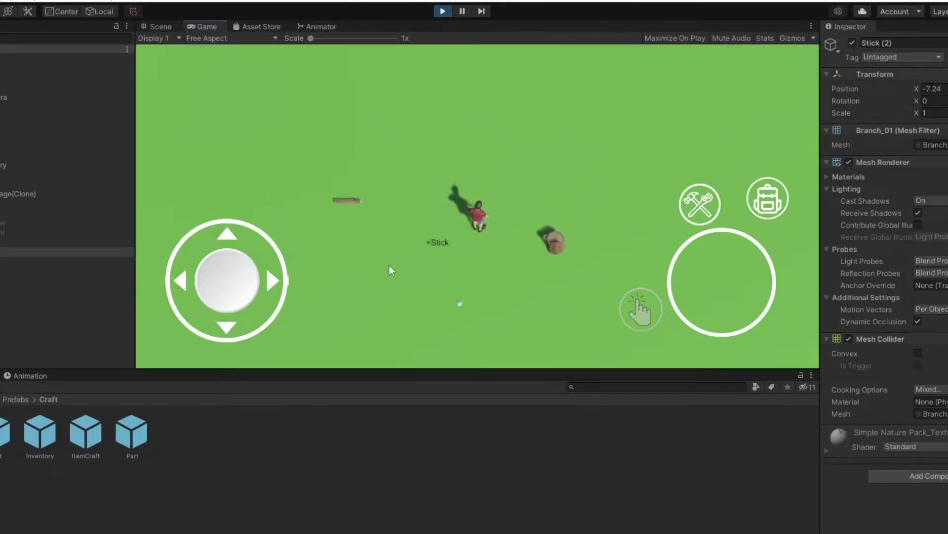
left_click_drag(217, 266, 110, 175)
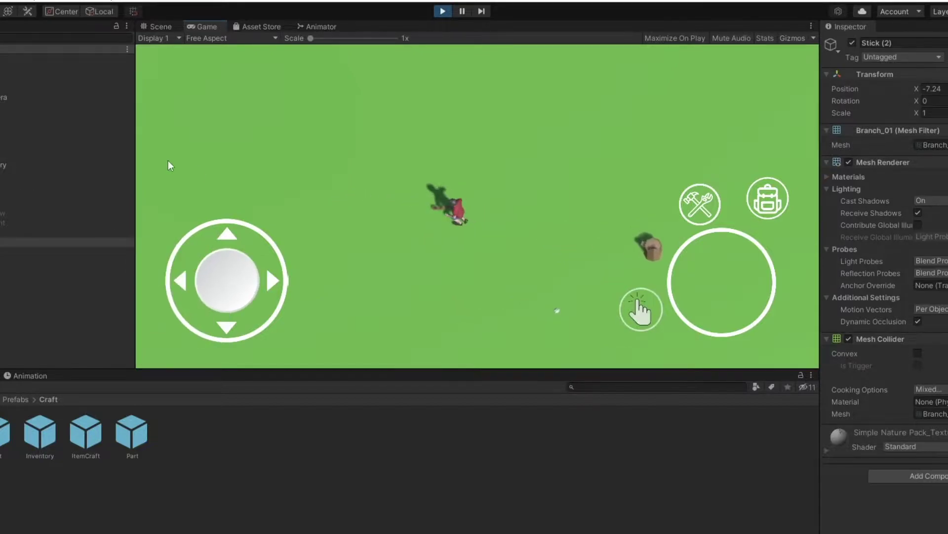
left_click(643, 310)
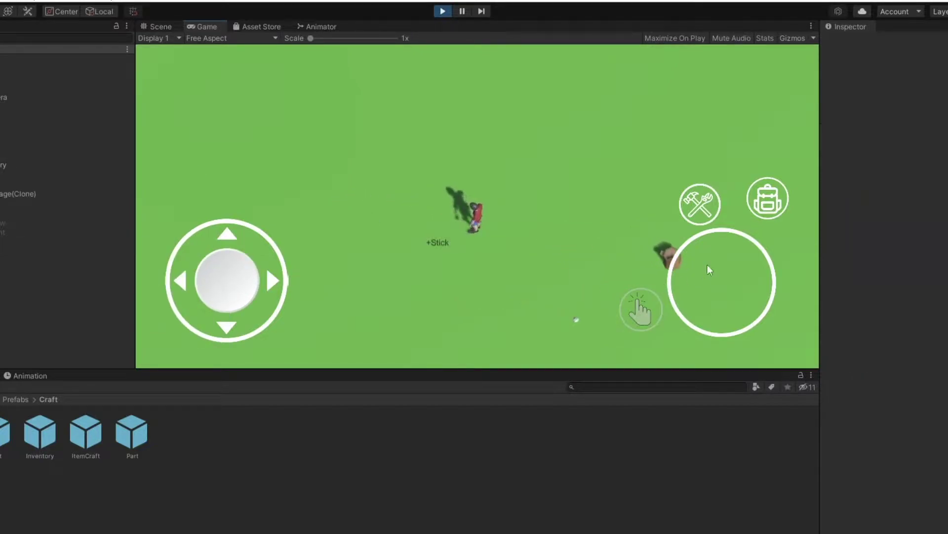
left_click(781, 200)
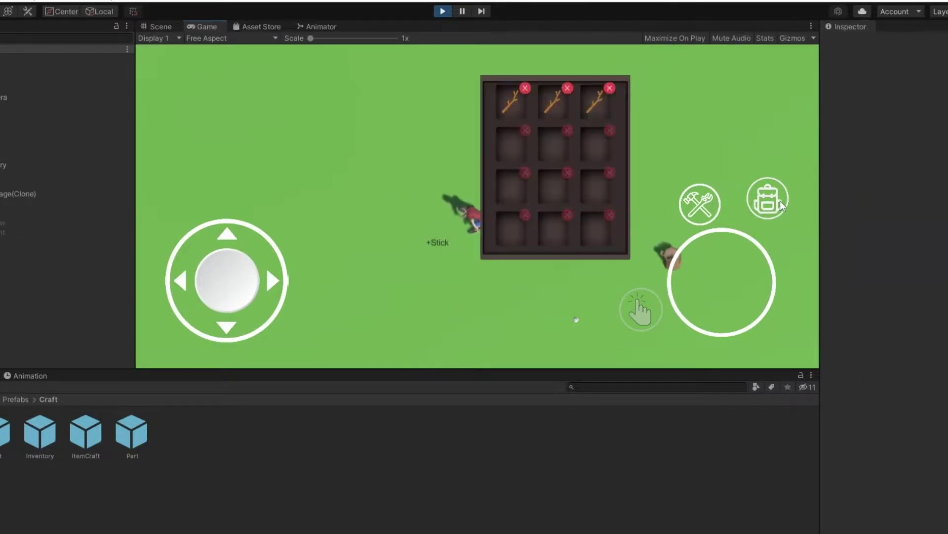
Step: Test crafting in the running game by crafting Wood from three sticks and removing it from the inventory
left_click(694, 209)
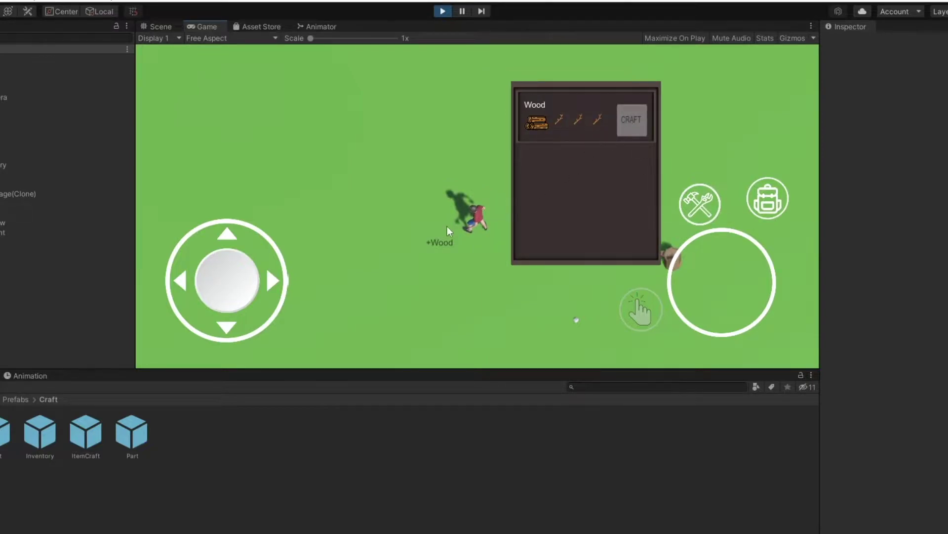
left_click(783, 202)
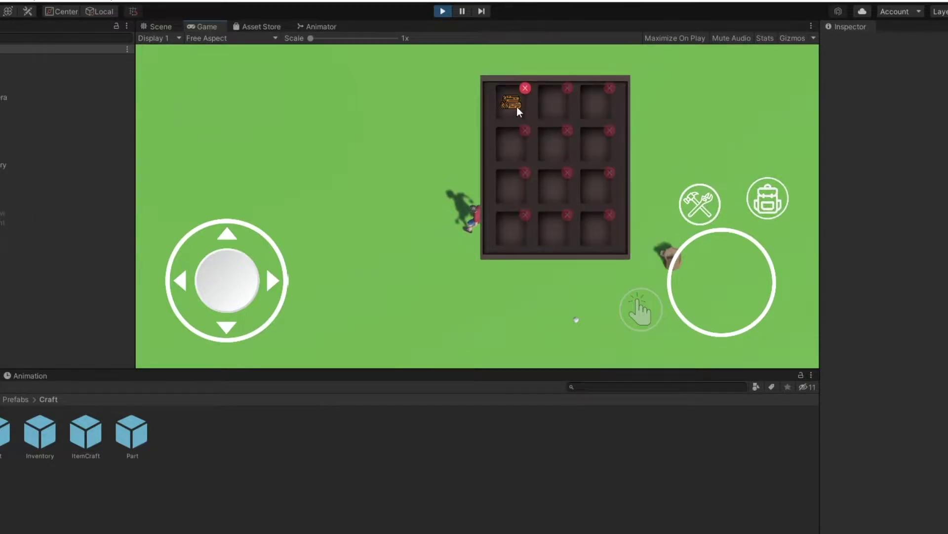
left_click(525, 89)
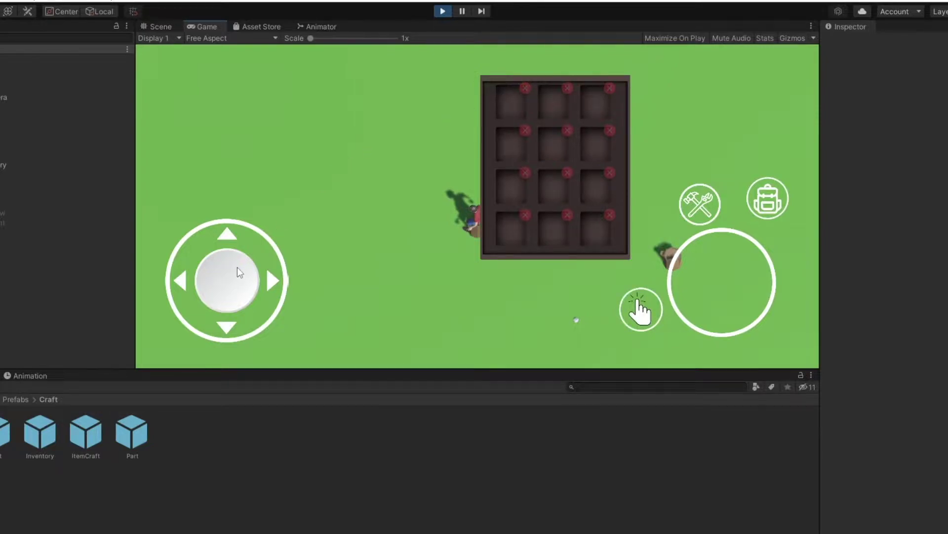
Step: Walk the character around the field, check the inventory again and open the crafting window
left_click_drag(237, 267, 618, 146)
left_click(775, 199)
left_click_drag(229, 286, 251, 118)
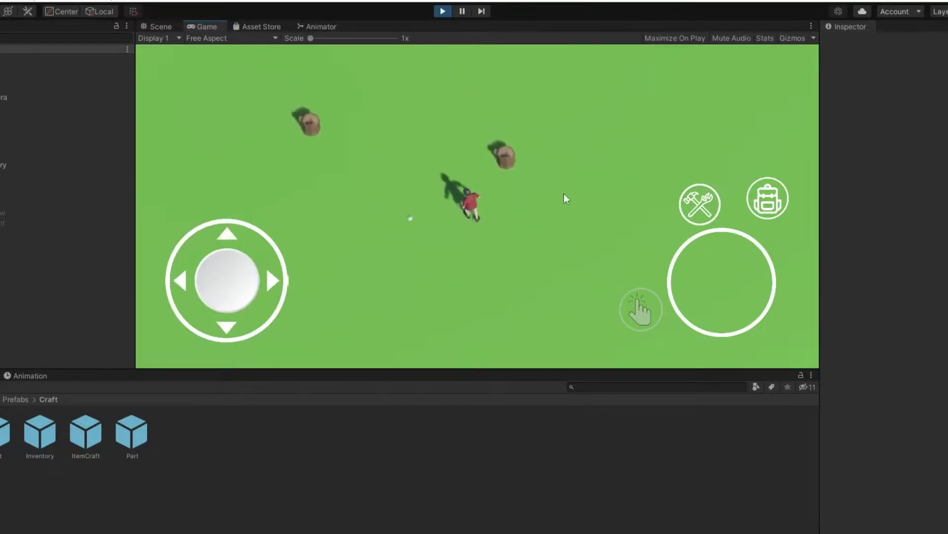
left_click(768, 203)
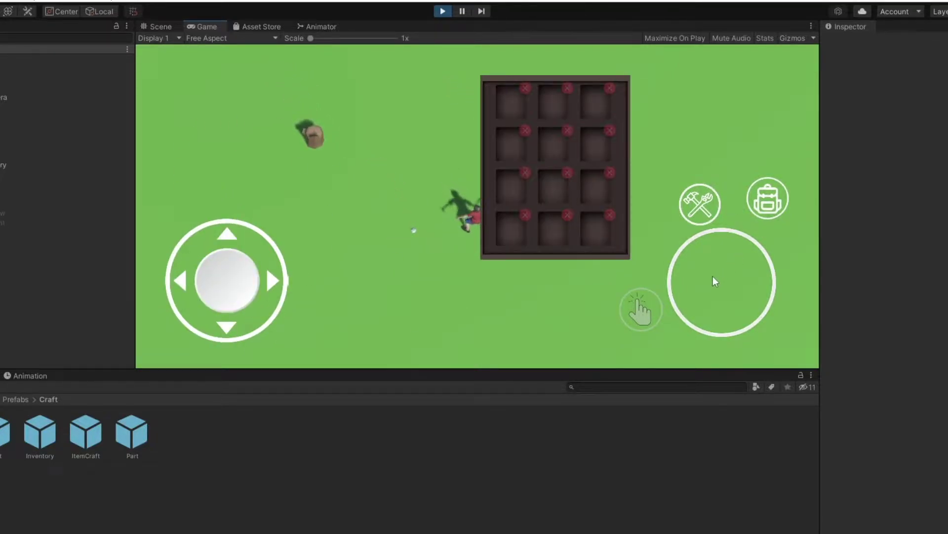
left_click(700, 204)
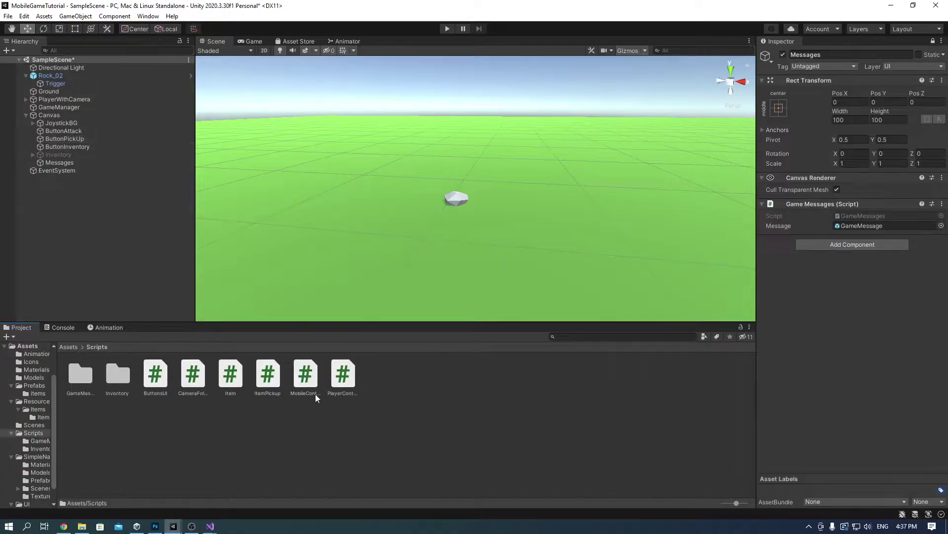
Step: Create a folder named Craft inside the Scripts folder and open it
right_click(237, 435)
mouse_move(257, 172)
left_click(437, 148)
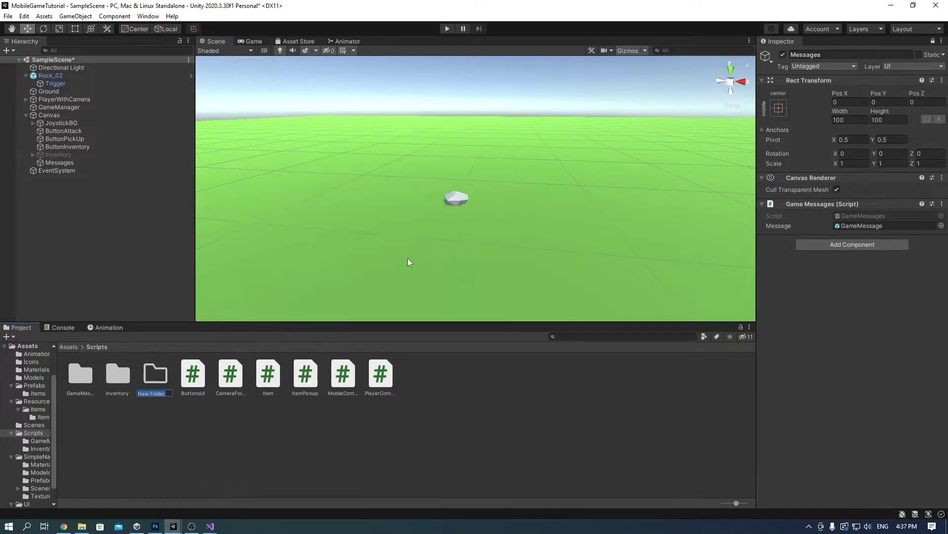
type("Craft")
key("Return")
double_click(80, 374)
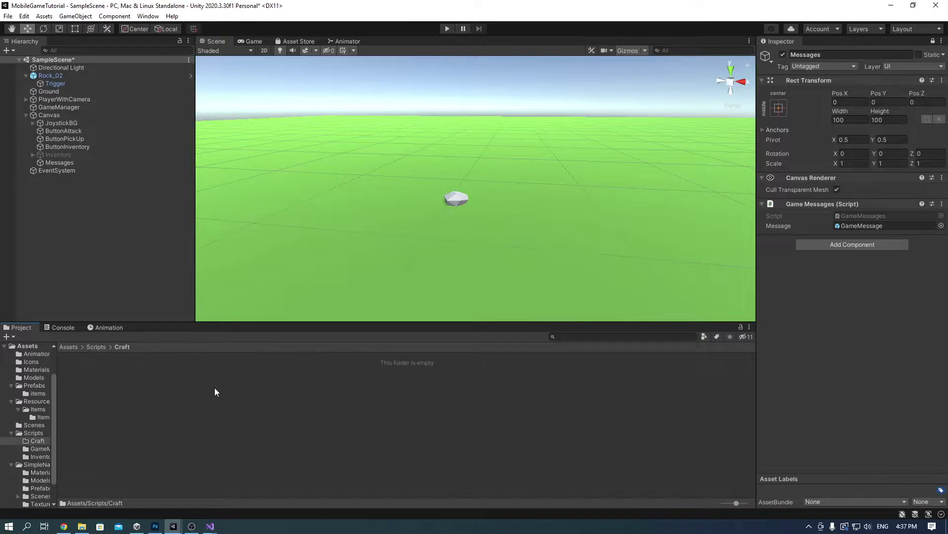
Step: Create a C# script named CraftUI in the Craft folder and open it for editing
right_click(214, 387)
mouse_move(279, 128)
left_click(370, 148)
type("Craft")
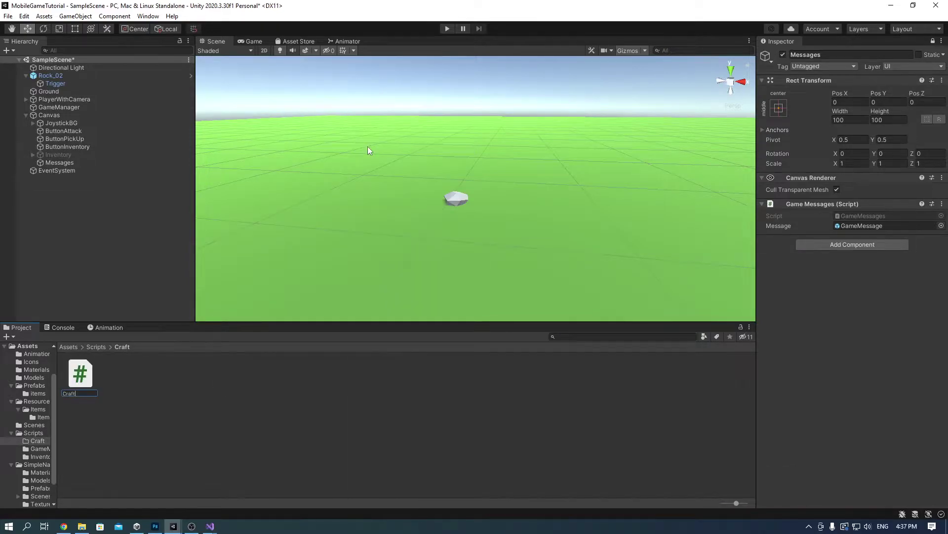
type("UI")
key("Return")
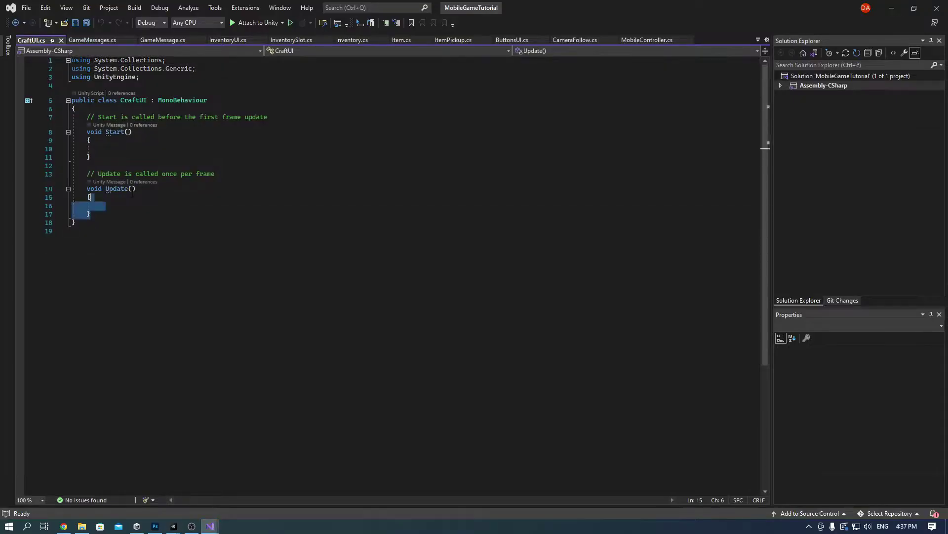
Step: Remove the Update method from CraftUI and declare public GameObject fields craftUI and inventoryUI
key("Delete")
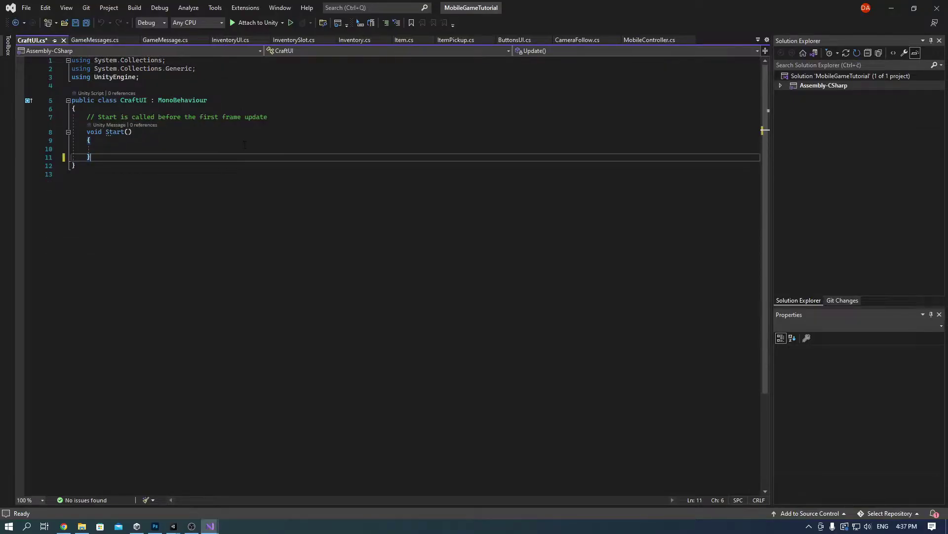
left_click(241, 109)
key("Return")
key("Return")
key("Up")
type("public GameObject craftUI;;")
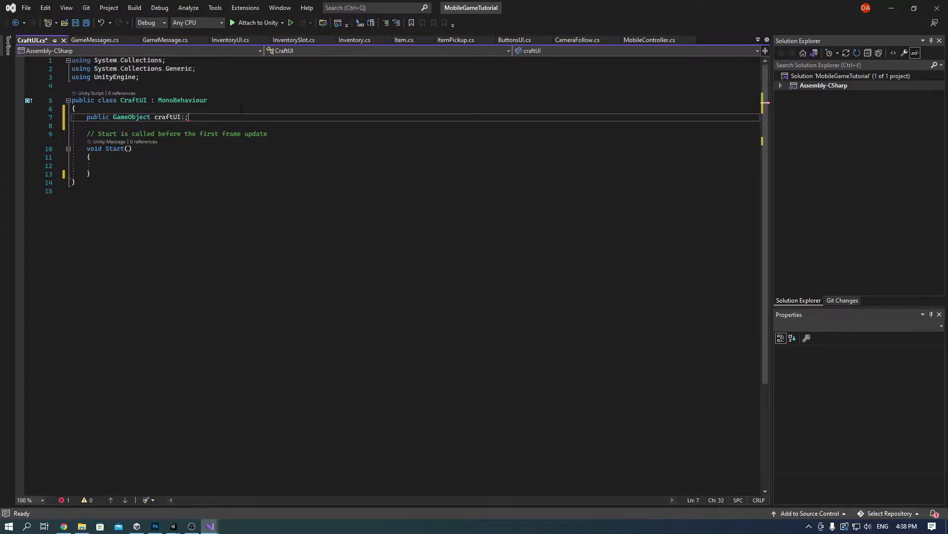
key("BackSpace")
key("Return")
type("public GameObject inventoryUI;")
key("Return")
Step: Declare public List<Item> craftItems, public GameObjects ItemCraftPref and content, and a private CraftSlot[] craftSlots array in CraftUI
type("public List<")
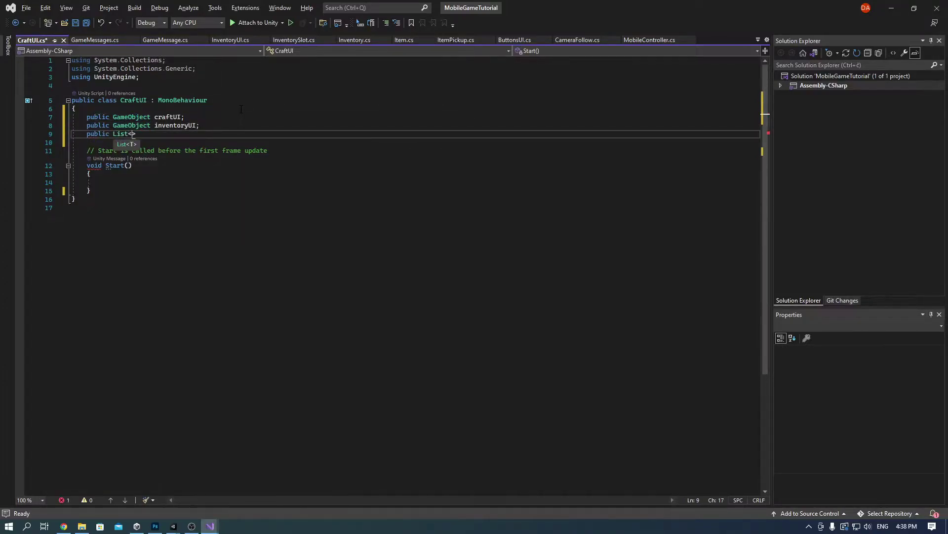
type("Item> craftItems;")
key("Return")
type("public GameObject ItemCraftPre")
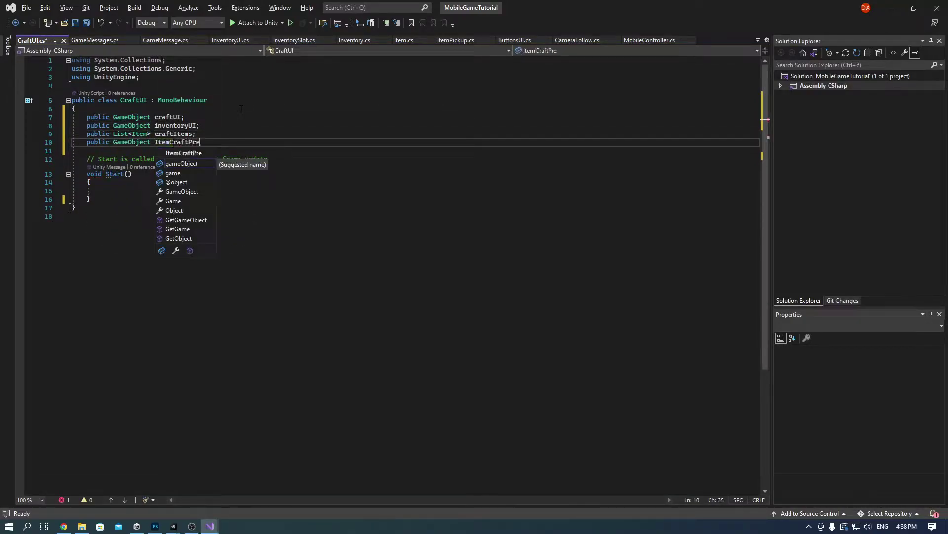
type("f;")
key("Return")
type("public GameObject content;")
key("Return")
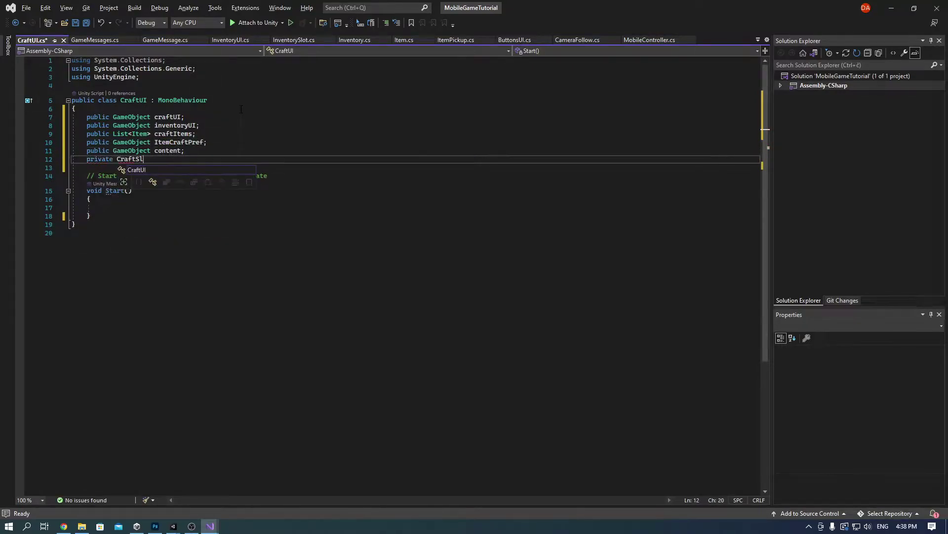
left_click(121, 159)
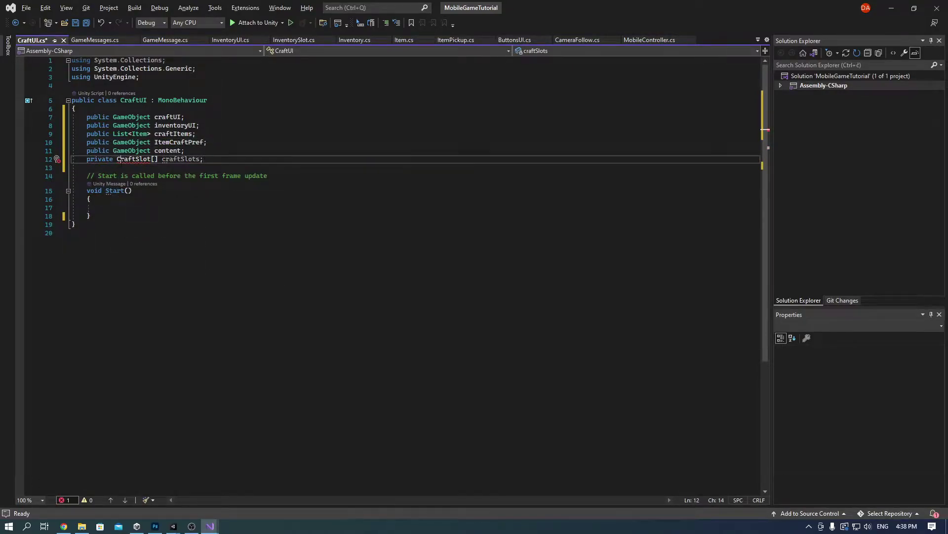
Step: Switch back to Unity, create a C# script named CraftSlot in the Craft folder and open it
left_click(892, 7)
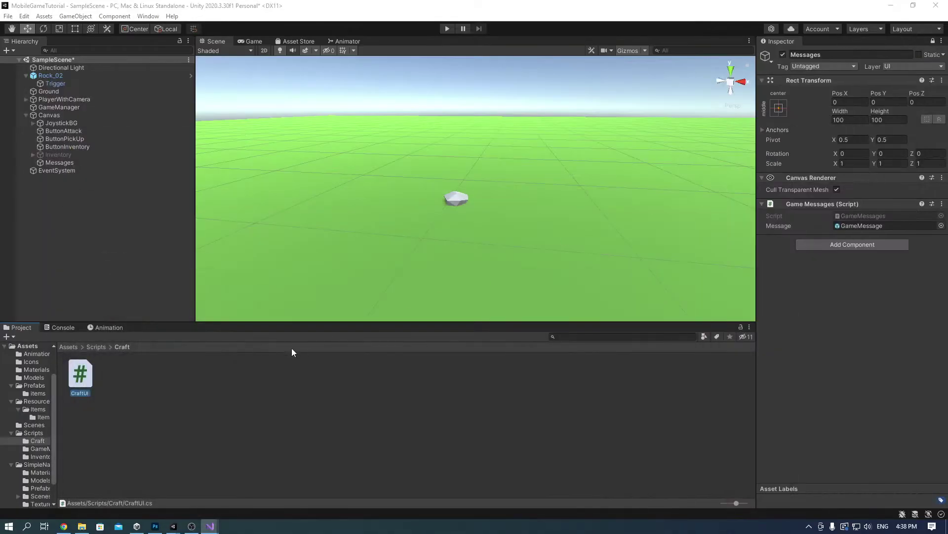
right_click(188, 433)
mouse_move(274, 173)
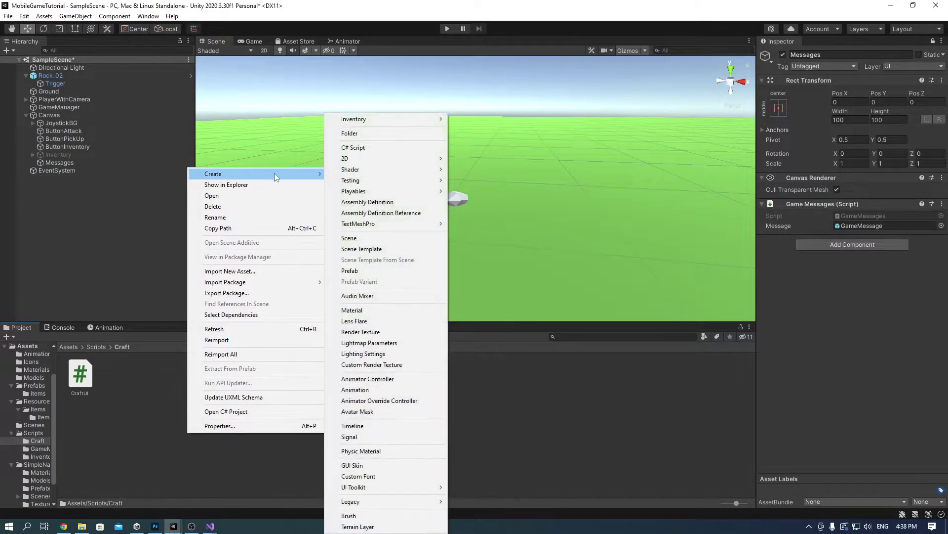
left_click(357, 153)
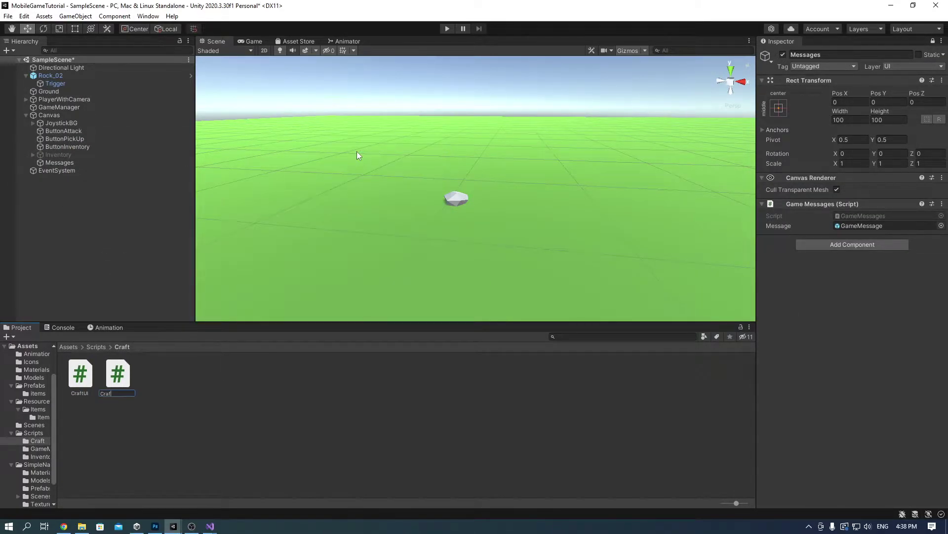
type("CraftSlot")
key("Return")
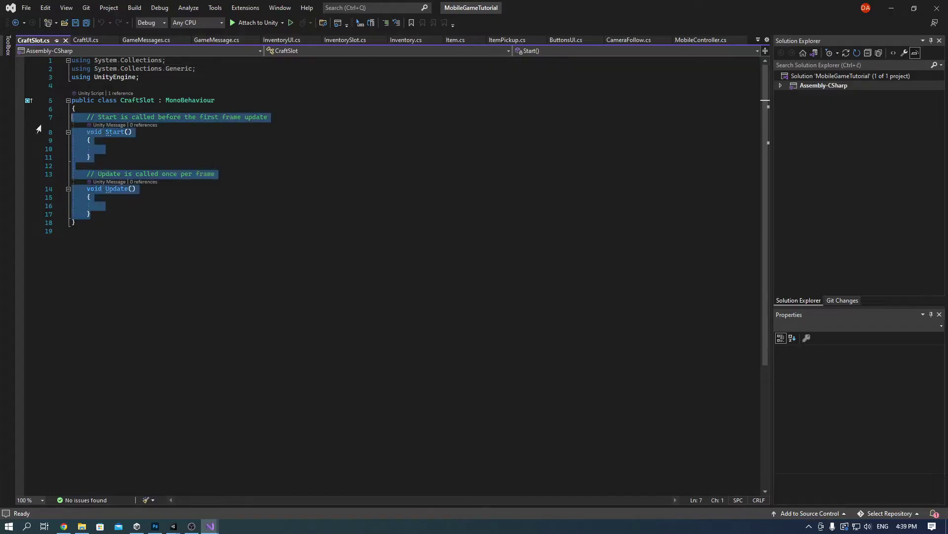
Step: Clear the default Start and Update methods from CraftSlot and add a using directive for UnityEngine.UI
key("Delete")
left_click(147, 77)
key("Return")
type("using Unity")
key("Menu")
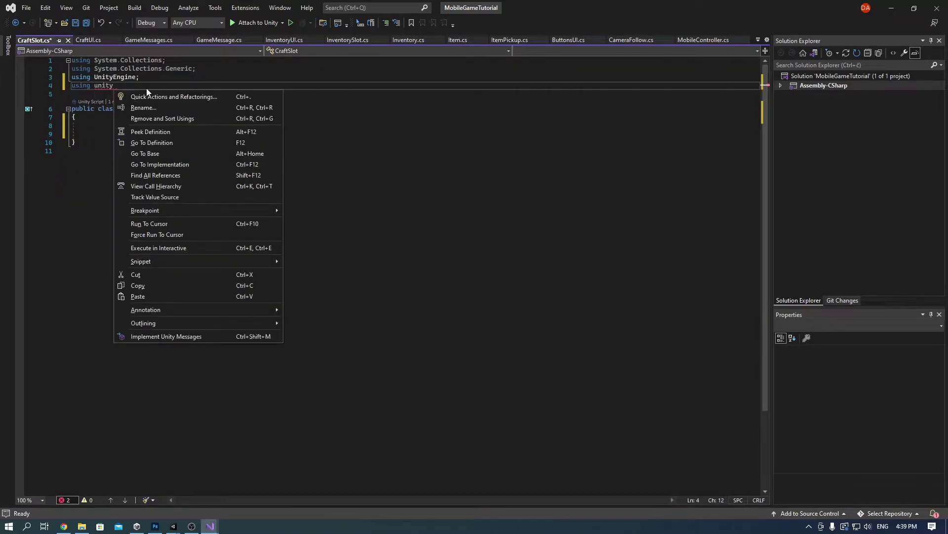
key("Escape")
key("BackSpace")
key("BackSpace")
key("BackSpace")
key("BackSpace")
key("BackSpace")
type("UnityEngine.UI;")
Step: Declare public fields in CraftSlot: Image icon, Text nameSlot and GameObject parts
key("Down")
key("Down")
key("Down")
key("Down")
type("public Image icon;")
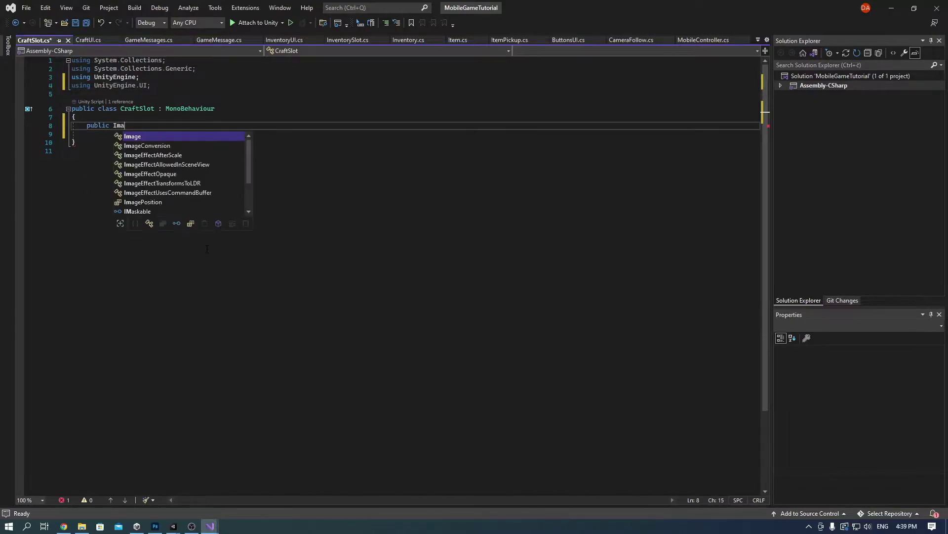
key("Return")
type("public Text nameSlot;")
key("Return")
type("public GameObject parts;")
Step: Declare public fields Item craftItem, Image partPref and Button createButton below the parts field, separated by a blank line
key("Return")
key("Return")
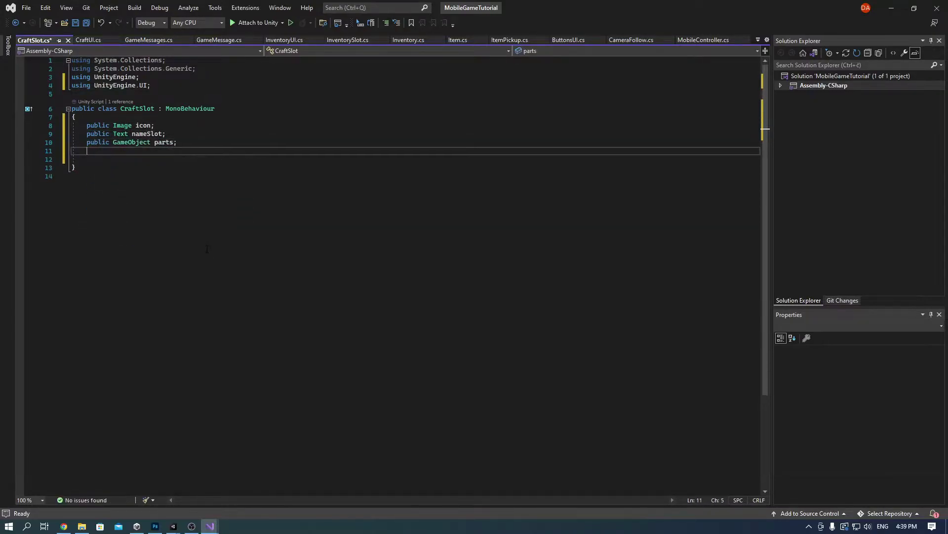
type("public Item craftItem;")
key("Return")
type("public Image partPref;")
key("Return")
type("public Button createButton;")
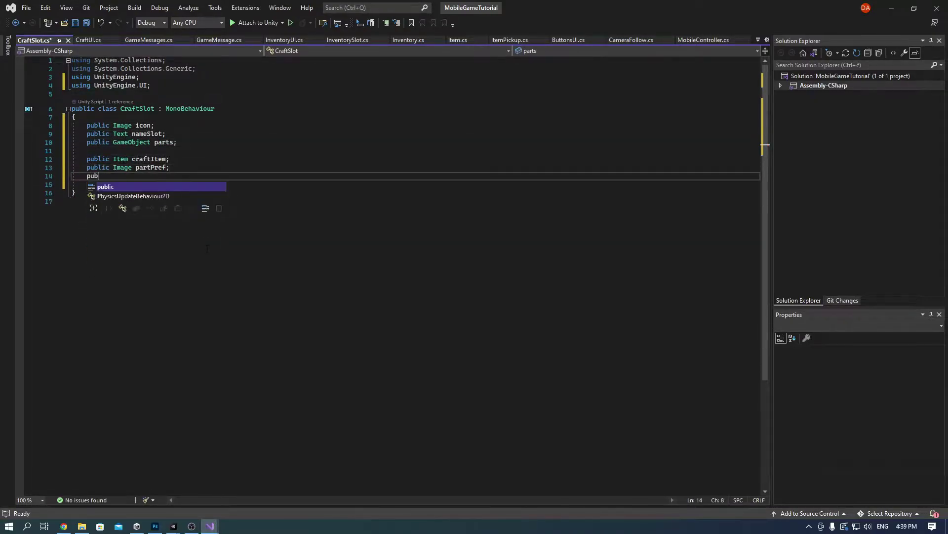
Step: Add a public bool CheckParts() method that stores craftItem.details.Count in an int named count
key("Return")
key("Return")
type("public bool CheckParts()")
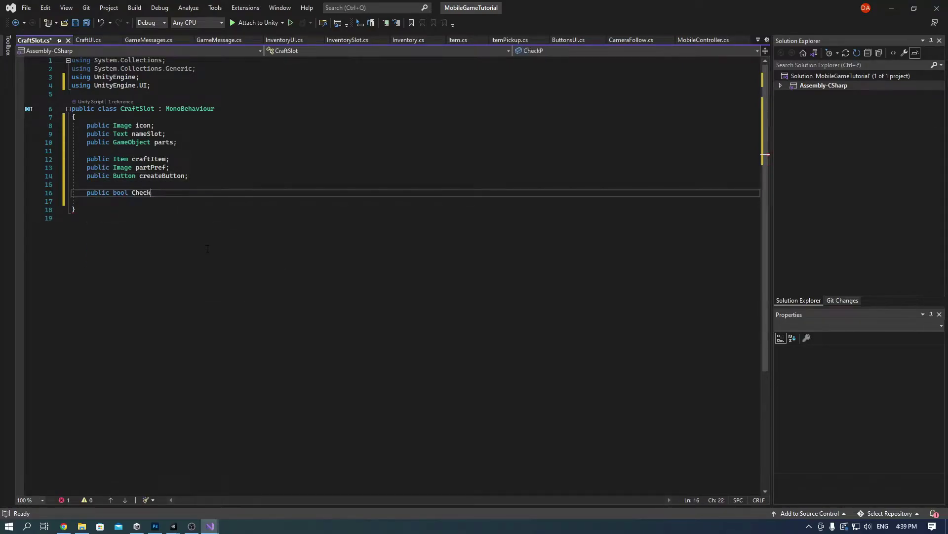
key("Return")
type("{")
key("Return")
type("int count = craftItem.details.Count;")
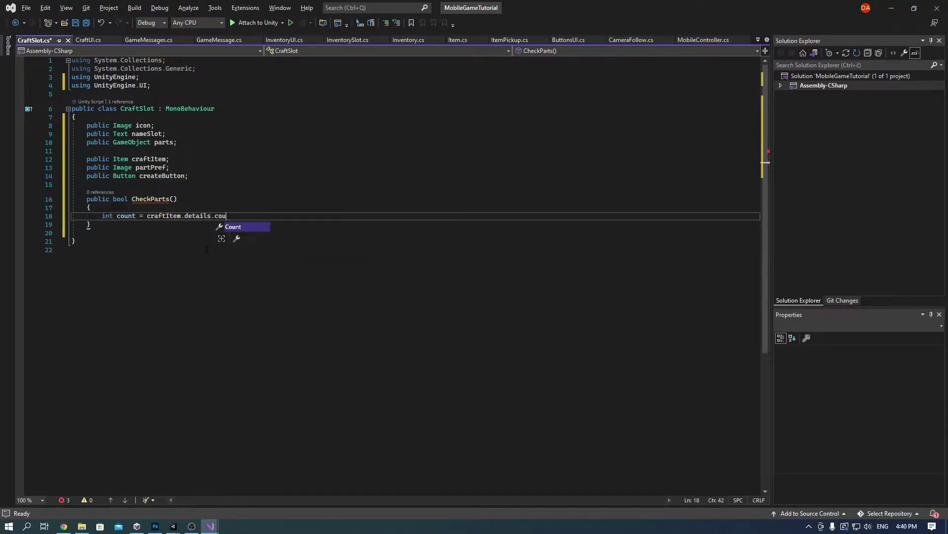
Step: Add nested for loops to CheckParts, with i running over Inventory.instance.items and j over craftItem.details
key("Return")
type("for(int i = ")
type("0;i< Inventory.instance.items.Count")
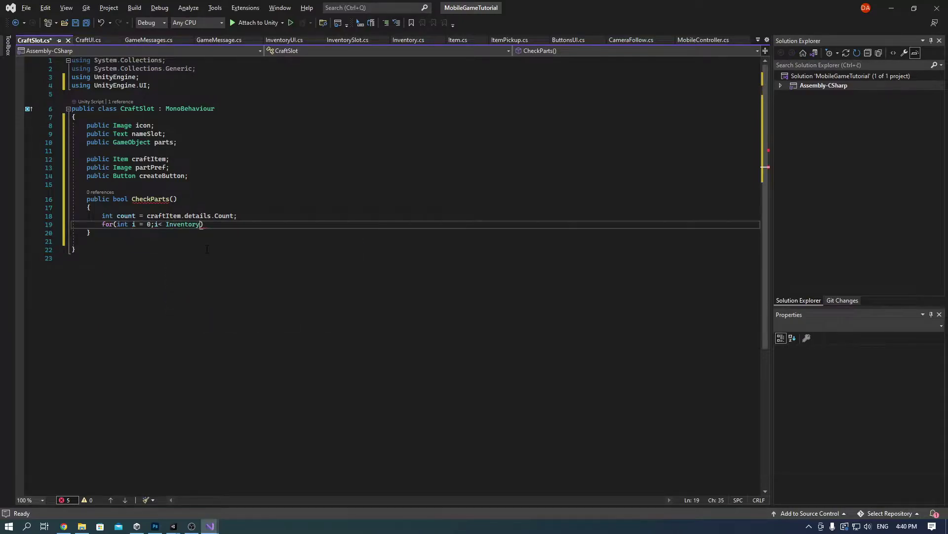
type(";i++)")
key("Return")
type("for")
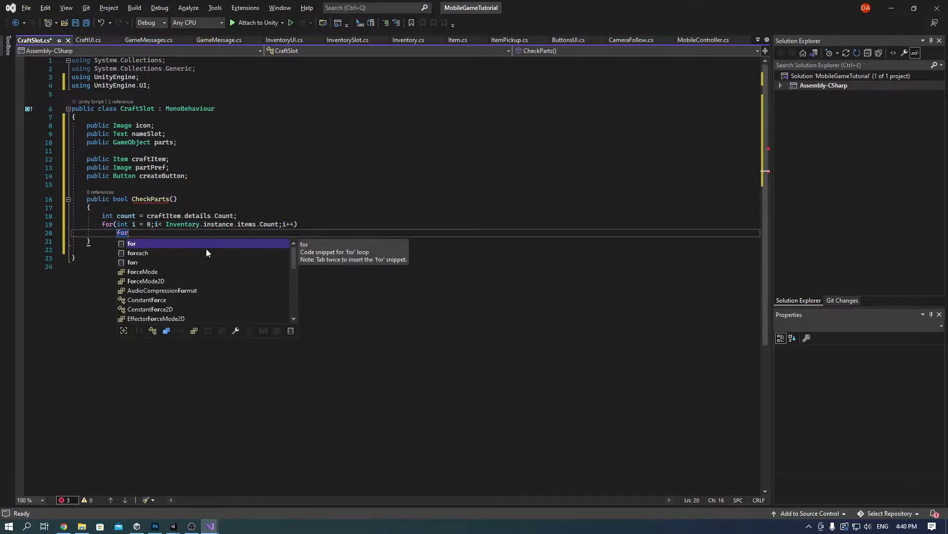
type("(int j = 0;j<craftItem.")
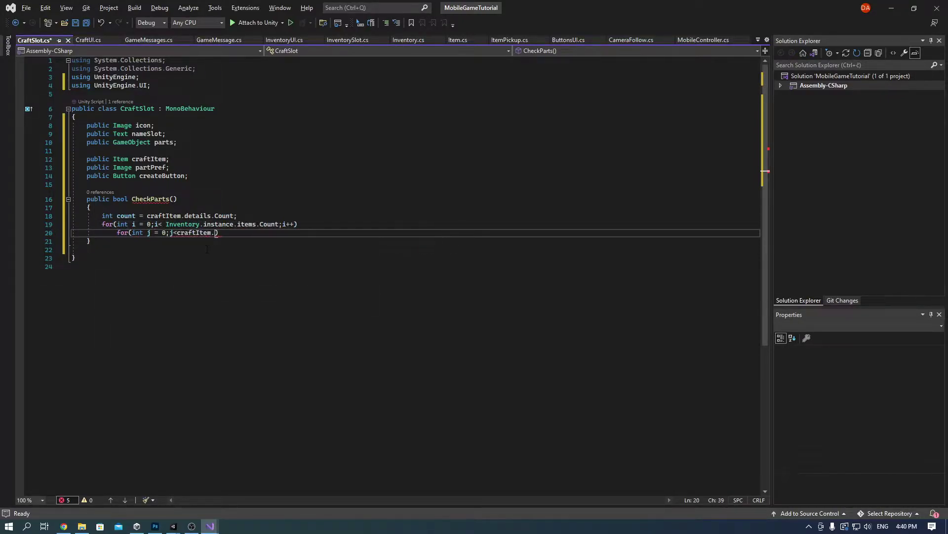
key("Return")
Step: In the inner loop, decrement count and break when craftItem.details[j] equals Inventory.instance.items[i]
type("{")
key("Return")
type("if (craftItem.details[j].Equals")
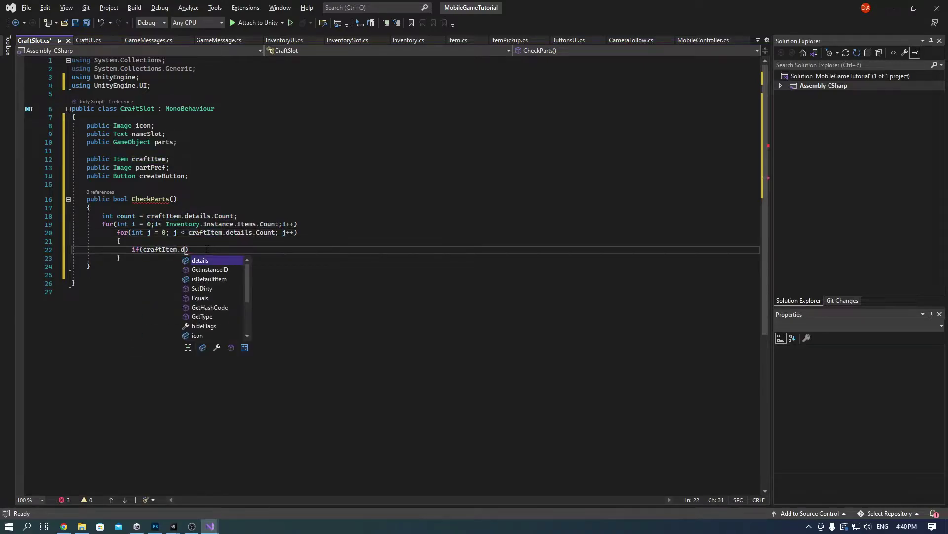
type("(Inventory.instance.items[i])")
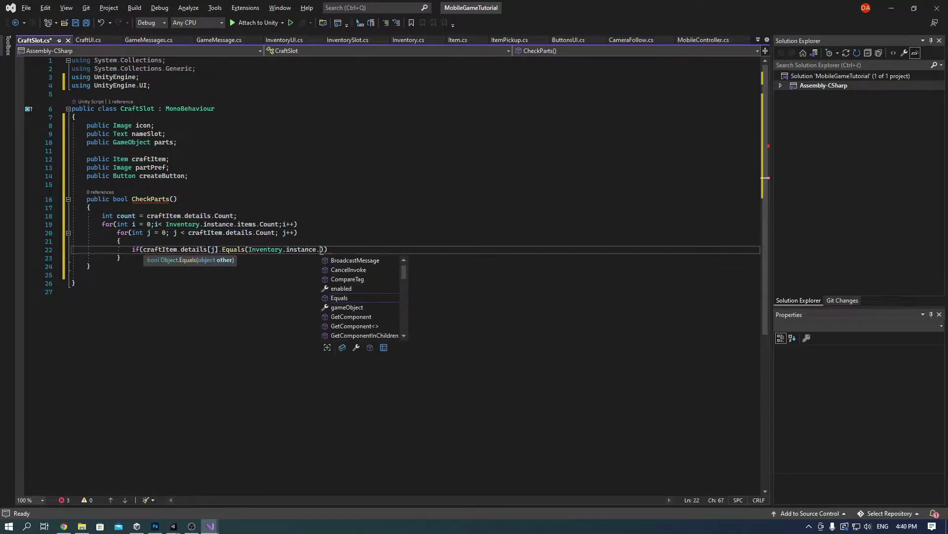
key("Return")
type("{")
key("Return")
type("count--;")
key("Return")
type("break;")
Step: End CheckParts by returning count <= 0 after the nested loops
key("Down")
key("Down")
key("End")
key("Return")
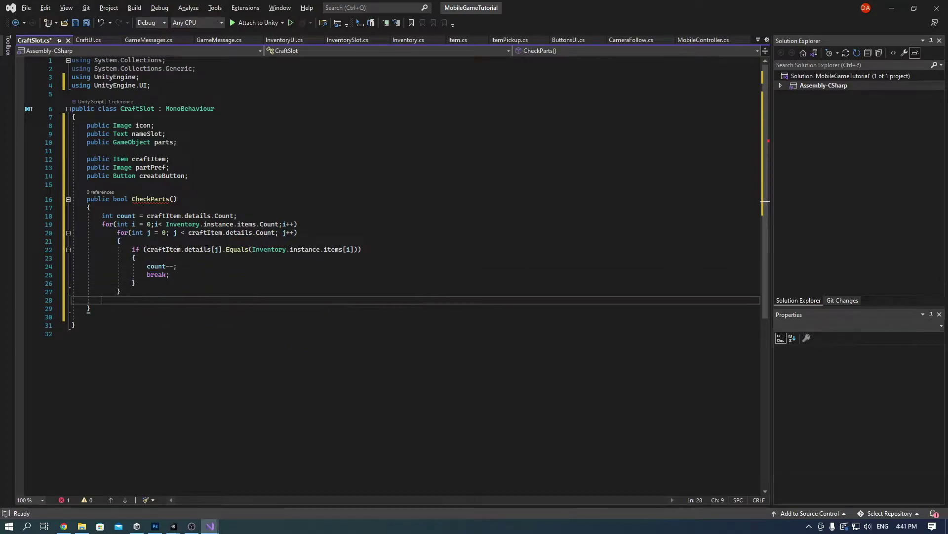
type("return count <= 0;")
Step: Add a public void OnCreateButton() method with an empty body below CheckParts
key("Down")
key("End")
key("Return")
key("Return")
type("public void OnCreateButton()")
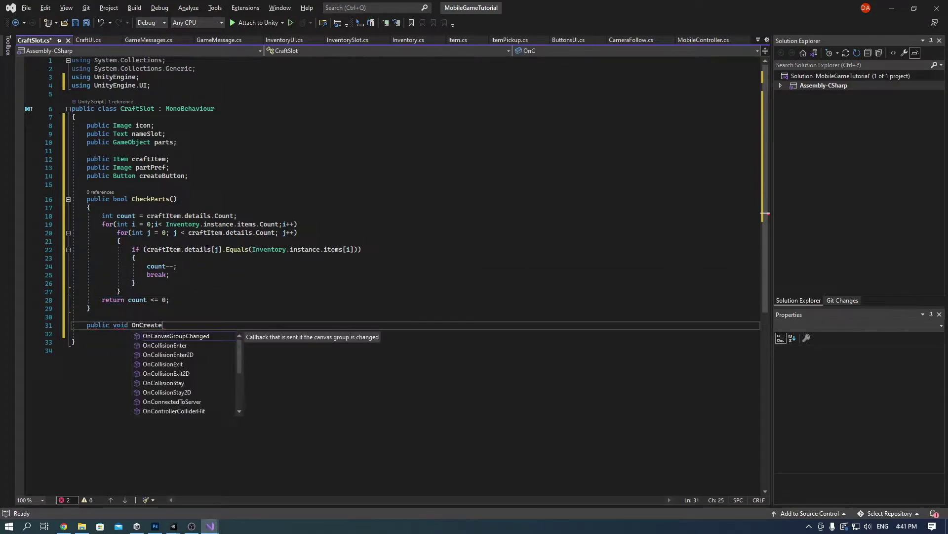
key("Return")
type("{")
key("Return")
Step: Add an if block to OnCreateButton that tests CheckParts()
type("if(check()")
key("End")
key("Return")
type("{")
key("Return")
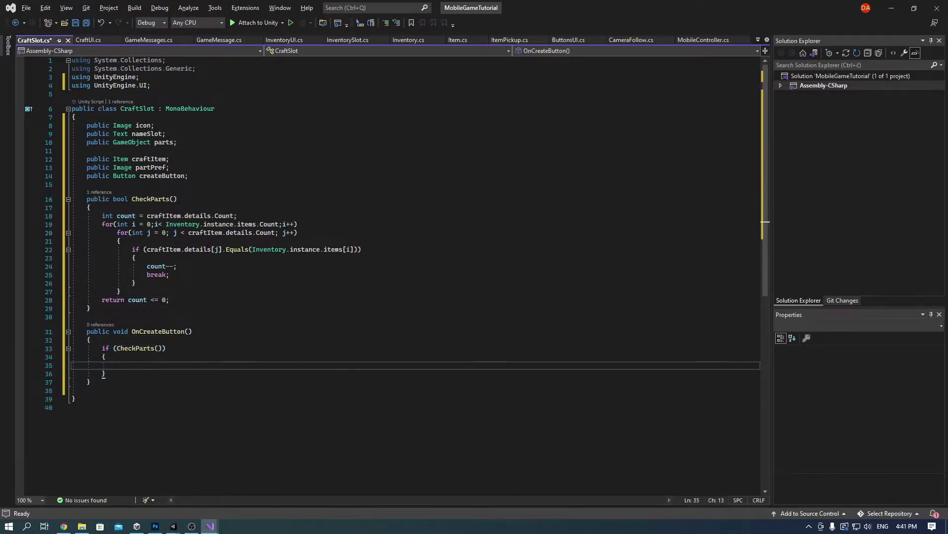
Step: Inside the if block, loop i over craftItem.details.Count and remove craftItem.details[i] through Inventory.instance.Remove
type("for(int i=0;i<craftItem.details.Count;i++")
key("End")
key("Return")
type("{")
key("Return")
type("Inventory")
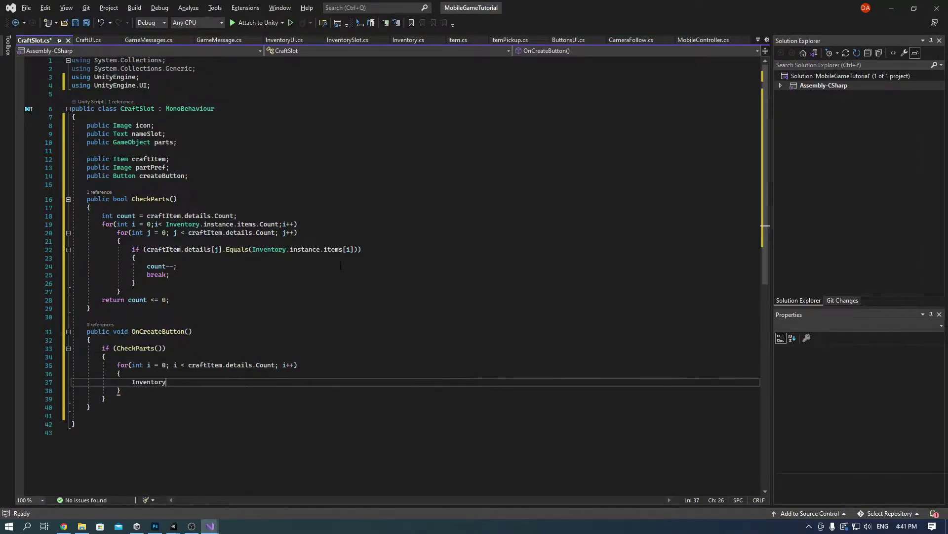
type(".instance.Remove(craftItem.details[i]);")
Step: After the if block in OnCreateButton, add craftItem to the inventory with Inventory.instance.Add(craftItem)
key("Down")
key("Down")
key("End")
key("Return")
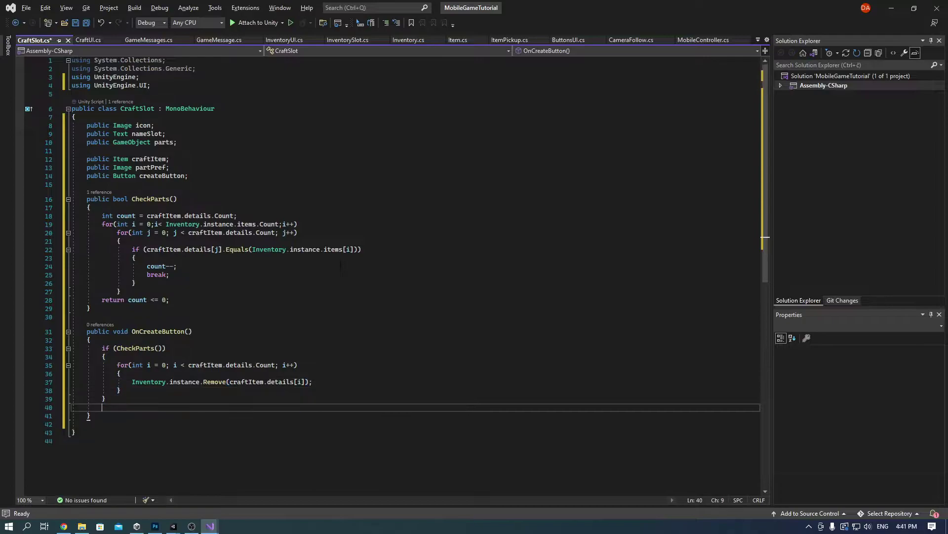
type("Inventory.instance.Add(craftItem);")
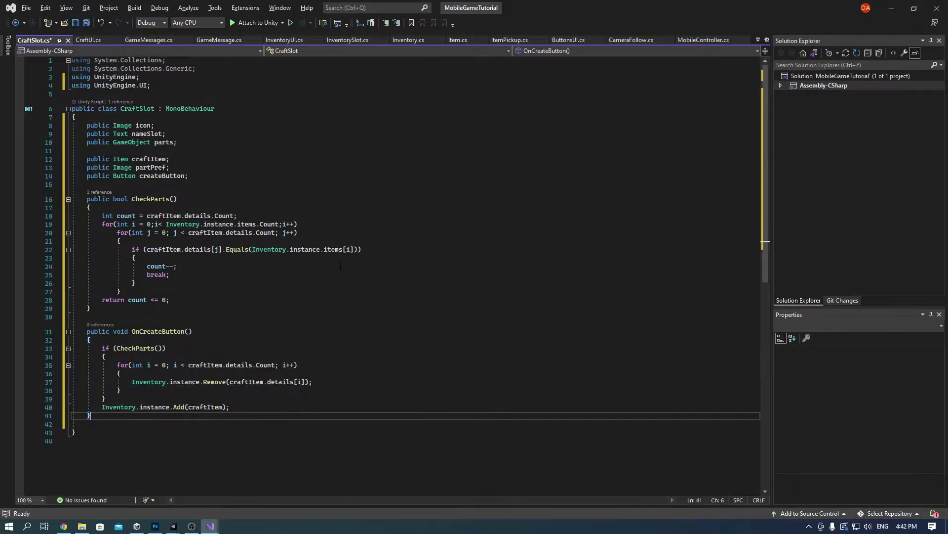
Step: Add a public void AddCraftItem(Item newItem) method with an empty body below OnCreateButton
key("Down")
key("End")
key("Return")
key("Return")
type("public void AddCraftItem(Item newItem)")
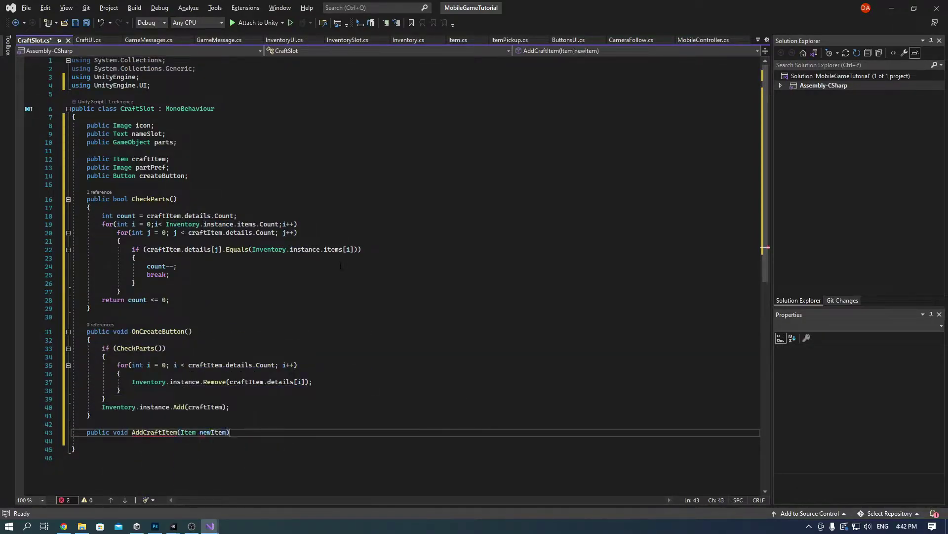
key("Return")
type("{")
key("Return")
Step: In AddCraftItem, assign newItem to craftItem, craftItem.icon to icon.sprite and craftItem.name to nameSlot.text
type("craftItem = newIt")
type("em;")
key("Return")
type("icon.sprite = craftItem.icon;")
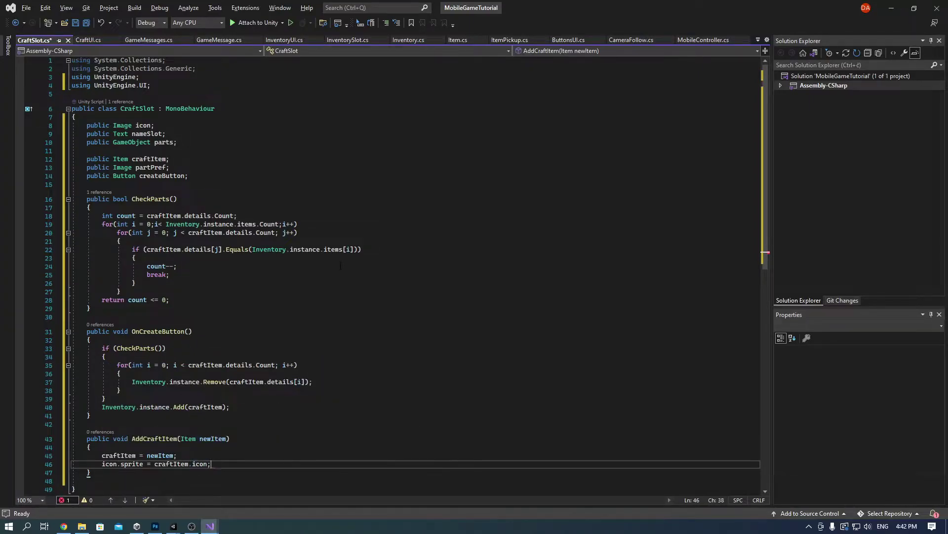
key("Return")
type("nameSlot.text = craftItem.name;")
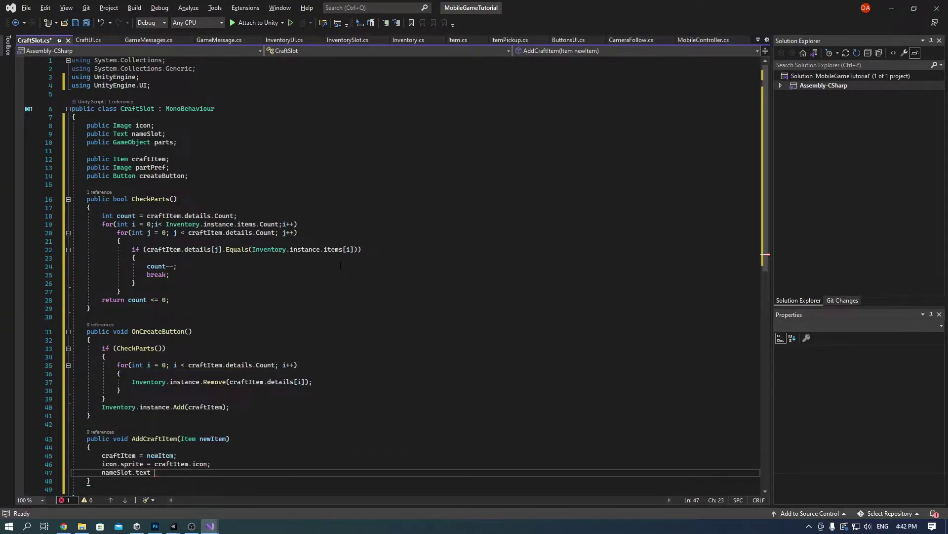
Step: Add a for loop to AddCraftItem with i running up to craftItem.details.Count
key("Return")
type("for(int i = 0; i < craftItem.details.Count")
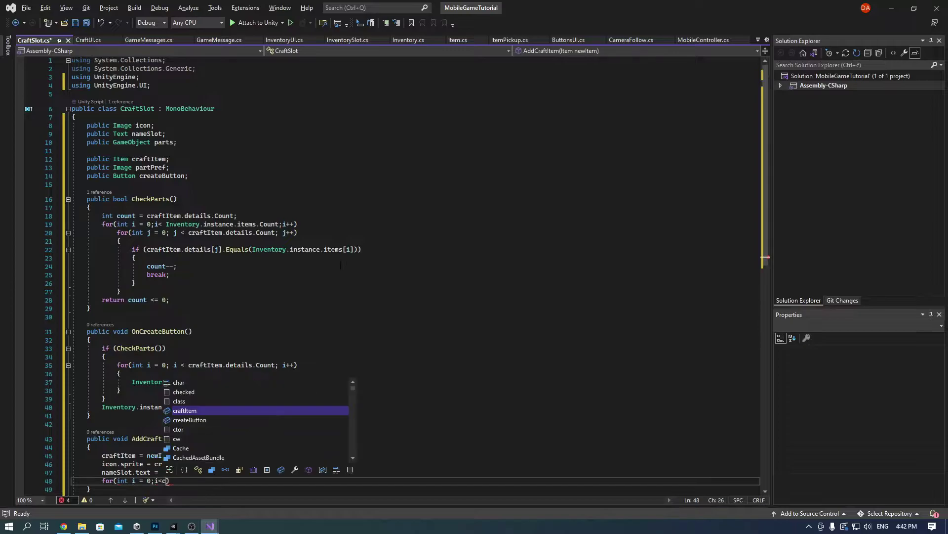
type("; i++)")
key("Return")
type("{")
key("Return")
scroll(451, 250, "down", 4)
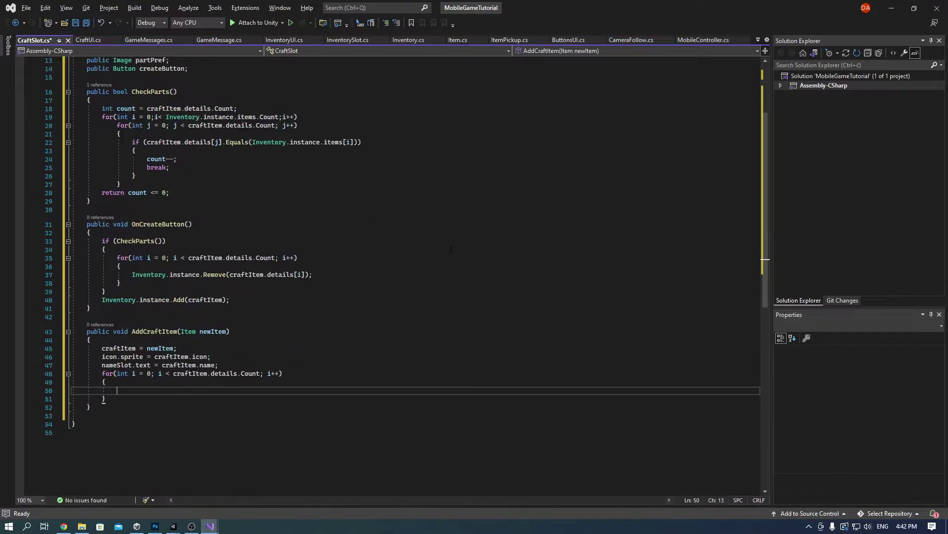
Step: In the loop, set partPref.sprite to craftItem.details[i].icon and instantiate partPref under parts.transform, then save the script
type("partPref.sprite = craftItem.details[i].icon;")
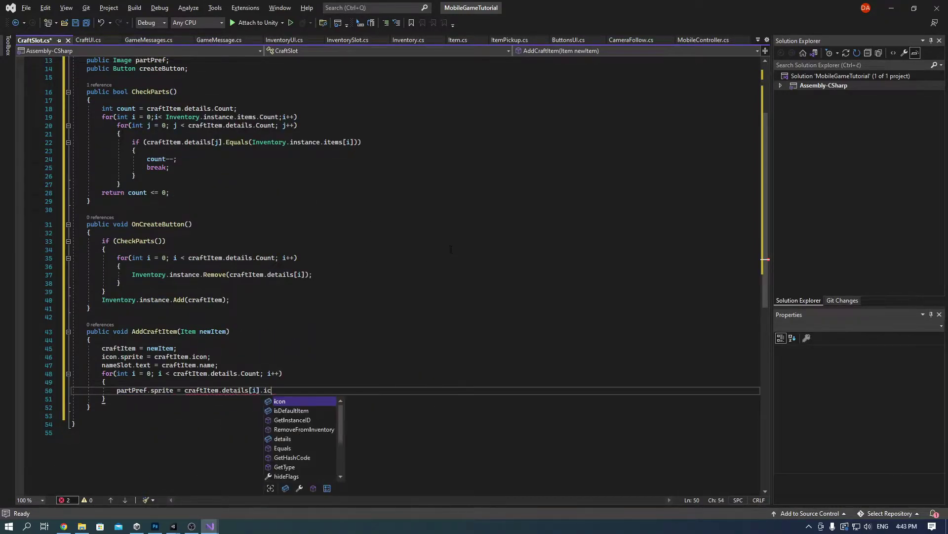
key("Return")
type("Instantiate(partPref, parts.transform);")
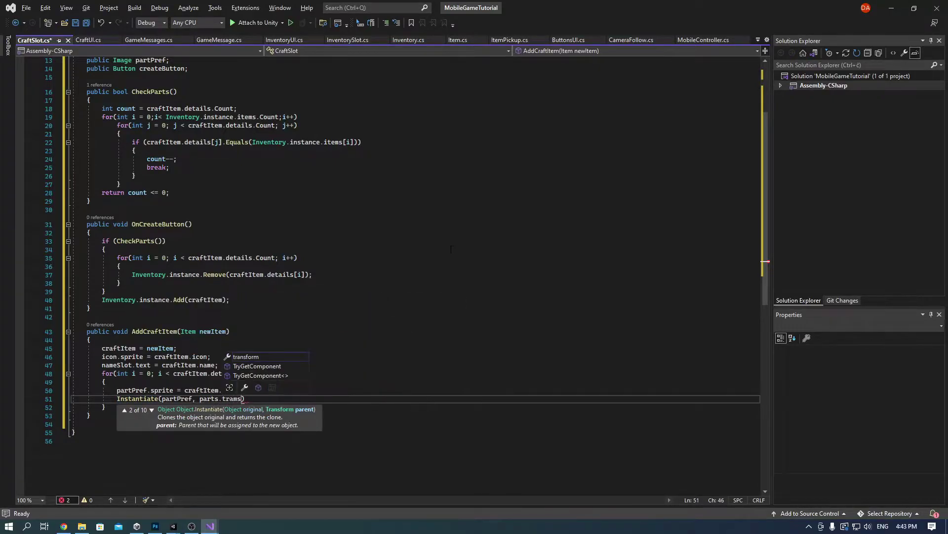
key("ctrl+s")
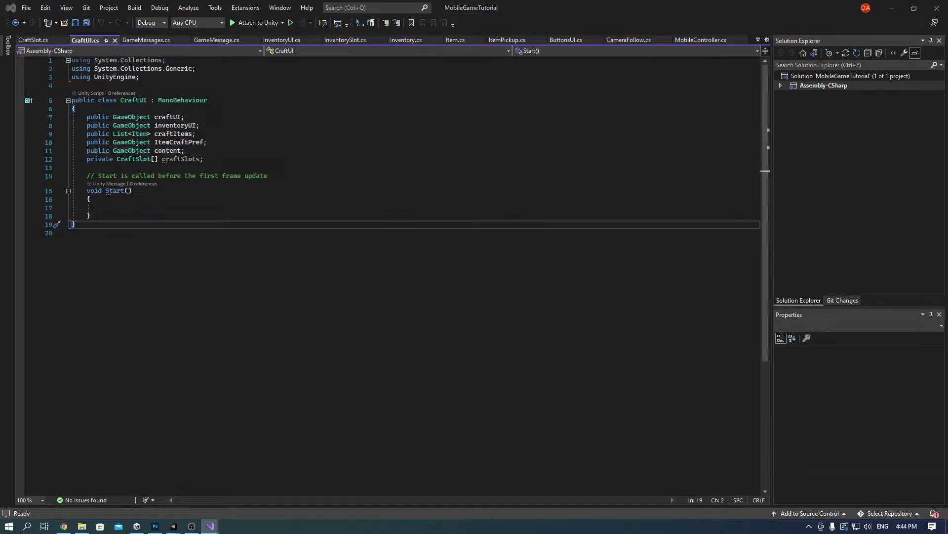
Step: In CraftUI's Start method, loop i over craftItems.Count and instantiate ItemCraftPref under content.transform each time
key("Up")
key("Up")
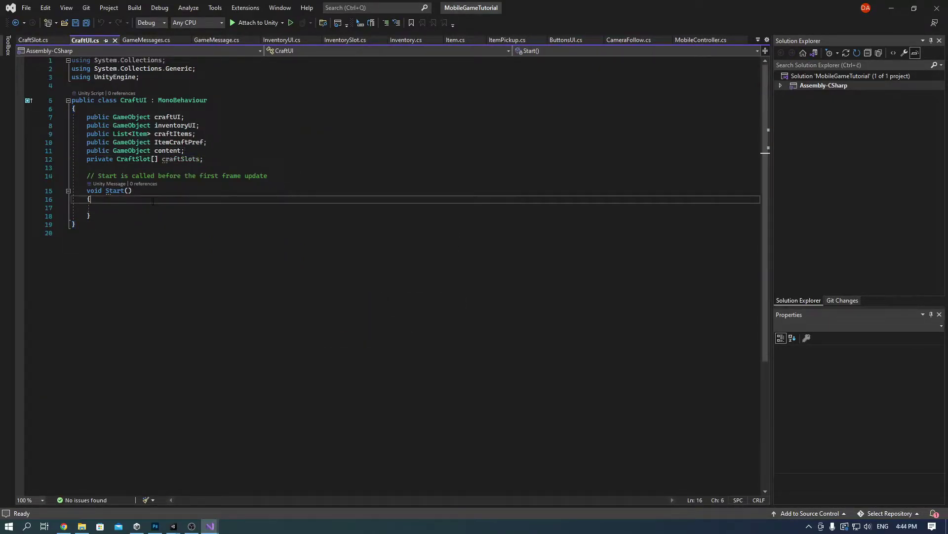
type("for(int i = 0;i< craftItems.cout")
key("Return")
key("BackSpace")
key("BackSpace")
key("BackSpace")
key("BackSpace")
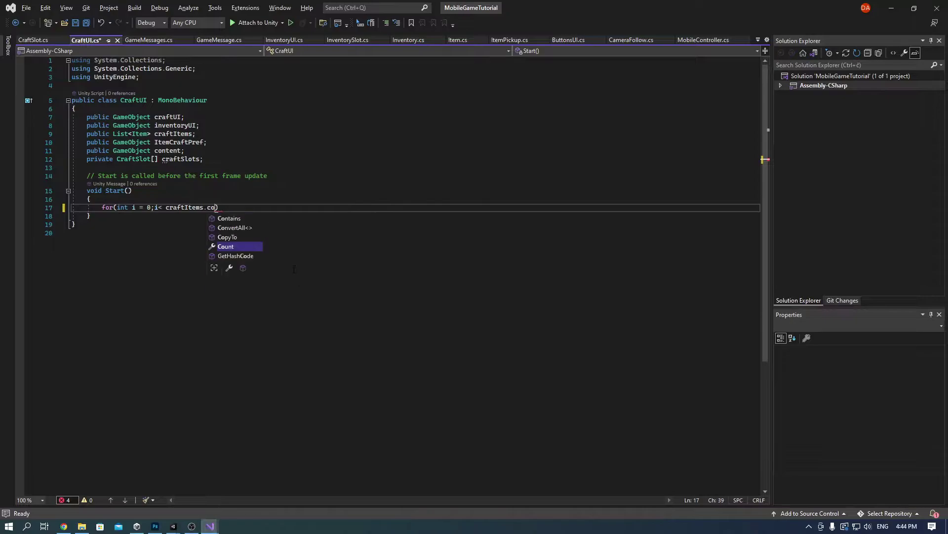
key("Return")
type("Instantiate")
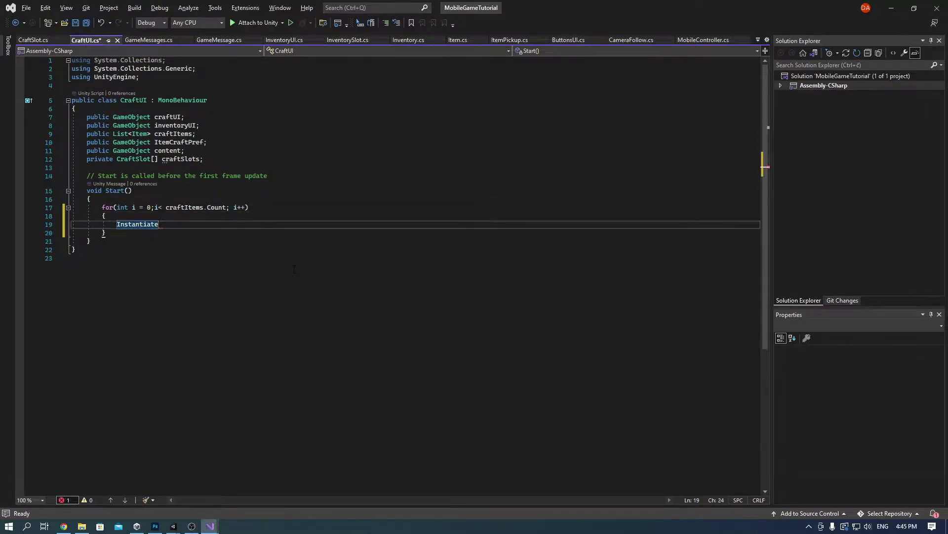
type("(ItemCraftPref, content.transform)")
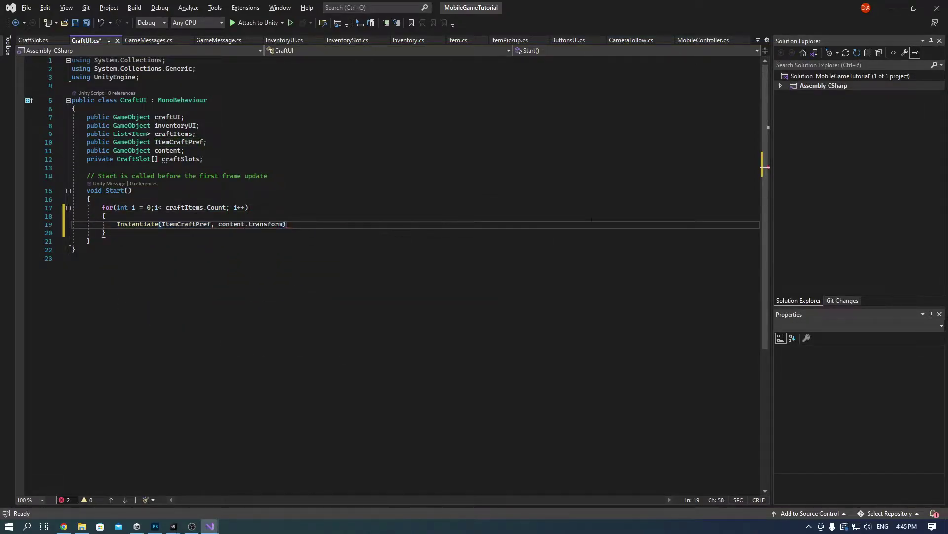
type(";")
Step: After the loop, fill craftSlots with content.GetComponentsInChildren<CraftSlot>()
key("Down")
key("Return")
type("craftSlots = content.getcom")
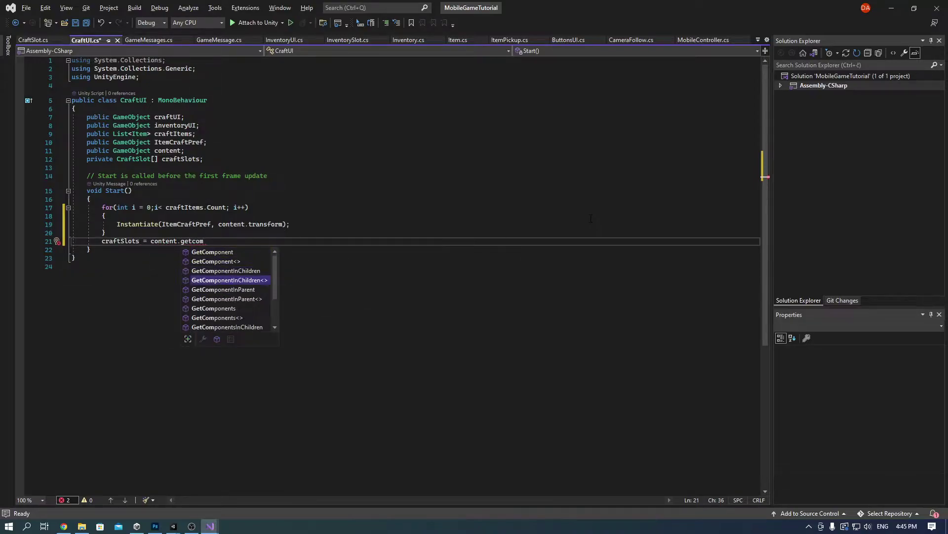
type("ponents")
key("Tab")
type("craft")
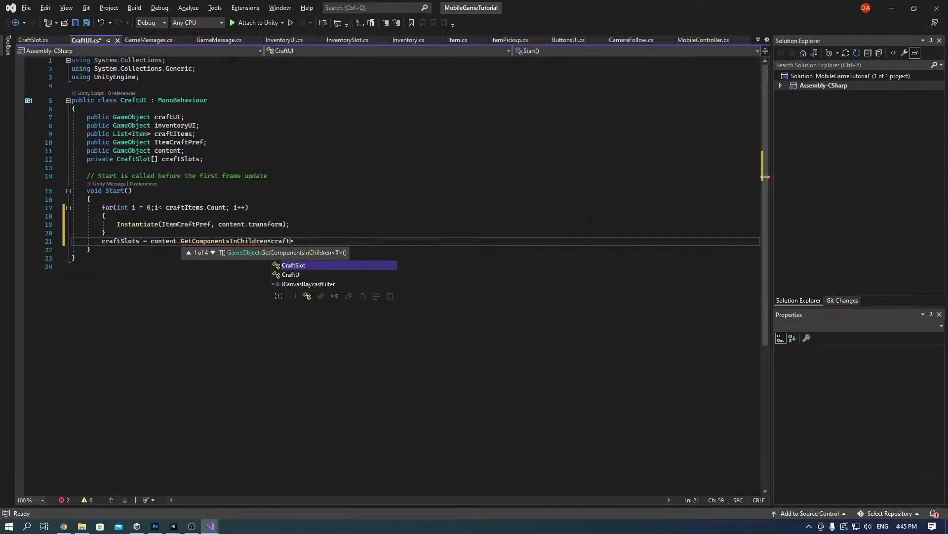
key("Tab")
type(">();")
Step: Add a second for loop over craftItems.Count that calls craftSlots[i].AddCraftItem(craftItems[i])
key("Return")
type("for(int i = 0;i< craftItems.Count")
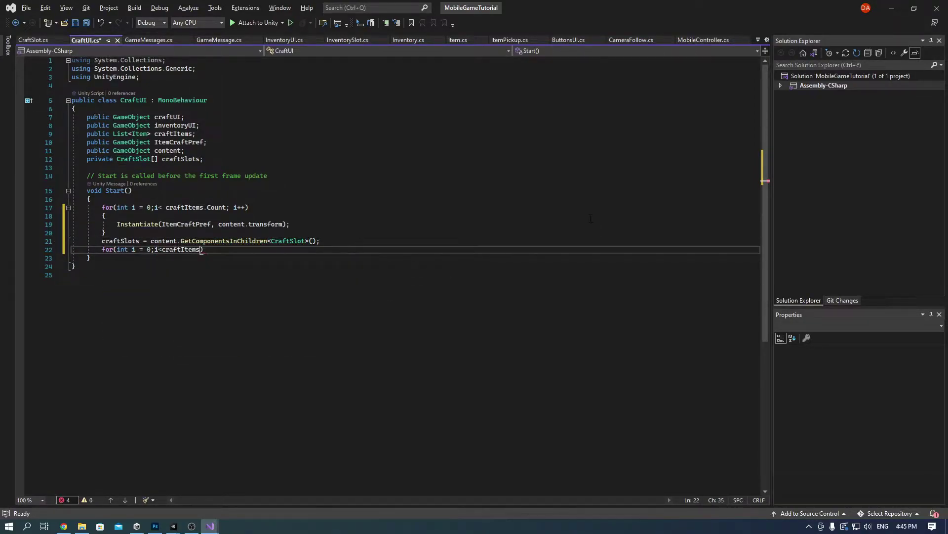
type("; i++)")
key("Return")
type("{")
key("Return")
type("craftSlots[i].AddCraftItem(craft")
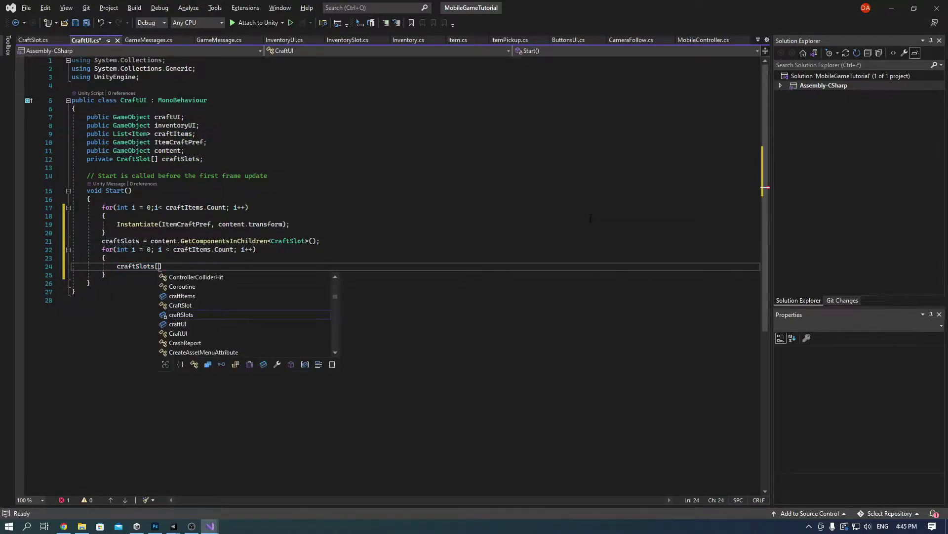
type("Items[i]);")
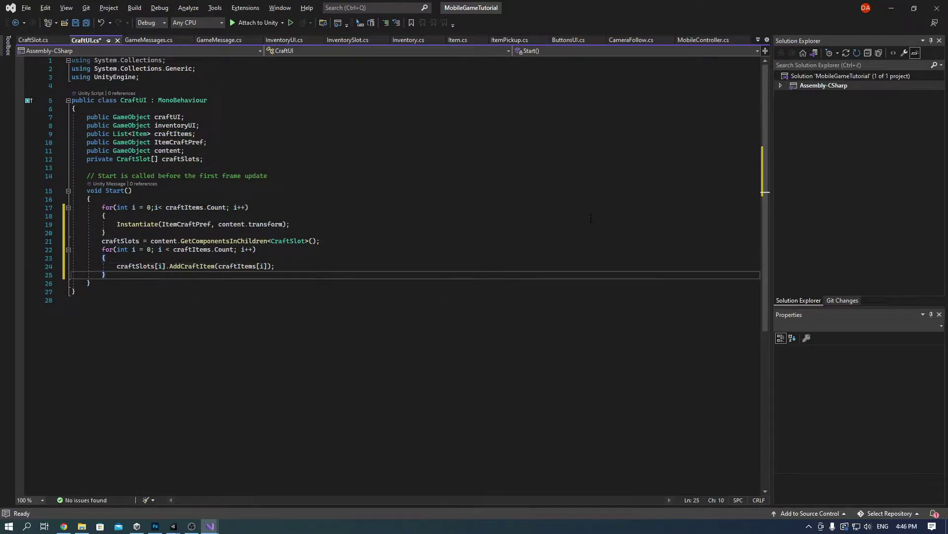
Step: At the end of Start, subscribe UpdateUI to Inventory.instance.onItemChangedCallBack and call UpdateUI()
key("Down")
key("End")
key("Return")
type("Inventory")
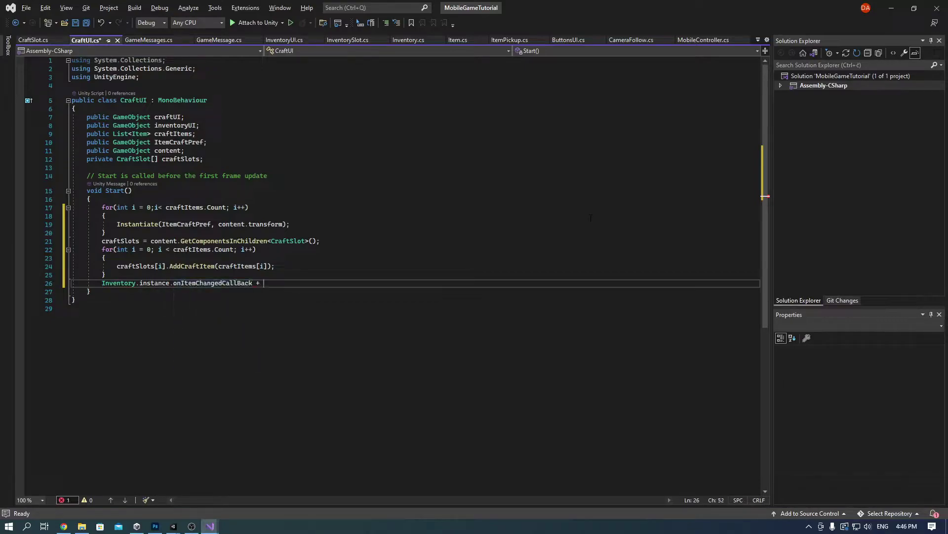
type("= UpdateUI")
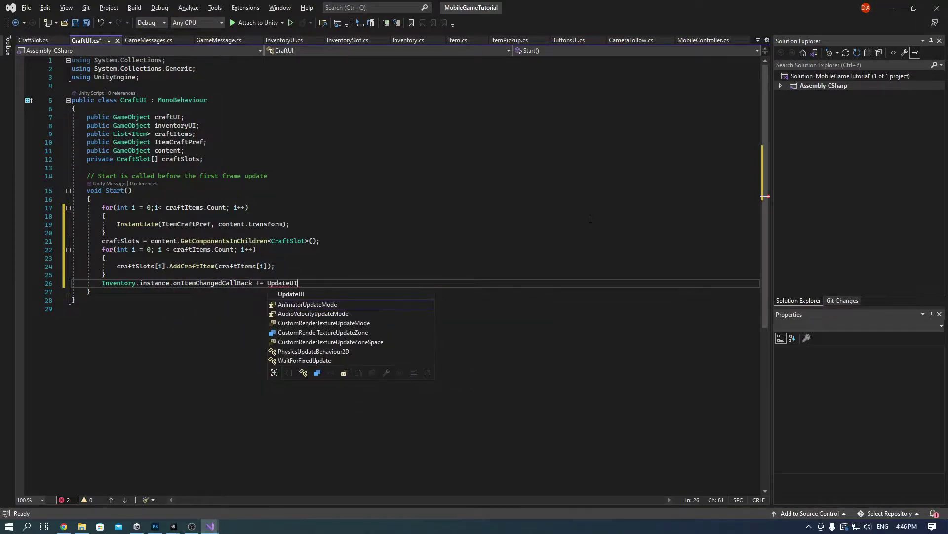
type(";")
key("Return")
type("UpdateUI();")
Step: Add a void UpdateUI() method with an empty body below Start
key("Down")
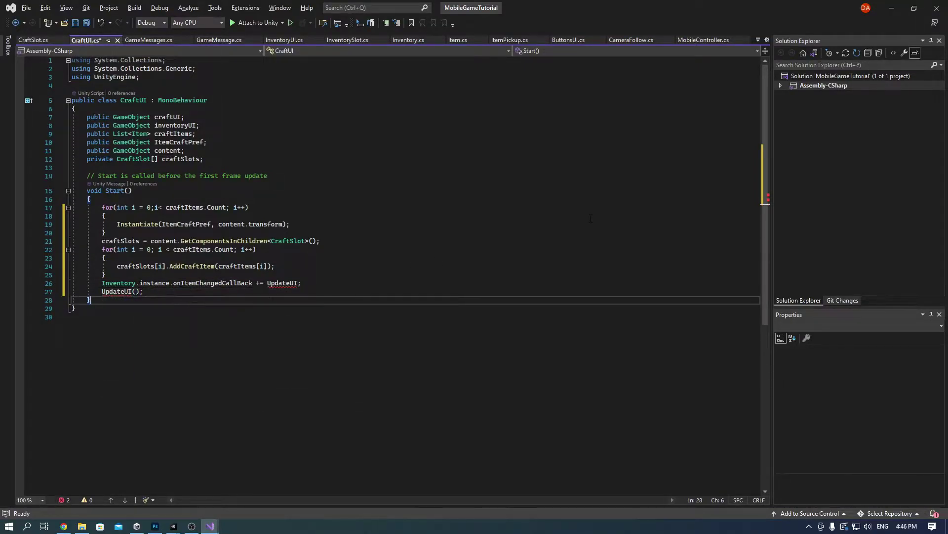
key("Return")
key("Return")
type("void UpdateUI()")
key("Return")
type("{")
key("Return")
Step: Add a for loop to UpdateUI with i running from 0 up to craftItems.Count
type("for")
scroll(437, 331, "down", 1)
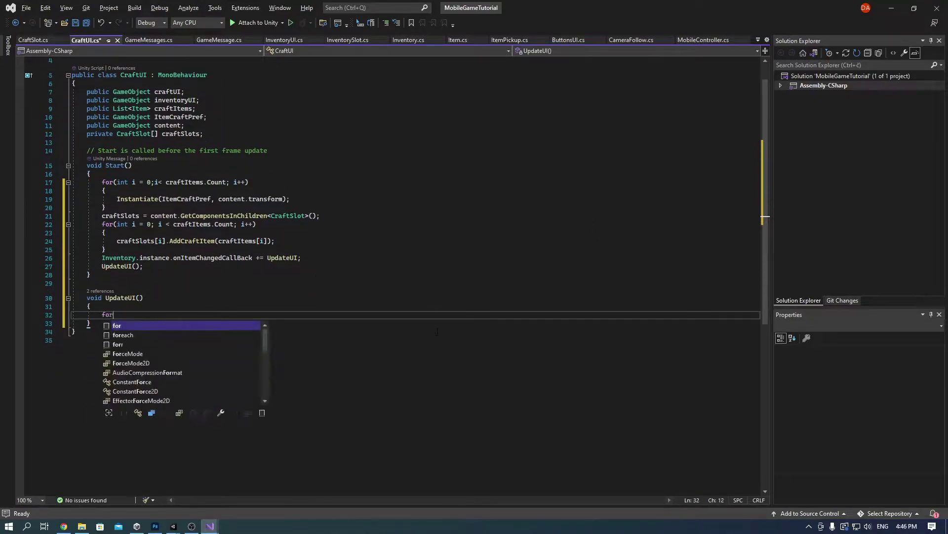
type("(int i = 0; i < craftItems.Count; i++)")
key("Return")
type("{")
key("Return")
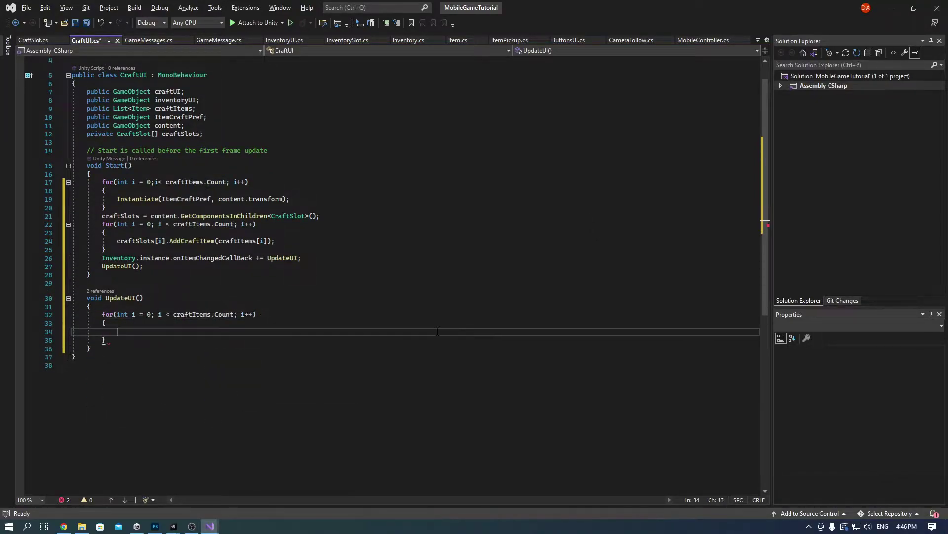
Step: In the loop, set craftSlots[i].createButton.interactable to false when craftSlots[i].CheckParts() == false
type("if(craftSlots")
type("[i].CheckParts() == false)")
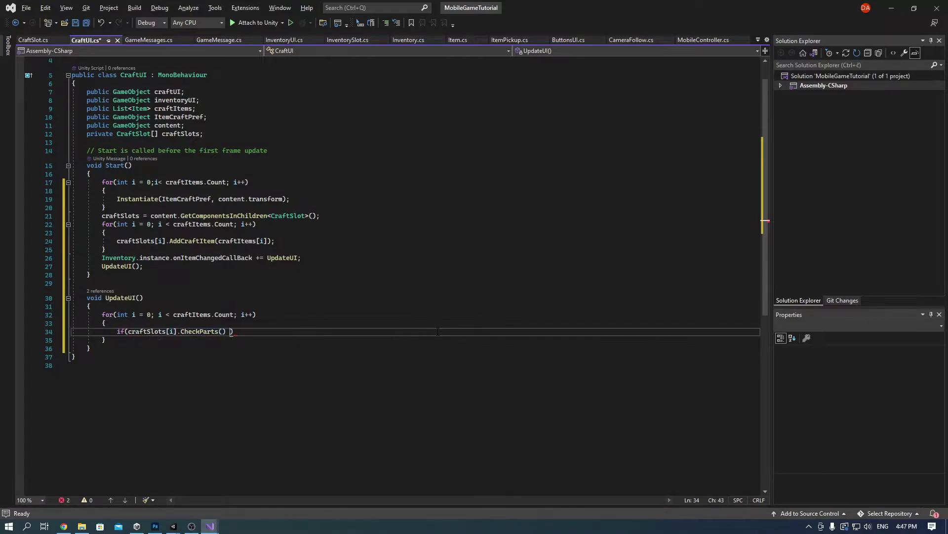
key("Return")
type("{")
key("Return")
type("craftSlots[i]")
type(".createButton.interactable = false;")
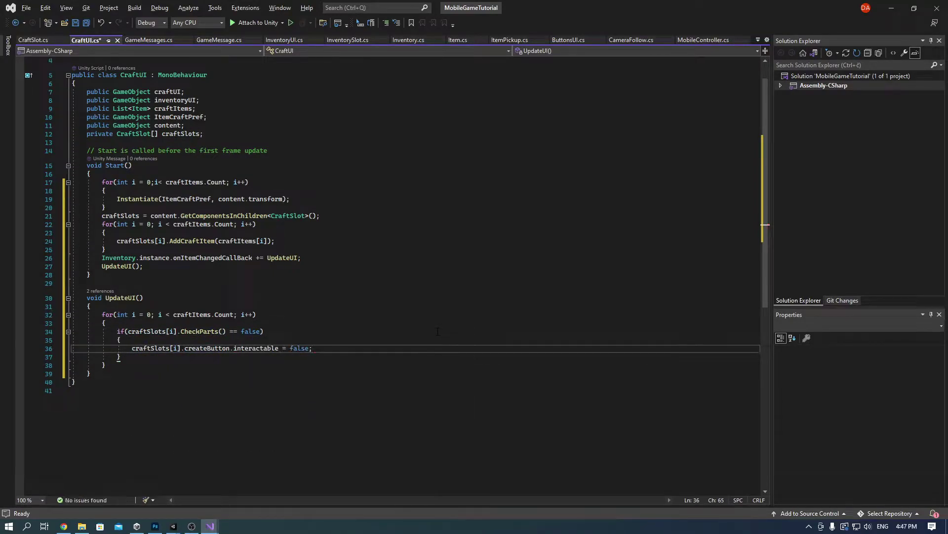
Step: Add an else branch that sets craftSlots[i].createButton.interactable to true
key("Down")
key("Return")
type("else {")
key("Return")
type("craftSlots[i].createButton.interactable = true;")
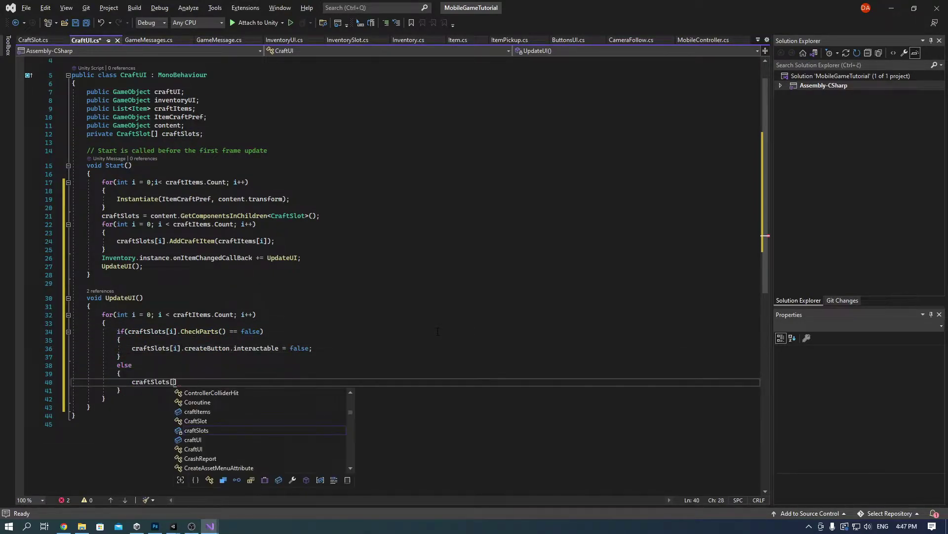
Step: After the loop in UpdateUI, log the message "Updatign CraftUI" with Debug.Log
key("Down")
key("Down")
key("Return")
type("Debug.Log(\"Updatign CraftUI\");")
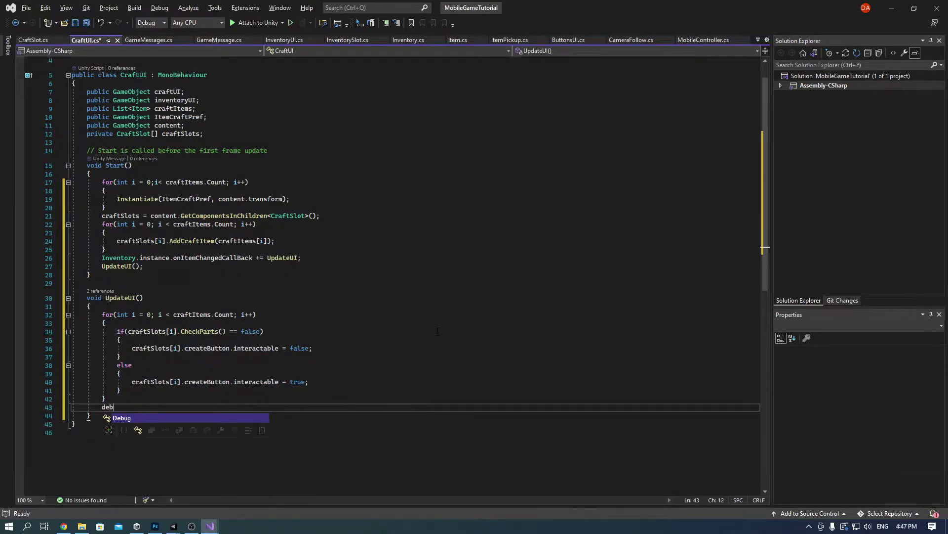
Step: Below UpdateUI in CraftUI.cs, add an empty public void method named ClickCraftButton
key("Down")
key("Return")
key("Return")
type("public void ClickCraftButton()")
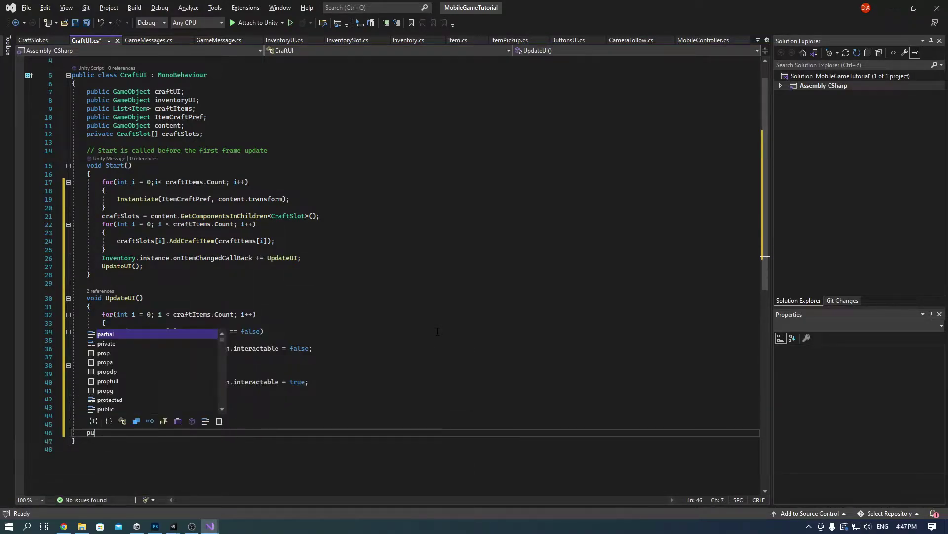
key("Return")
type("{")
key("Return")
Step: In ClickCraftButton, call inventoryUI.SetActive(false) when inventoryUI.activeSelf is true
type("if(inventoryUI.activeSelf)")
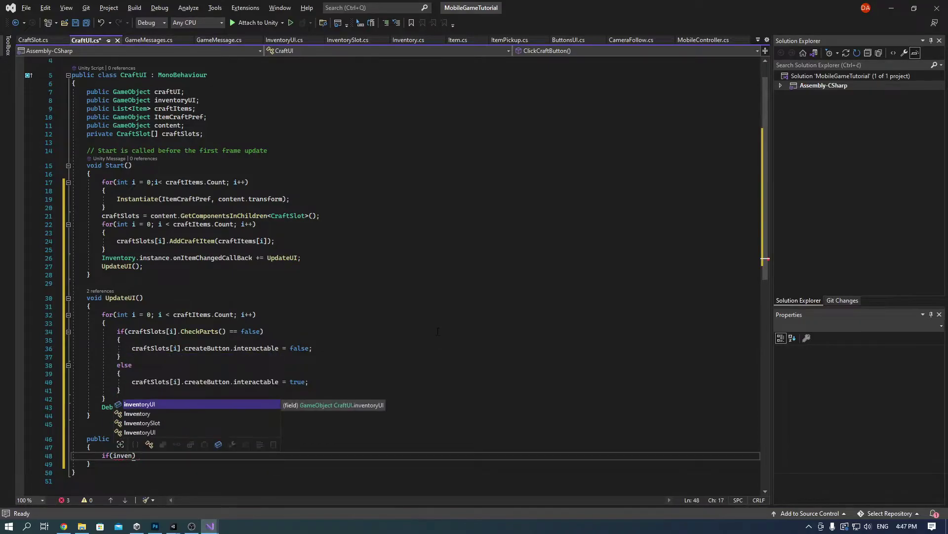
key("Return")
type("inventoryUI.SetActive")
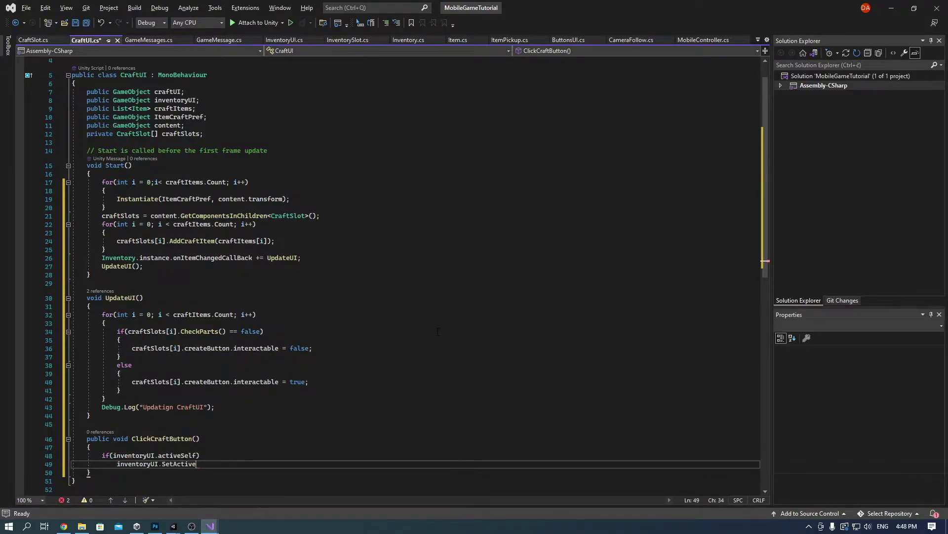
type("(false);")
Step: Add craftUI.SetActive(!craftUI.activeSelf); after the if statement in ClickCraftButton and save the script
key("Return")
type("craftUI")
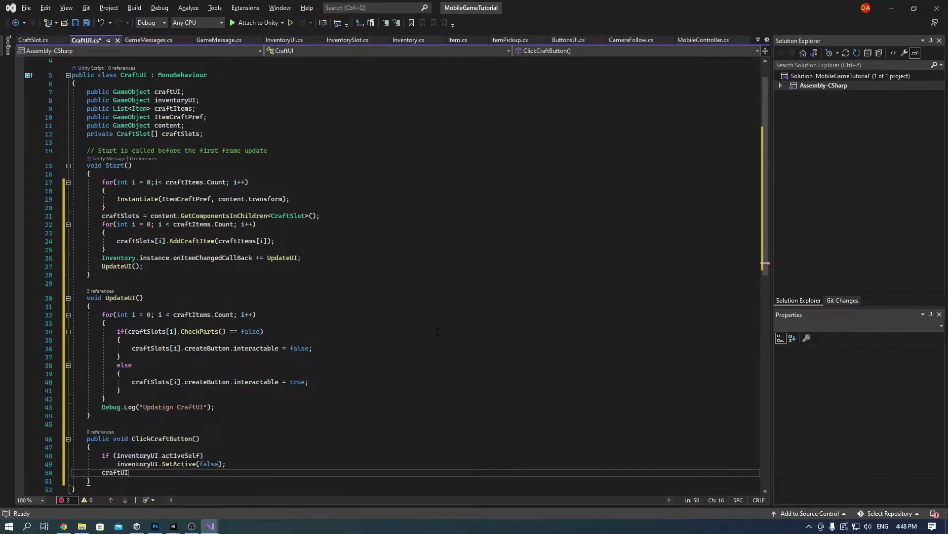
type(".SetActive(!craftUI.activeSelf")
key("Menu")
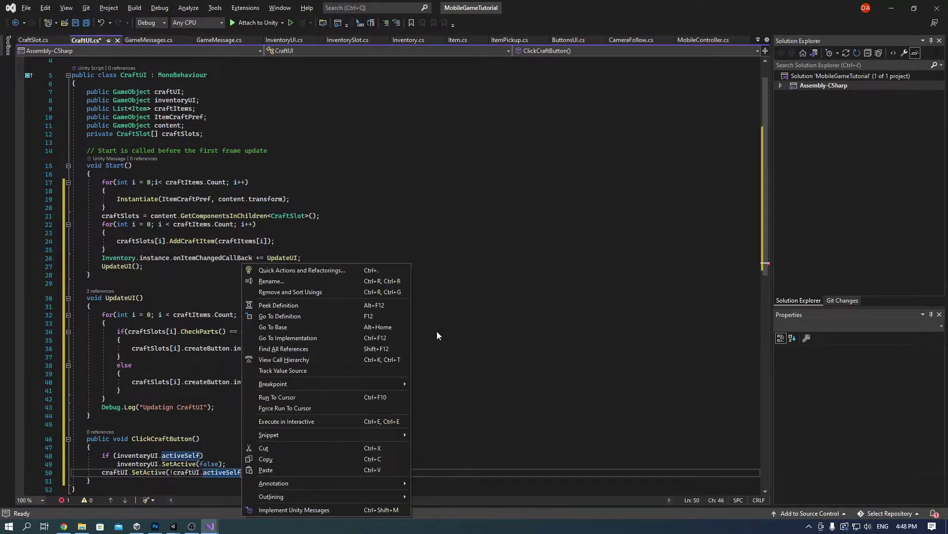
key("Escape")
type(")")
scroll(438, 331, "down", 6)
type(";")
key("ctrl+s")
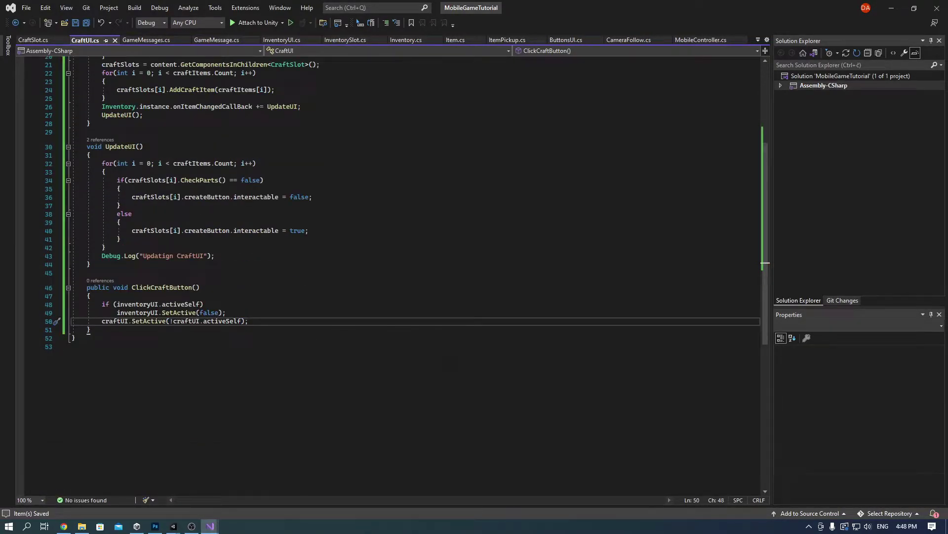
Step: In InventoryUI.cs, replace the "implement crafting" comment with the field public GameObject craftUI;
left_click(419, 41)
left_click(283, 40)
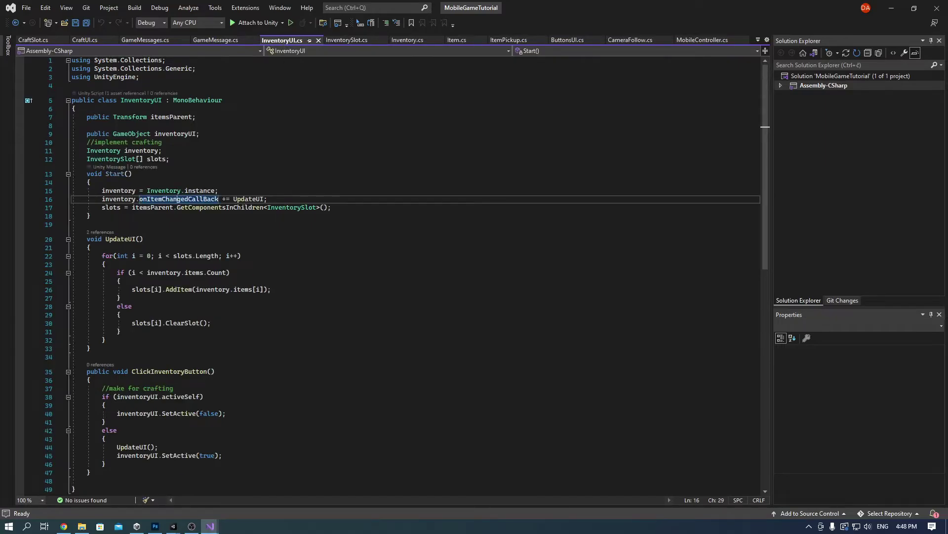
left_click(219, 144)
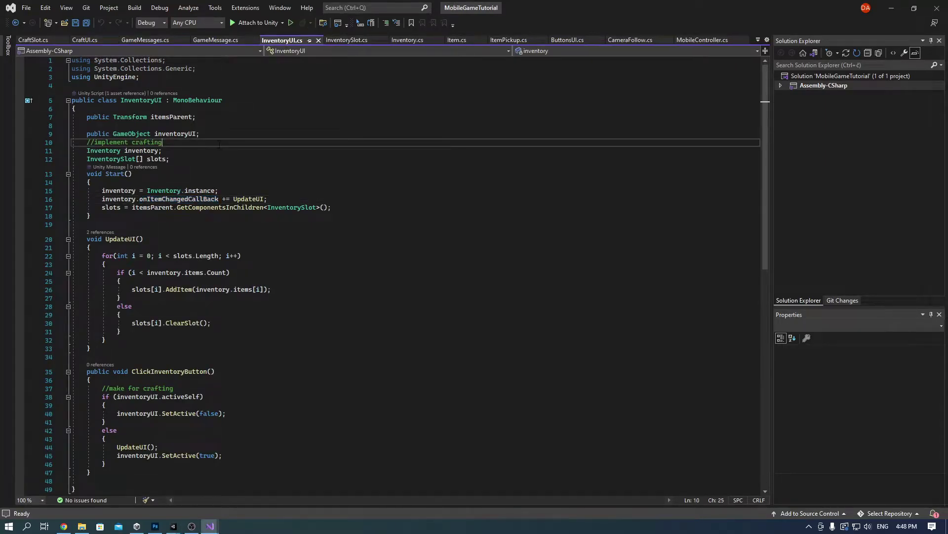
type("public GameObject craftUI;")
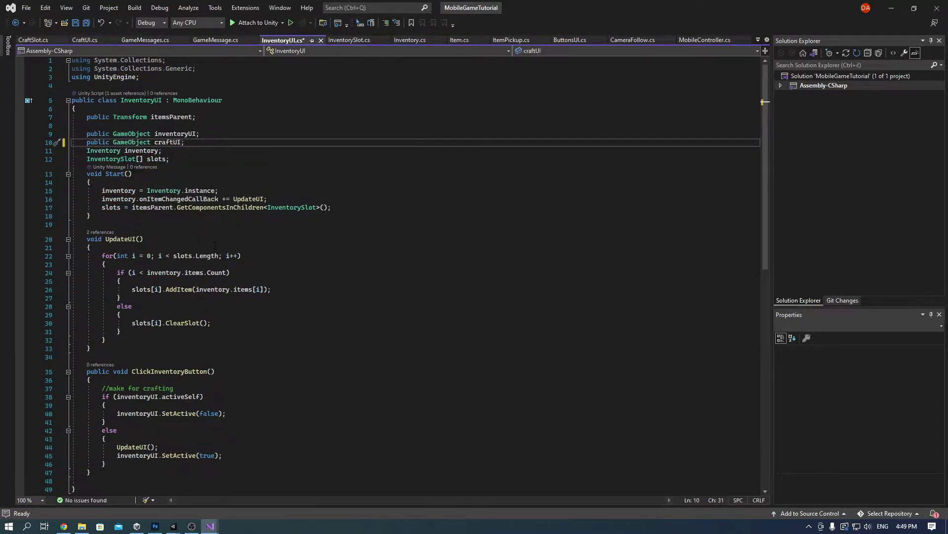
Step: Replace the comment in ClickInventoryButton with if (craftUI.activeSelf) craftUI.SetActive(false); and save the script
scroll(219, 143, "down", 3)
left_click(307, 316)
key("shift+Home")
type("if(craftUI.activeSelf)")
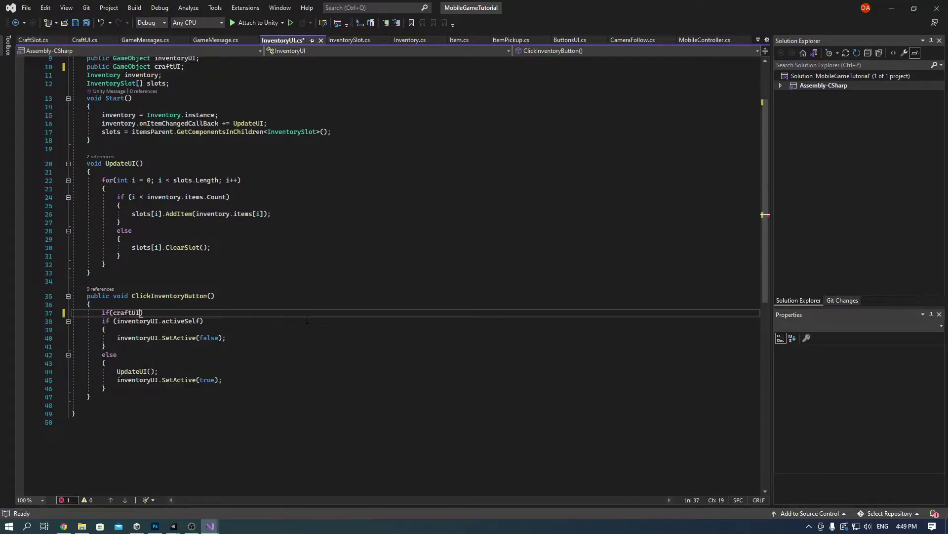
key("Return")
type("craftUI.SetActive(false);")
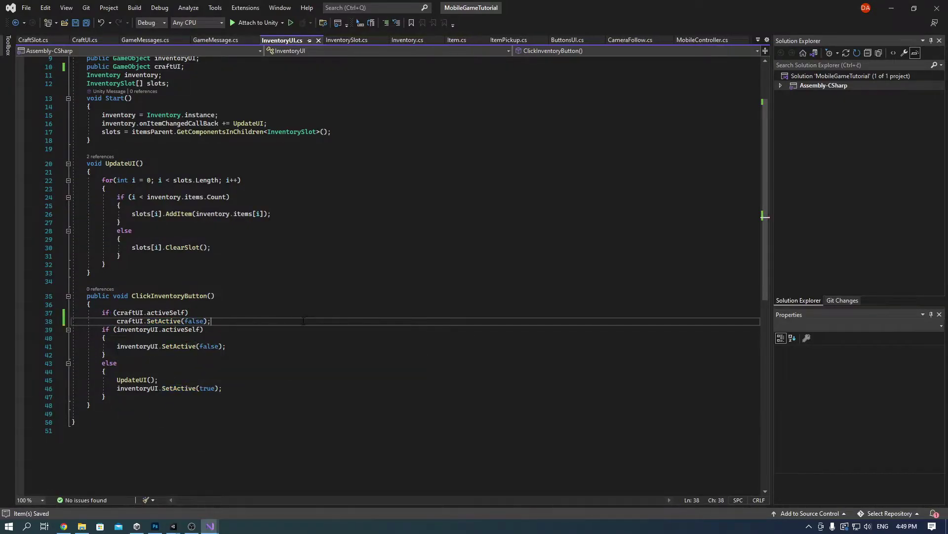
key("ctrl+s")
Step: Switch to Unity and create a UI Image named Craft as a child of the Canvas
scroll(256, 291, "down", 2)
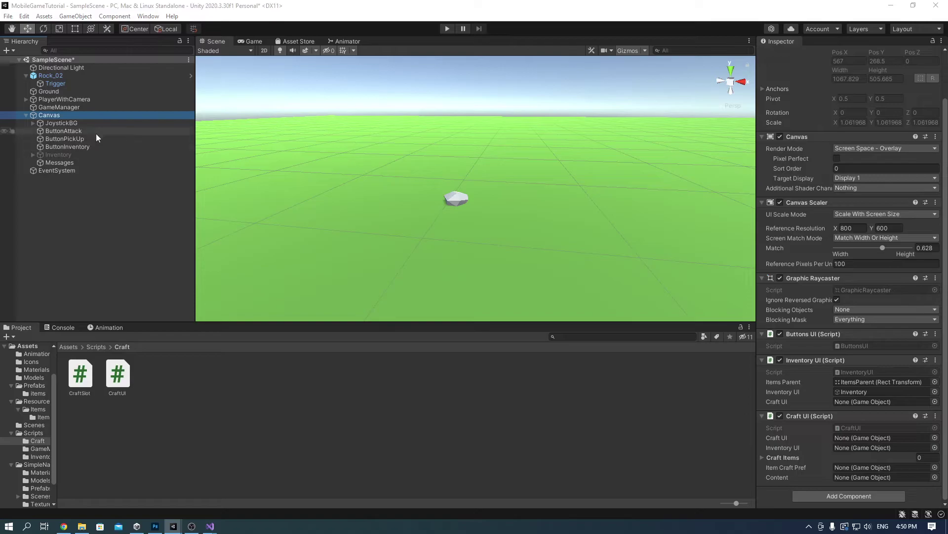
right_click(68, 114)
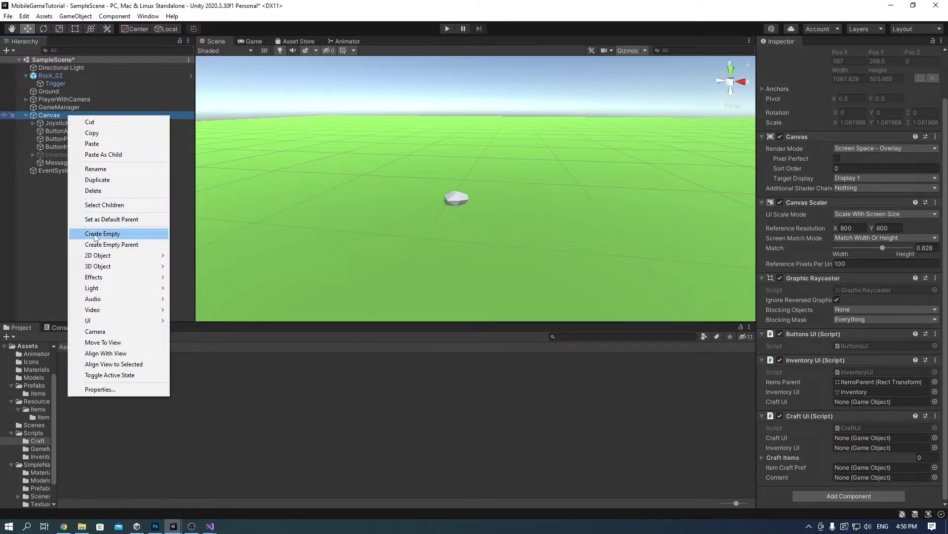
mouse_move(150, 321)
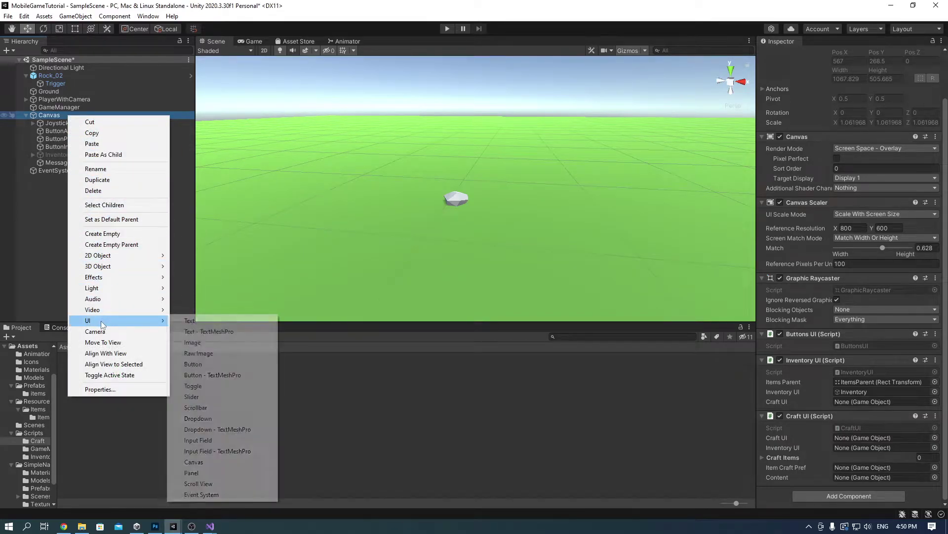
left_click(212, 343)
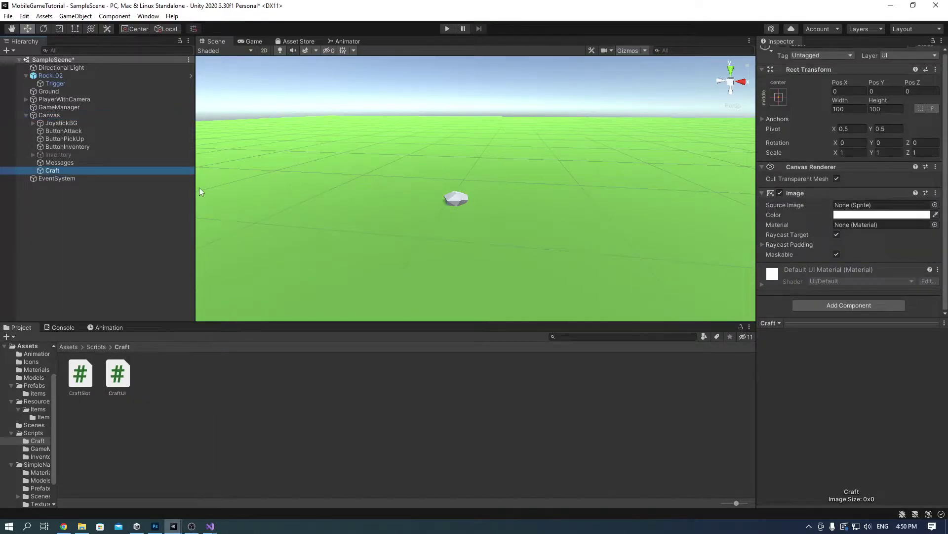
Step: Remove the Image and Canvas Renderer components from the Craft object
left_click(936, 192)
left_click(920, 218)
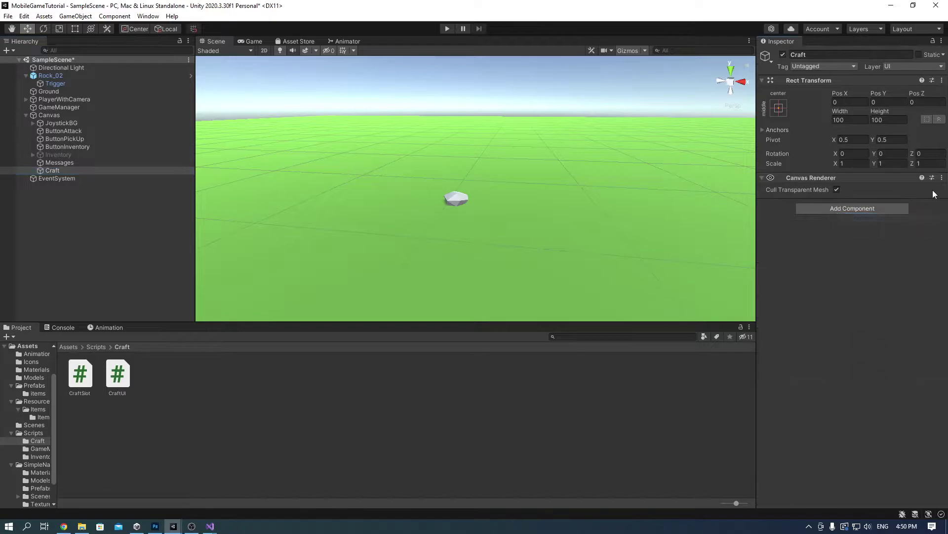
left_click(942, 178)
left_click(931, 202)
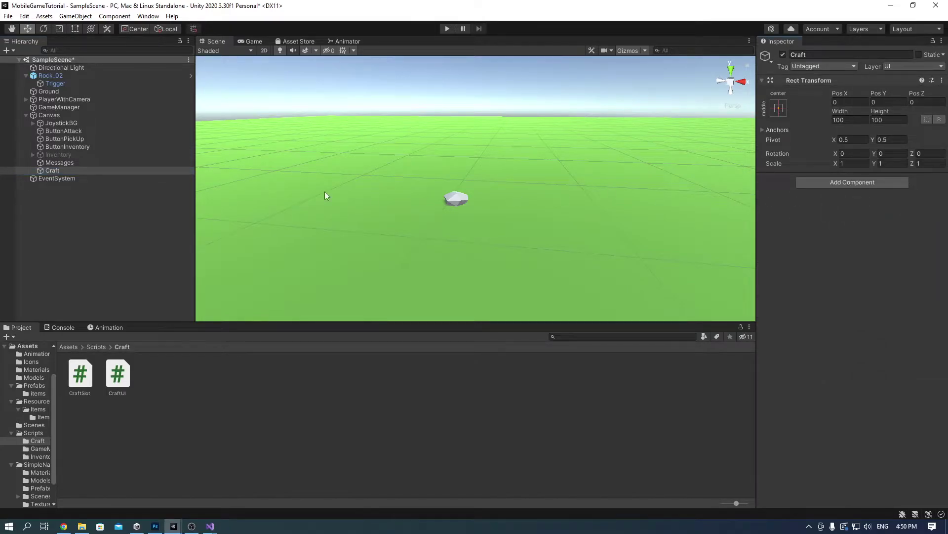
Step: Anchor Craft to the Canvas's top right, place it at about -364, -201 and size it to 235 by 288
double_click(62, 170)
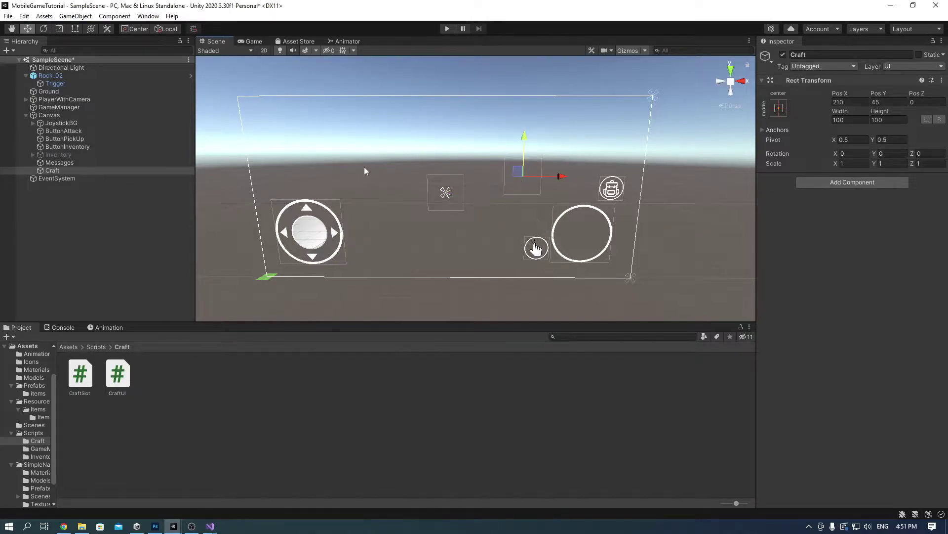
left_click(779, 108)
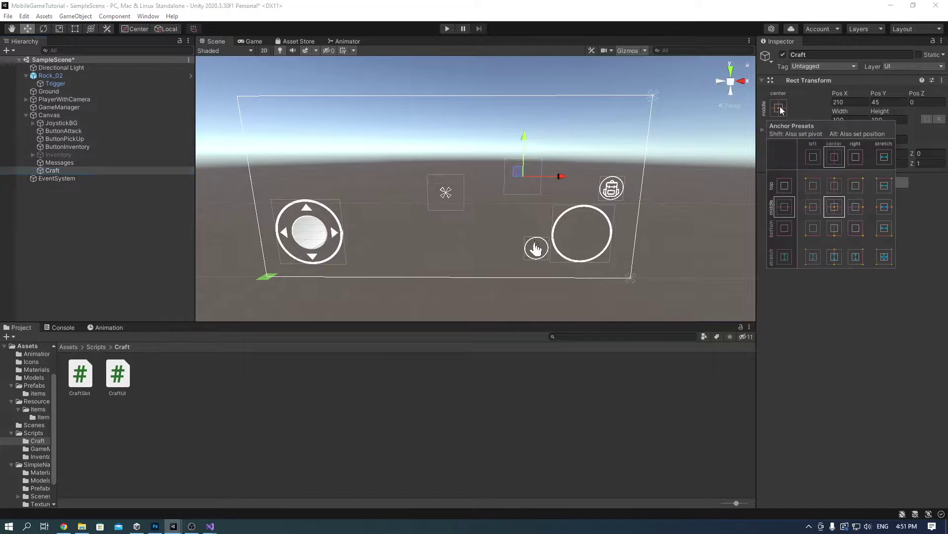
left_click(861, 186)
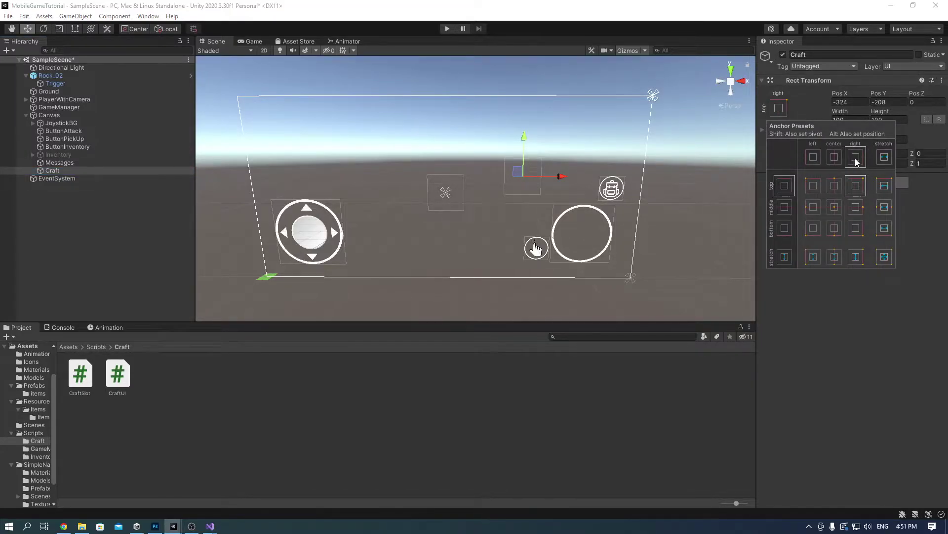
left_click(812, 98)
left_click(861, 120)
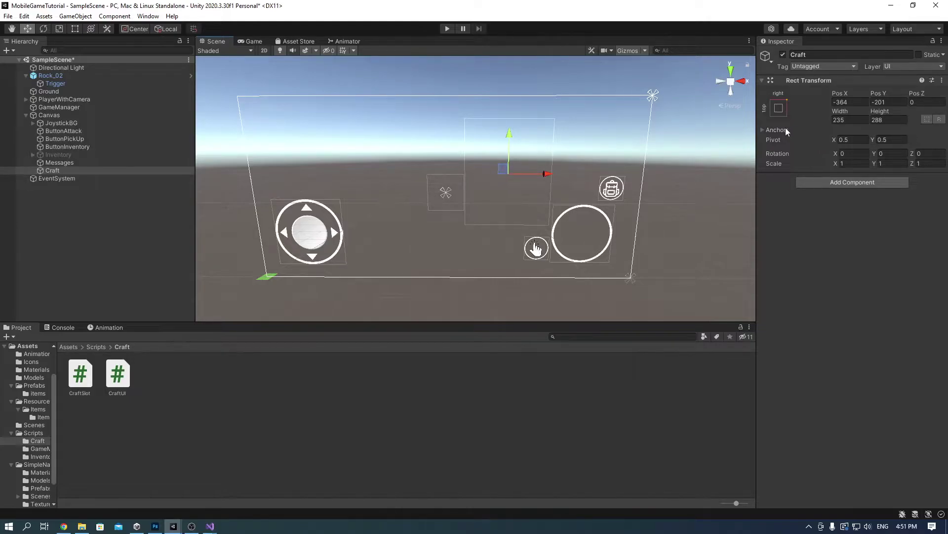
Step: Add a UI Image as a child of Craft and set its source image to the 640x4;80_0_0 sprite
right_click(60, 171)
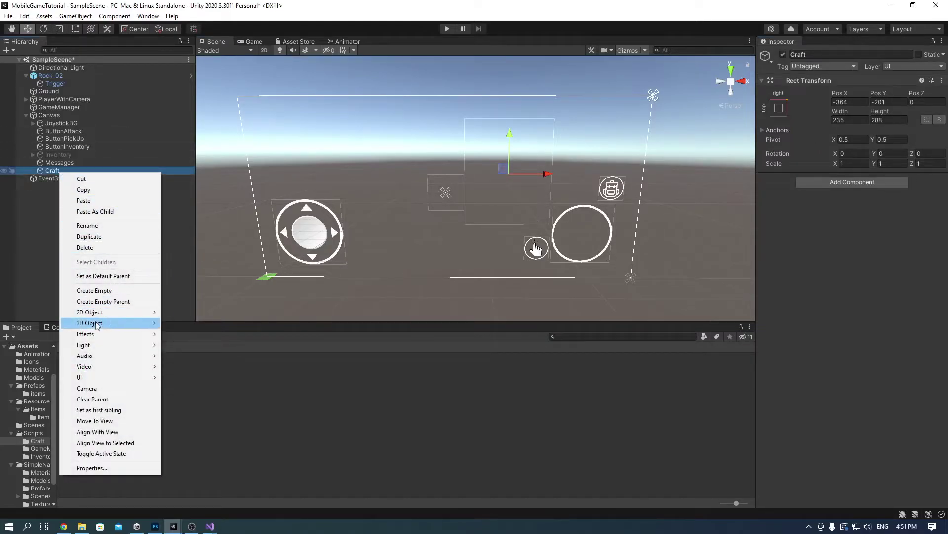
mouse_move(108, 378)
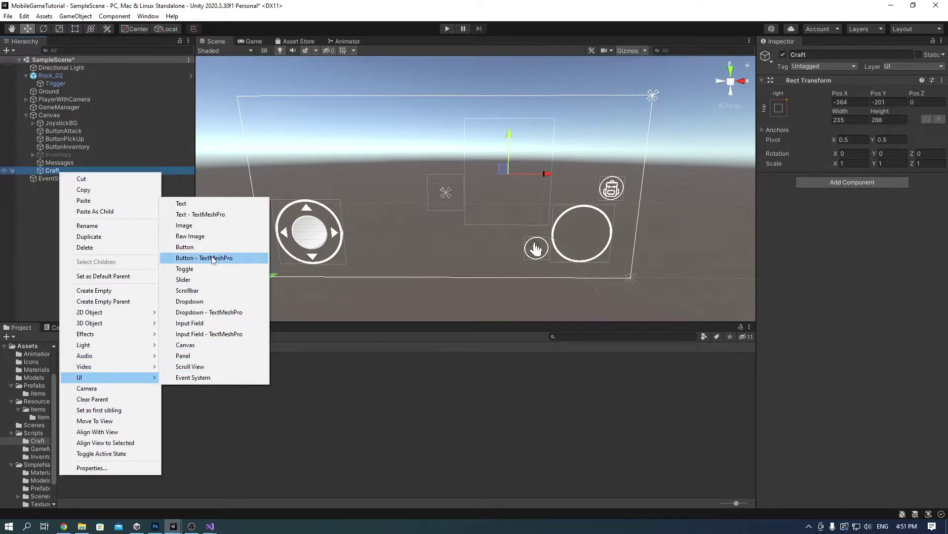
left_click(211, 226)
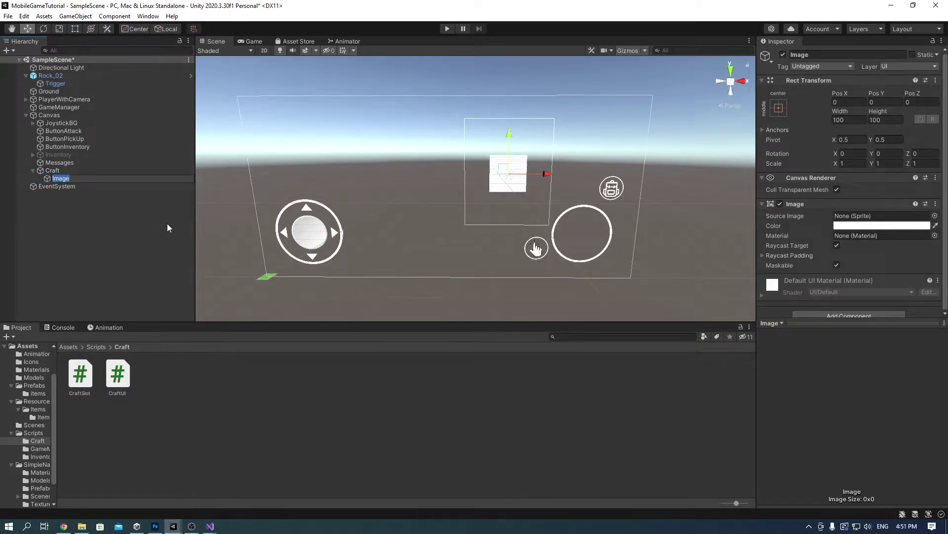
left_click(47, 176)
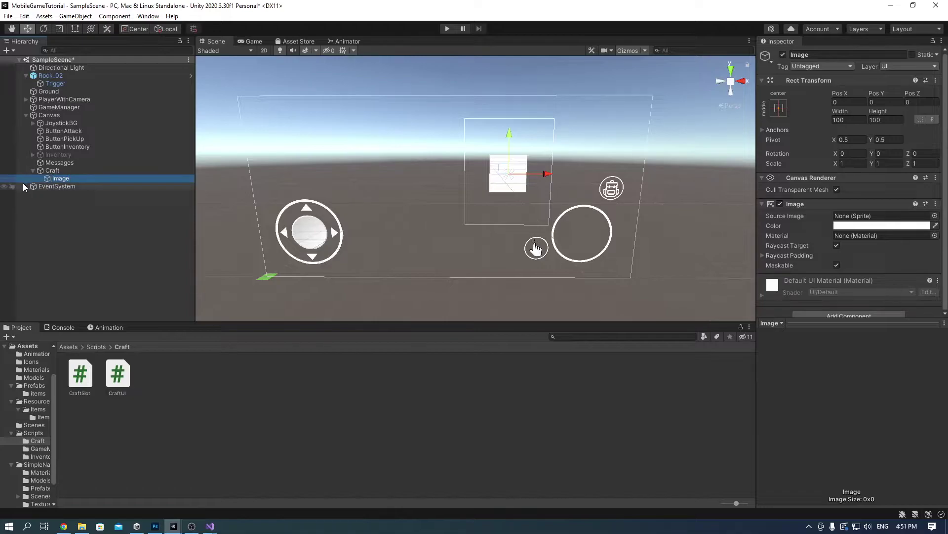
left_click(935, 215)
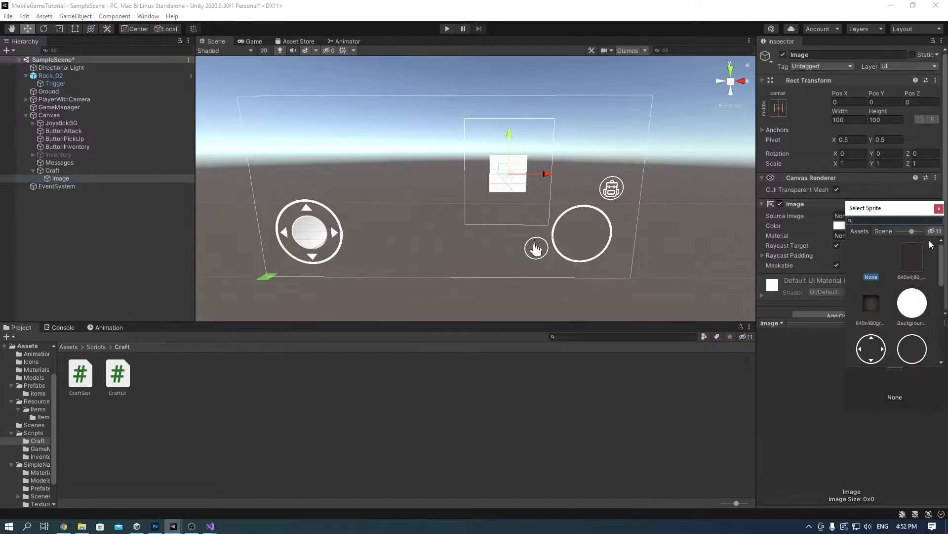
left_click(910, 260)
left_click(909, 257)
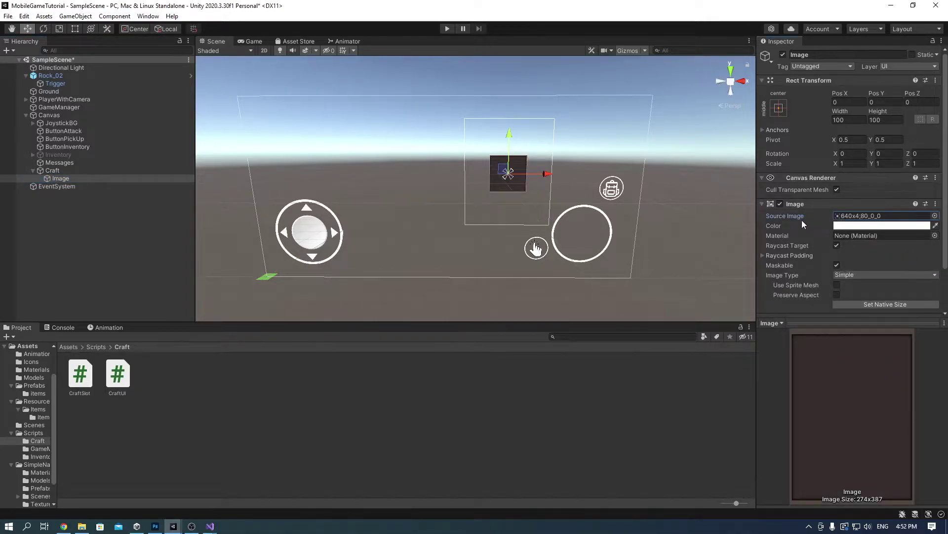
Step: Set the child Image's anchors to stretch both horizontally and vertically within Craft
left_click(779, 108)
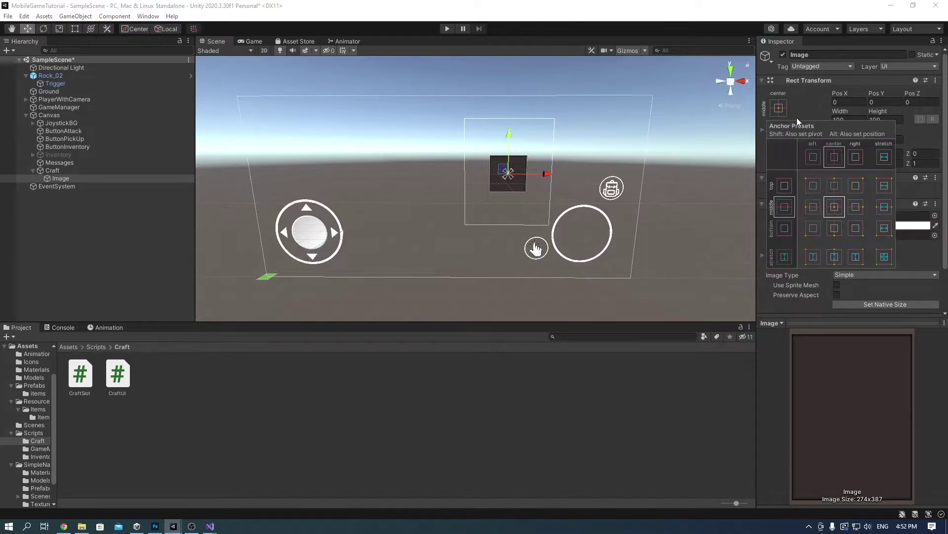
left_click(888, 261)
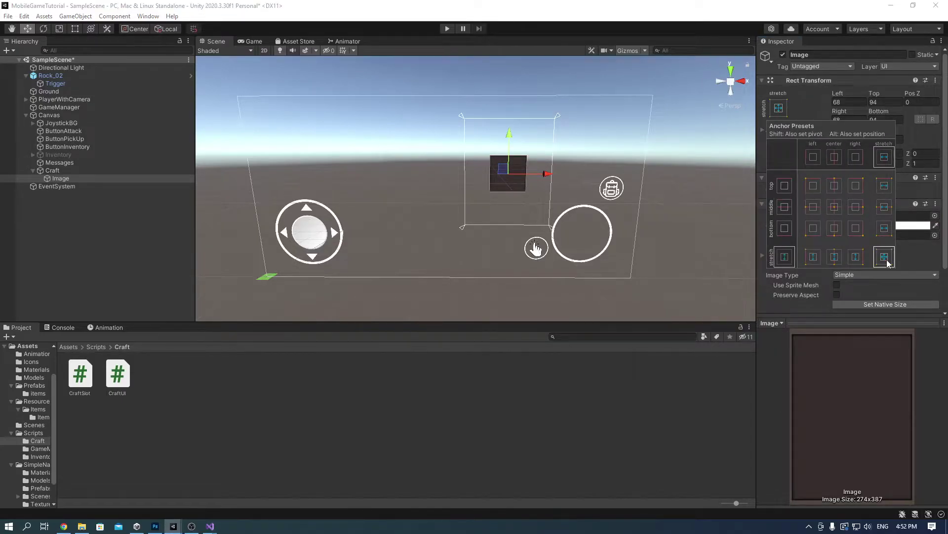
left_click(811, 97)
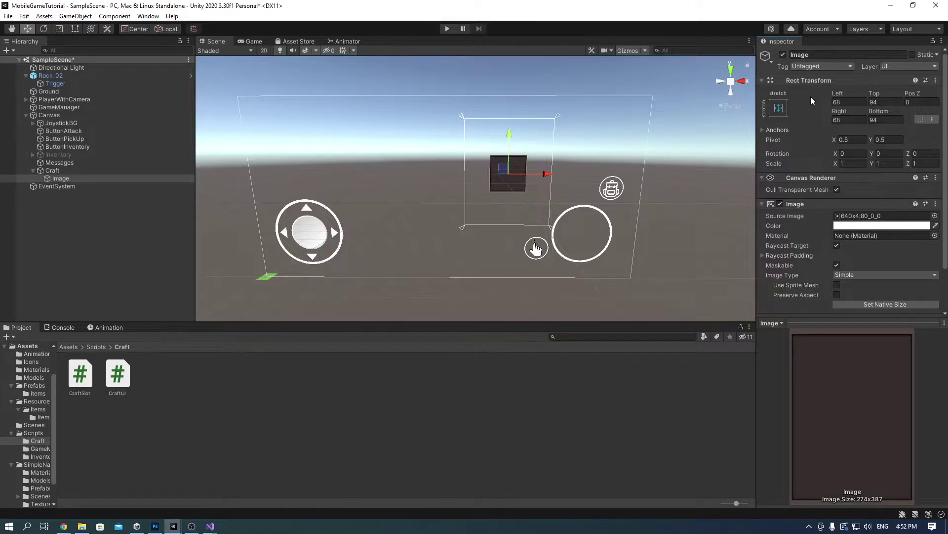
Step: Create a new tag named Craft in the project's tag list
left_click(53, 170)
left_click(820, 66)
left_click(820, 222)
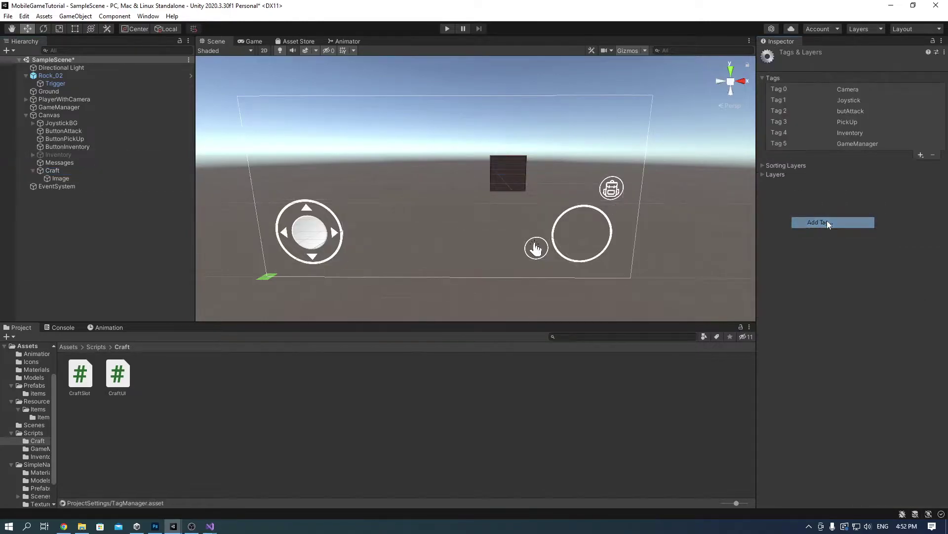
left_click(921, 155)
type("Craft")
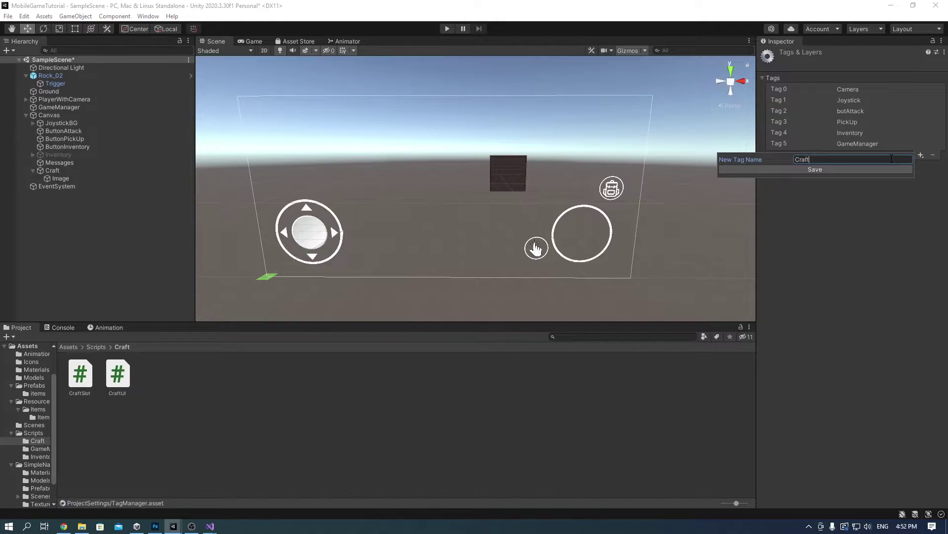
key("Return")
Step: Assign the Craft tag to the Craft object
left_click(66, 170)
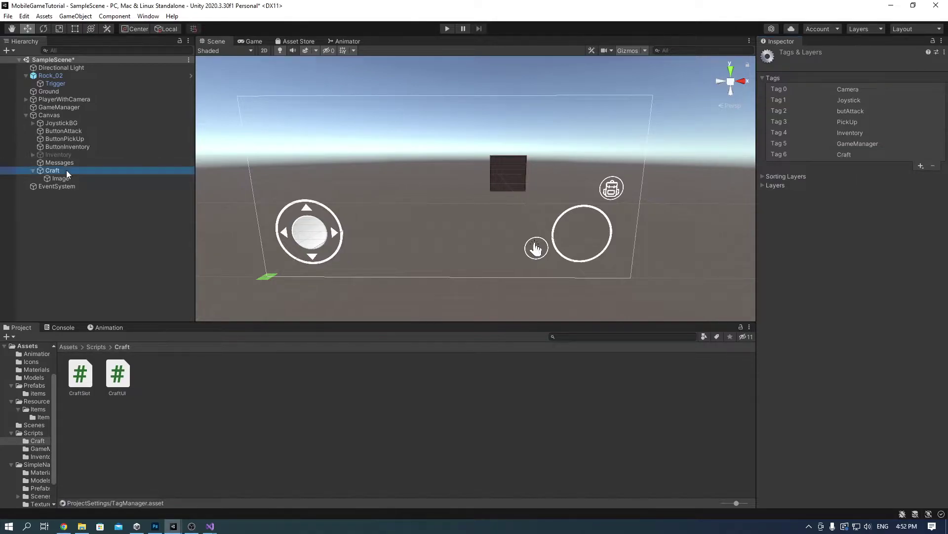
left_click(822, 66)
left_click(817, 217)
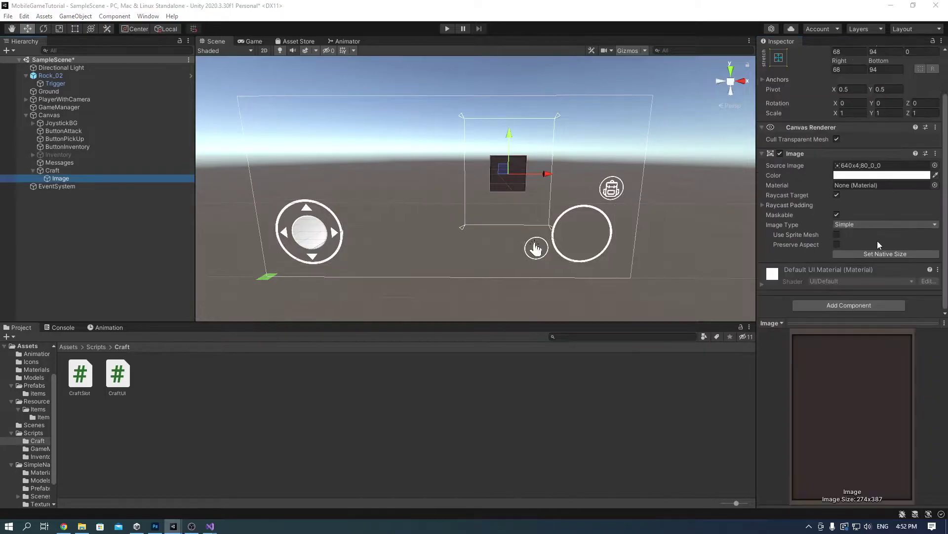
Step: Set the Image inside Craft to its sprite's native size
left_click(876, 254)
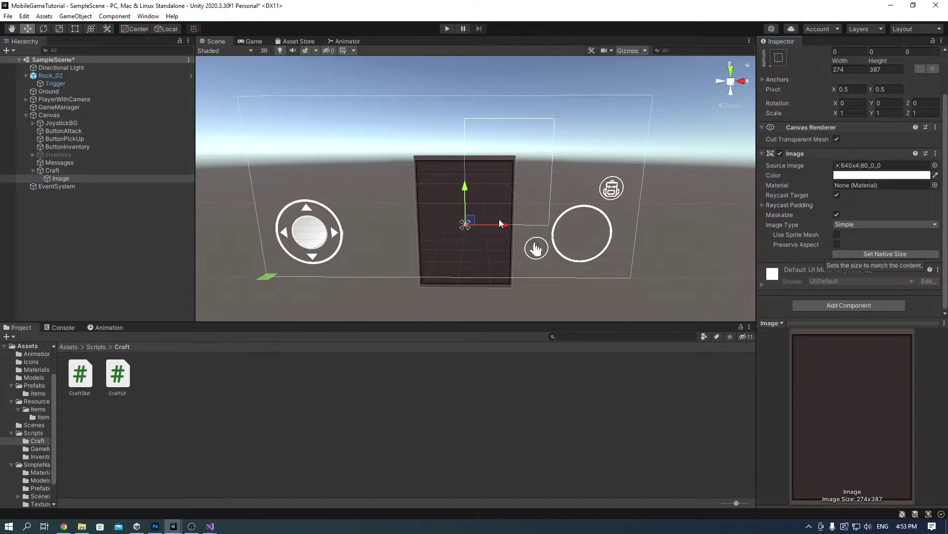
Step: Resize the Image inside Craft to about 239.9 by 291.9, position it at about X 117, Y 138, and check it in the Game view
left_click_drag(468, 220, 509, 175)
scroll(879, 180, "up", 3)
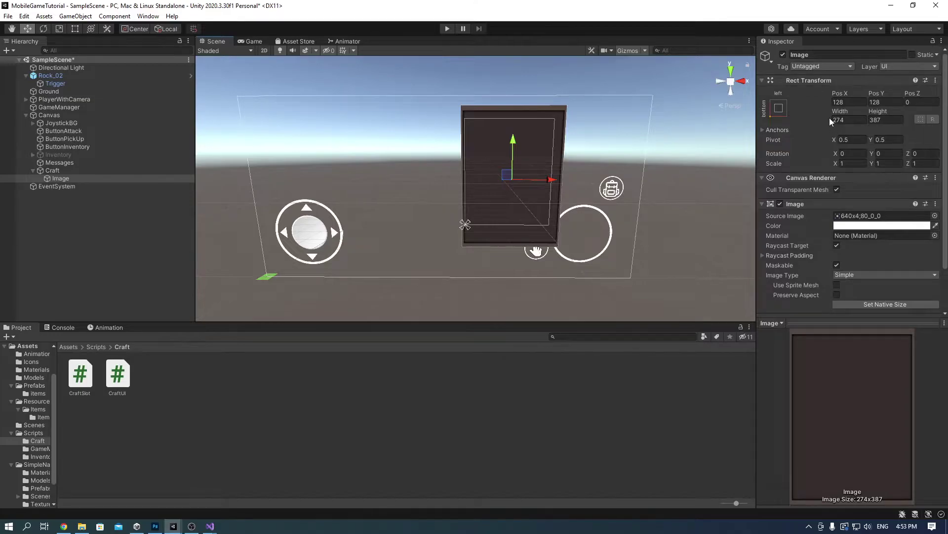
left_click_drag(829, 118, 760, 112)
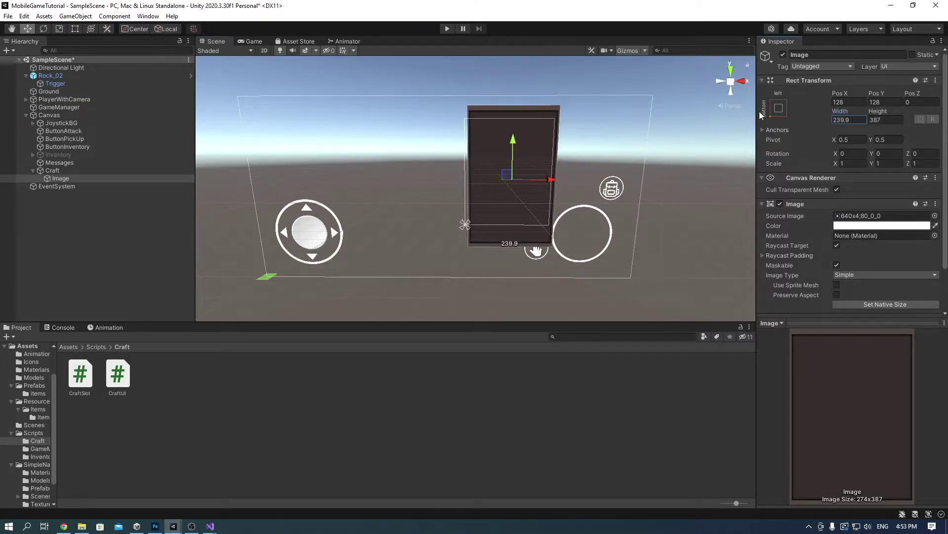
left_click_drag(547, 181, 544, 181)
left_click_drag(875, 109, 767, 119)
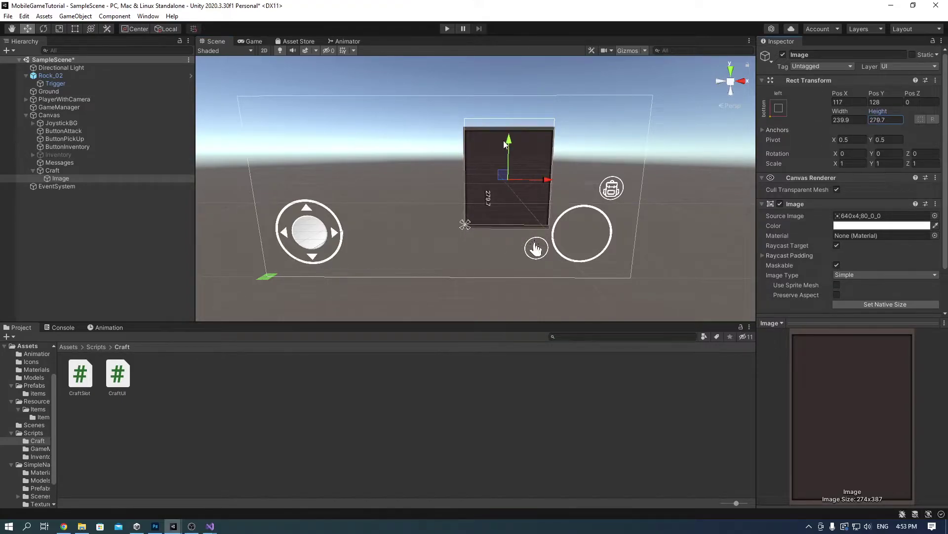
left_click_drag(503, 140, 512, 137)
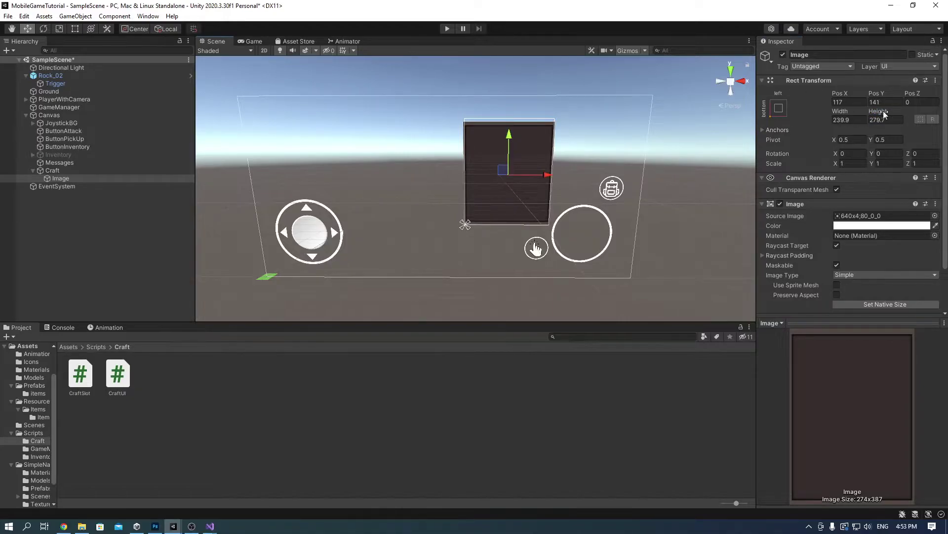
left_click_drag(878, 113, 890, 113)
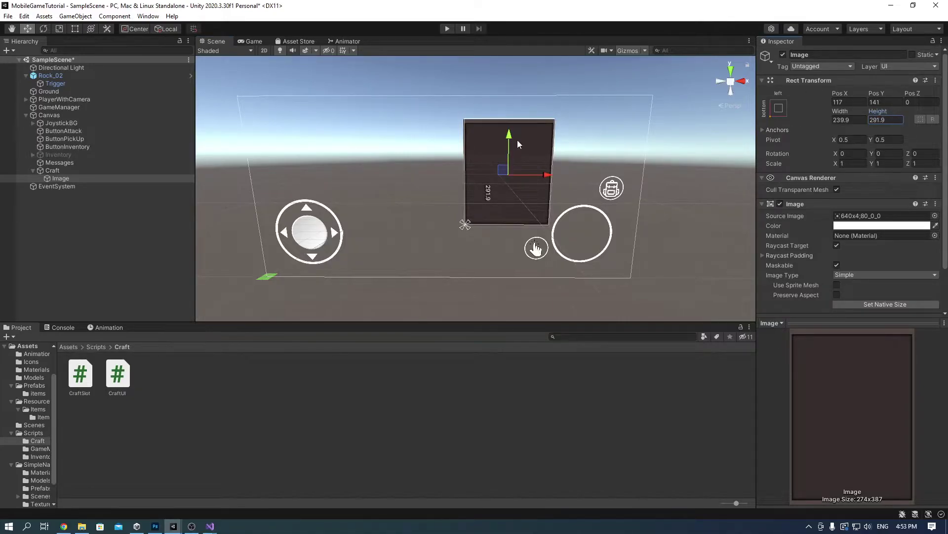
left_click_drag(510, 135, 512, 136)
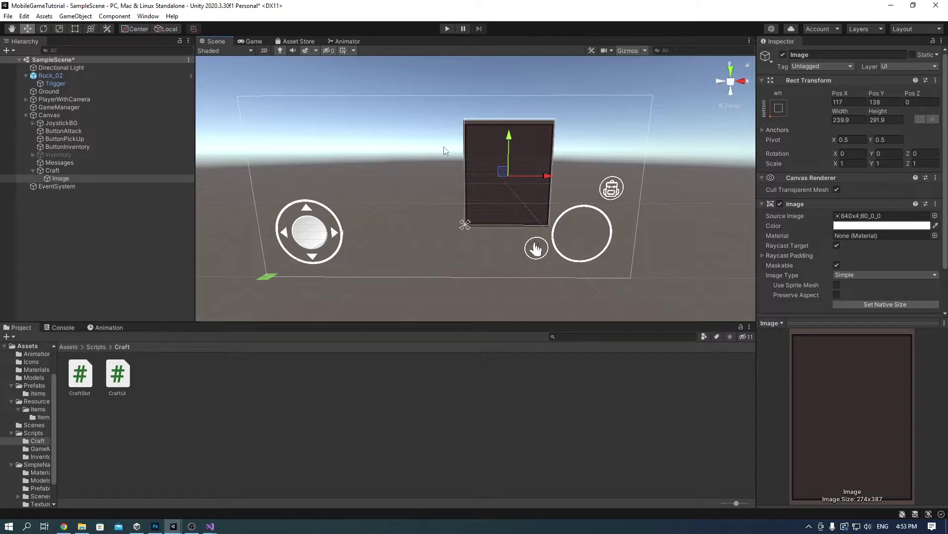
left_click(252, 42)
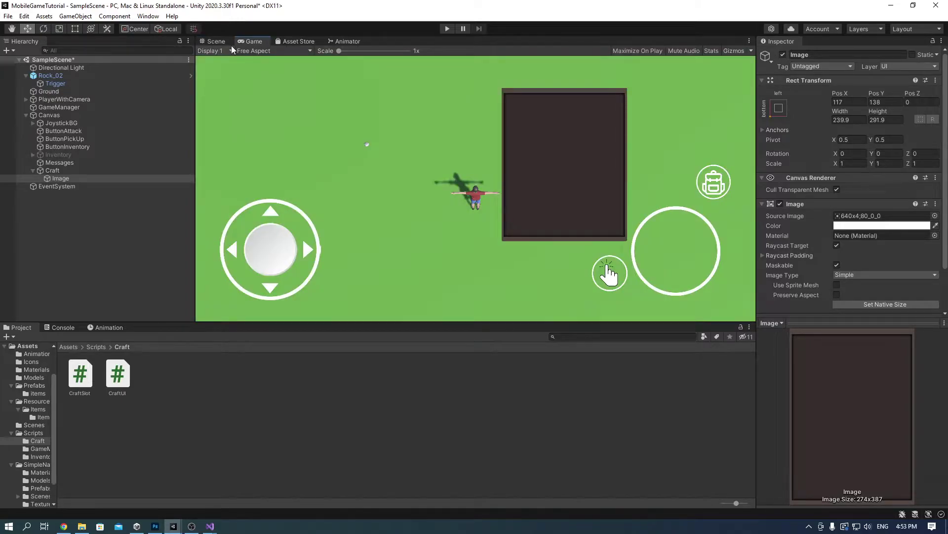
left_click(216, 42)
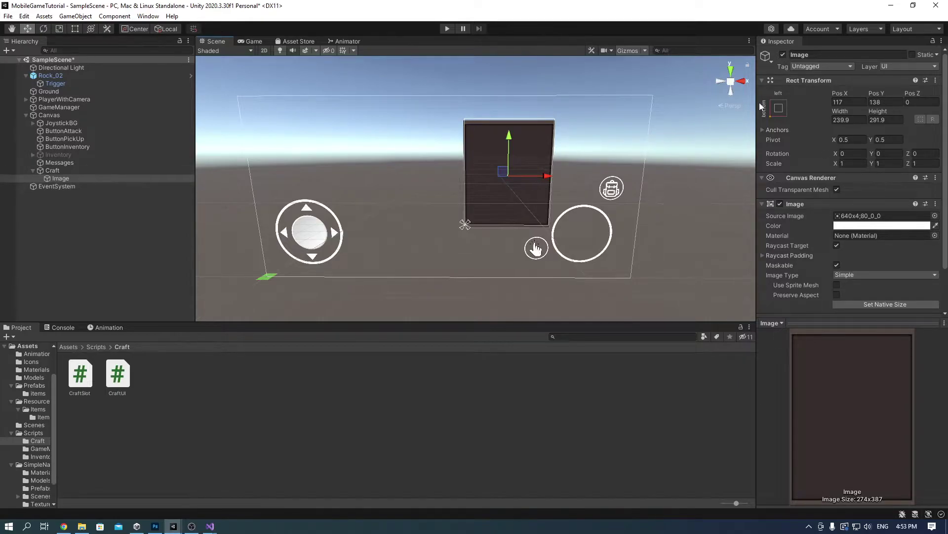
Step: Stretch the Image's anchors and position in both directions so that it fills Craft with zero offsets
left_click(779, 108)
left_click(886, 259)
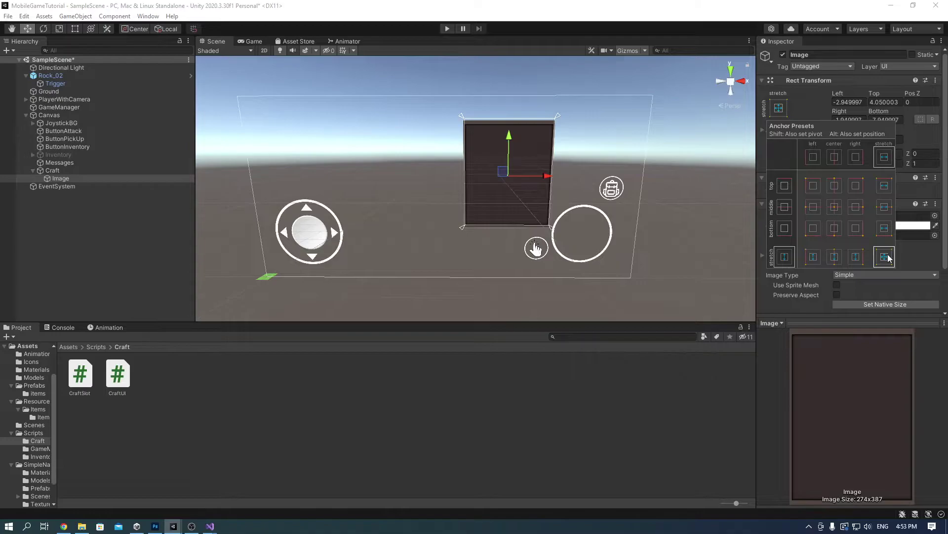
left_click(885, 256, "alt")
Step: Add a UI Image named ScrollView under the Image and stretch its anchors and position to fill the parent
right_click(56, 178)
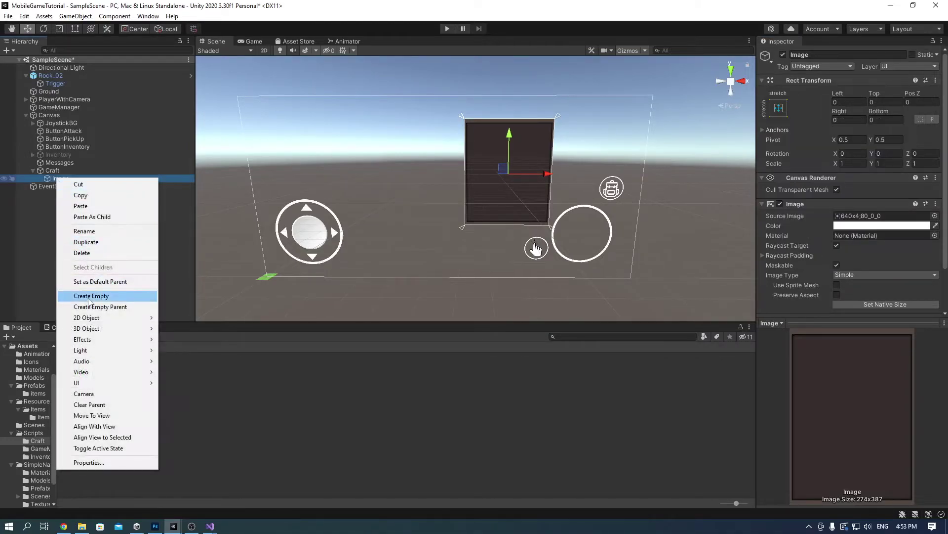
mouse_move(81, 382)
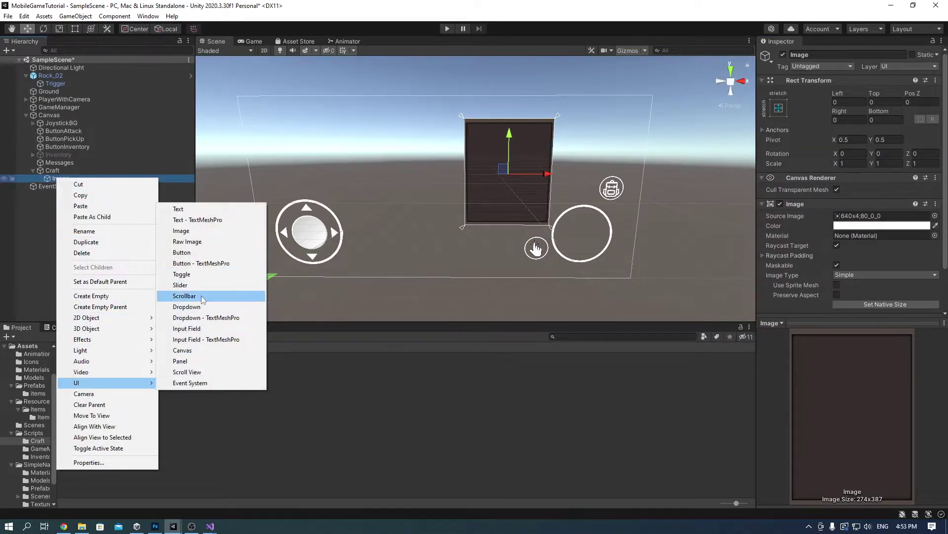
left_click(200, 231)
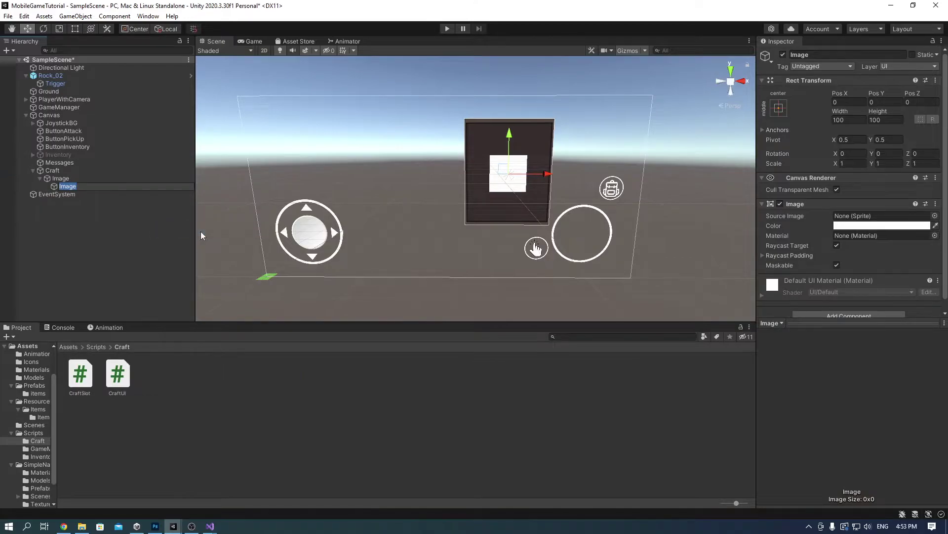
type("ScrollView")
key("Return")
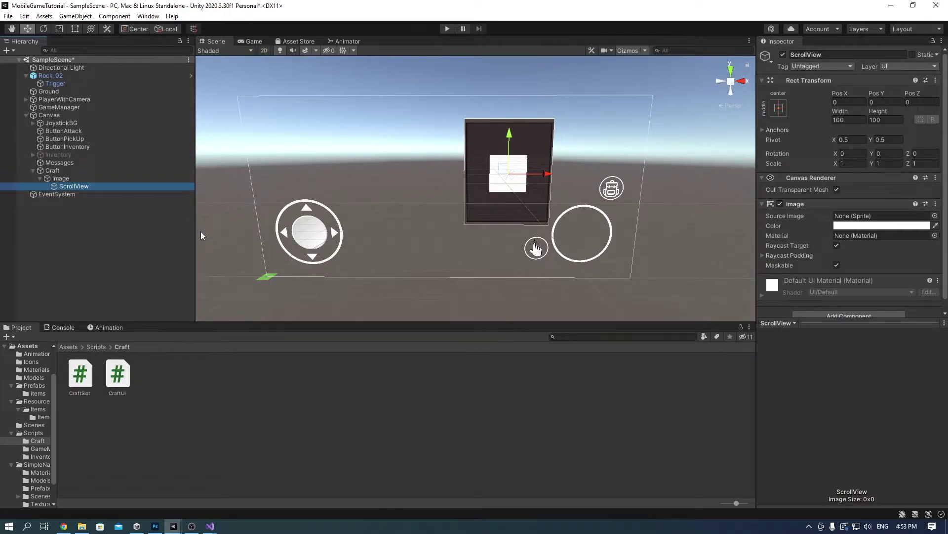
left_click(778, 108)
left_click(886, 256)
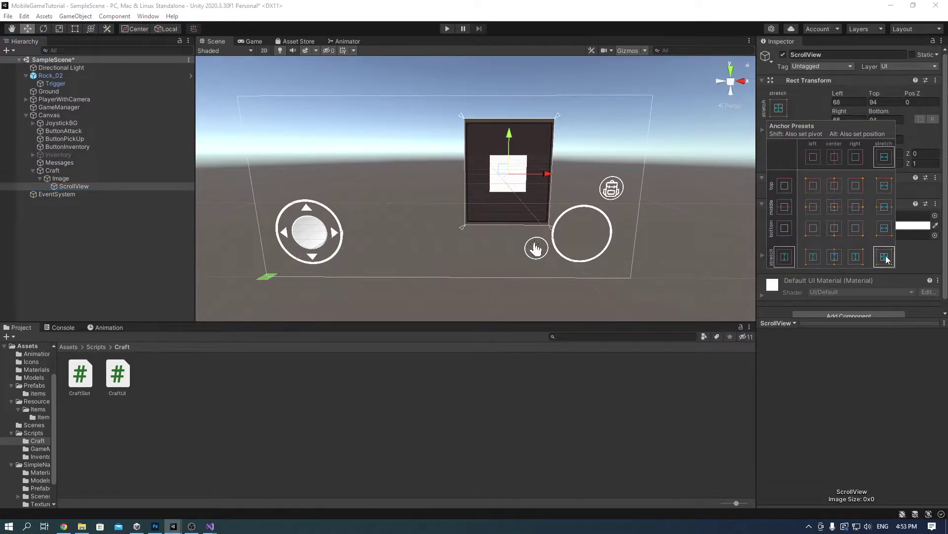
left_click(885, 257, "alt")
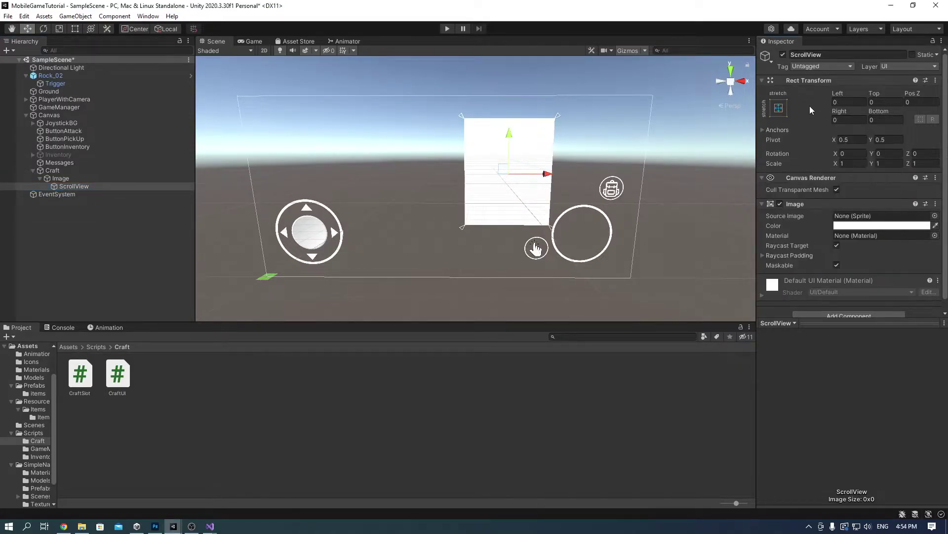
Step: Add a Mask component to ScrollView
scroll(811, 106, "down", 1)
left_click(847, 306)
type("mask")
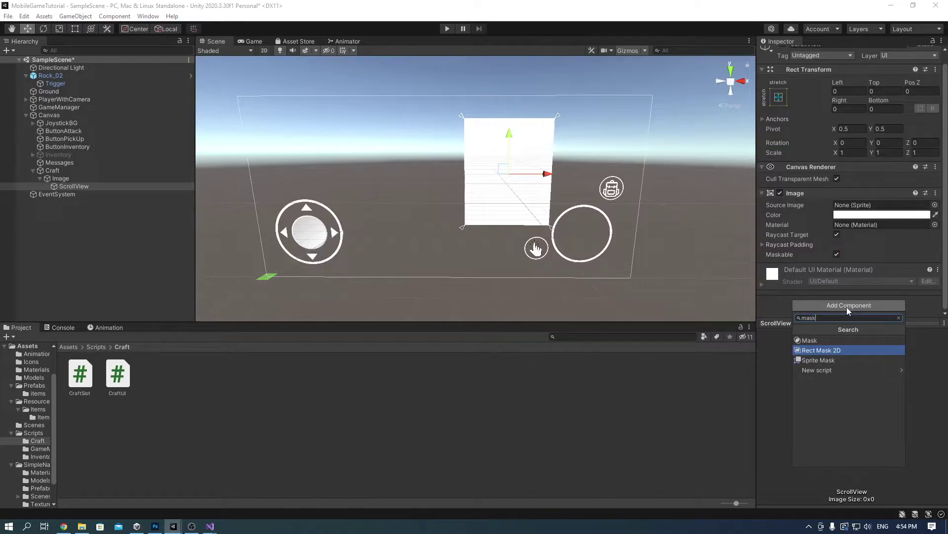
key("Up")
key("Return")
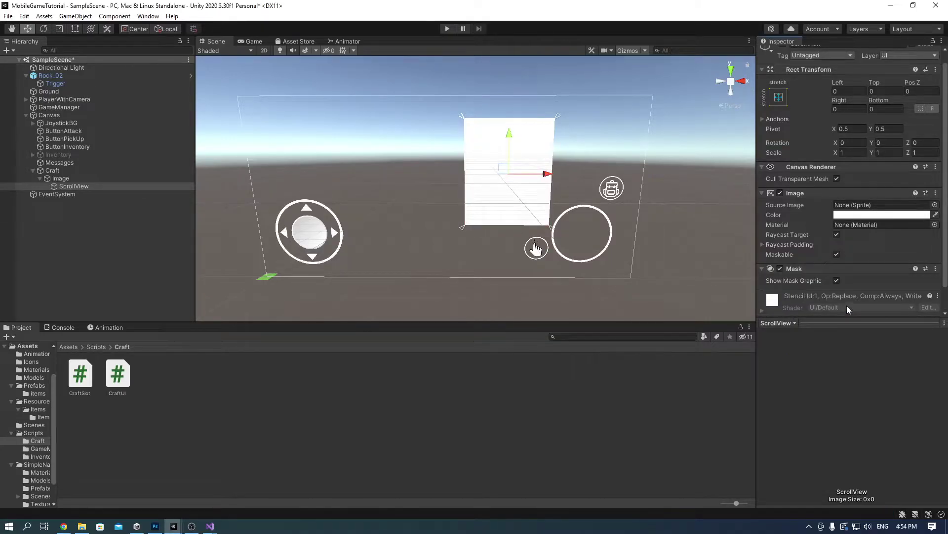
Step: Add a Scroll Rect component to ScrollView
scroll(852, 207, "down", 1)
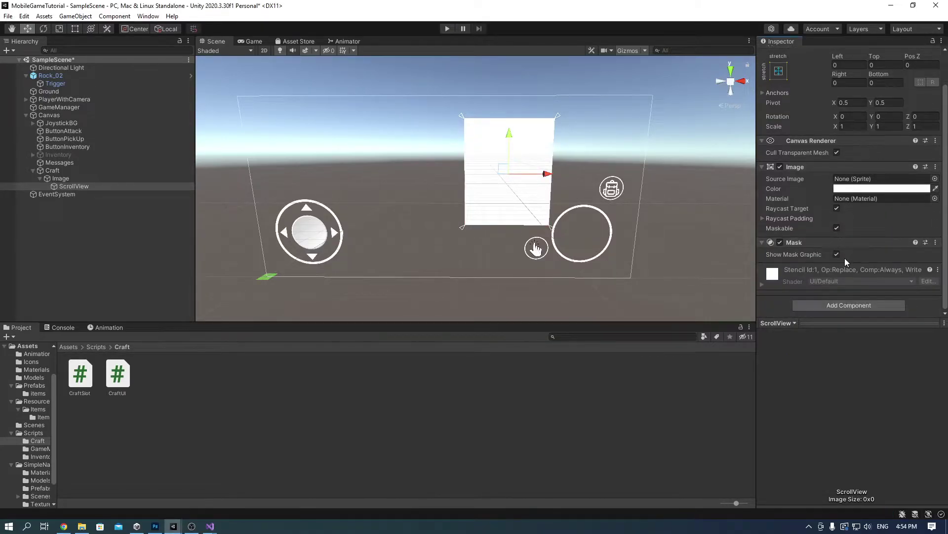
left_click(836, 304)
type("sc")
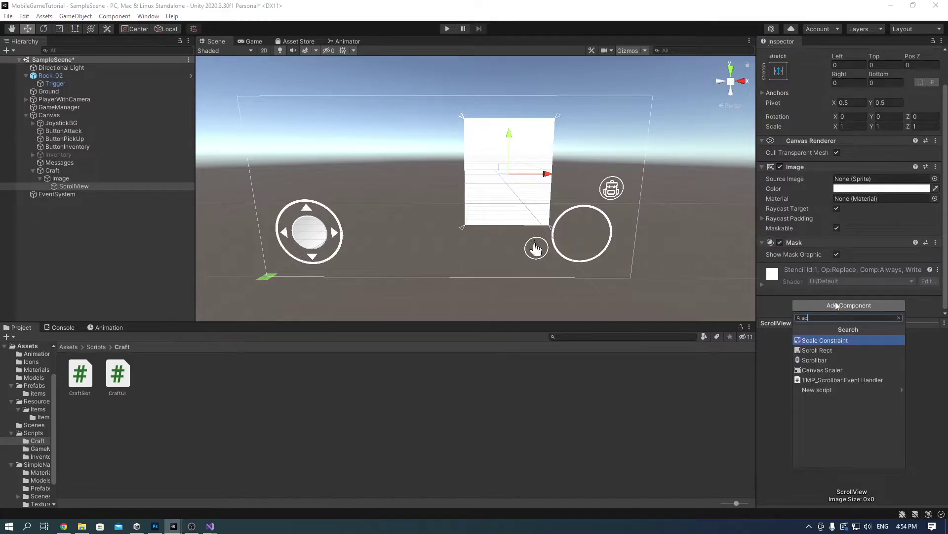
type("roll")
key("Return")
scroll(793, 233, "down", 3)
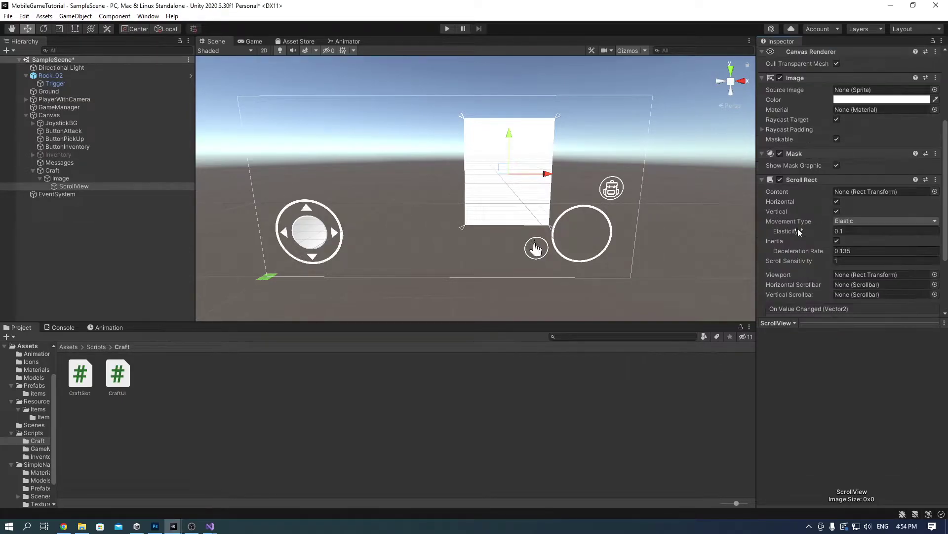
Step: Add a UI Image named Content under ScrollView and set its anchors and position to top center
right_click(78, 186)
mouse_move(106, 393)
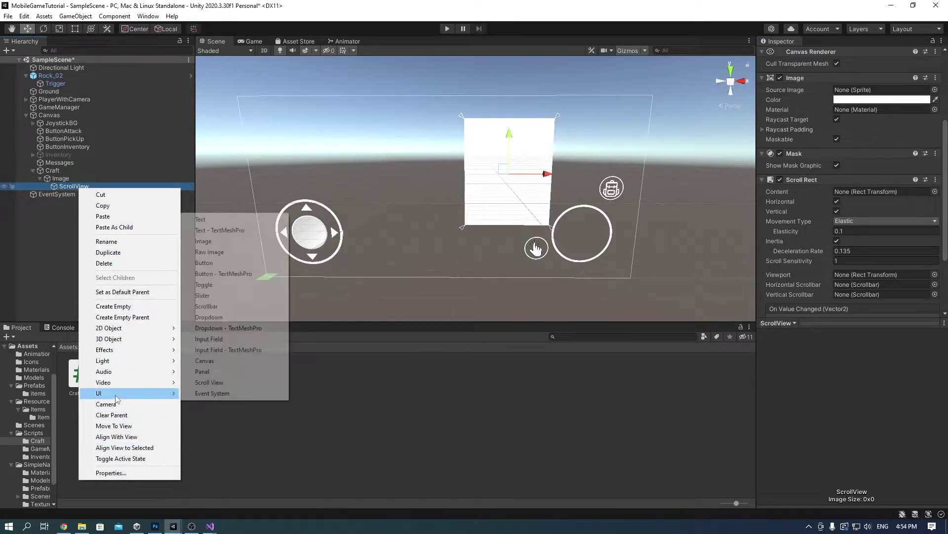
left_click(237, 241)
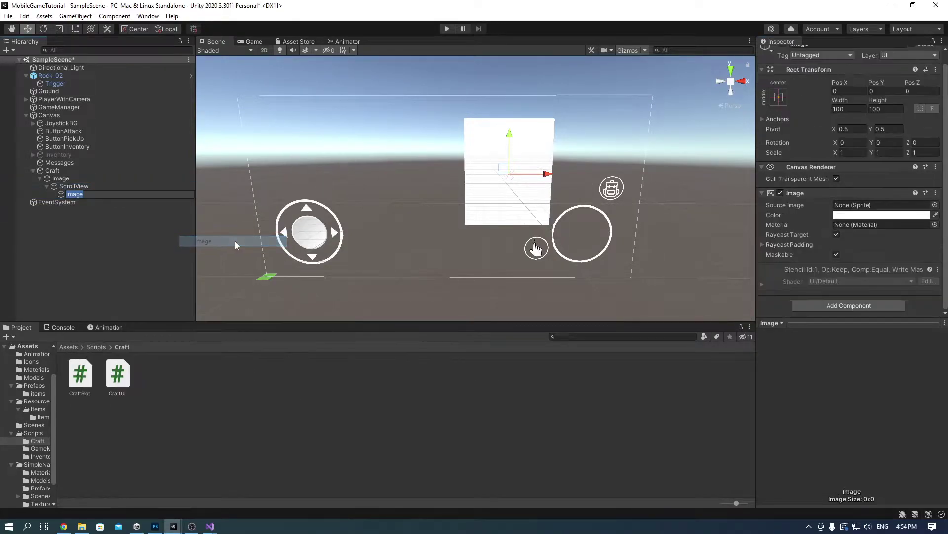
type("Content")
key("Return")
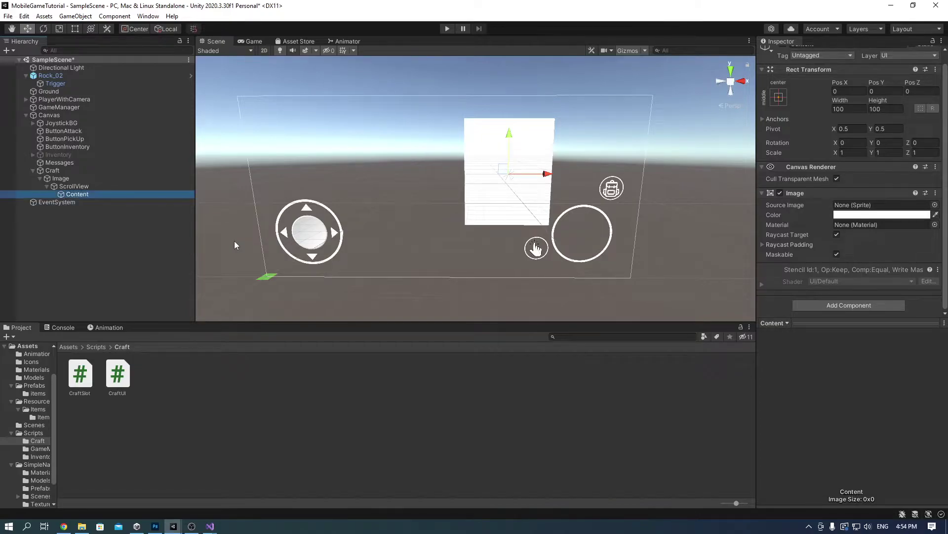
left_click(780, 98)
left_click(834, 173, "alt")
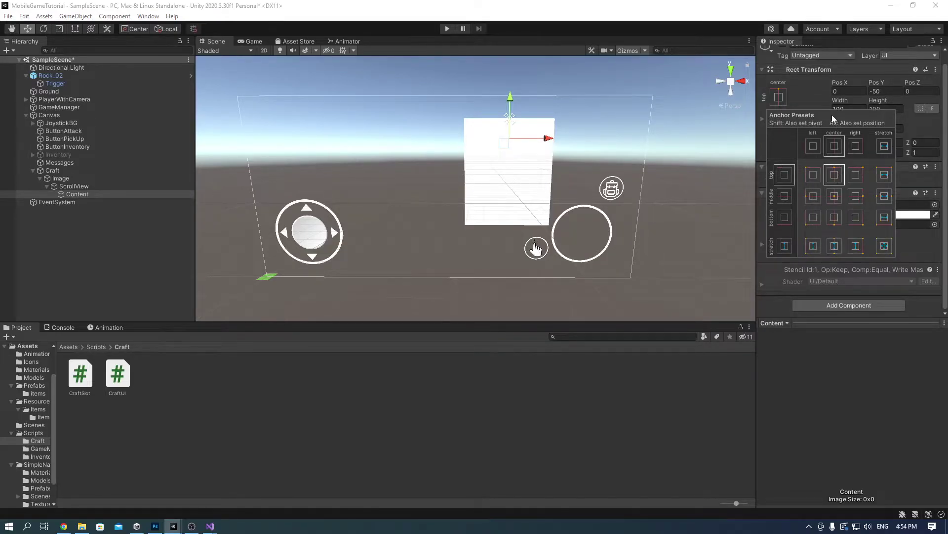
left_click(814, 93)
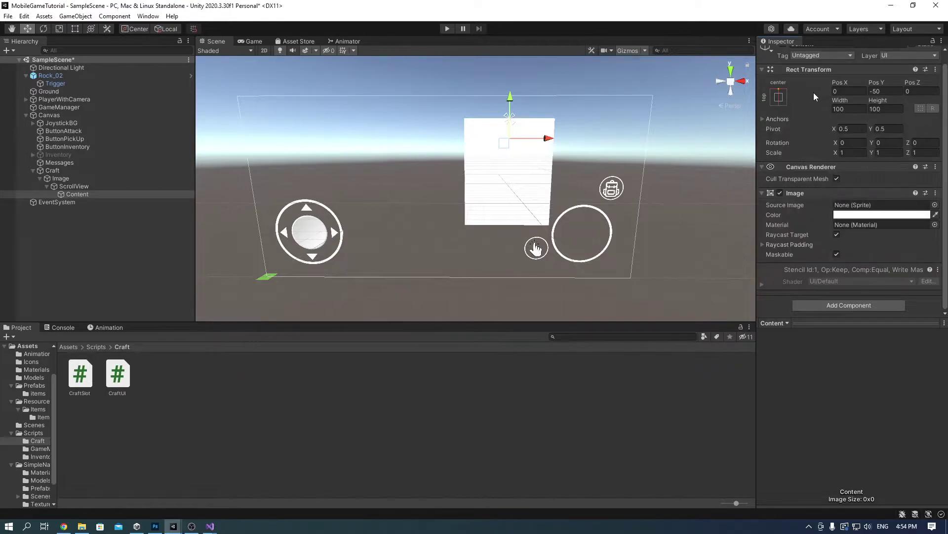
Step: Set Content's width to 220, height to 0 and pivot Y to 1
left_click(857, 107)
type("220")
left_click(895, 108)
type("0")
left_click(780, 118)
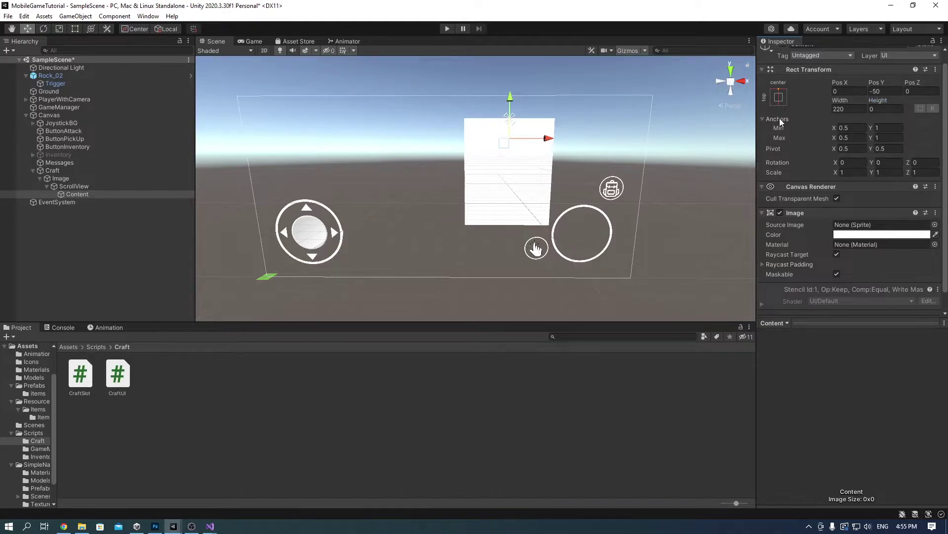
left_click(889, 148)
type("1")
Step: Disable Content's Image component and add a Content Size Fitter with Vertical Fit set to Preferred Size
left_click(781, 212)
left_click(846, 305)
type("content")
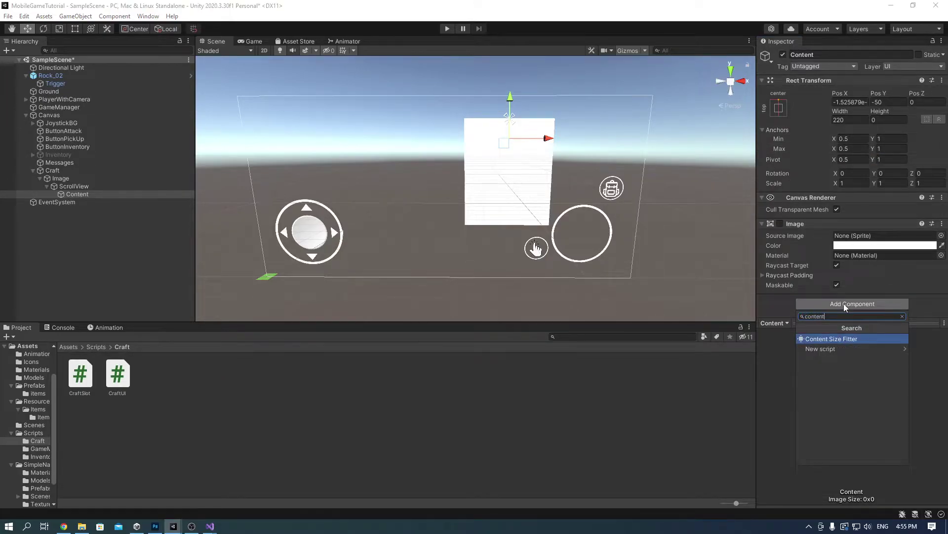
key("Return")
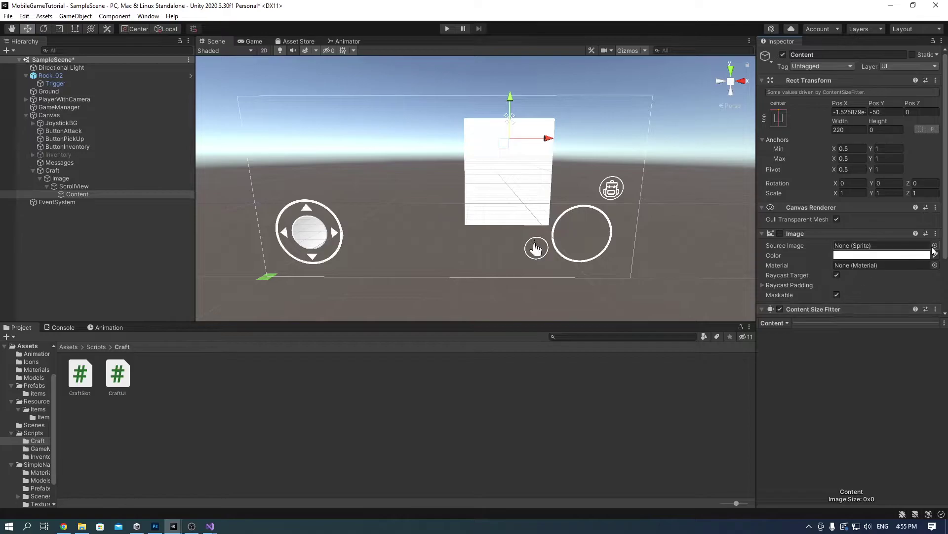
left_click(878, 254)
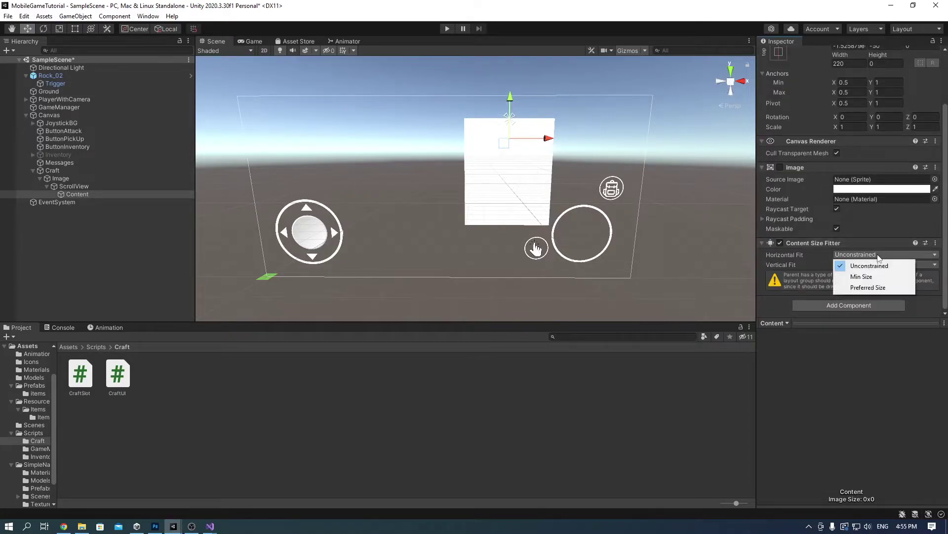
left_click(936, 264)
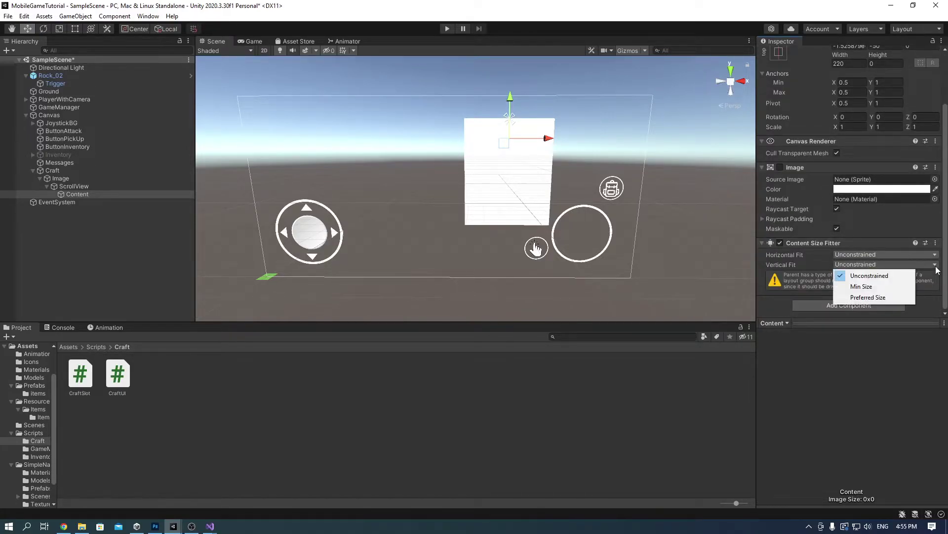
left_click(893, 298)
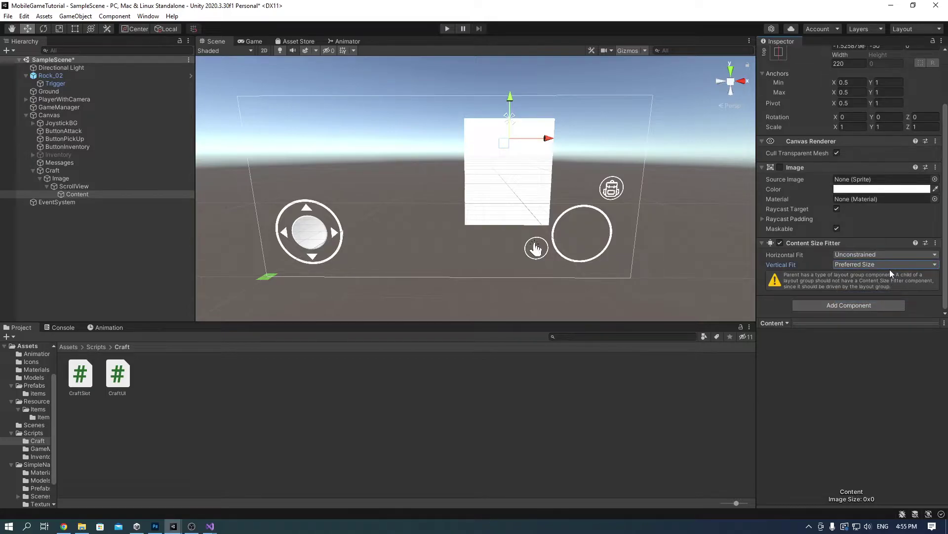
Step: Add a Vertical Layout Group to Content with spacing 7 and Control Child Size enabled for Width
left_click(875, 306)
type("ver")
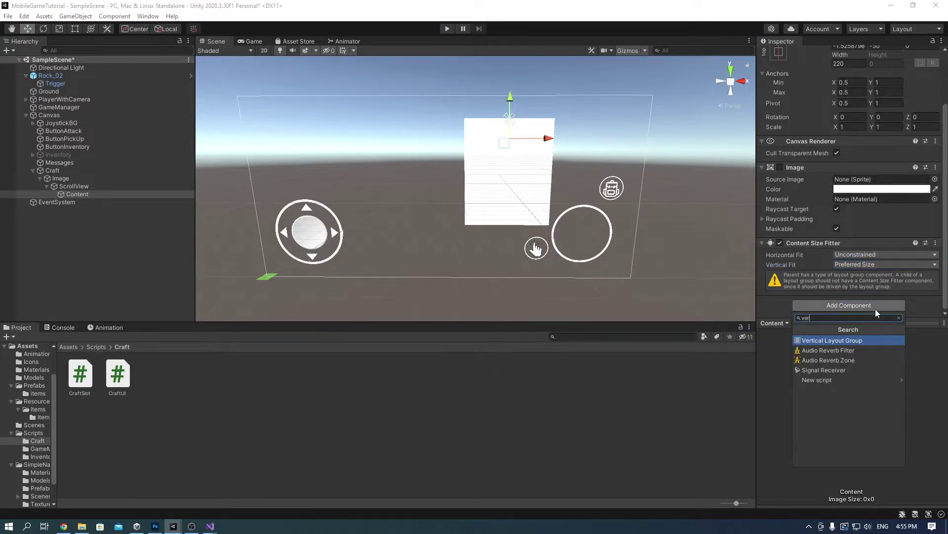
left_click(843, 340)
scroll(821, 296, "down", 3)
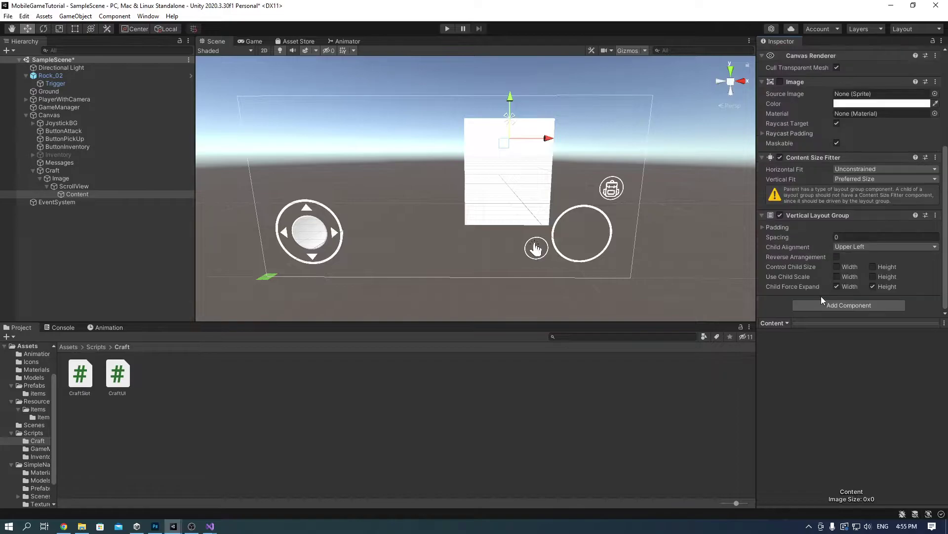
left_click(777, 228)
left_click(806, 277)
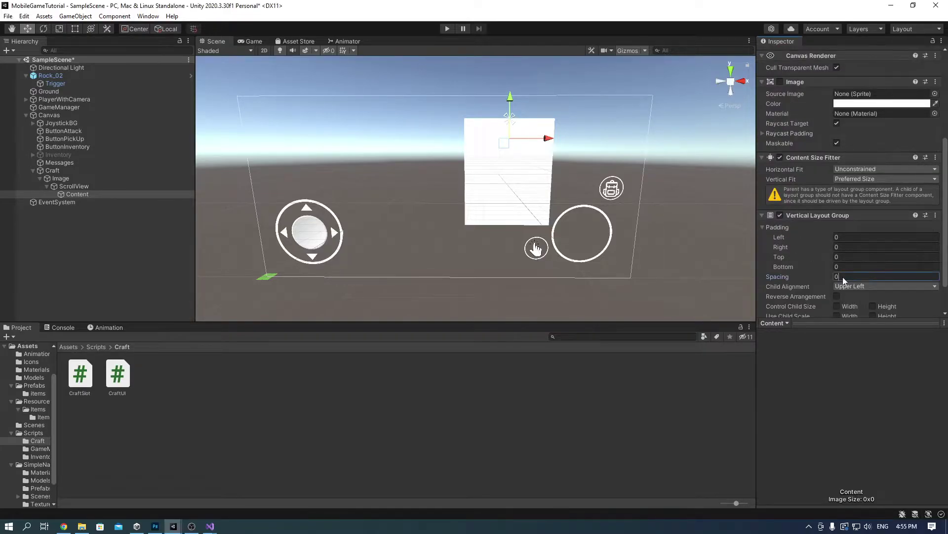
type("7")
scroll(891, 277, "down", 2)
left_click(837, 267)
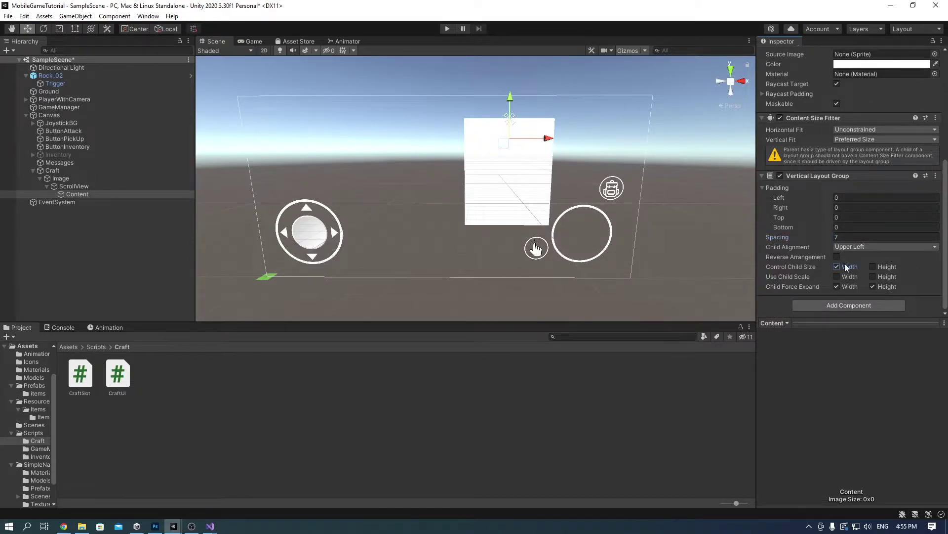
Step: Assign Content as the Content reference of ScrollView's Scroll Rect and disable Horizontal scrolling
left_click(74, 186)
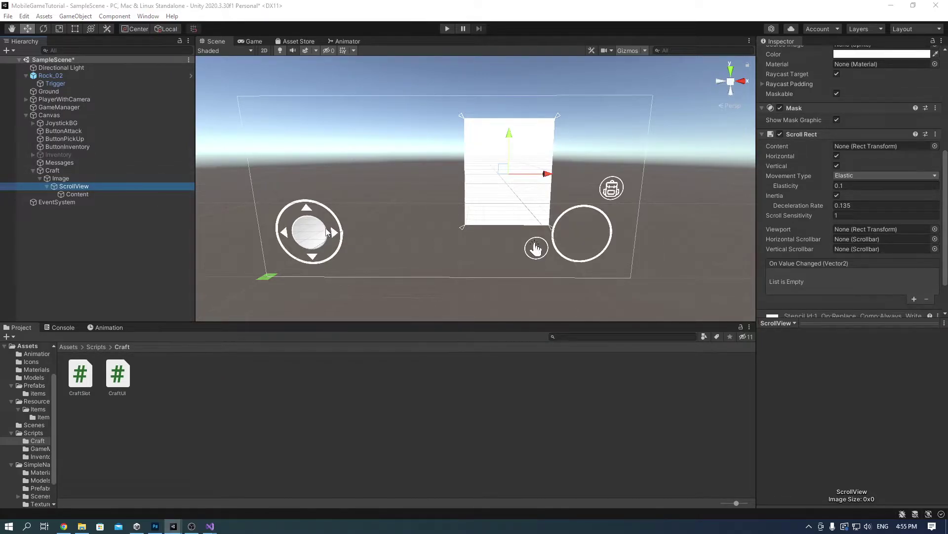
left_click_drag(82, 197, 877, 142)
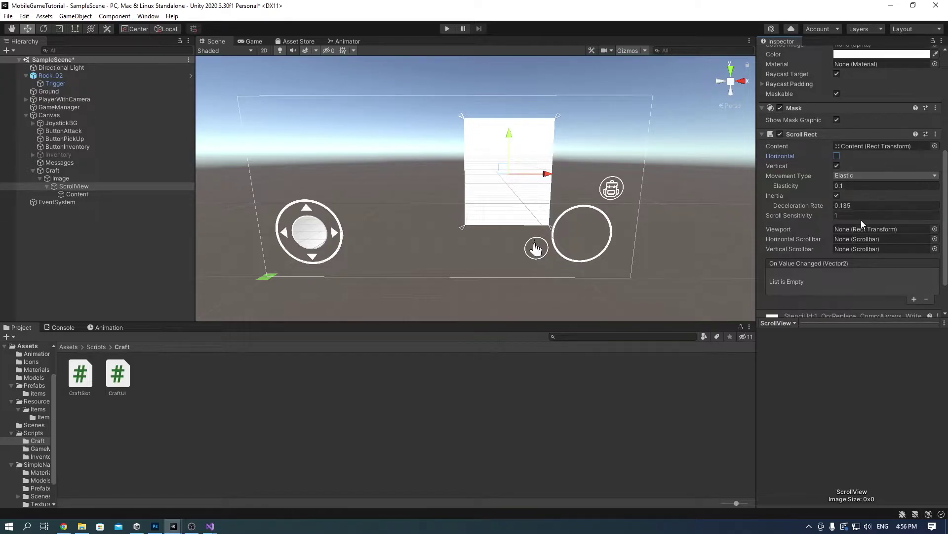
Step: Set the alpha of ScrollView's Image color to 2 so the background is almost transparent
scroll(882, 226, "up", 3)
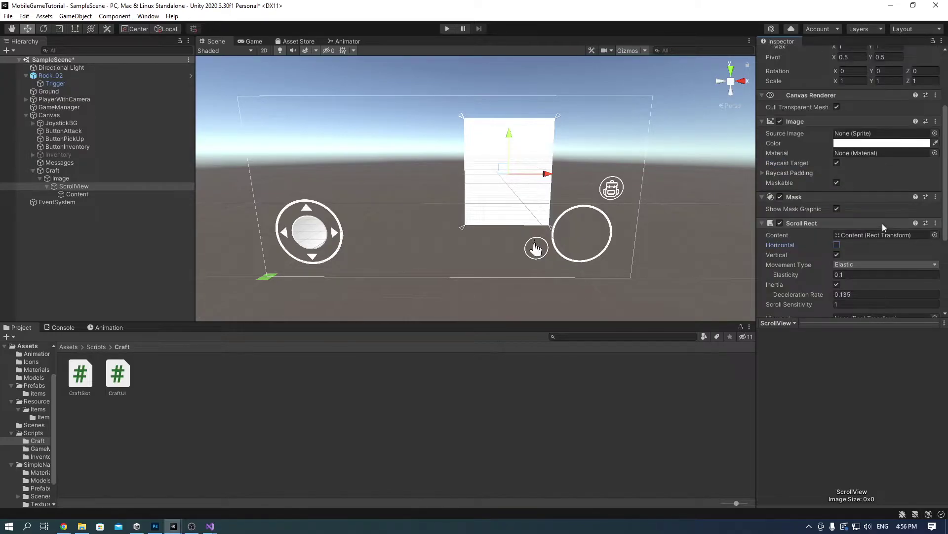
left_click(836, 143)
left_click_drag(889, 338, 777, 339)
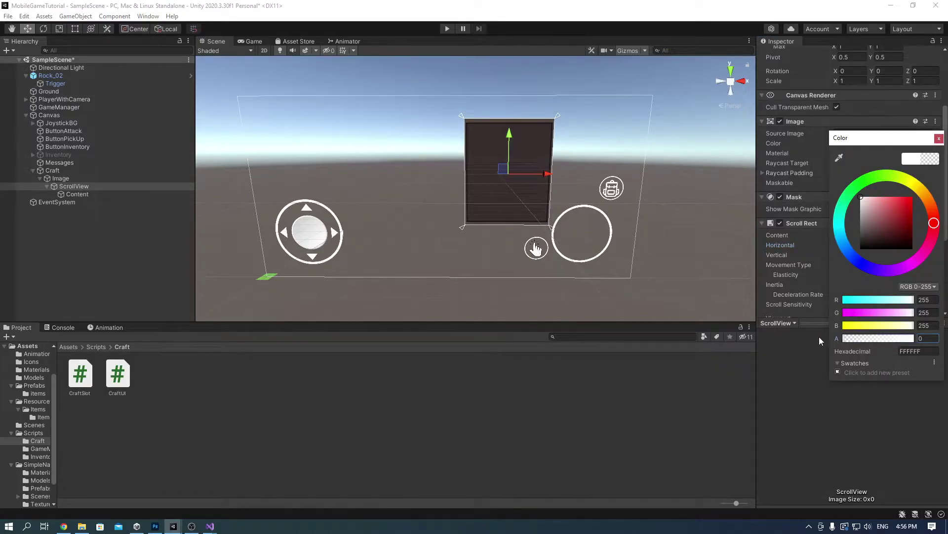
left_click_drag(842, 337, 849, 337)
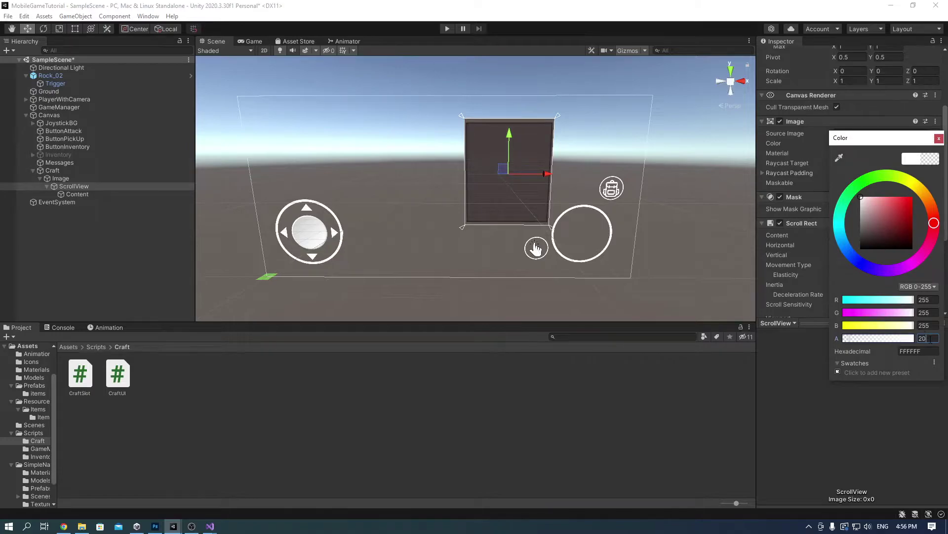
left_click(936, 337)
type("2")
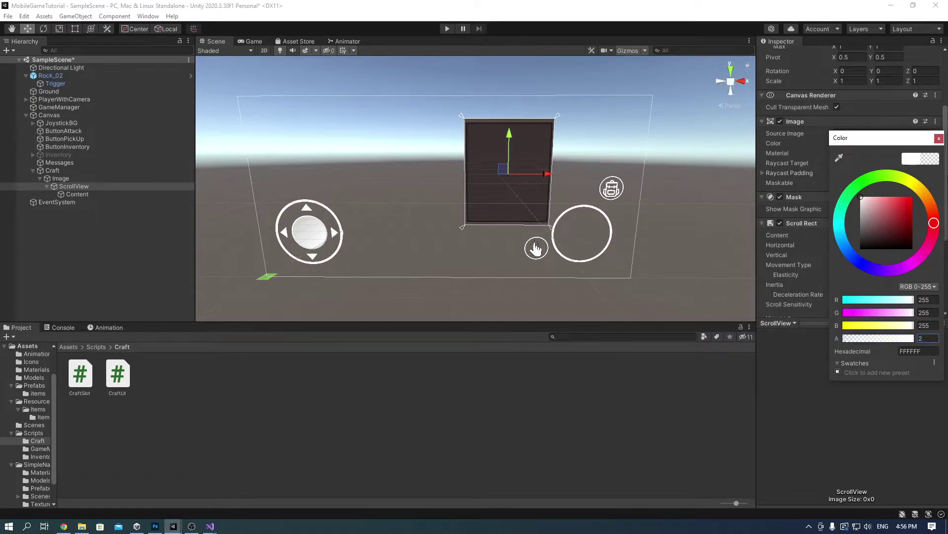
left_click(939, 138)
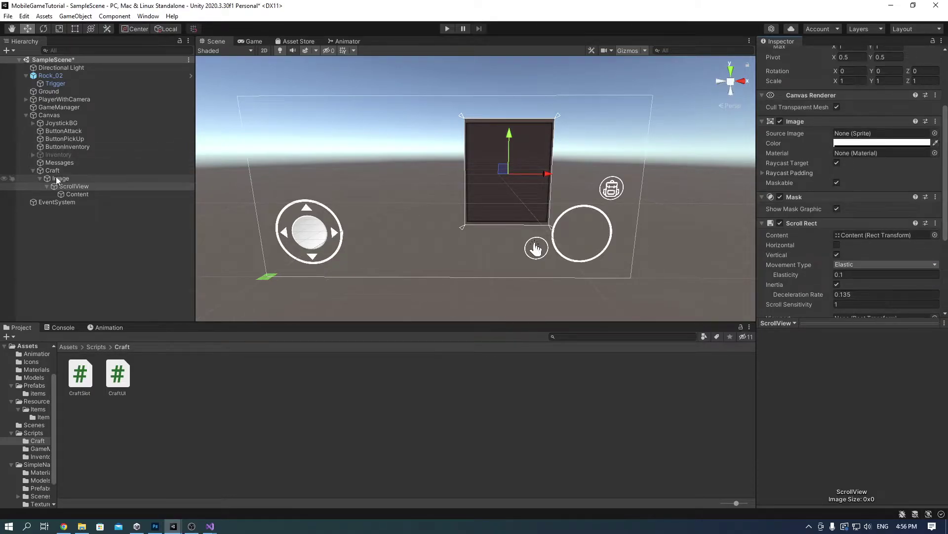
Step: Add a UI Image named ButtonCraft directly under Canvas
left_click(70, 115)
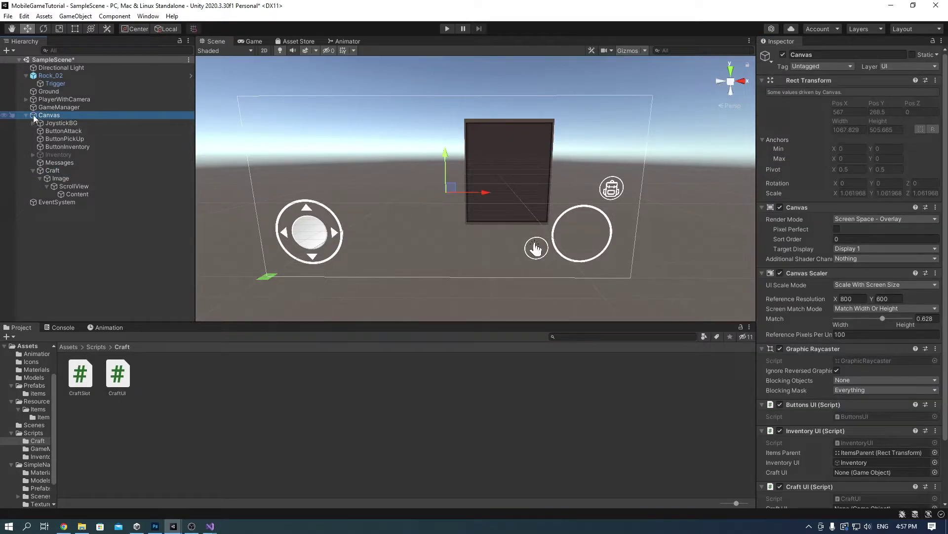
right_click(50, 115)
mouse_move(101, 322)
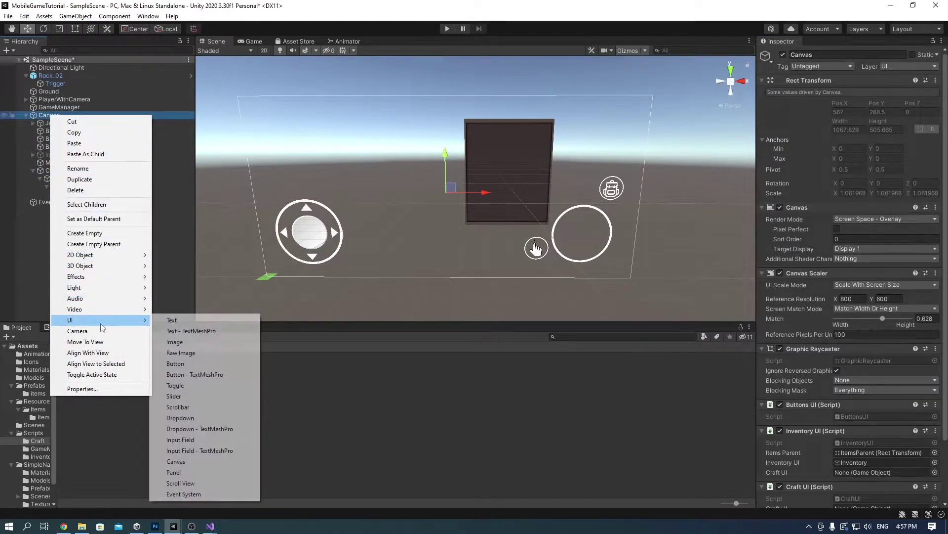
left_click(190, 342)
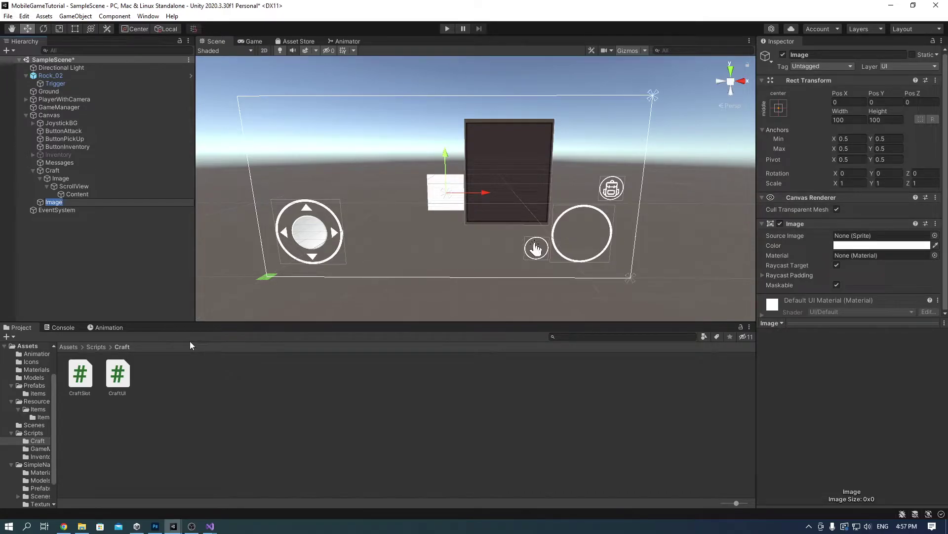
type("ButtonCraft")
key("Return")
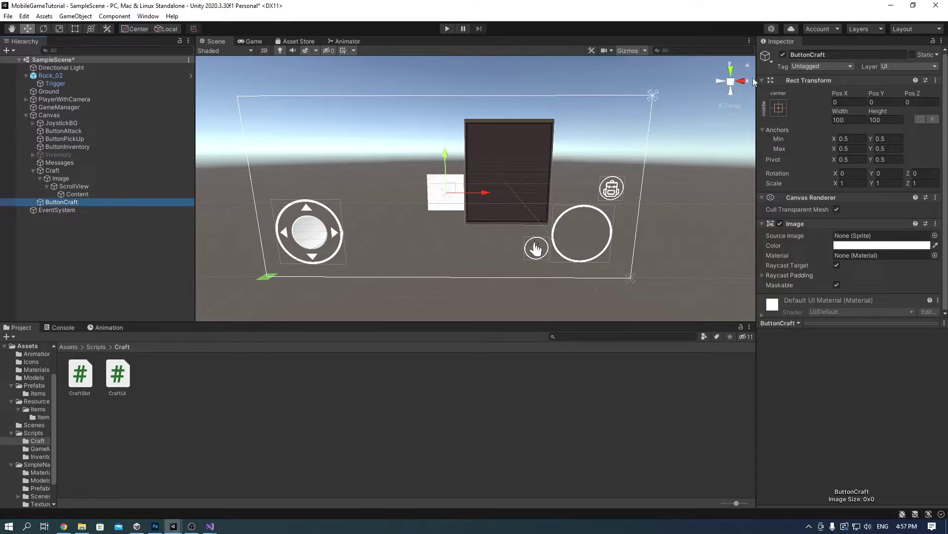
Step: Set ButtonCraft's anchors and position to top right
left_click(779, 108)
left_click(860, 185, "alt")
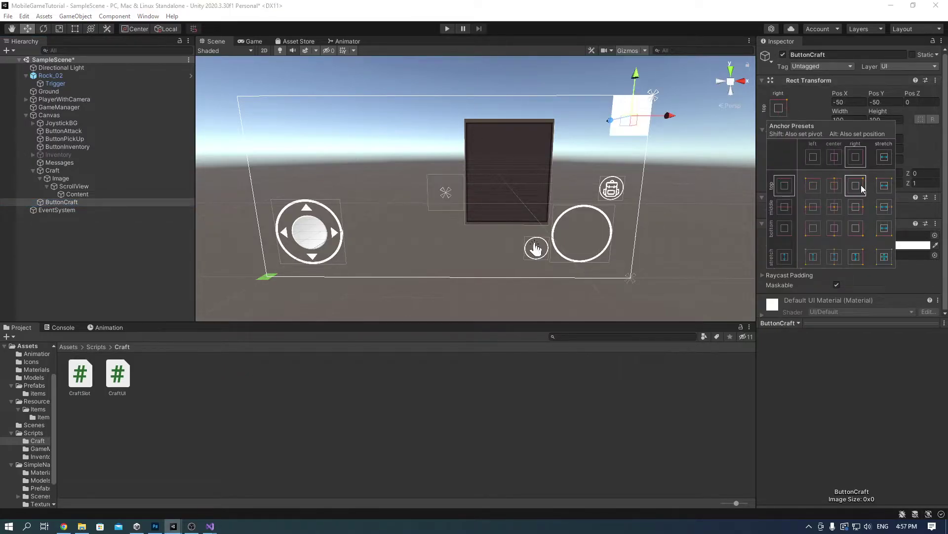
left_click(813, 113)
Step: Switch to Chrome, save the round CRAFT hammer icon, and set the imported craft-icon-17 texture's type to Sprite (2D and UI) in Unity
left_click(64, 526)
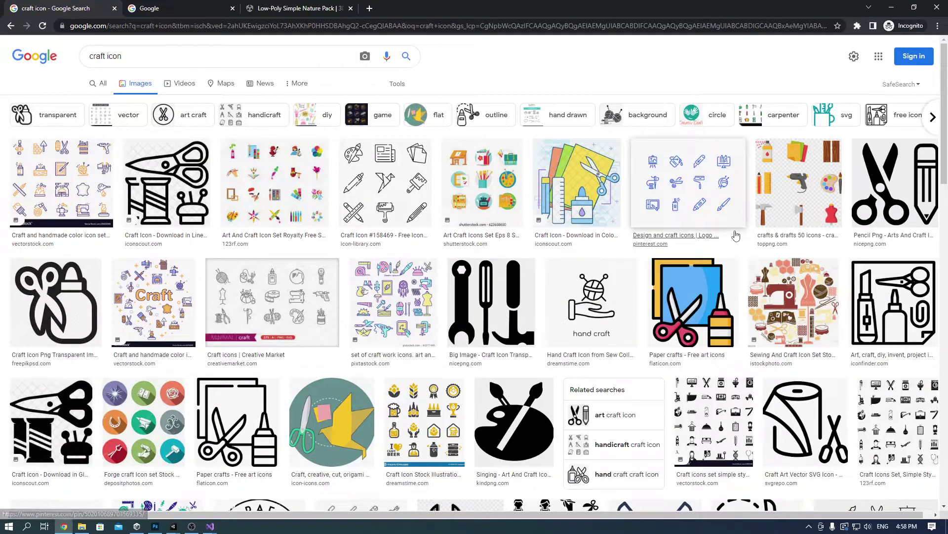
scroll(737, 235, "down", 3)
left_click(258, 396)
right_click(646, 284)
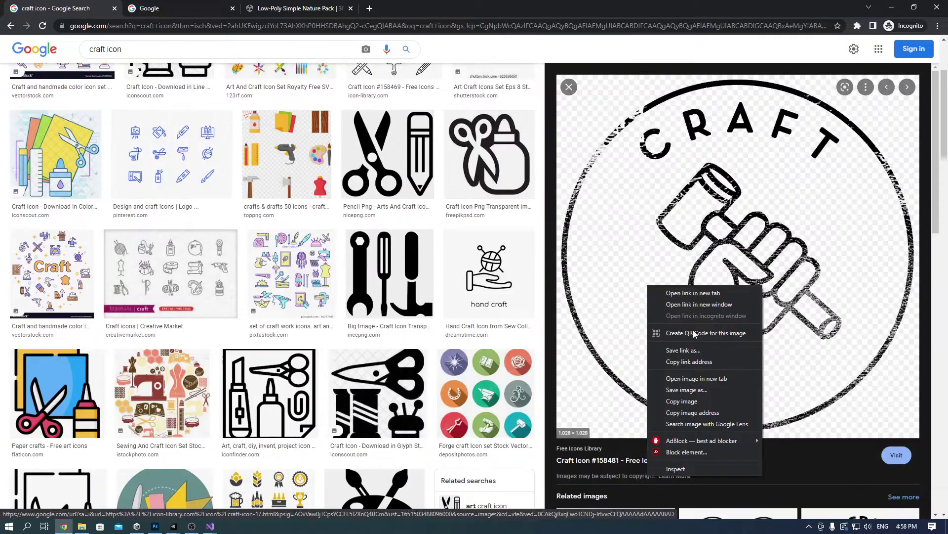
left_click(686, 390)
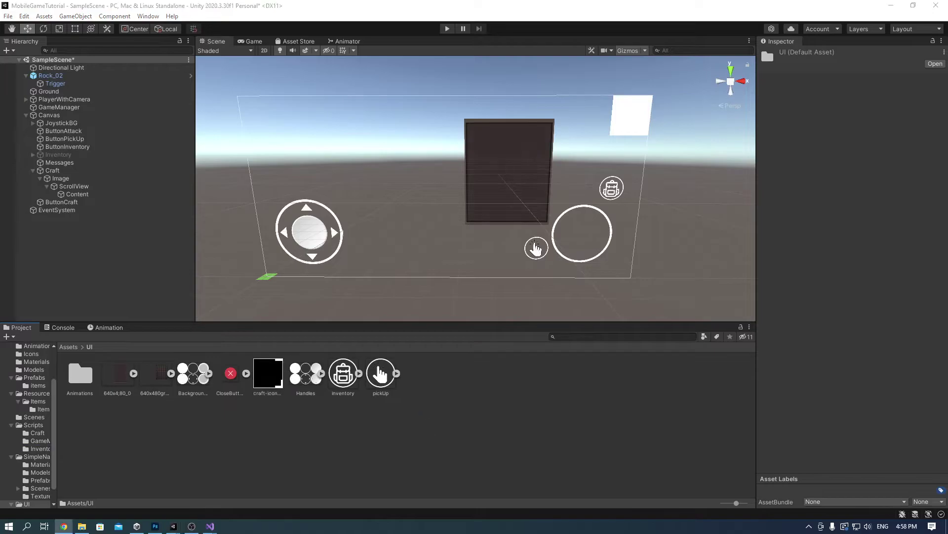
left_click(267, 376)
left_click(929, 308)
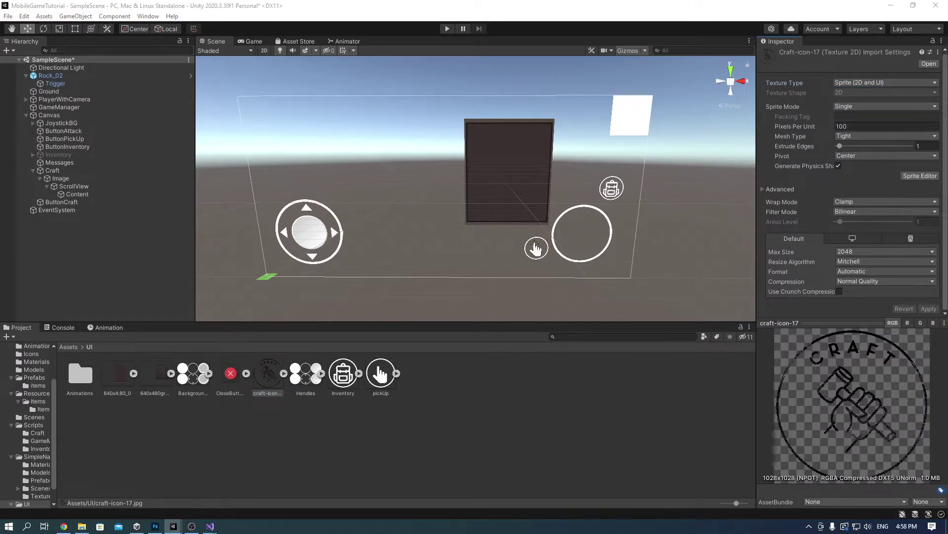
Step: Give ButtonCraft the craft-icon-17 sprite at scale 0.68 and place it beside the inventory button
left_click(33, 170)
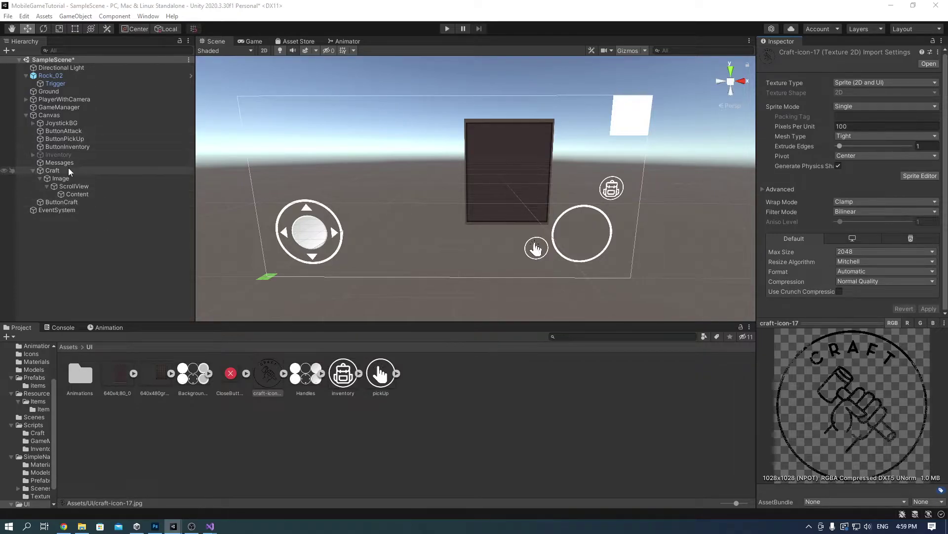
left_click(37, 174)
left_click(54, 179)
left_click_drag(630, 116, 573, 190)
Step: Add a Button component to ButtonCraft
scroll(840, 257, "down", 3)
left_click(828, 305)
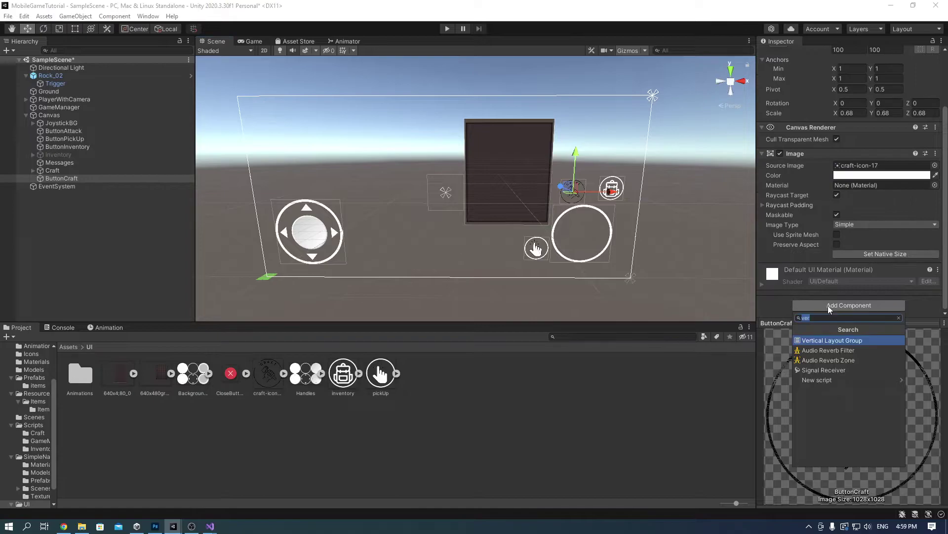
type("button")
key("Return")
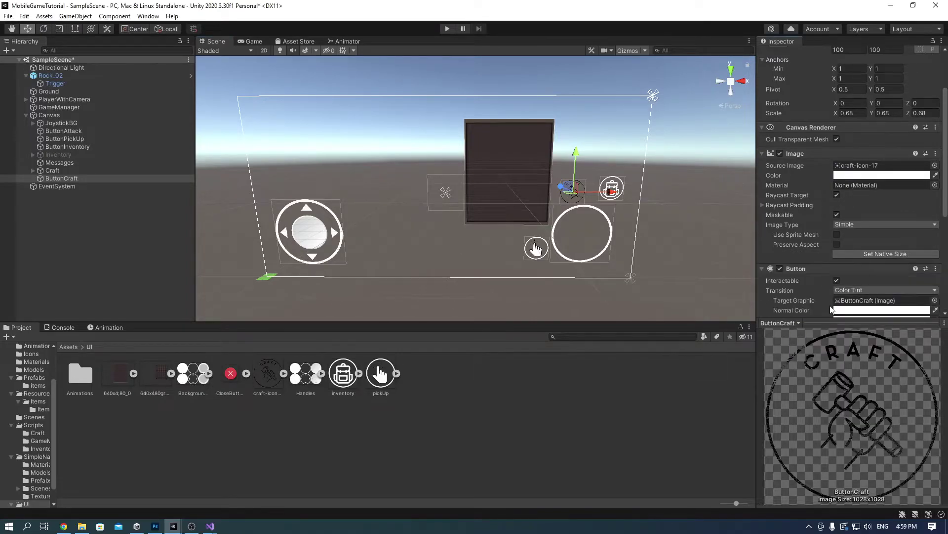
Step: Add an On Click event to ButtonCraft that calls CraftUI.ClickCraftButton on the Canvas object
scroll(847, 224, "down", 8)
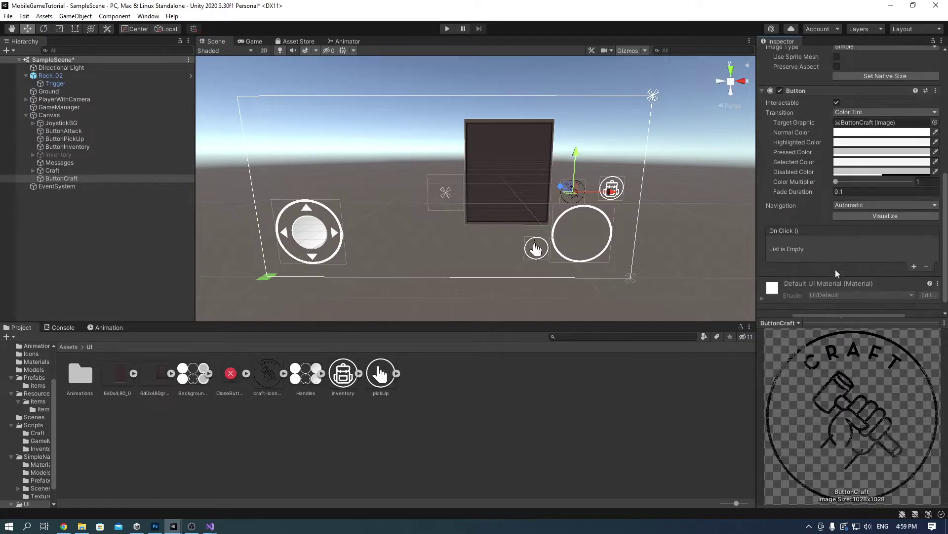
left_click(914, 266)
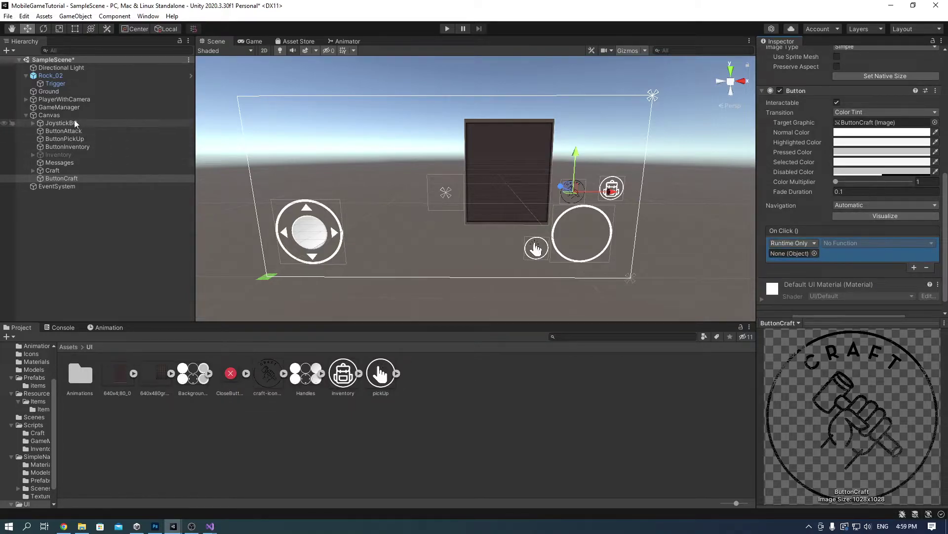
left_click_drag(61, 116, 790, 253)
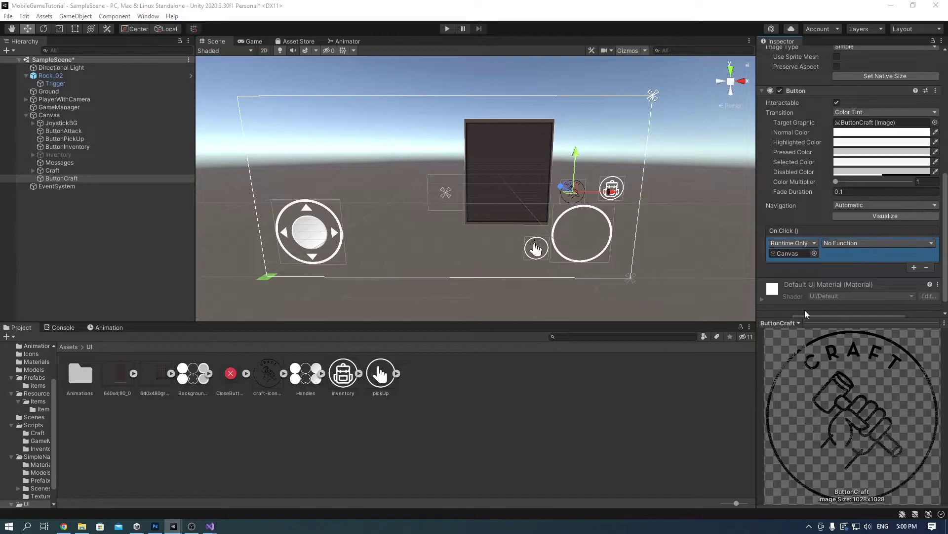
left_click(865, 243)
mouse_move(860, 344)
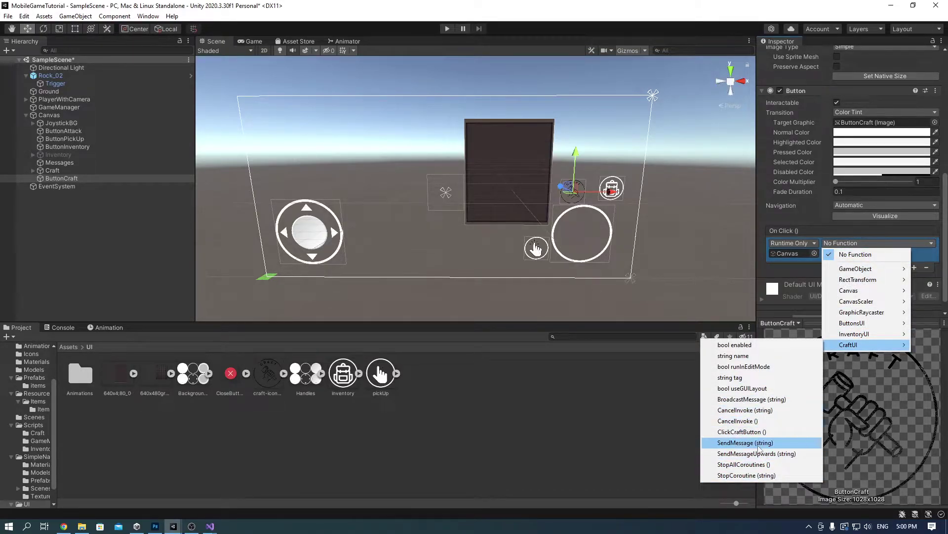
left_click(742, 431)
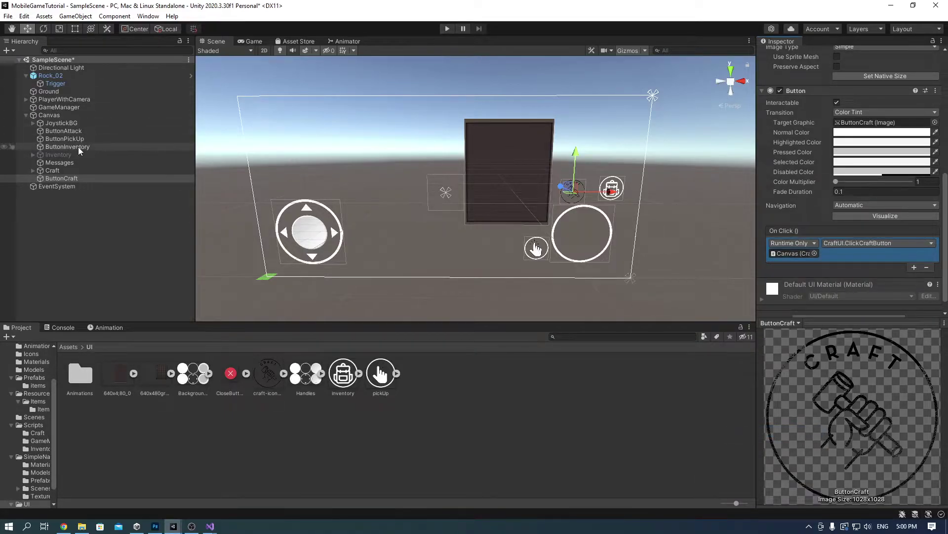
Step: Deactivate the Craft panel object in the scene
left_click(70, 171)
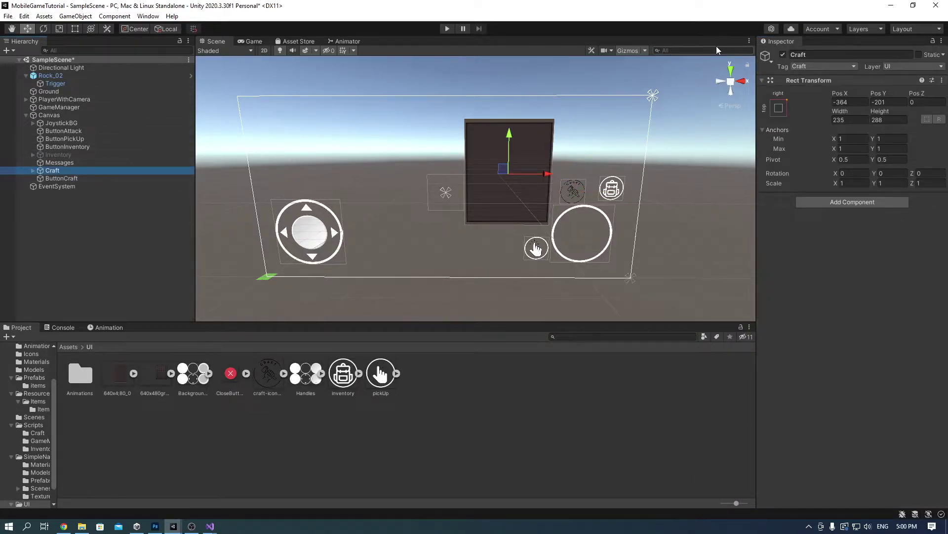
left_click(783, 55)
Step: Run the scene briefly in play mode, and examine the logged error and the Canvas object's CraftUI script fields
left_click(447, 28)
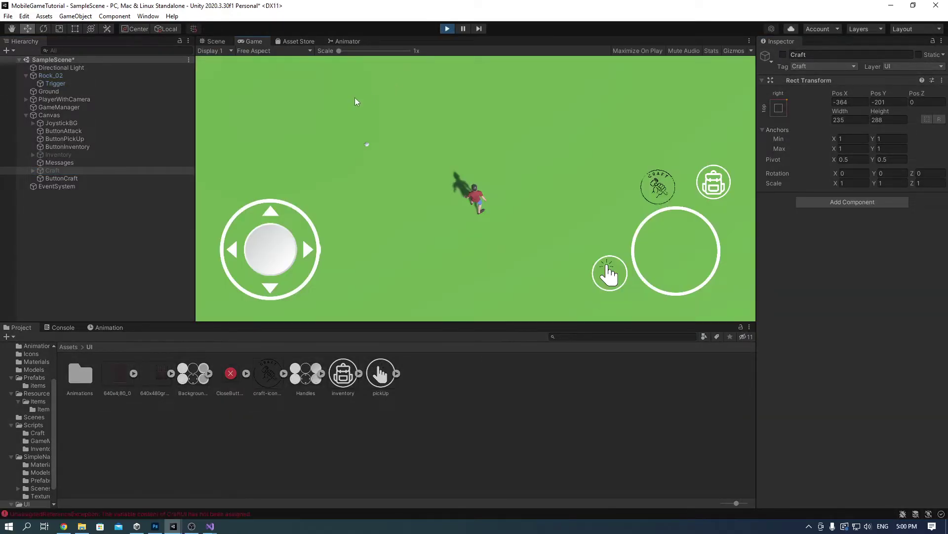
left_click(447, 29)
left_click(204, 512)
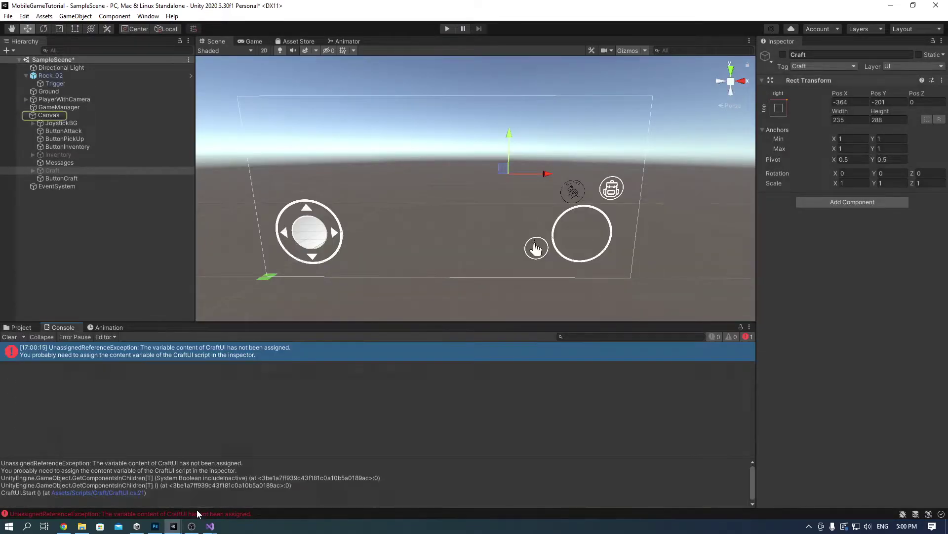
left_click(49, 115)
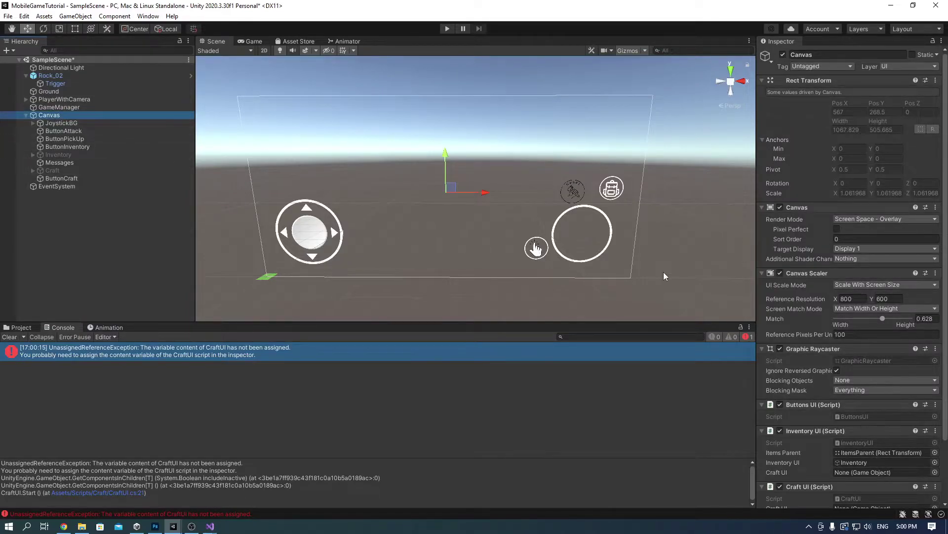
Step: Create a Craft folder inside the Prefabs folder and open it
left_click(19, 327)
right_click(221, 413)
mouse_move(277, 152)
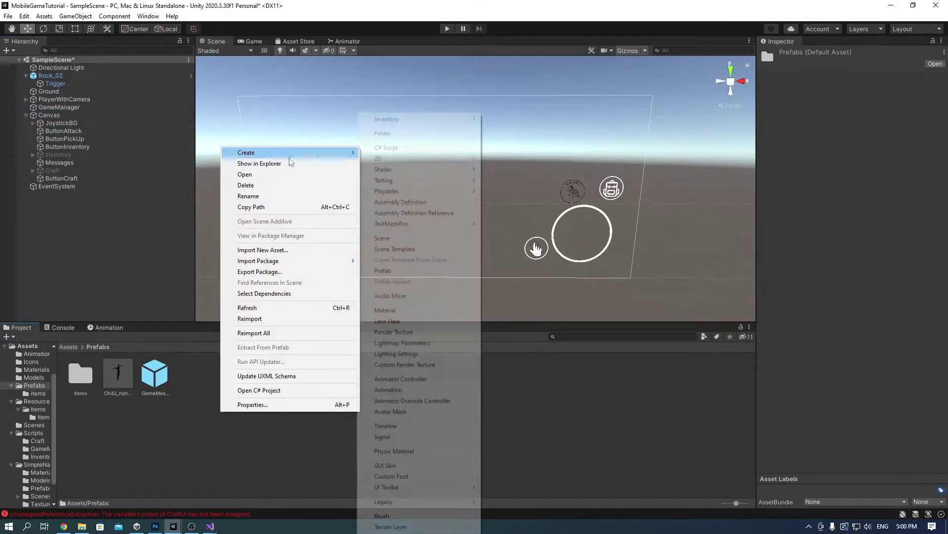
left_click(428, 133)
type("c")
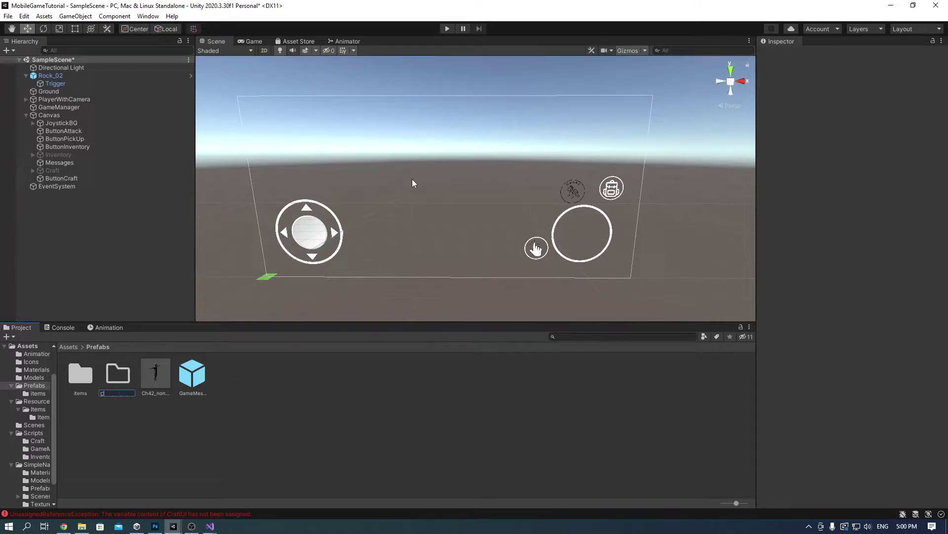
key("Return")
double_click(79, 378)
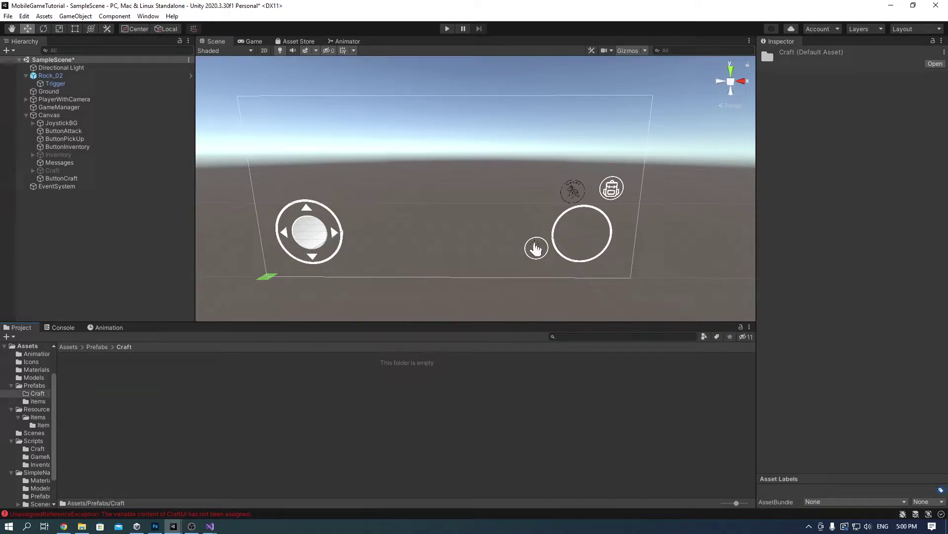
Step: Add a UI Image named ItemCraft directly under Canvas
right_click(62, 114)
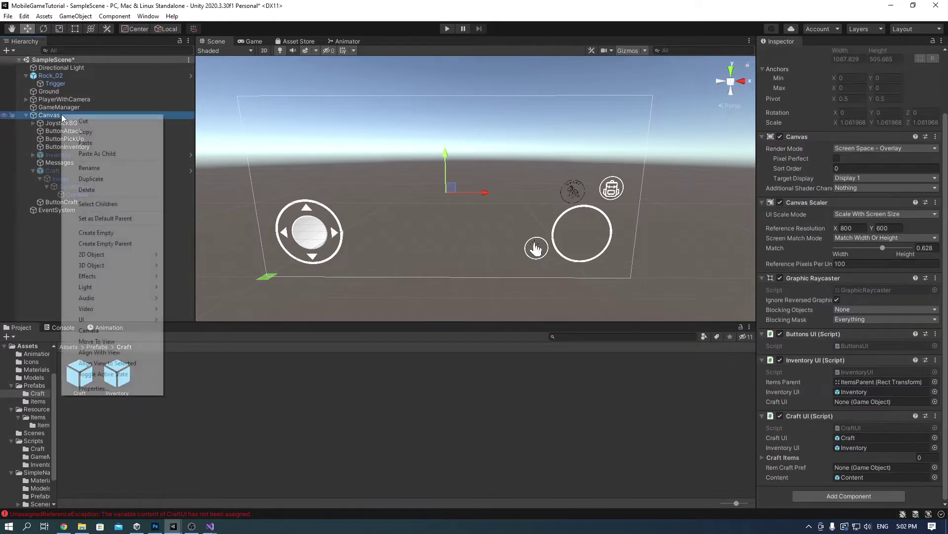
mouse_move(123, 318)
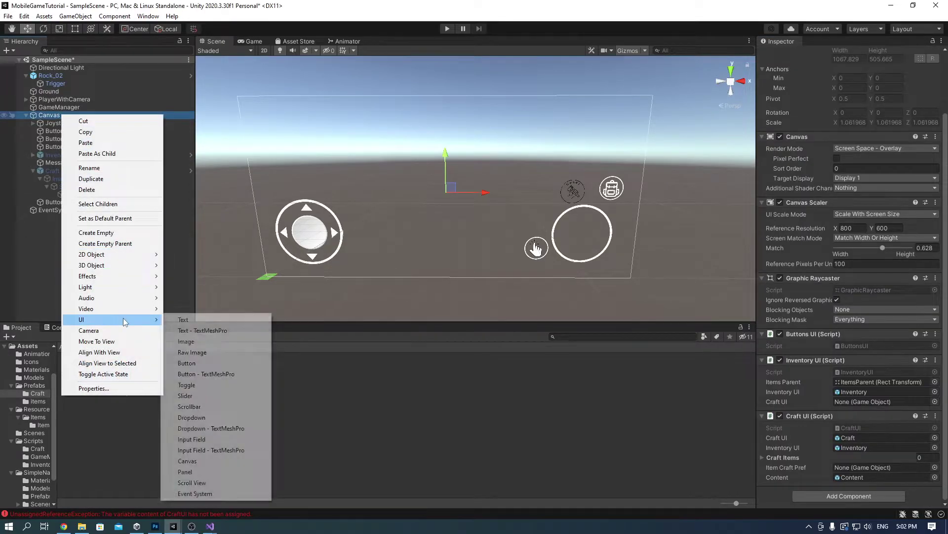
left_click(206, 342)
type("Ite")
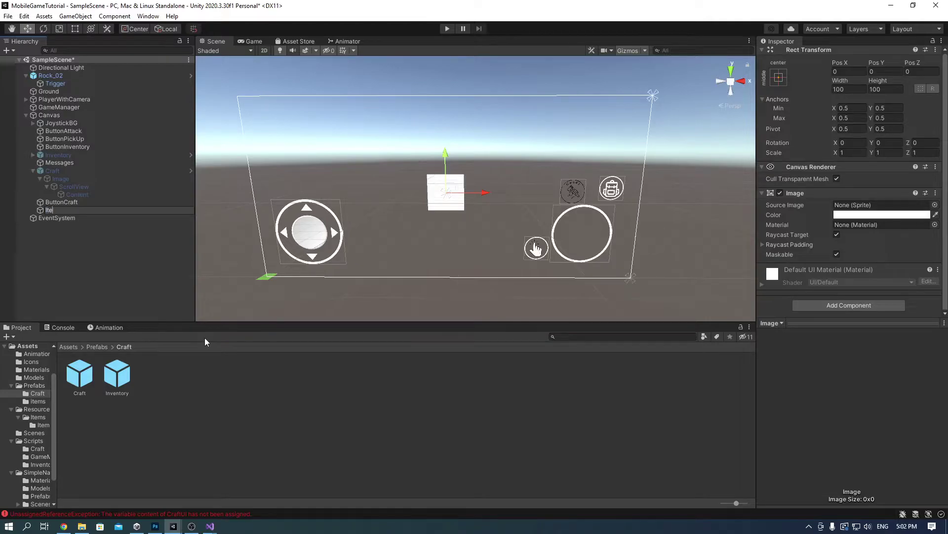
type("mCraft")
key("Return")
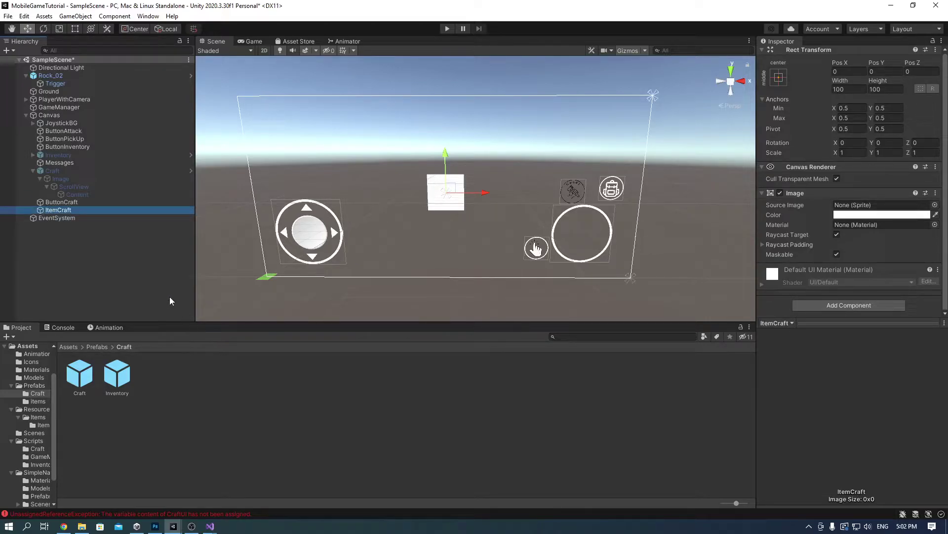
Step: Save the ItemCraft object as a prefab in the Prefabs/Craft folder and delete it from the scene
left_click_drag(57, 211, 233, 425)
left_click(54, 209)
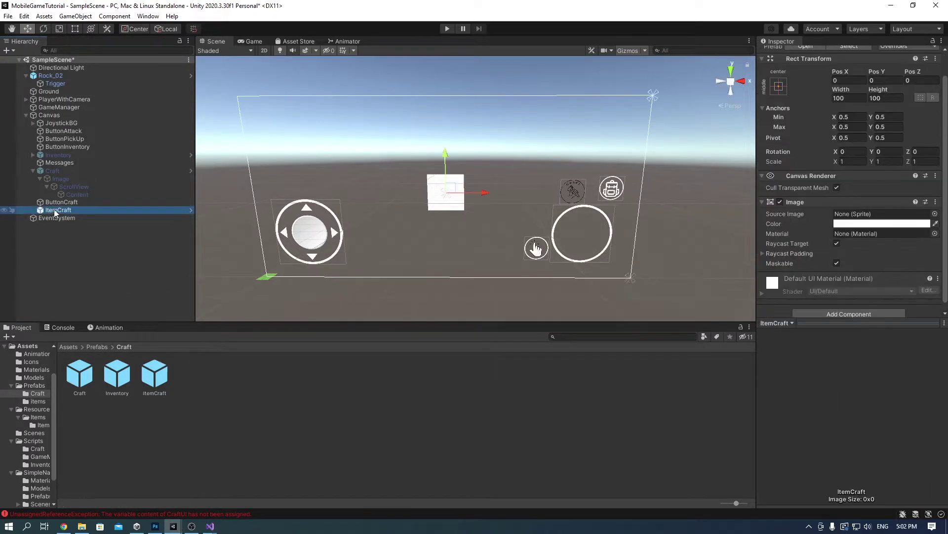
key("Delete")
Step: Open the ItemCraft prefab for editing, and set both the anchor and position of its root object to bottom left
double_click(155, 374)
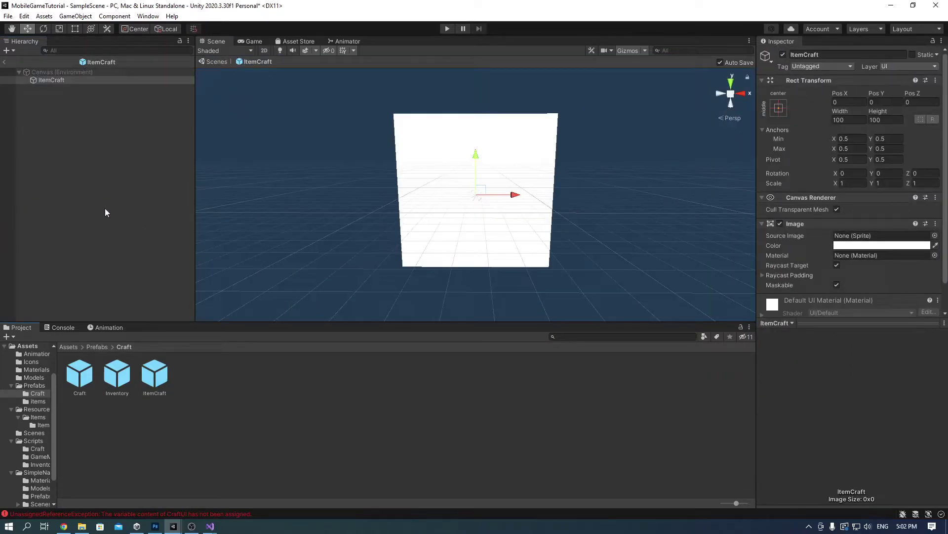
left_click(58, 81)
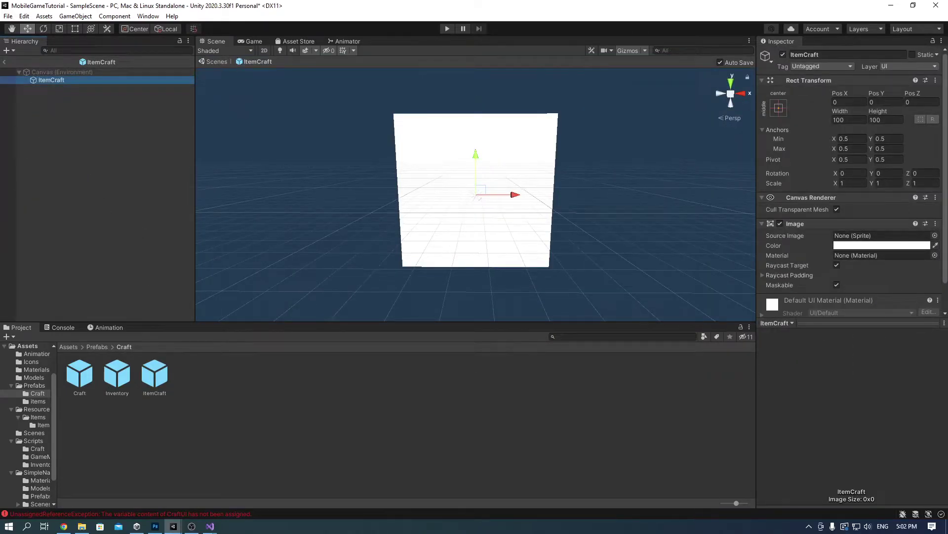
left_click(782, 104)
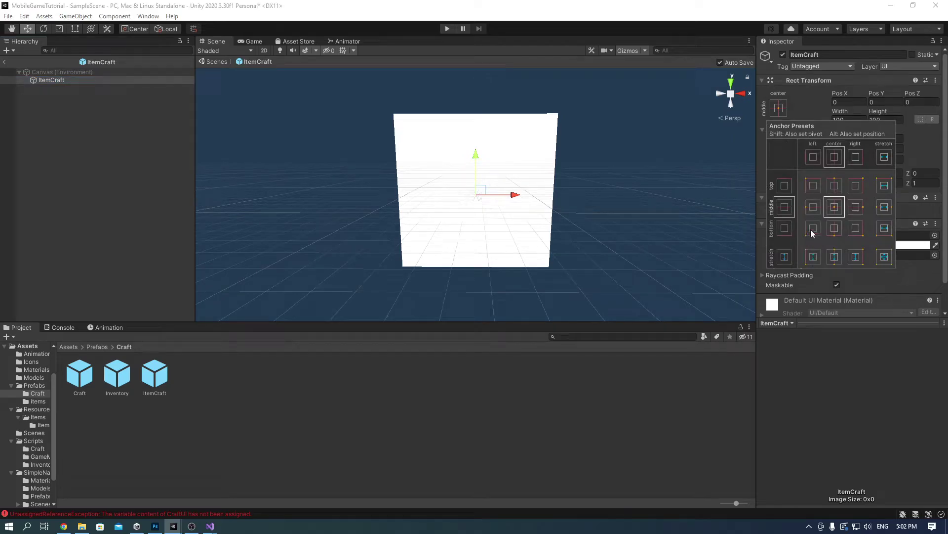
left_click(813, 233, "alt")
left_click(801, 99)
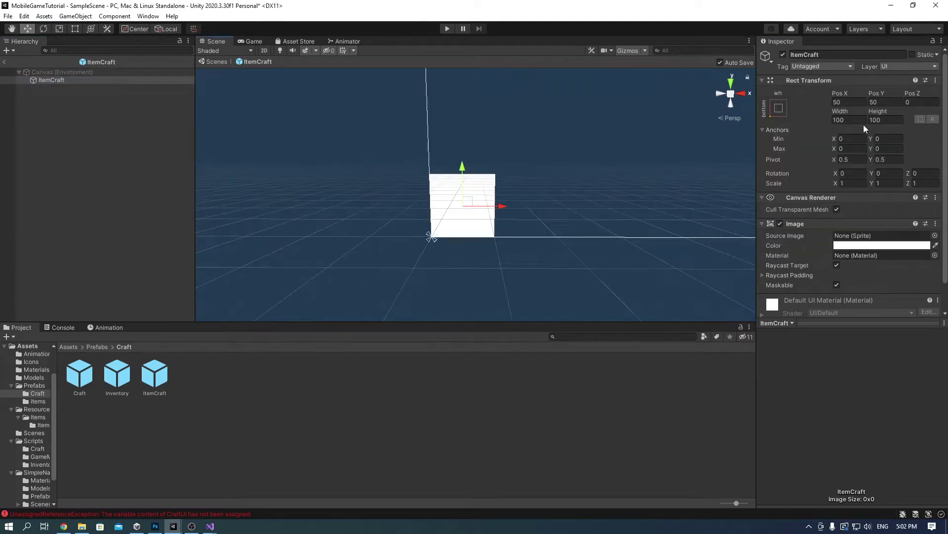
Step: Set ItemCraft's width to 0, height to 82, and its X and Y positions to 0
left_click(846, 120)
type("0")
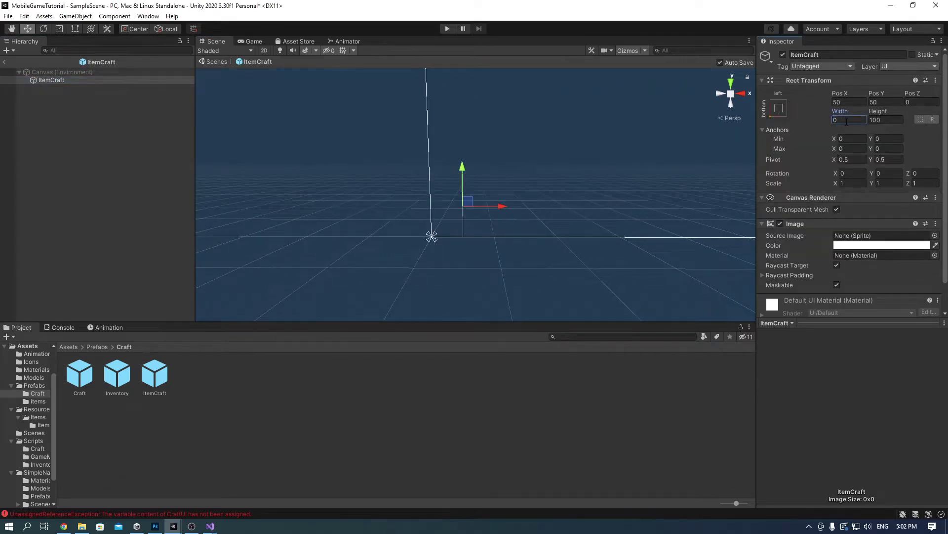
left_click(889, 101)
type("0")
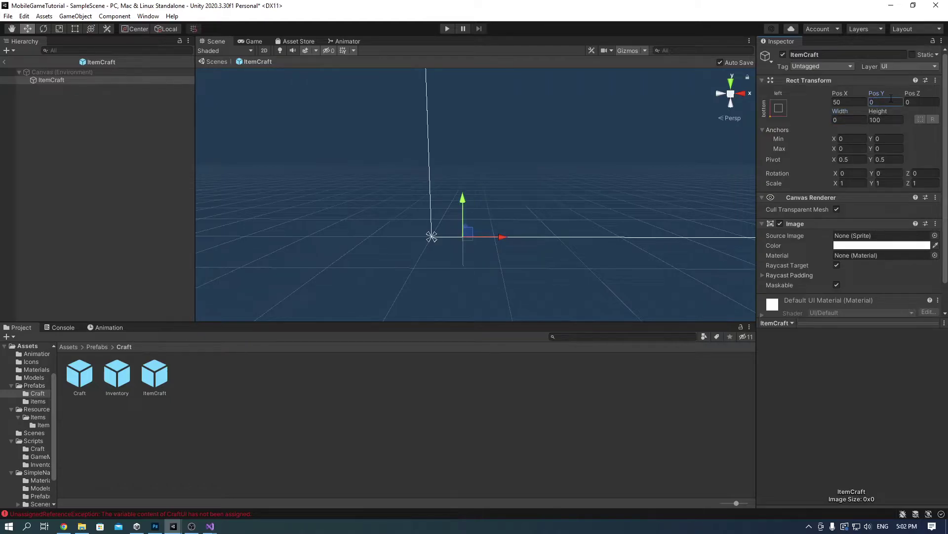
left_click(850, 102)
type("0")
left_click(892, 120)
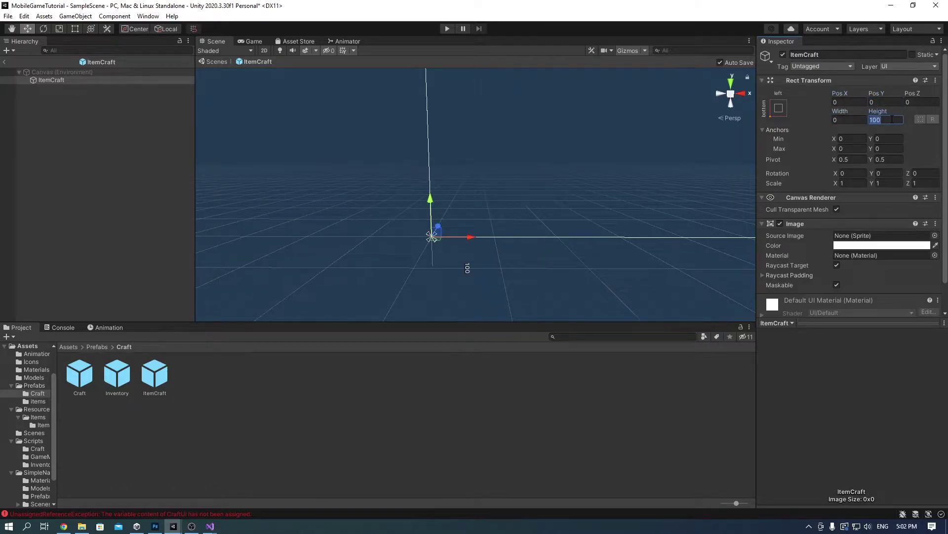
type("82")
Step: Assign the 640x4;80_0_0 sprite as the source image of ItemCraft's Image component
scroll(568, 222, "down", 8)
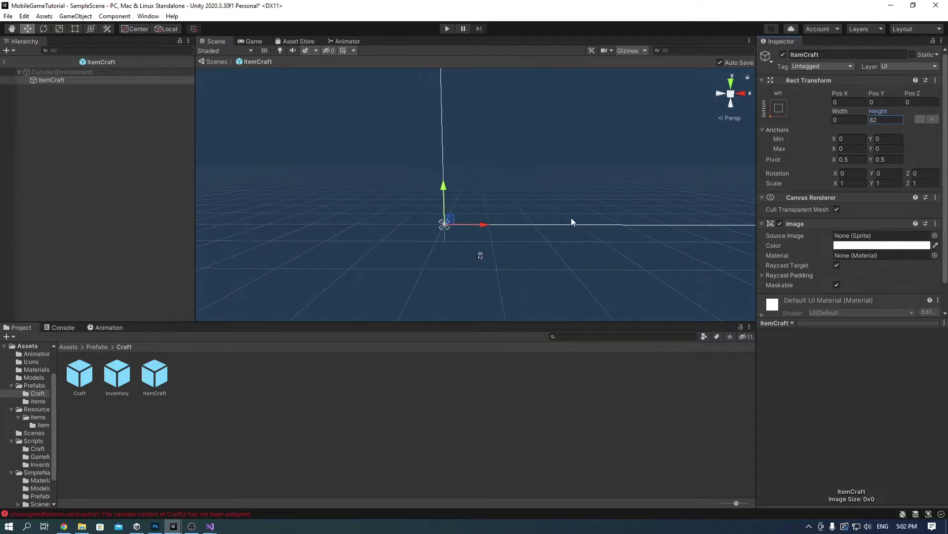
middle_click_drag(577, 187, 582, 163)
scroll(617, 179, "down", 4)
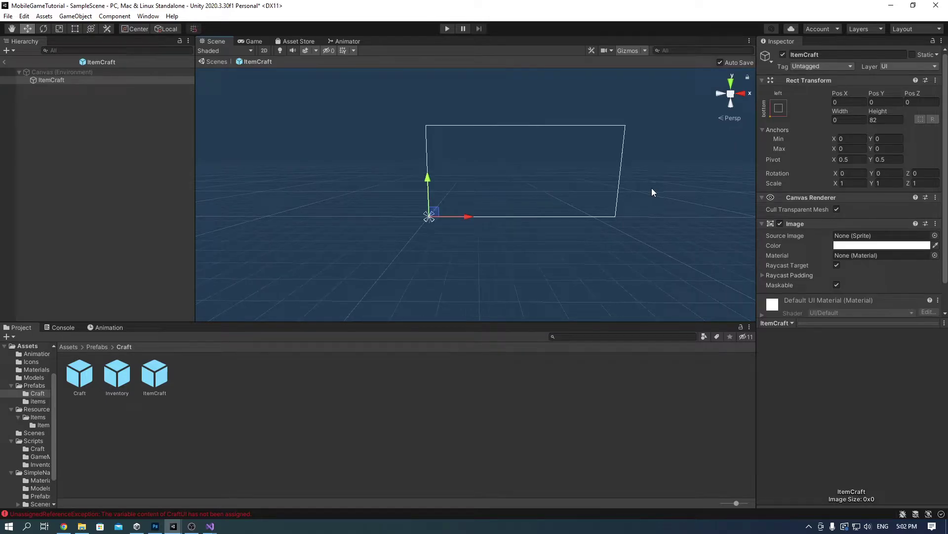
left_click(935, 235)
double_click(912, 279)
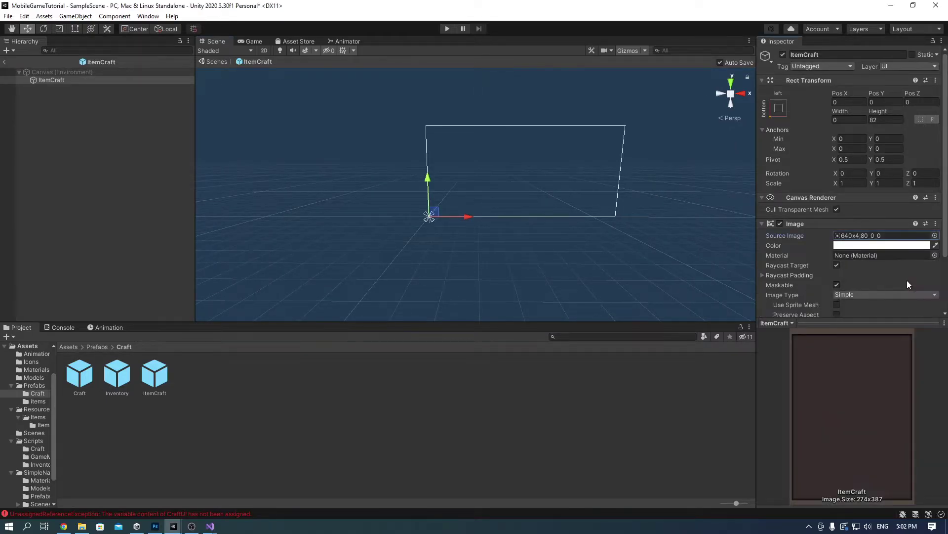
Step: Add a Layout Element component and the Craft Slot script to ItemCraft
scroll(848, 312, "down", 3)
left_click(858, 307)
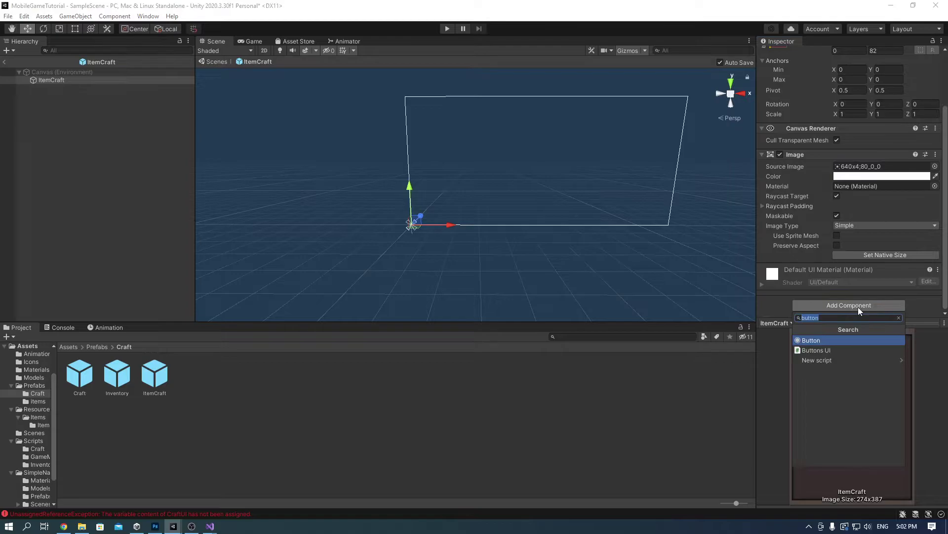
type("layou")
key("Return")
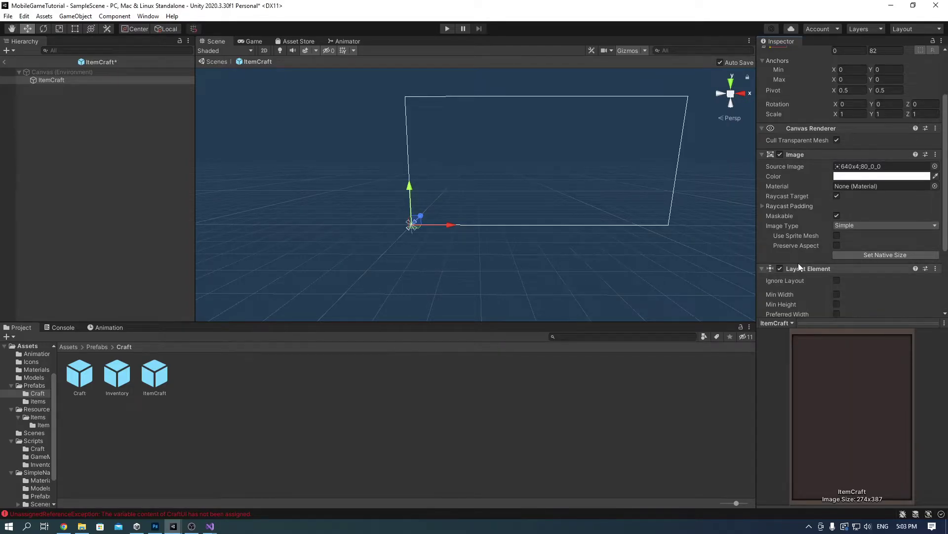
scroll(812, 274, "down", 4)
left_click(887, 306)
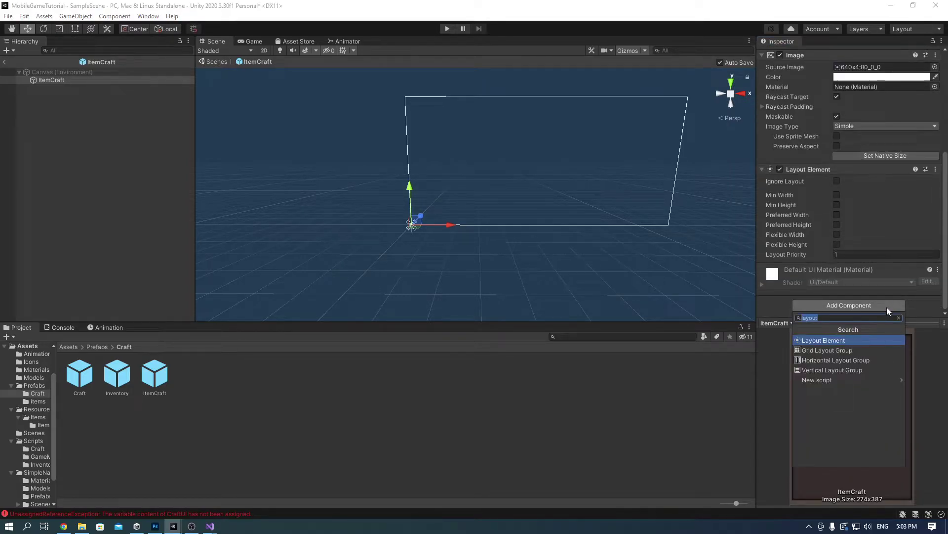
type("craft")
left_click(855, 340)
scroll(879, 281, "down", 3)
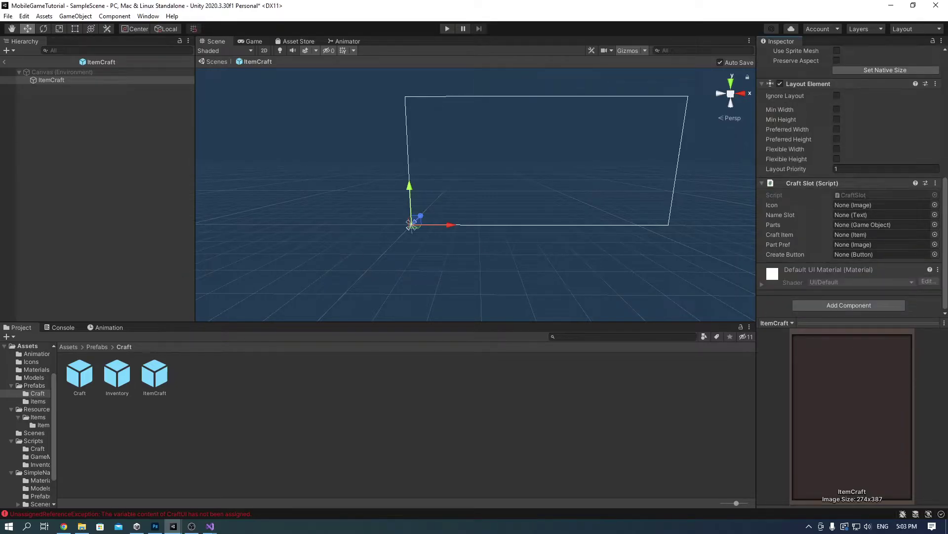
Step: Add a UI Image as a child of ItemCraft and name it Icon
right_click(54, 78)
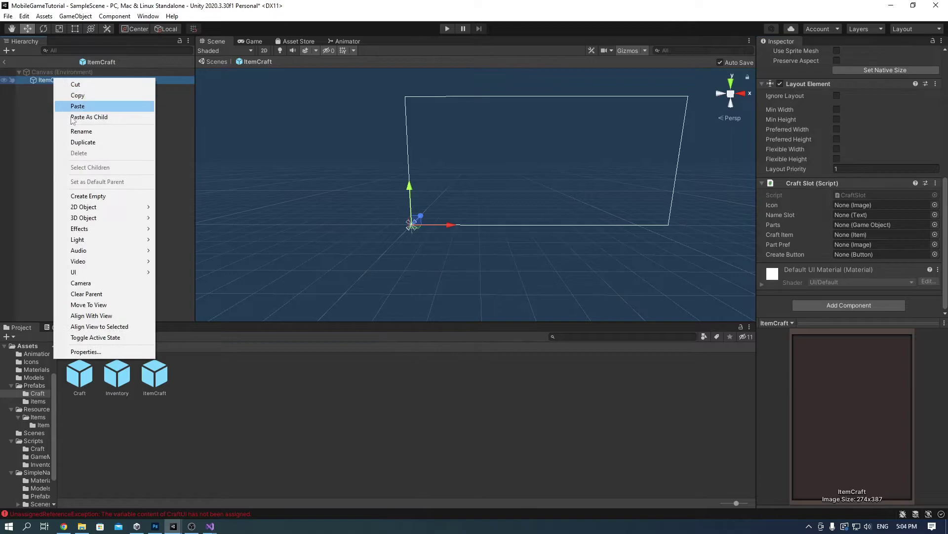
mouse_move(109, 267)
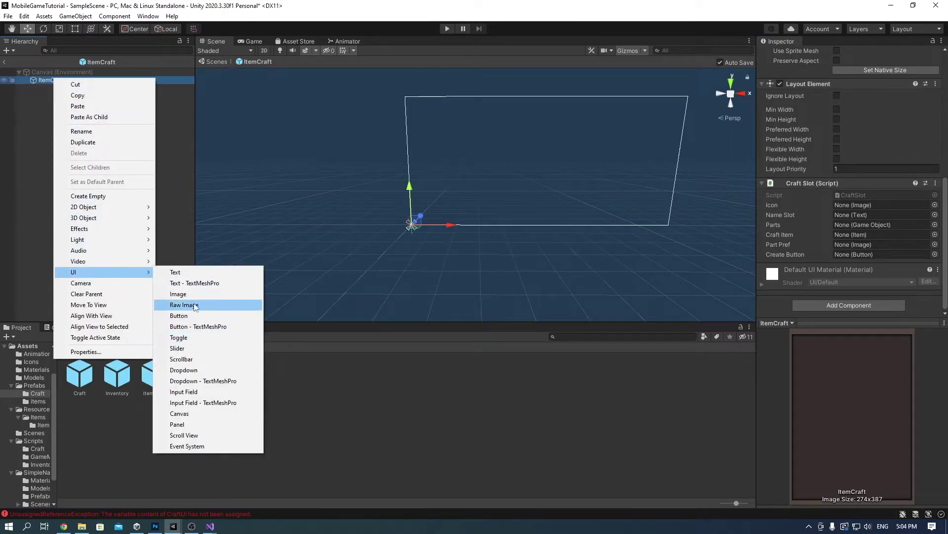
left_click(179, 294)
key("Return")
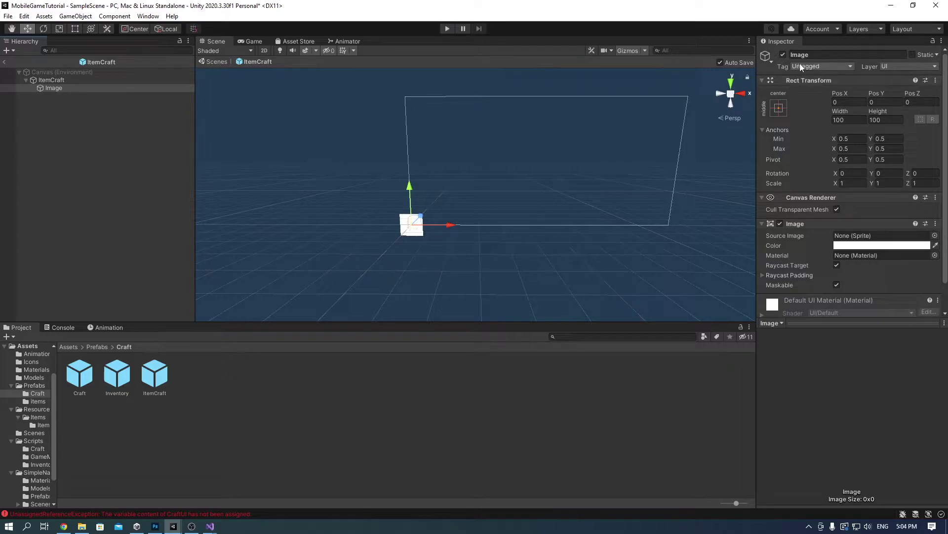
left_click(811, 54)
type("Icon")
key("Return")
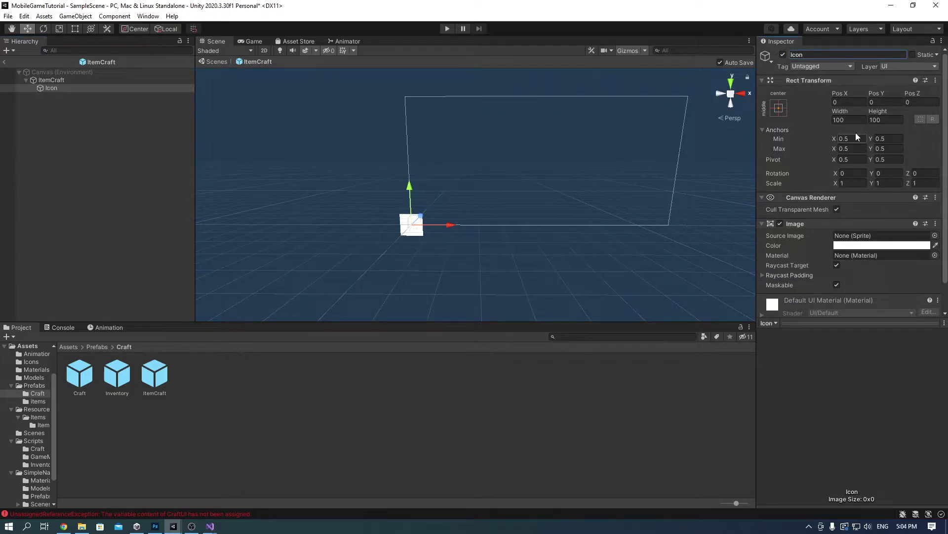
Step: Anchor and position Icon at the bottom left of its parent, then set its position to X 33, Y 31
left_click(779, 109)
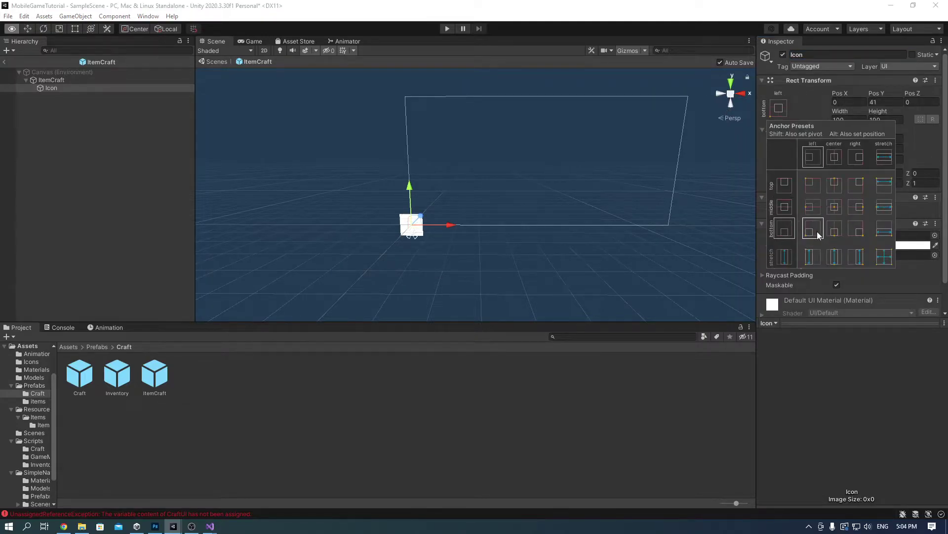
left_click(817, 229, "alt")
left_click(798, 95)
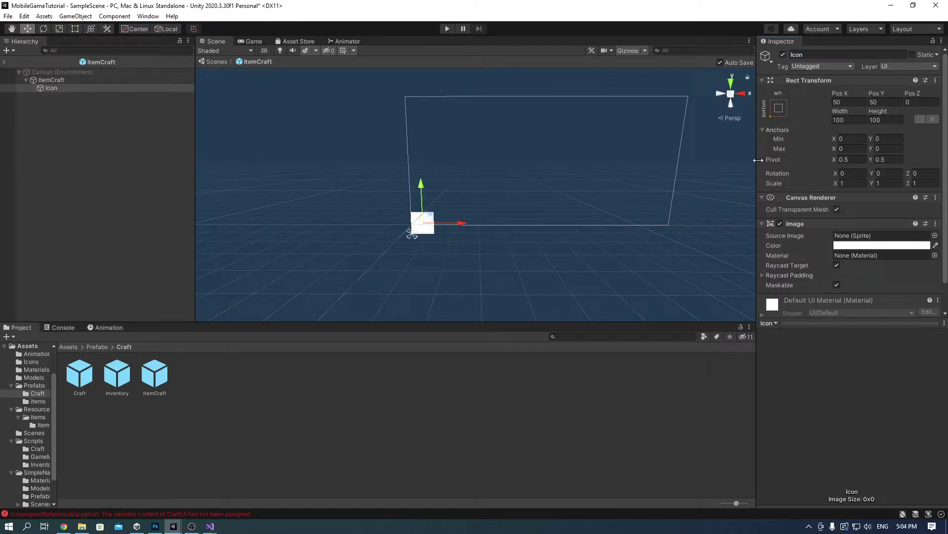
left_click(850, 101)
type("33")
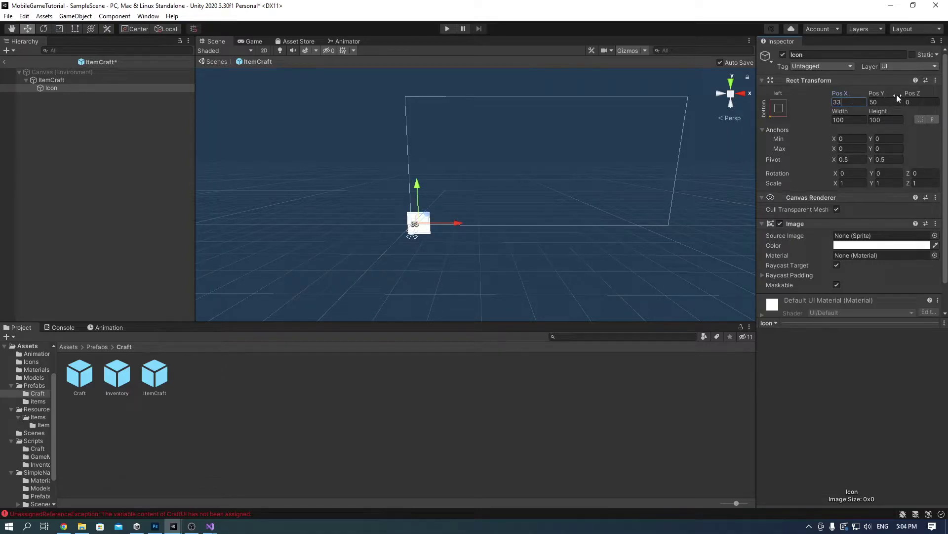
key("Tab")
type("31")
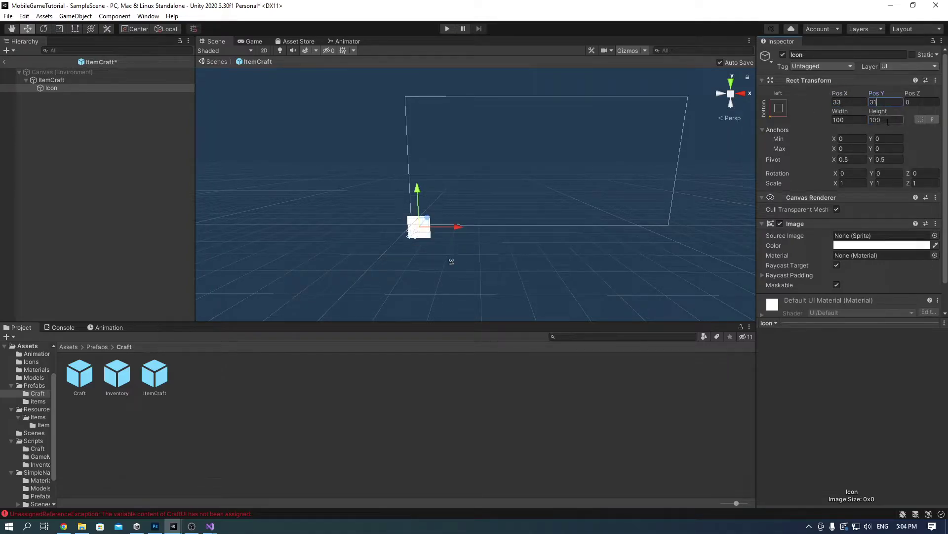
Step: Set Icon's width to 116 and height to 90, and its scale to X 0.34, Y 0.45
left_click(859, 120)
type("116")
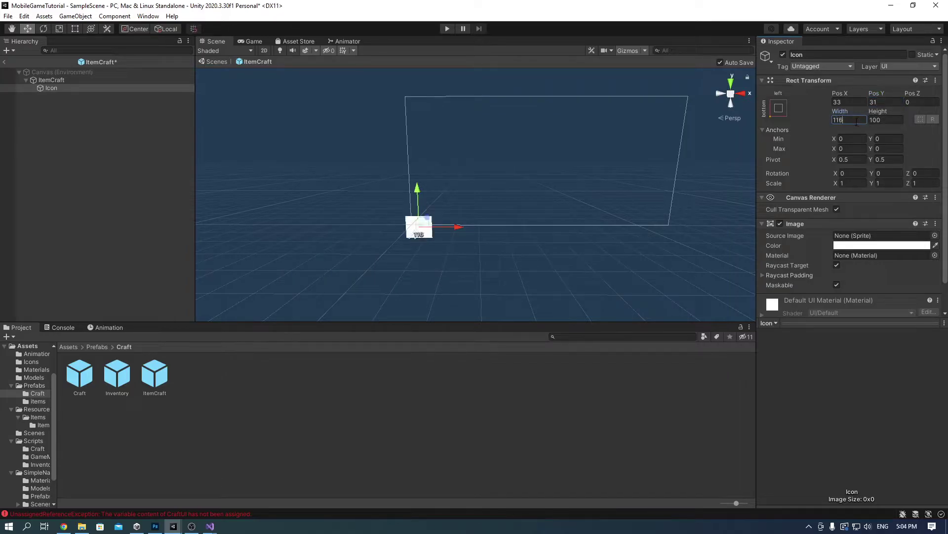
key("Tab")
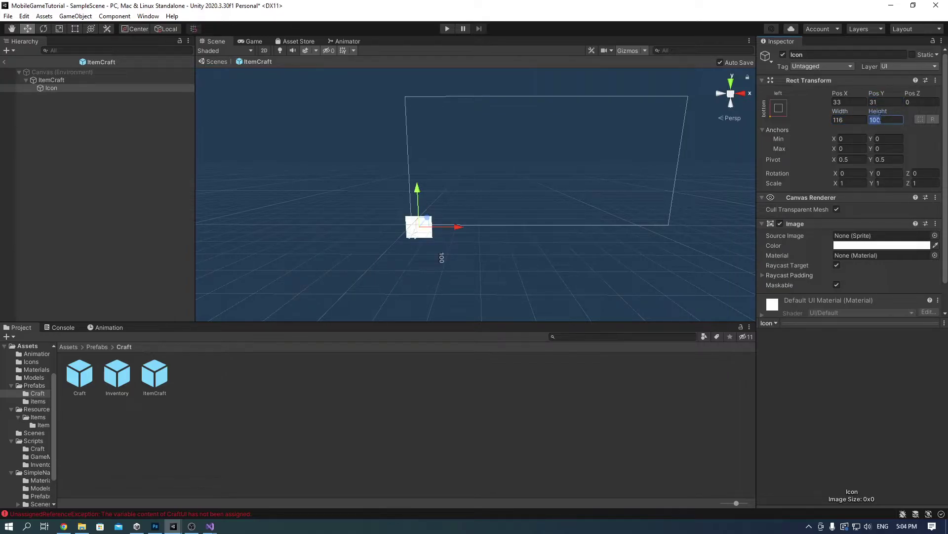
type("90")
left_click_drag(834, 182, 867, 186)
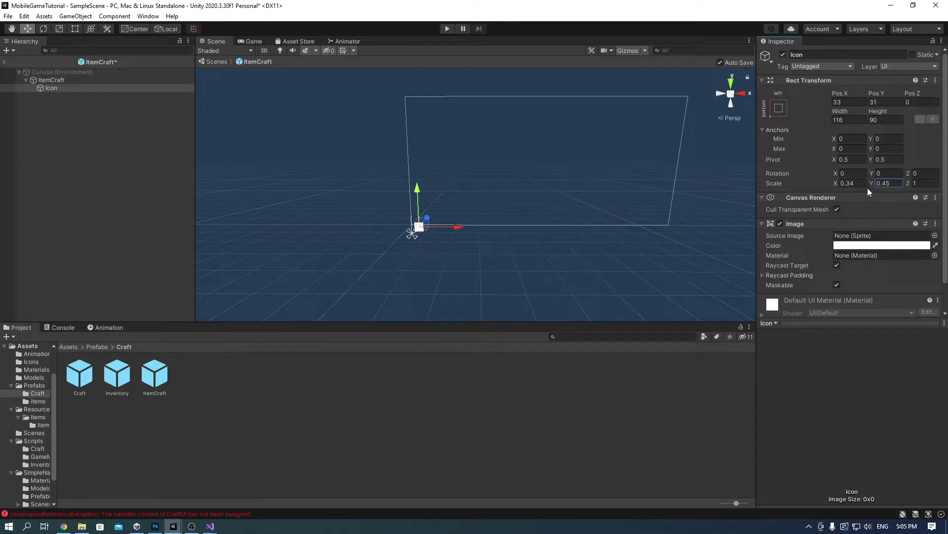
left_click_drag(909, 183, 906, 185)
Step: Add a second UI Image as a child of ItemCraft and name it ButtonCreate
left_click(60, 78)
right_click(60, 79)
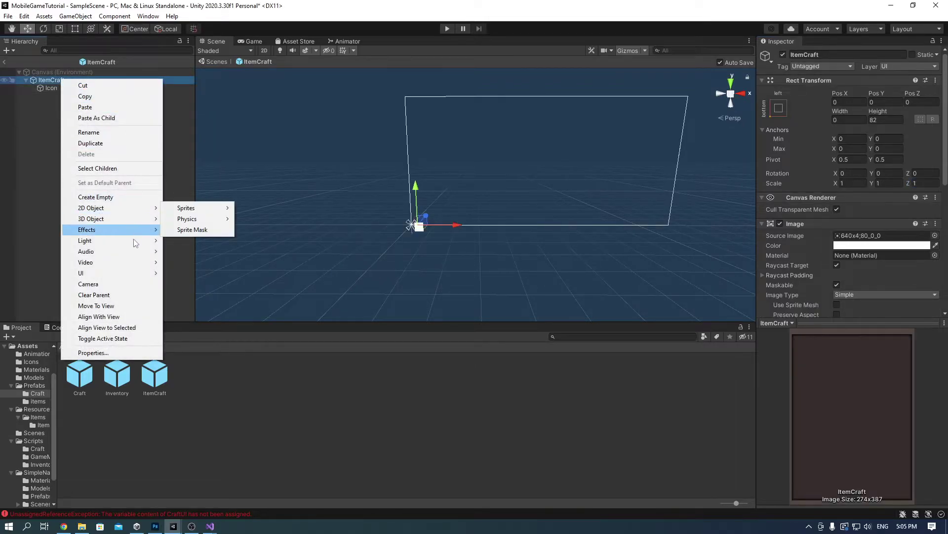
mouse_move(126, 273)
left_click(215, 295)
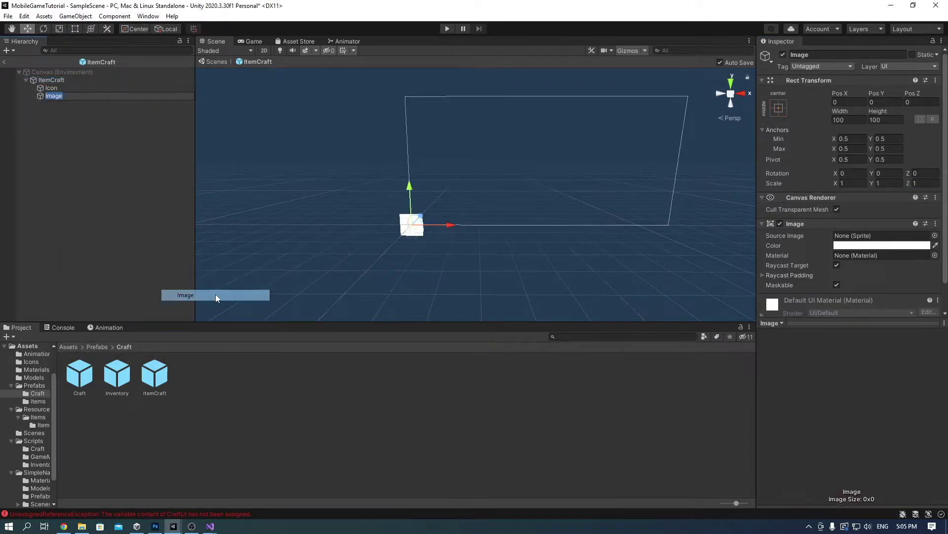
key("t")
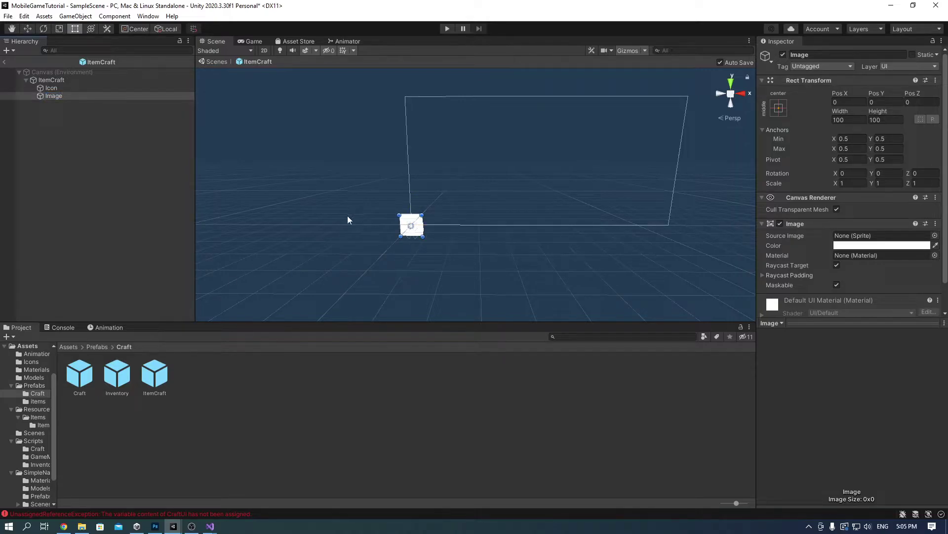
left_click(824, 54)
type("Button")
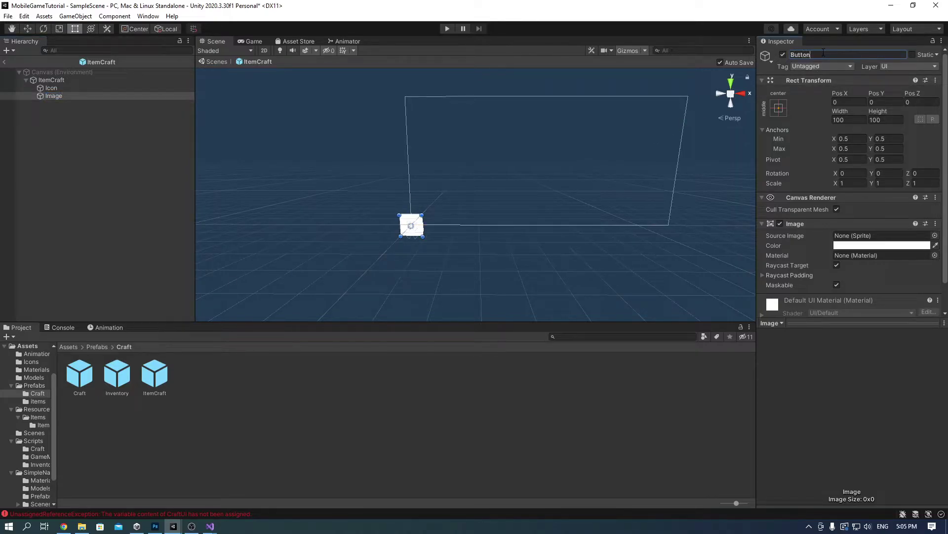
type("Create")
key("Return")
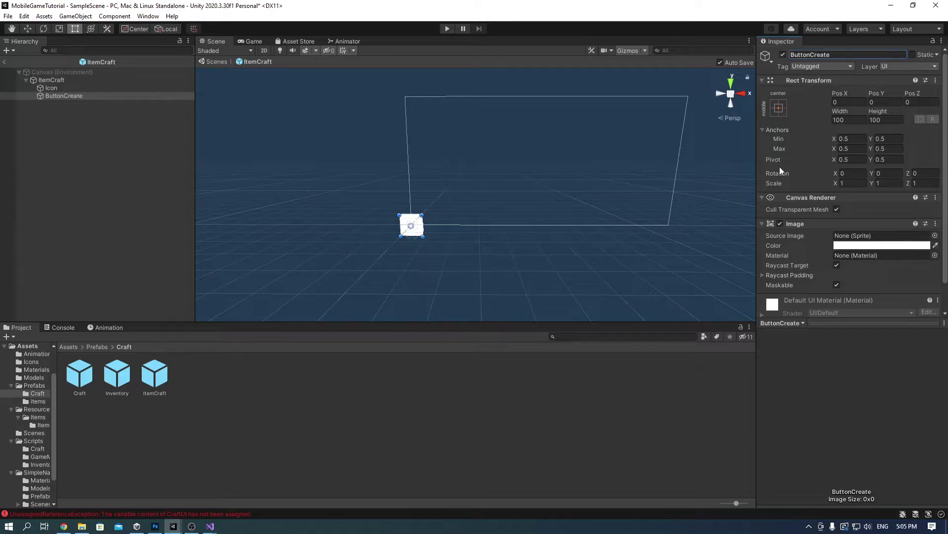
Step: Assign the built-in UISprite as ButtonCreate's source image
left_click(934, 235)
scroll(921, 308, "down", 5)
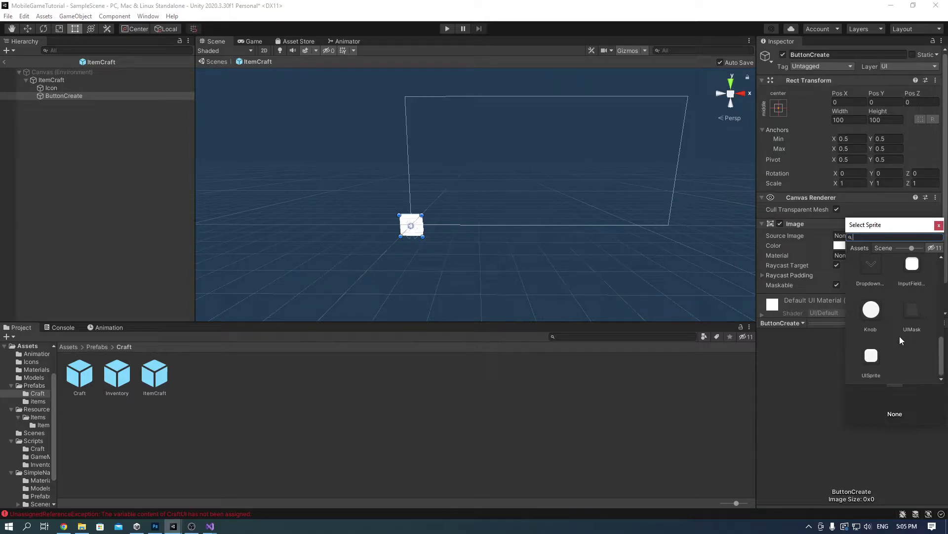
double_click(871, 355)
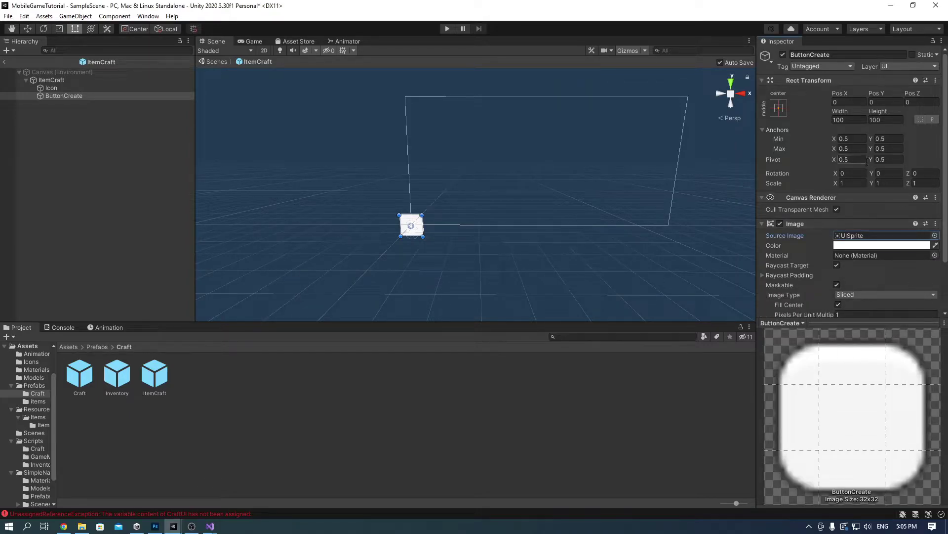
Step: Set both the anchor and position of ButtonCreate to the bottom right of its parent
left_click(779, 107)
left_click(859, 230)
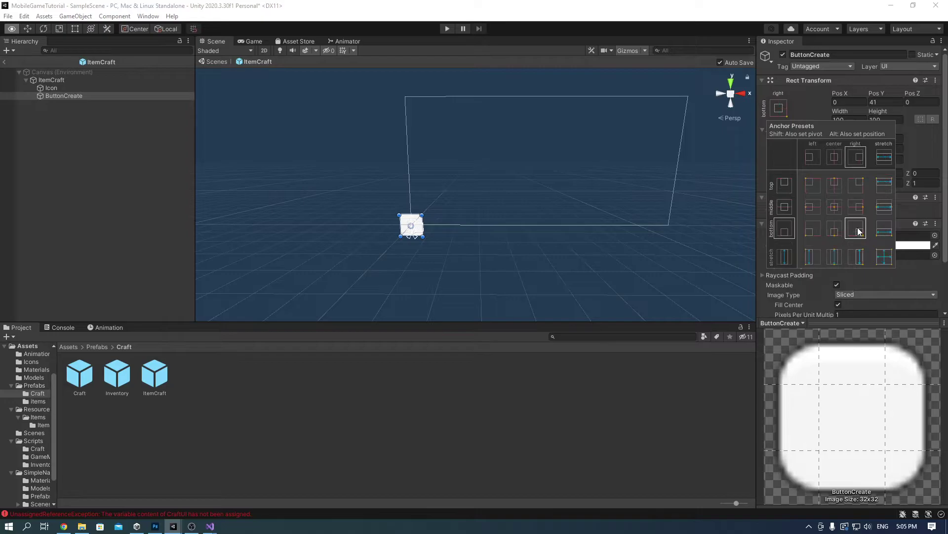
left_click(857, 229, "alt")
left_click(808, 98)
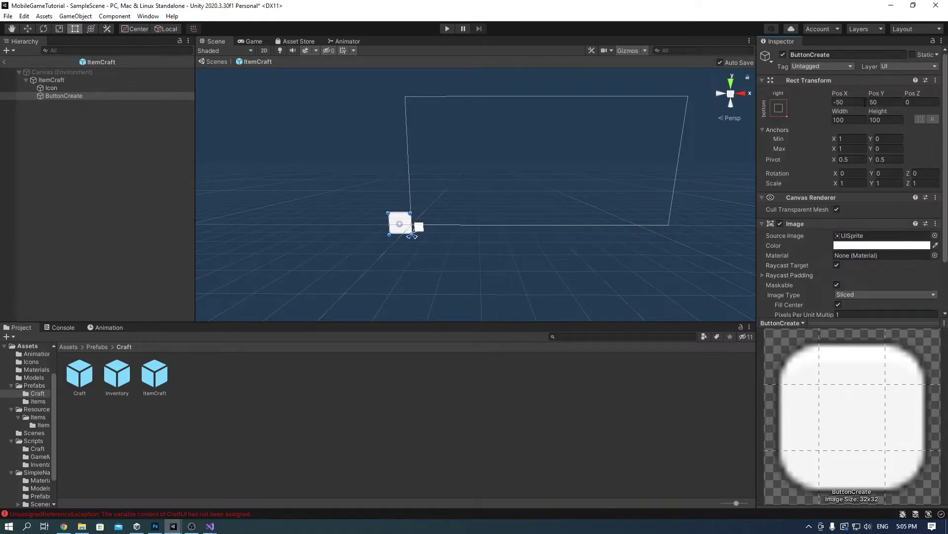
Step: Set ButtonCreate's position to X -38 and Y 34.8
left_click_drag(843, 99, 208, 67)
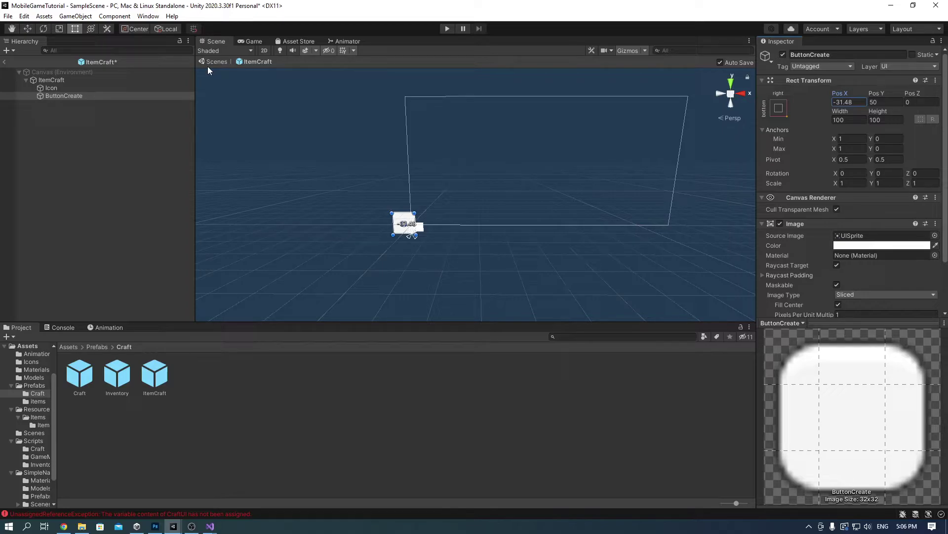
left_click_drag(208, 67, 170, 91)
left_click(856, 103)
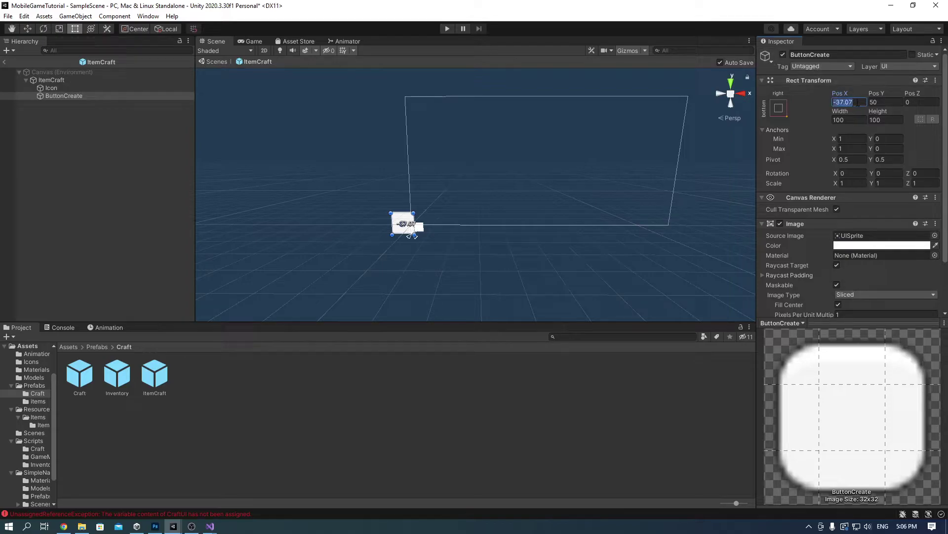
left_click_drag(856, 103, 838, 104)
type("38")
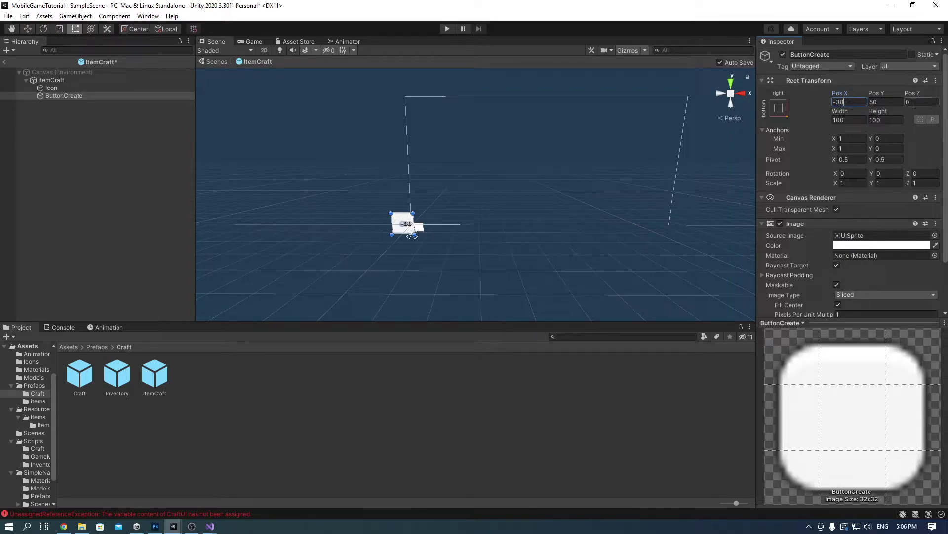
left_click(870, 104)
type("34")
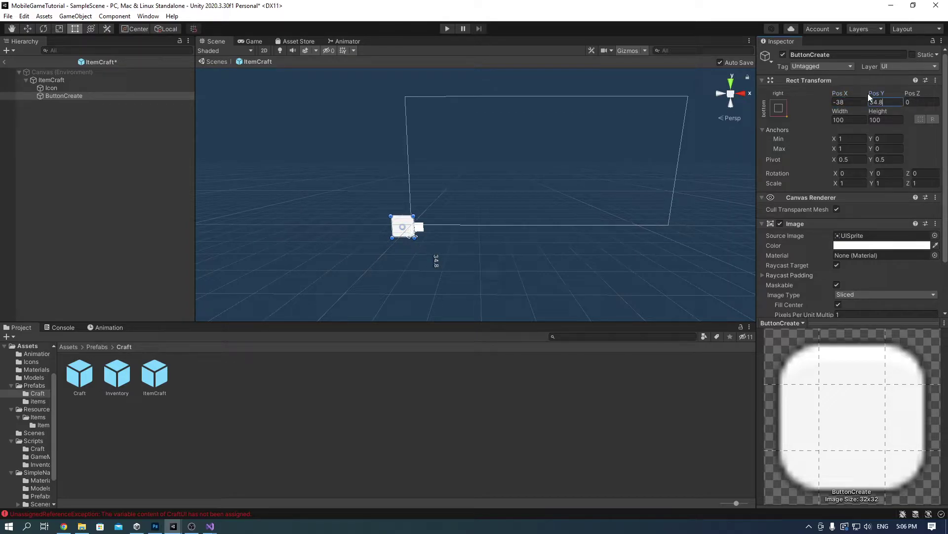
type(".8")
key("BackSpace")
Step: Set ButtonCreate's width to 160 and height to 30
double_click(157, 96)
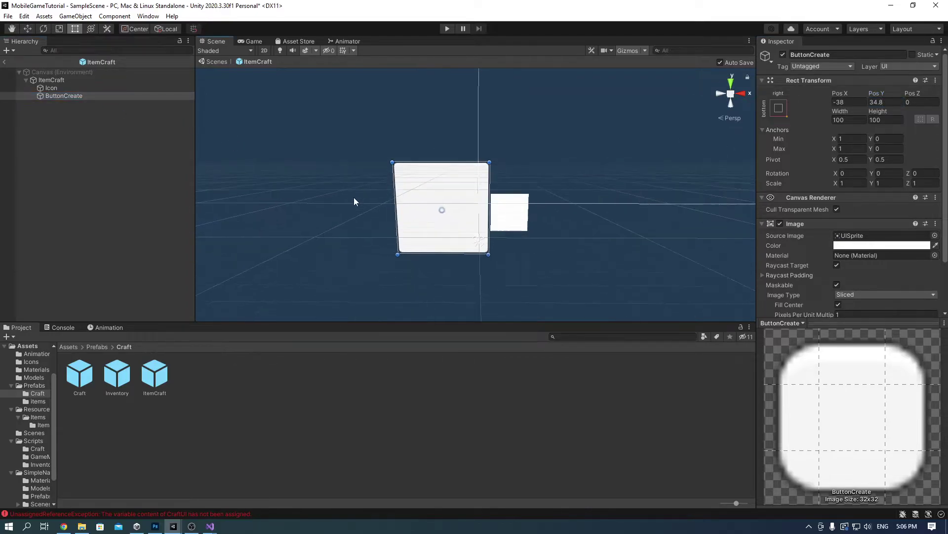
left_click_drag(500, 179, 515, 168, "alt")
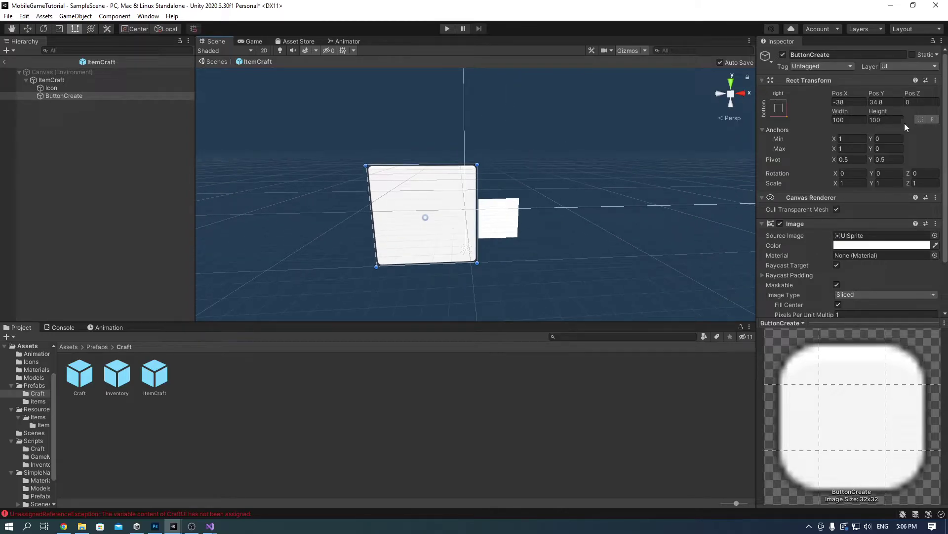
left_click(855, 120)
type("160")
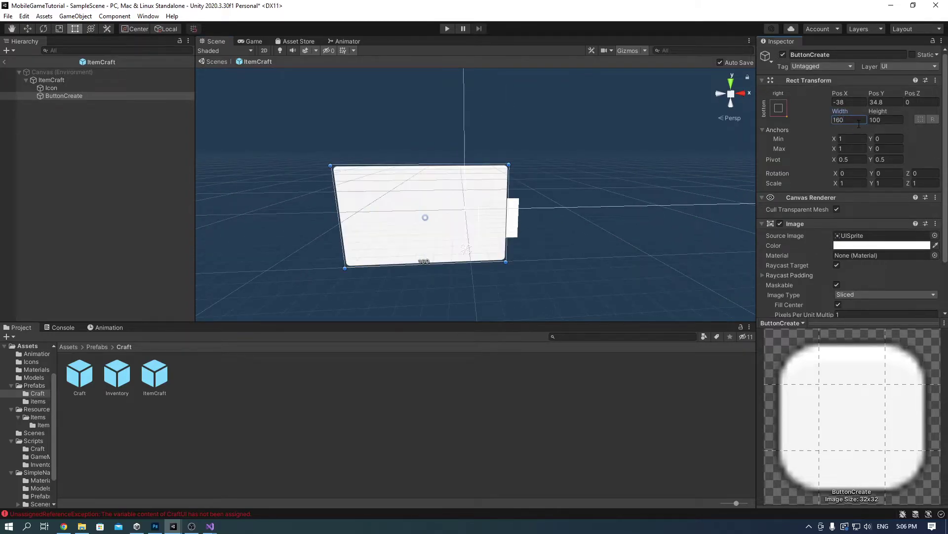
left_click(897, 121)
type("30")
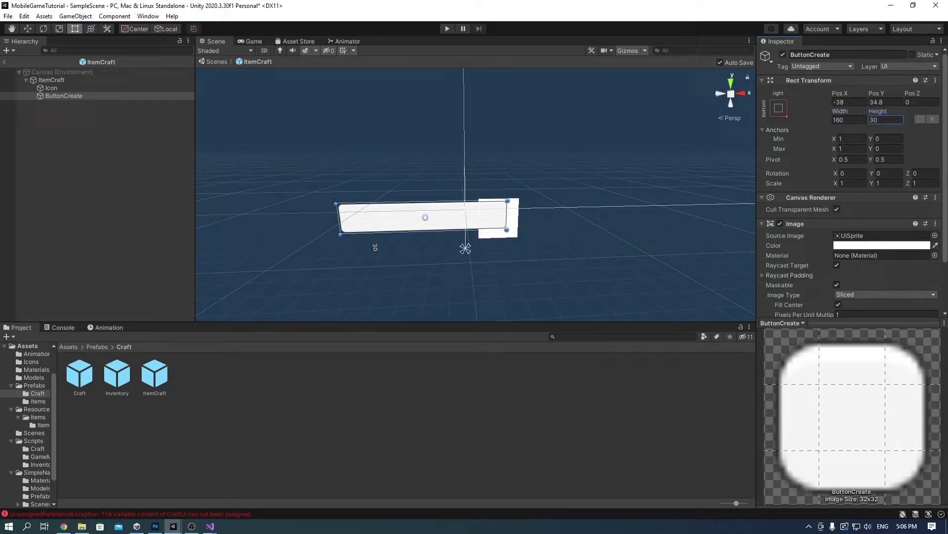
Step: Move ButtonCreate along the X axis, away from the icon, to about X -86.2
left_click(75, 96)
key("w")
left_click_drag(465, 216, 416, 217)
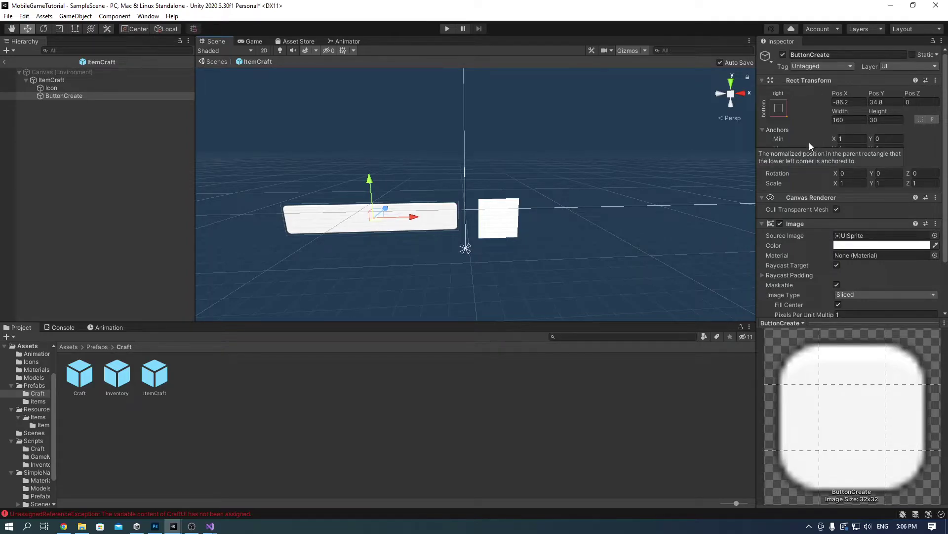
Step: Set ButtonCreate's scale to X 0.3 and Y 1.85, and its X position to -38
left_click(854, 183)
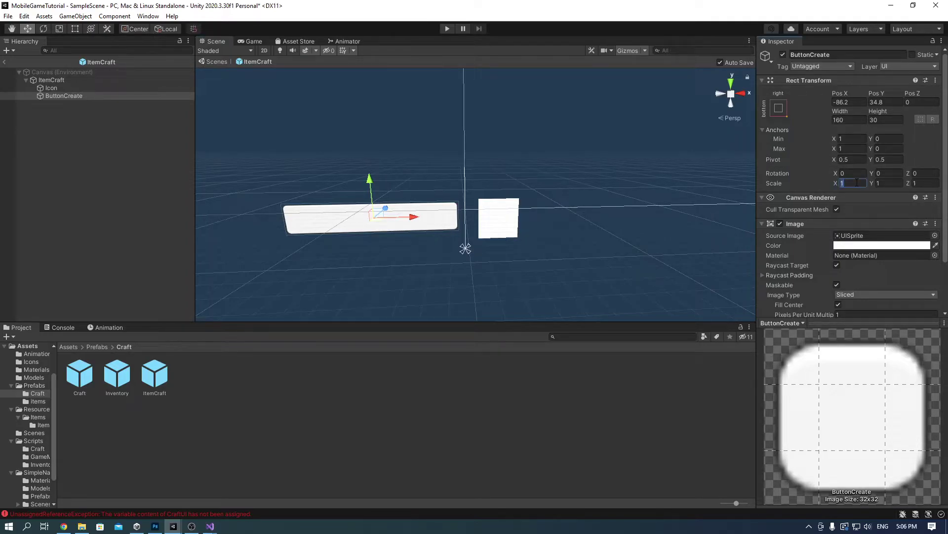
type("0.3")
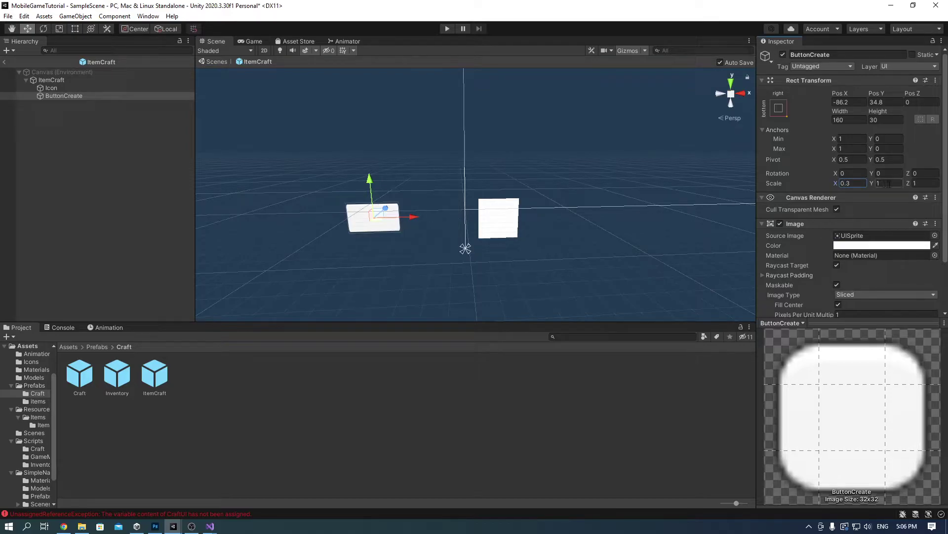
left_click(889, 184)
type("1.85")
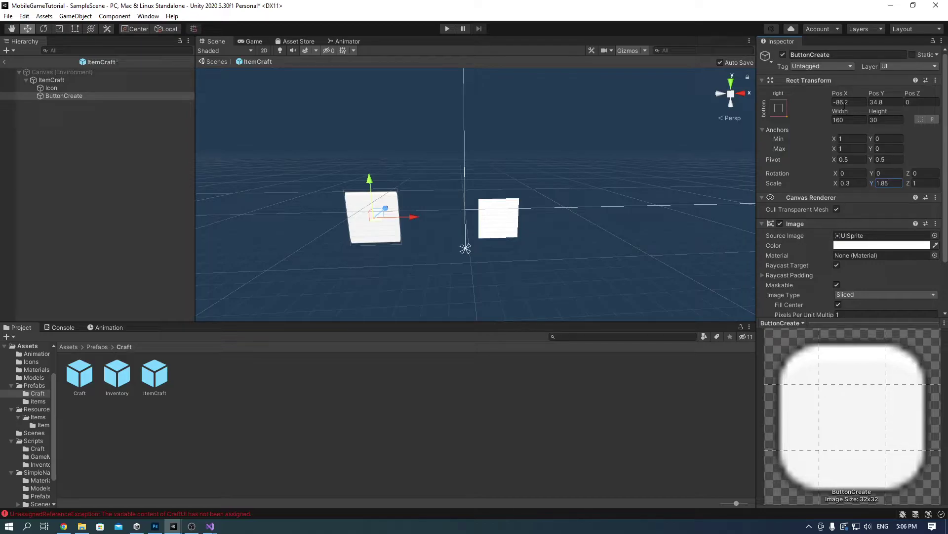
left_click(839, 102)
type("-3")
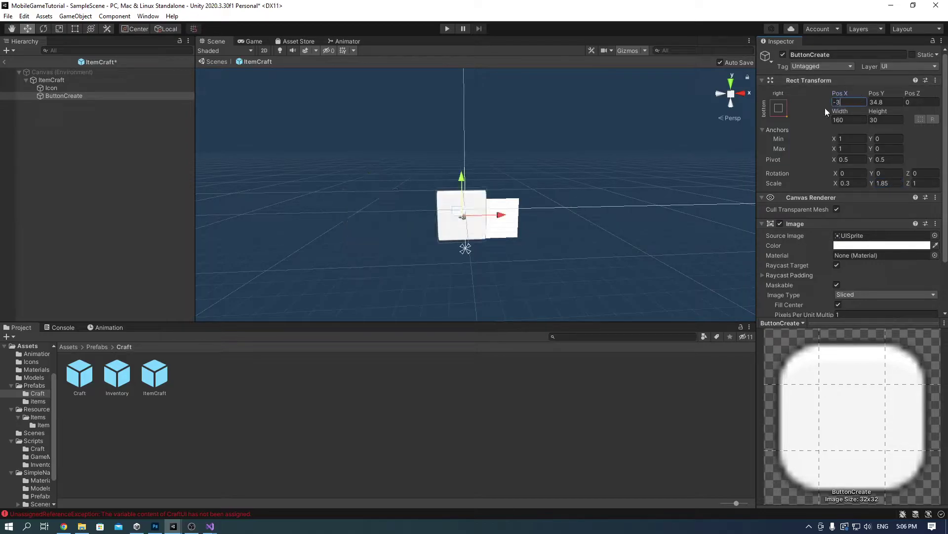
type("8")
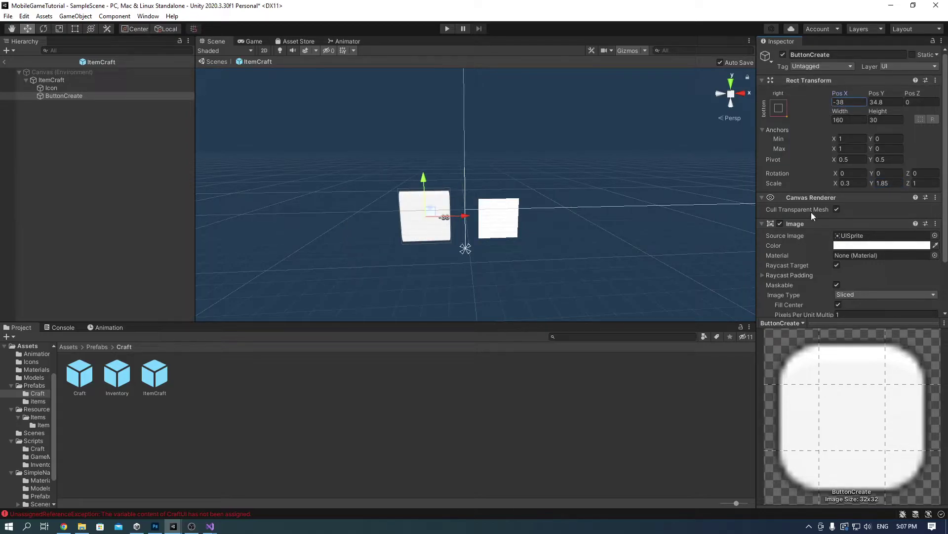
Step: Add a Button component to ButtonCreate
scroll(811, 212, "down", 3)
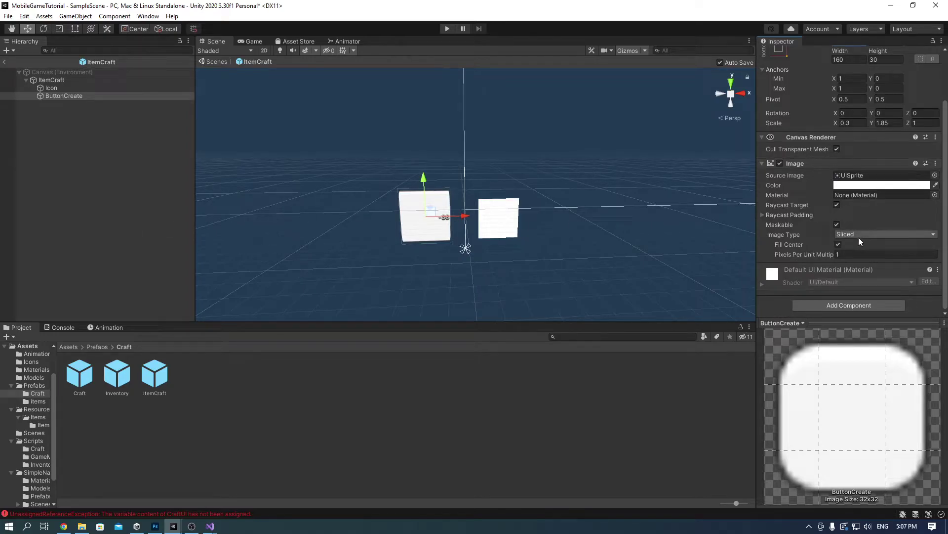
left_click(849, 309)
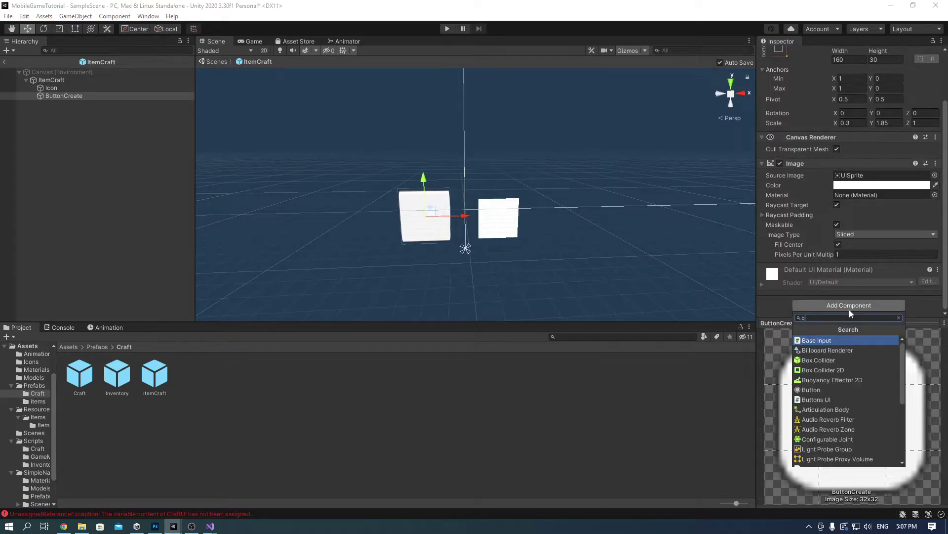
type("butto")
key("Return")
scroll(851, 241, "down", 3)
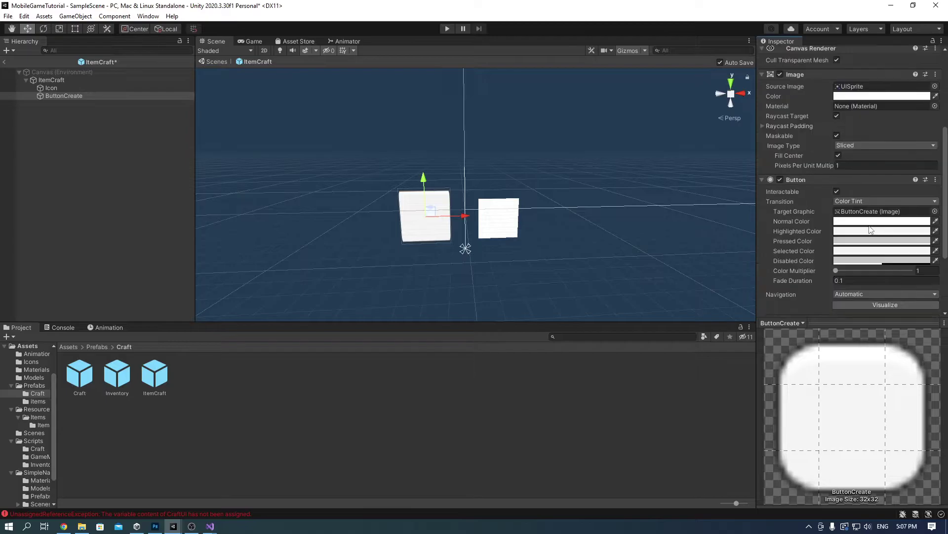
Step: Add an On Click event to ButtonCreate that targets ItemCraft and calls CraftSlot.OnCreateButton
scroll(898, 246, "down", 3)
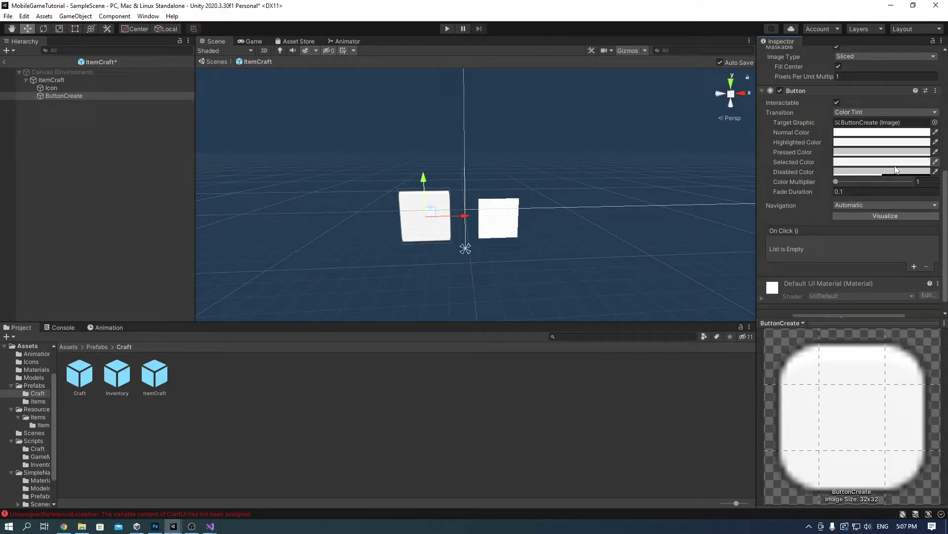
scroll(895, 200, "down", 1)
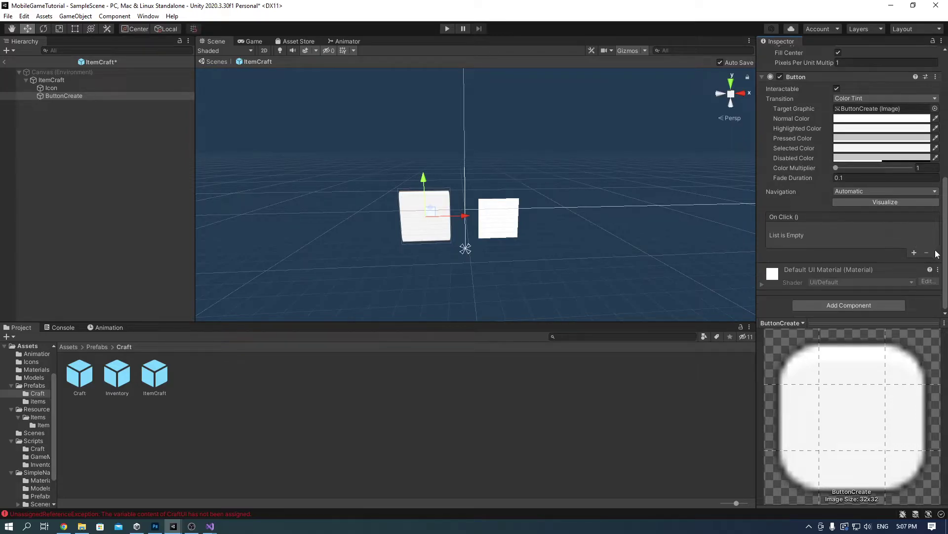
left_click(914, 253)
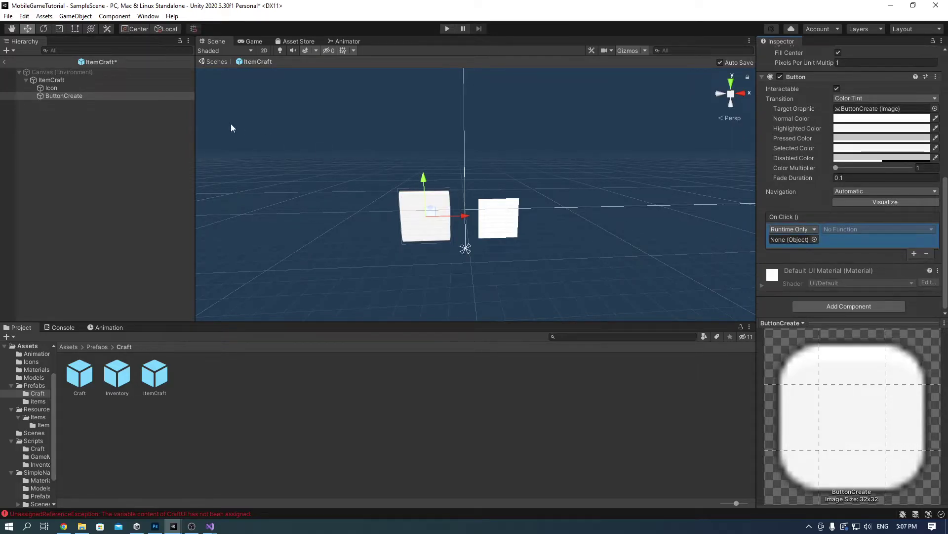
left_click_drag(91, 78, 786, 240)
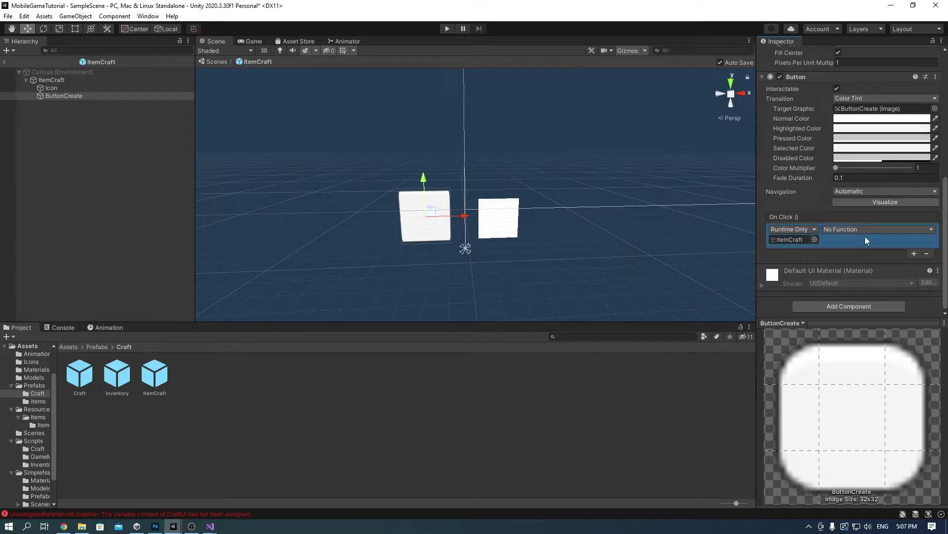
left_click(866, 229)
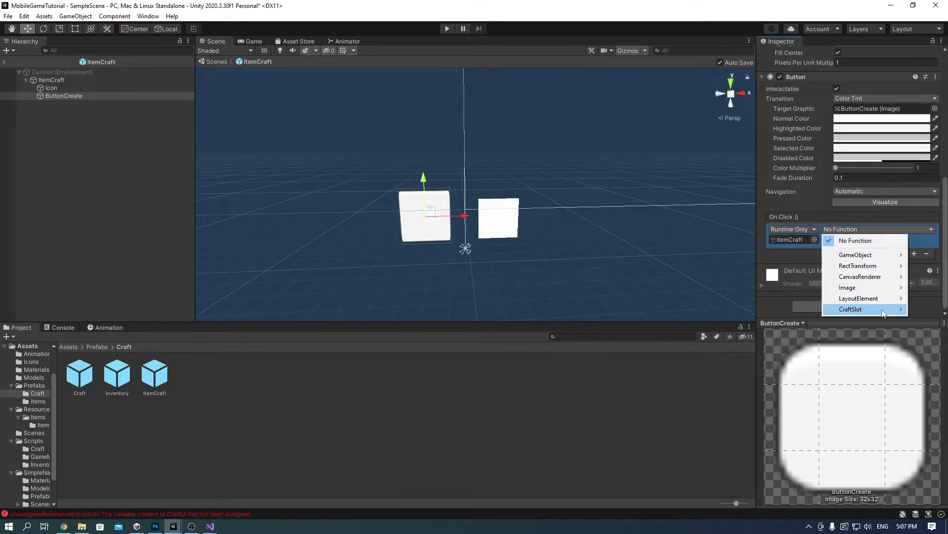
mouse_move(857, 309)
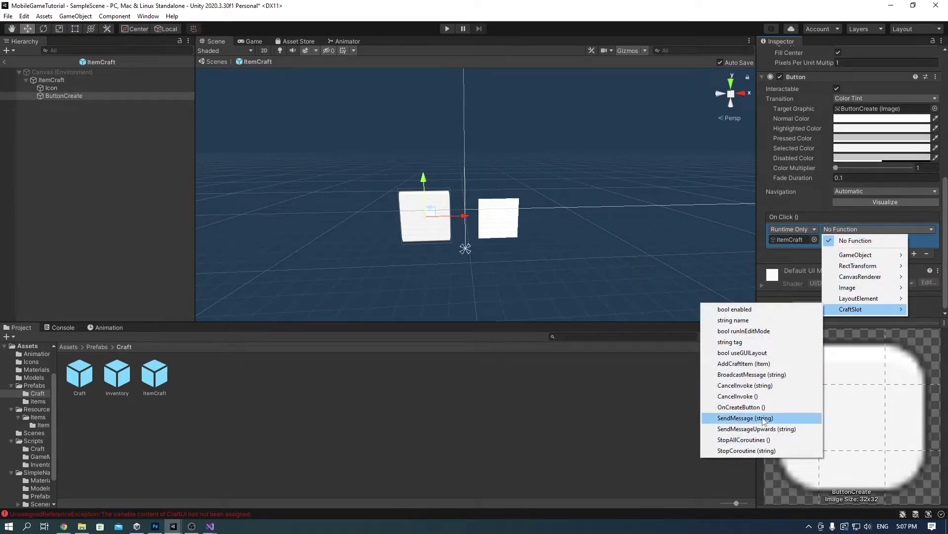
left_click(747, 407)
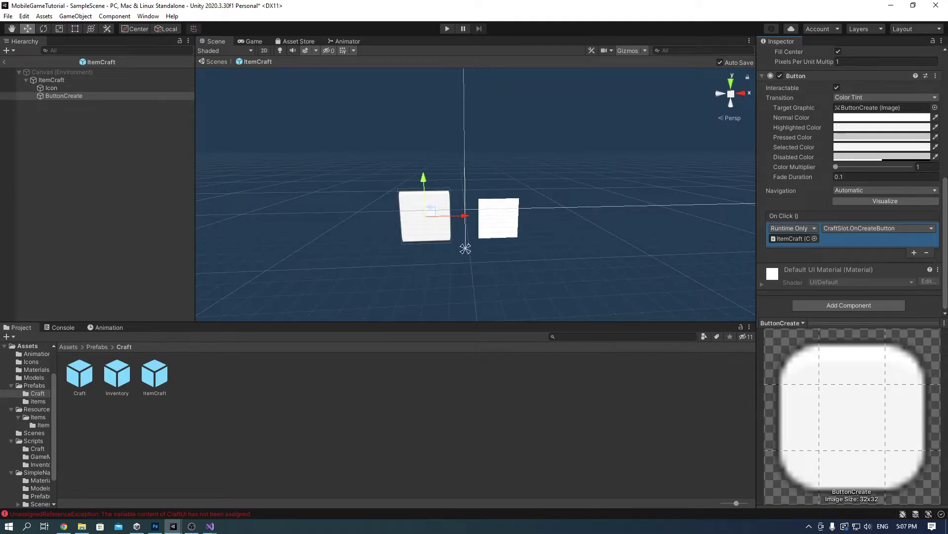
Step: Add a UI Text object as a child of ButtonCreate and stretch it in both directions to fill the button
right_click(70, 94)
mouse_move(109, 300)
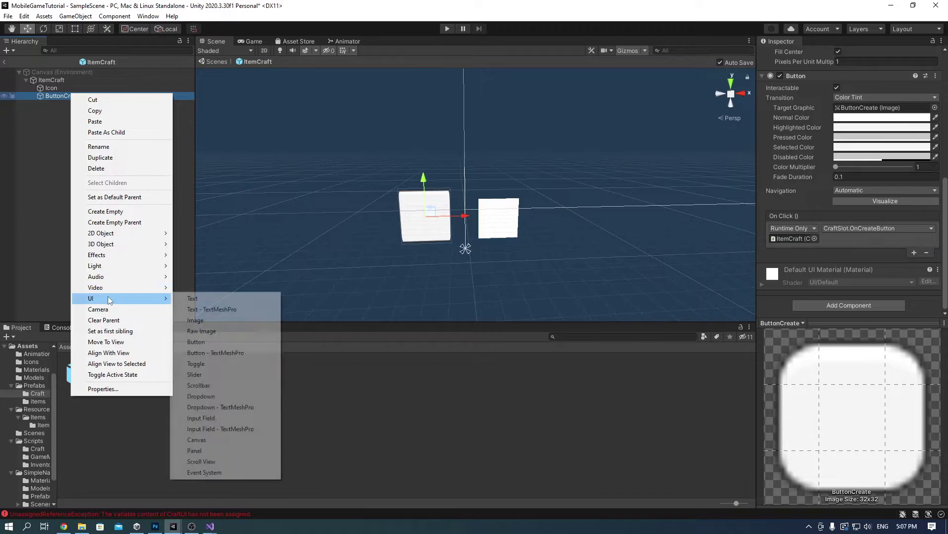
left_click(192, 298)
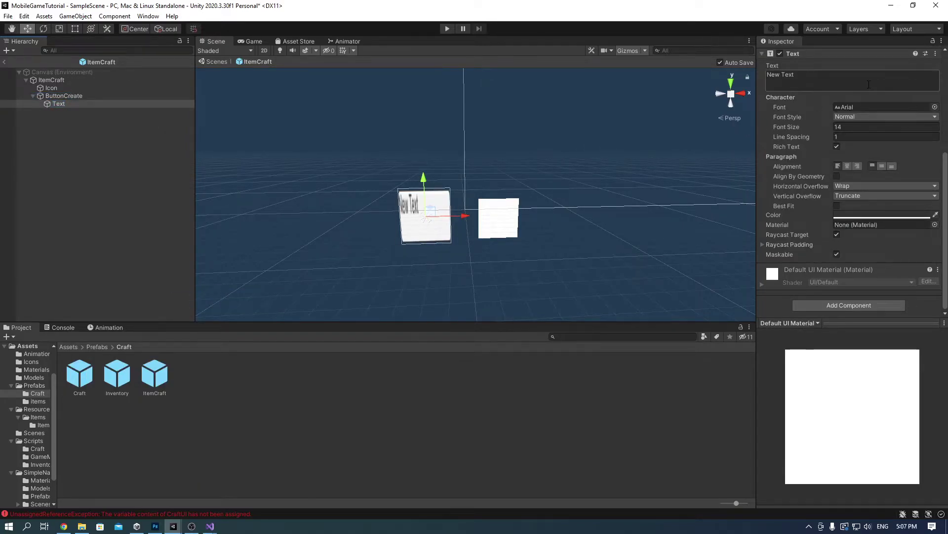
scroll(780, 96, "up", 5)
left_click(779, 108)
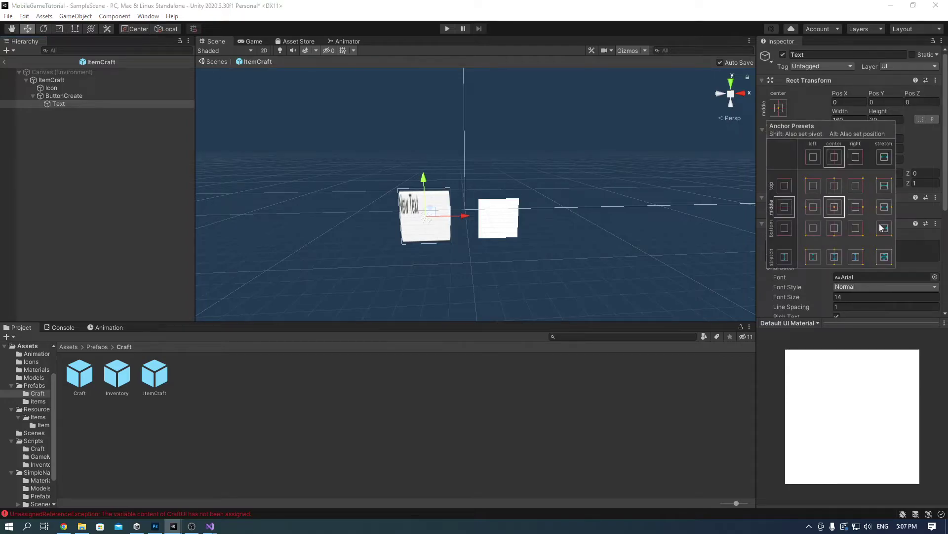
left_click(884, 257)
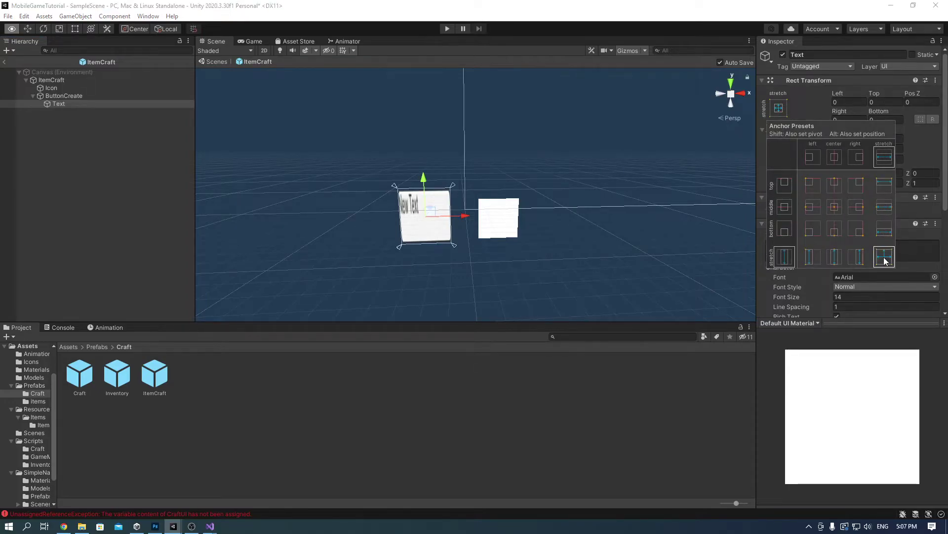
left_click(809, 104)
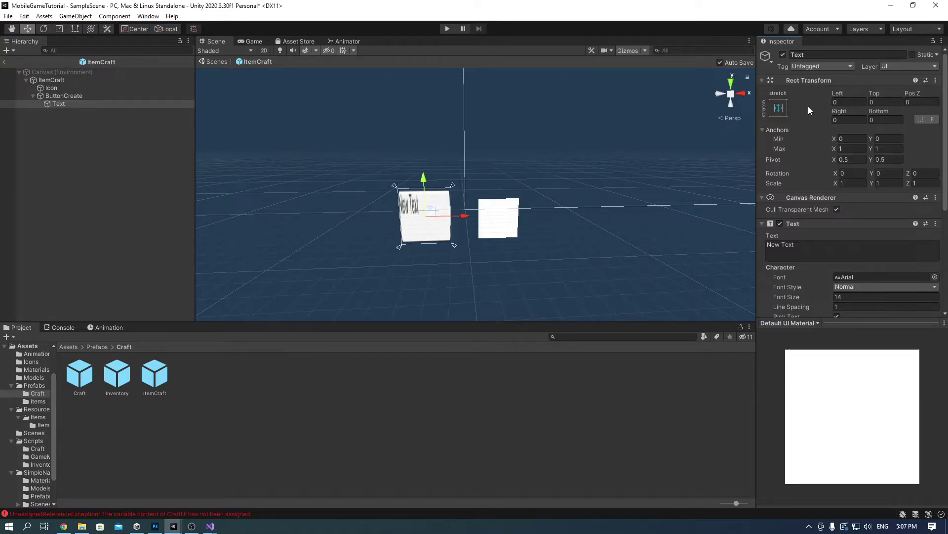
Step: Set the Text object's scale to 2.4 in X and 0.6 in Y
left_click(860, 182)
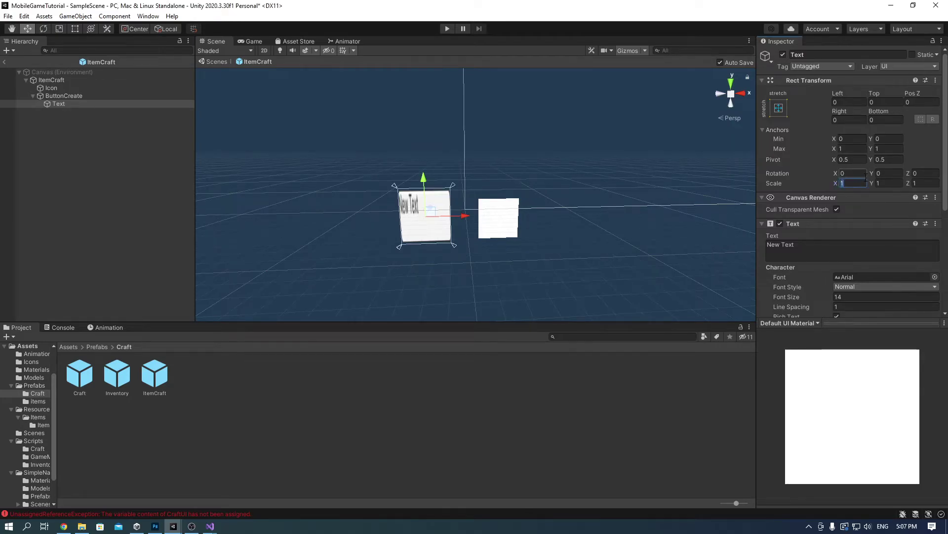
type("2.4")
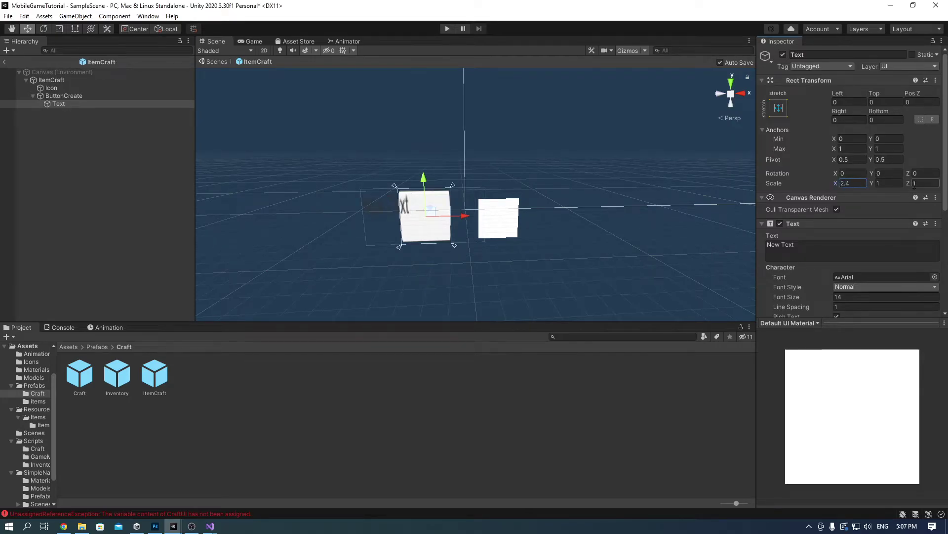
left_click(891, 183)
type("0.6")
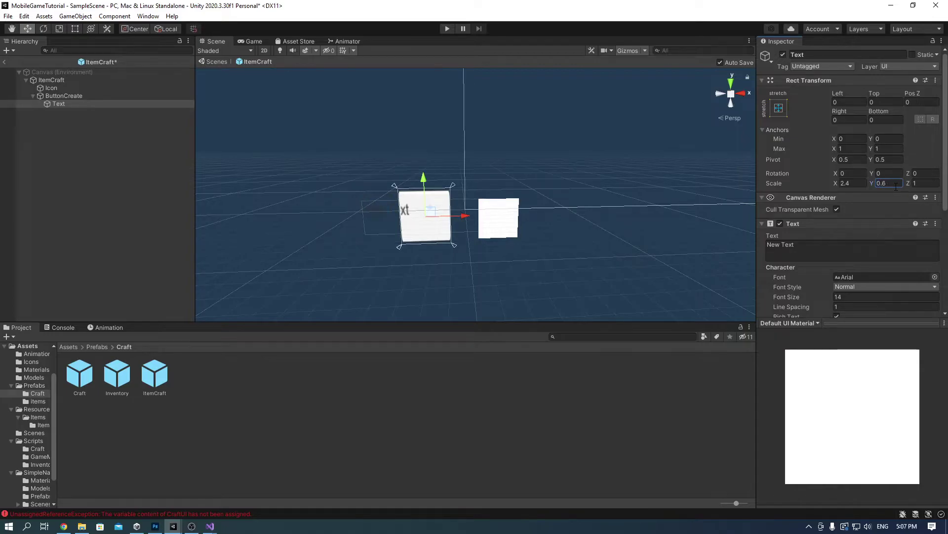
left_click(900, 139)
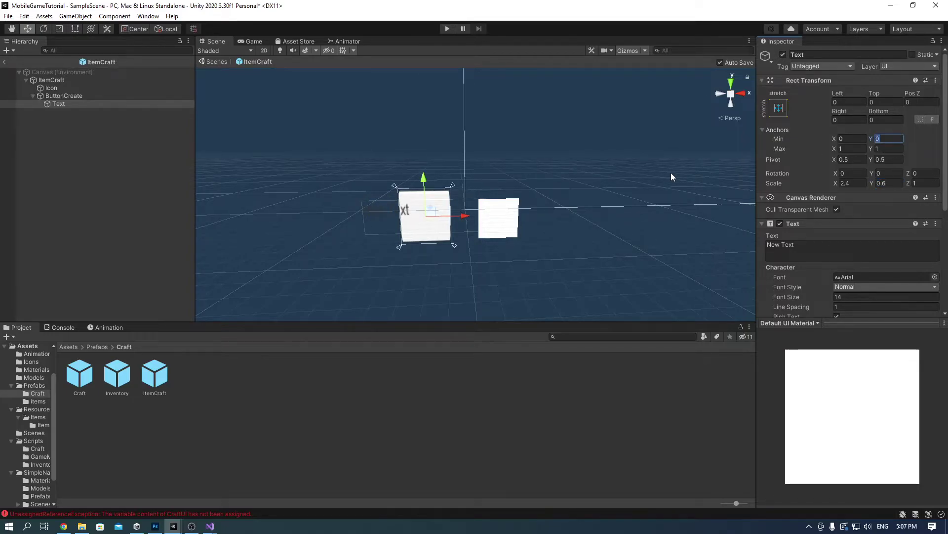
Step: Change the label text to CRAFT and move it onto the middle of the button, at about Left 133 and Top 4.1
left_click(846, 253)
type("CR")
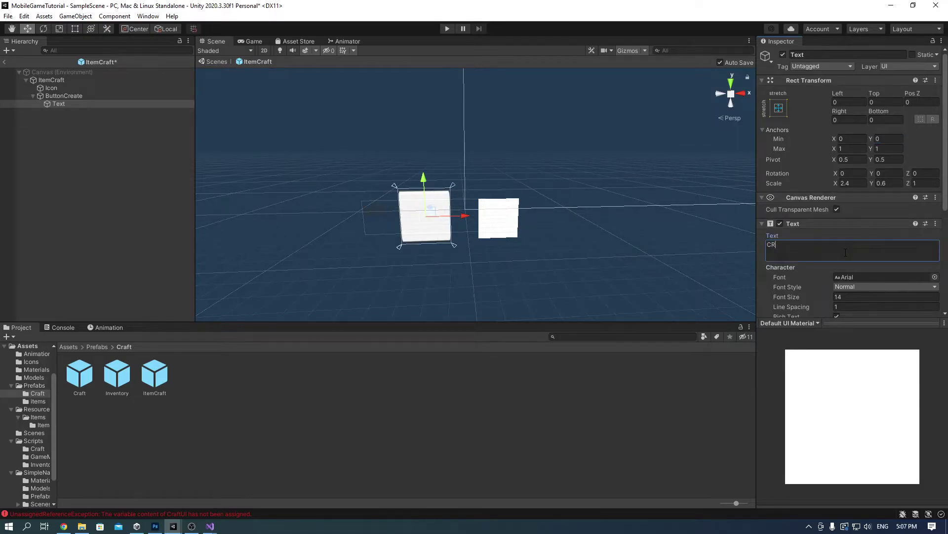
type("EAFT")
key("BackSpace")
scroll(810, 230, "down", 4)
left_click_drag(431, 213, 474, 220)
scroll(873, 164, "up", 5)
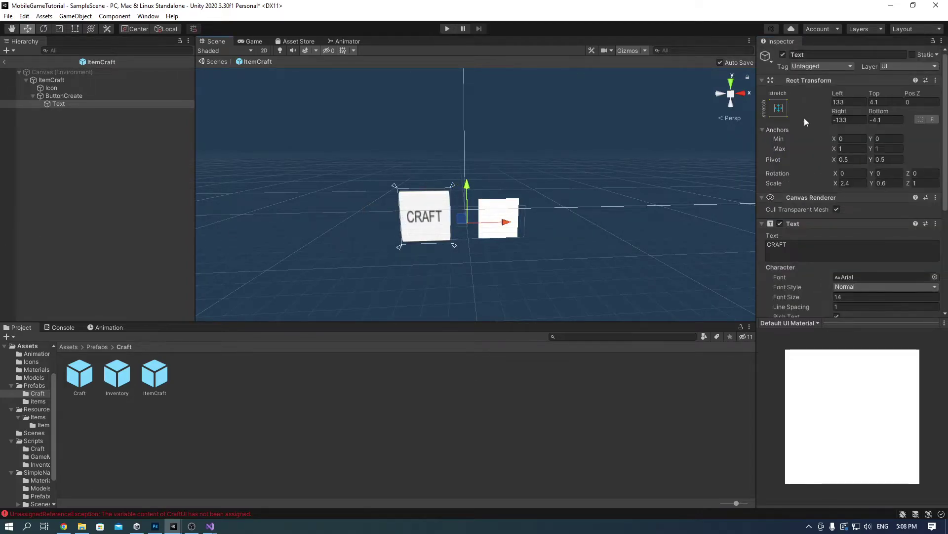
Step: Reset the label's position with the full-stretch anchor preset and recentre it on the button, at about Left 130 and Top 3.8
left_click(778, 108)
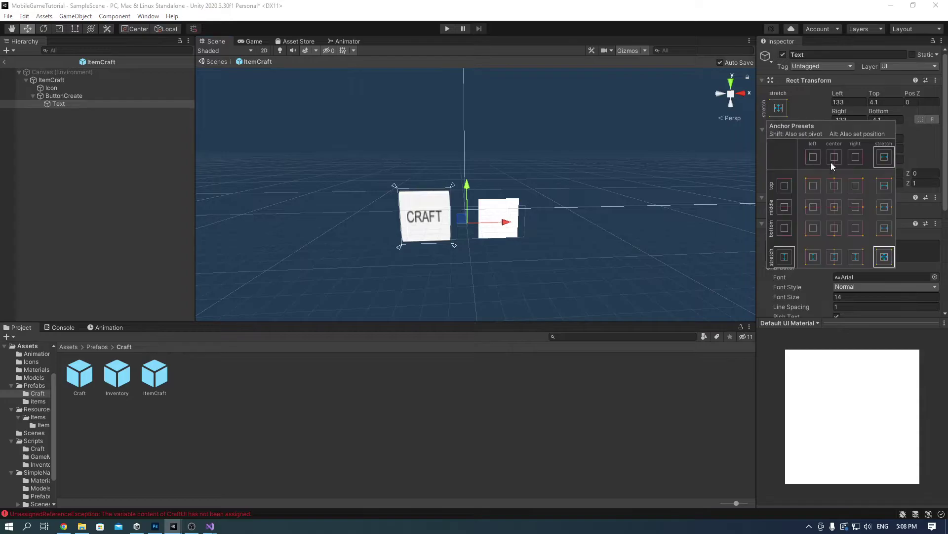
left_click(888, 257, "alt")
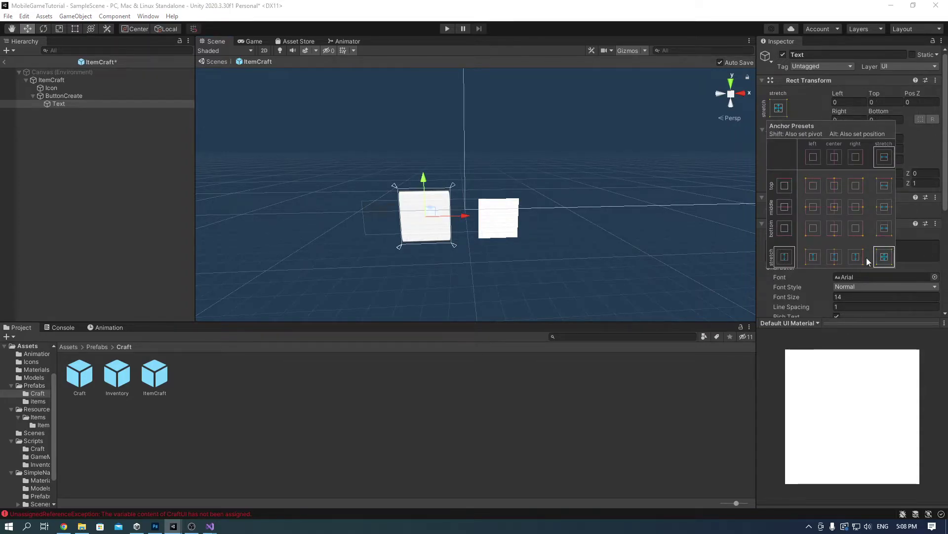
left_click_drag(434, 216, 474, 221)
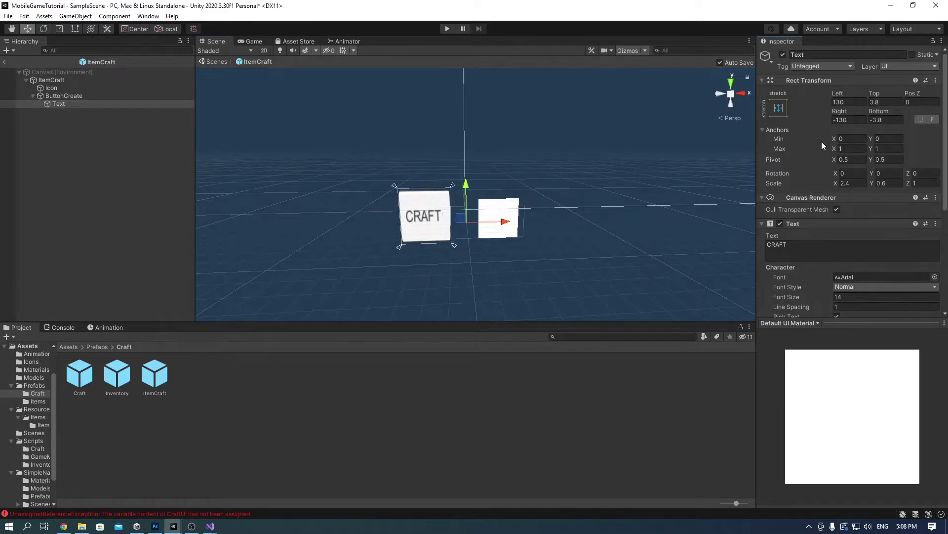
Step: Add a UI Image as a child of ItemCraft and rename it ListOfParts
right_click(72, 81)
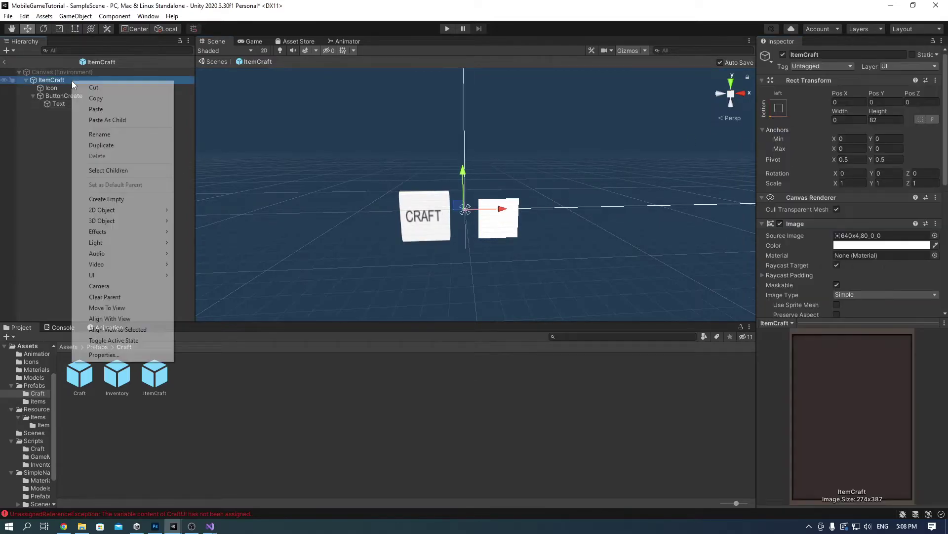
mouse_move(114, 273)
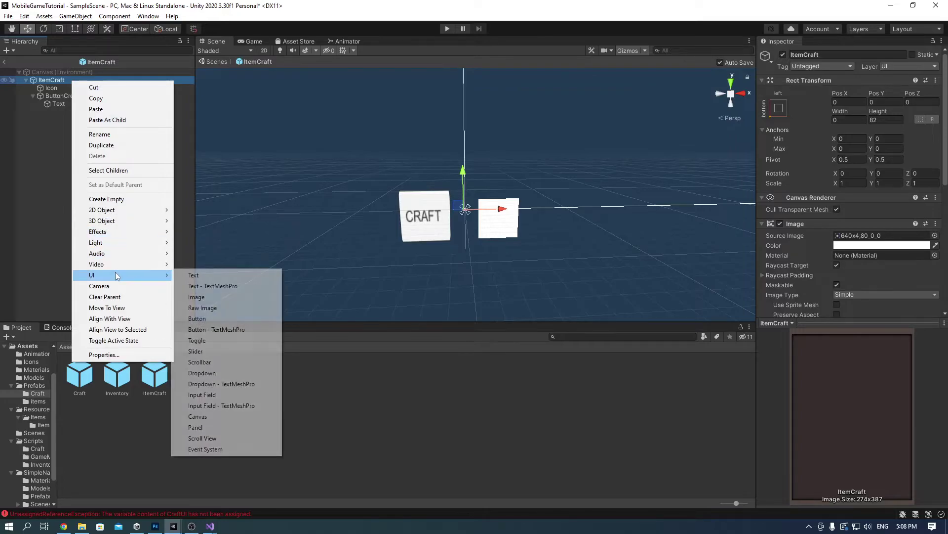
left_click(224, 296)
key("t")
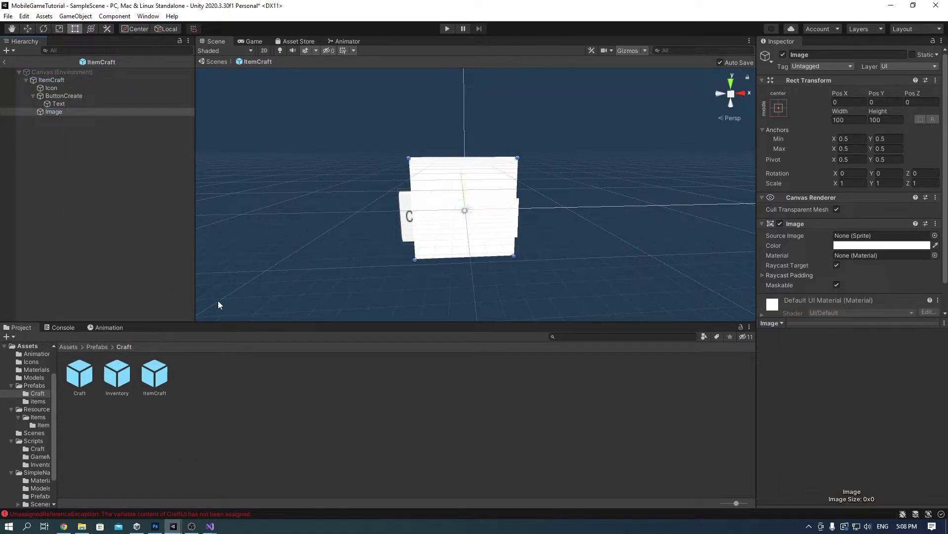
key("f")
left_click(852, 55)
key("ctrl+a")
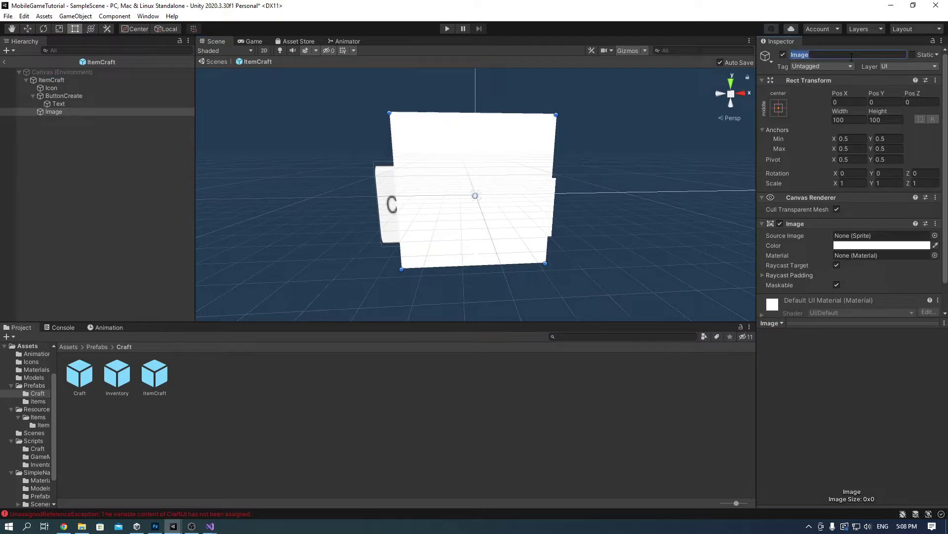
type("ListOfParts")
key("Return")
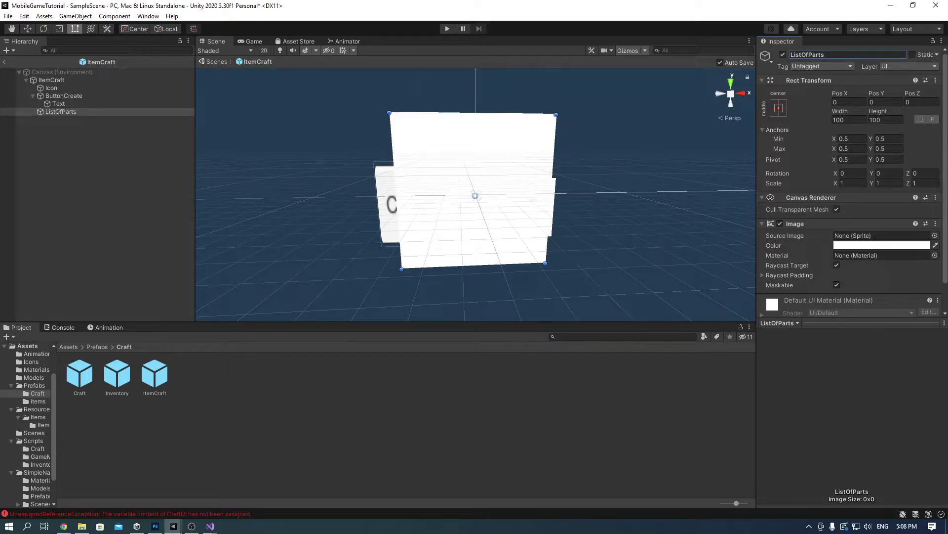
Step: Remove the Image component from ListOfParts and add a Grid Layout Group component in its place
left_click(936, 224)
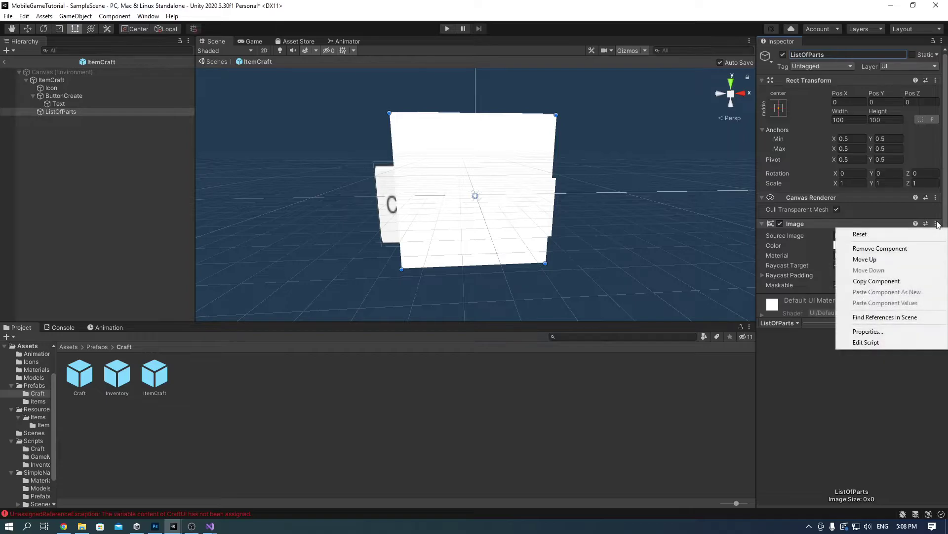
left_click(915, 248)
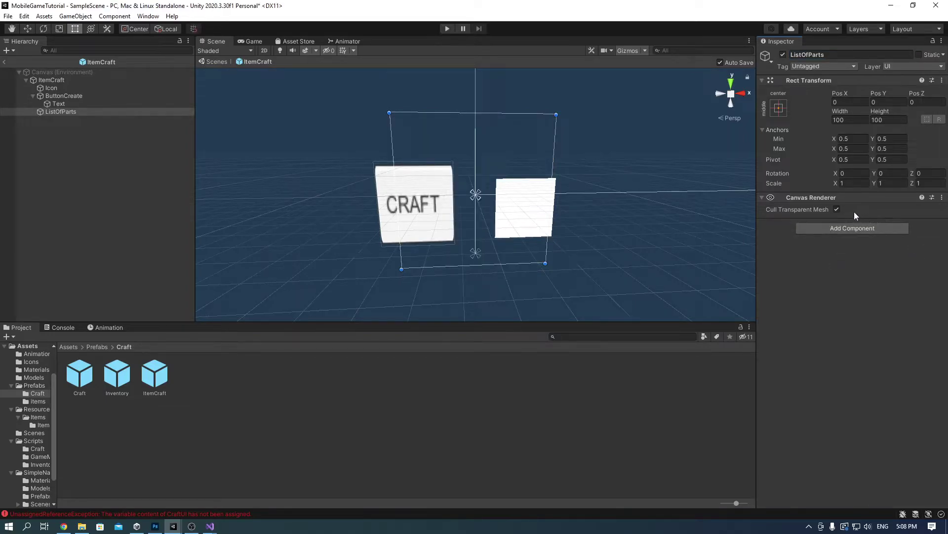
left_click(849, 229)
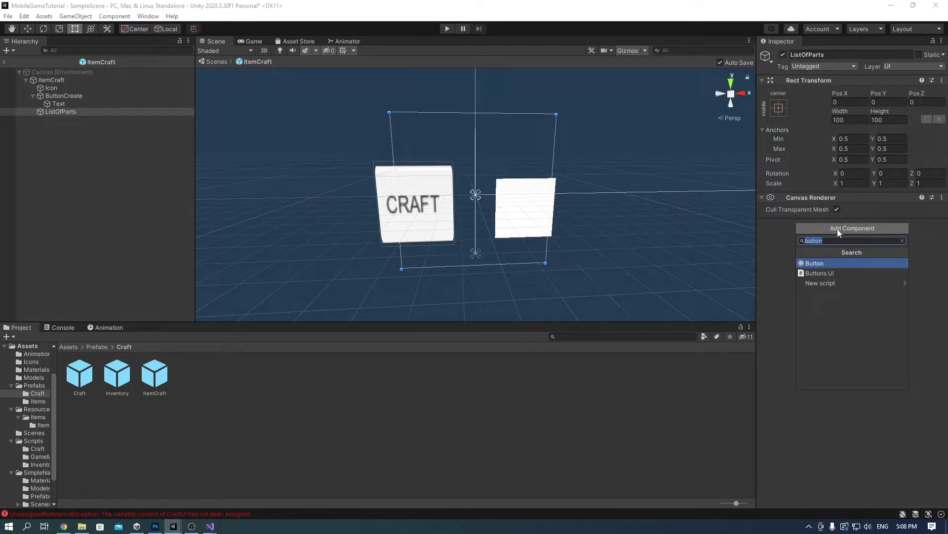
type("grid")
key("Down")
key("Return")
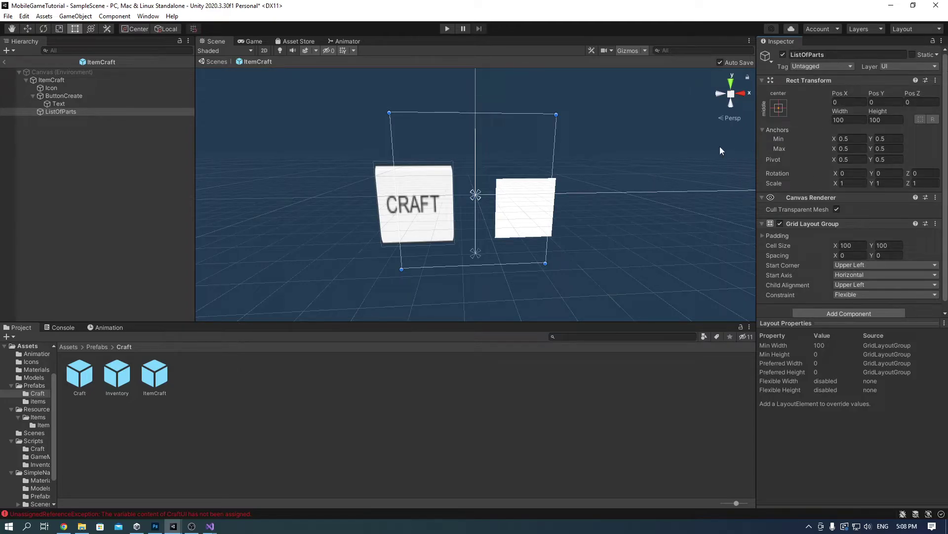
Step: Set the ListOfParts rectangle to a width of 425 and a height of 175
scroll(548, 161, "down", 5)
middle_click_drag(548, 161, 458, 194)
scroll(458, 194, "down", 6)
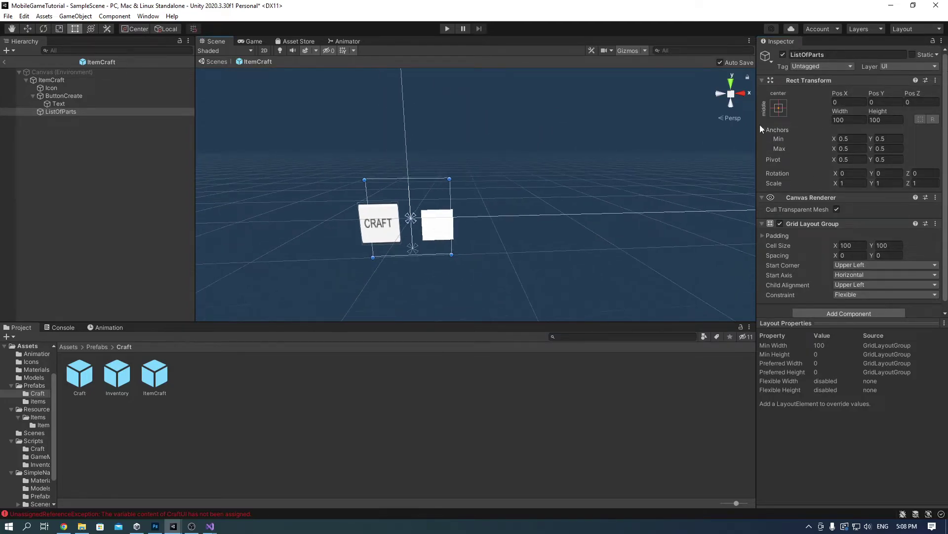
left_click(850, 119)
type("425")
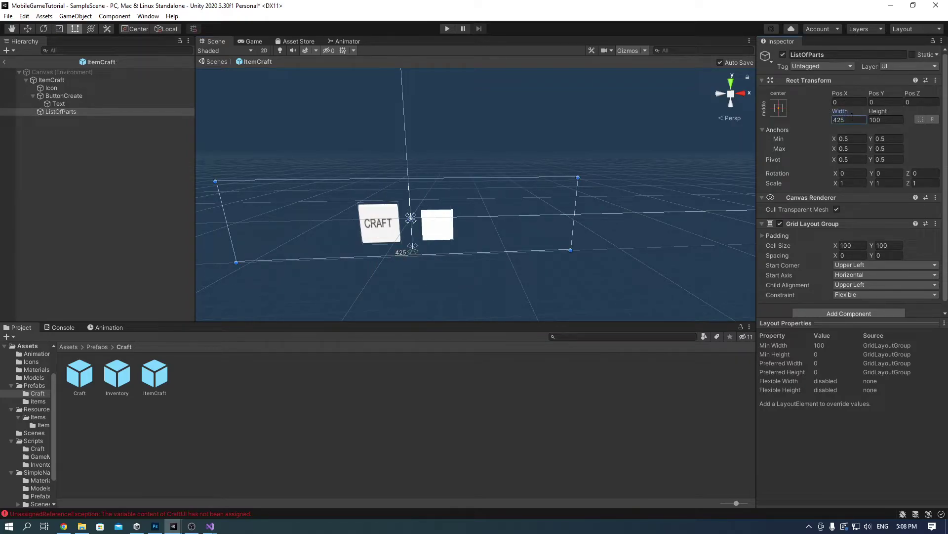
left_click(898, 119)
double_click(897, 118)
type("175")
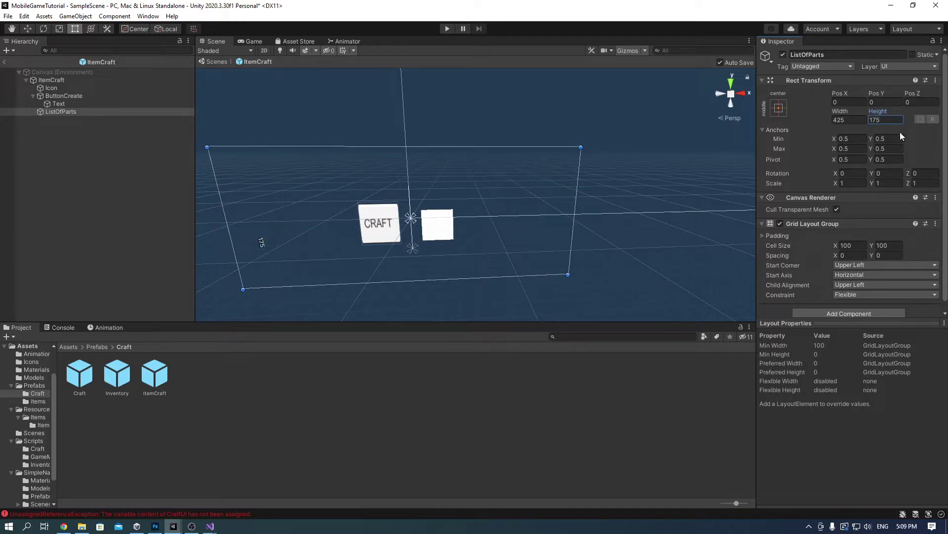
Step: Set the scale of ListOfParts to 0.2 on the X, Y and Z axes
left_click(856, 186)
type("0.2")
key("Tab")
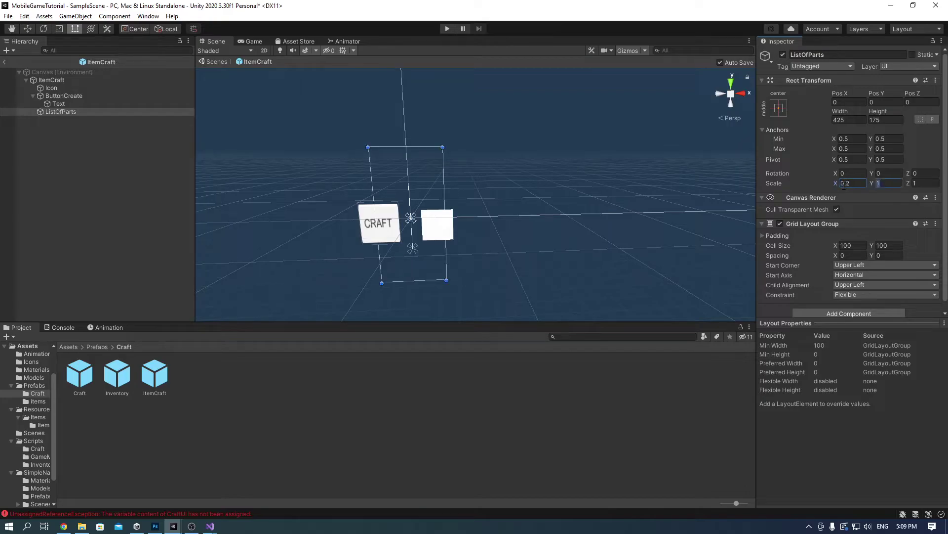
type("0.2")
key("Tab")
type(".2")
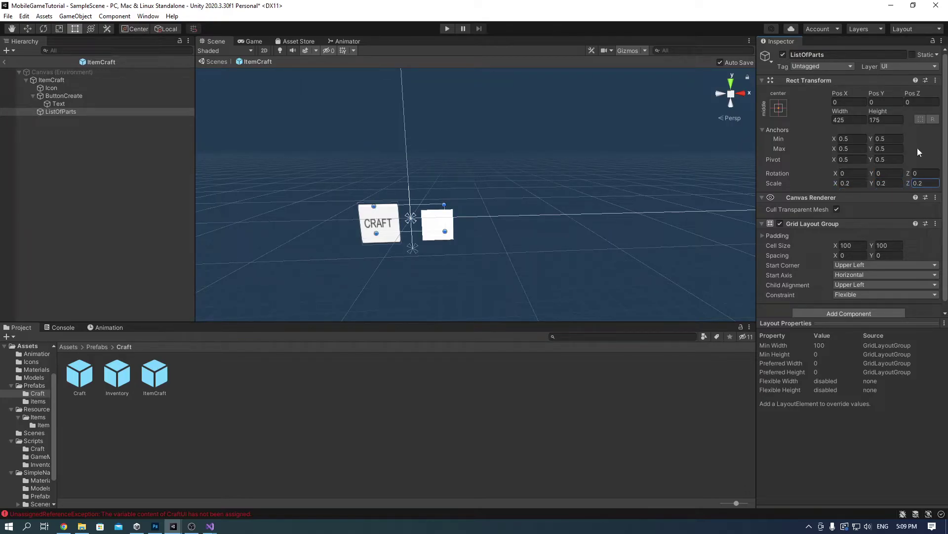
Step: Set the position of ListOfParts to X -4 and Y -8
scroll(845, 184, "down", 1)
scroll(551, 150, "down", 3)
middle_click_drag(574, 124, 446, 209)
scroll(446, 209, "down", 3)
middle_click_drag(467, 178, 559, 139)
scroll(559, 138, "up", 2)
left_click(840, 93)
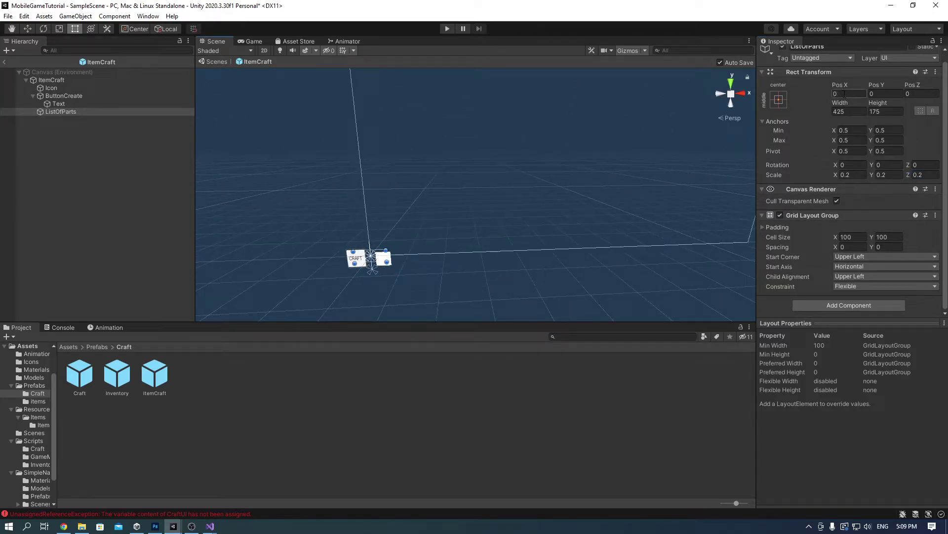
type("-4")
left_click(893, 92)
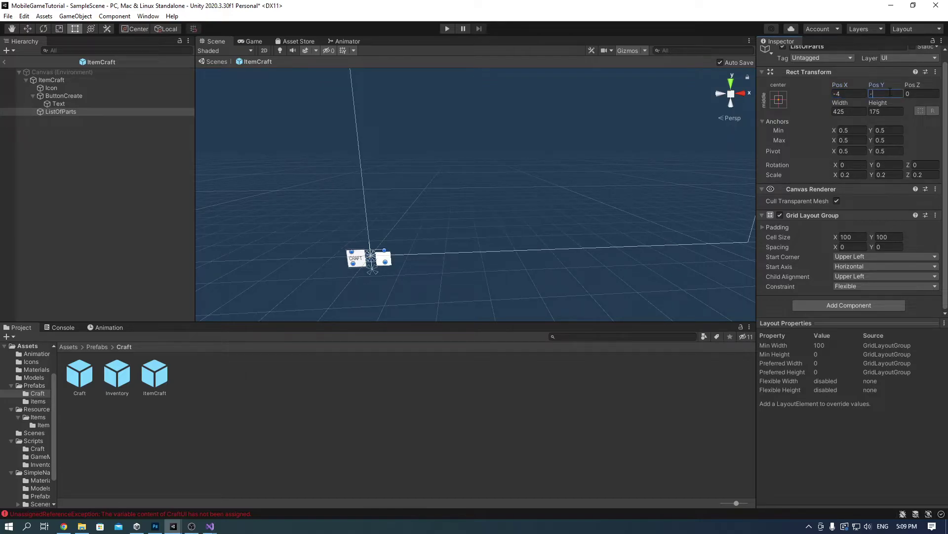
type("-8")
right_click(477, 219)
key("f")
scroll(433, 228, "down", 20)
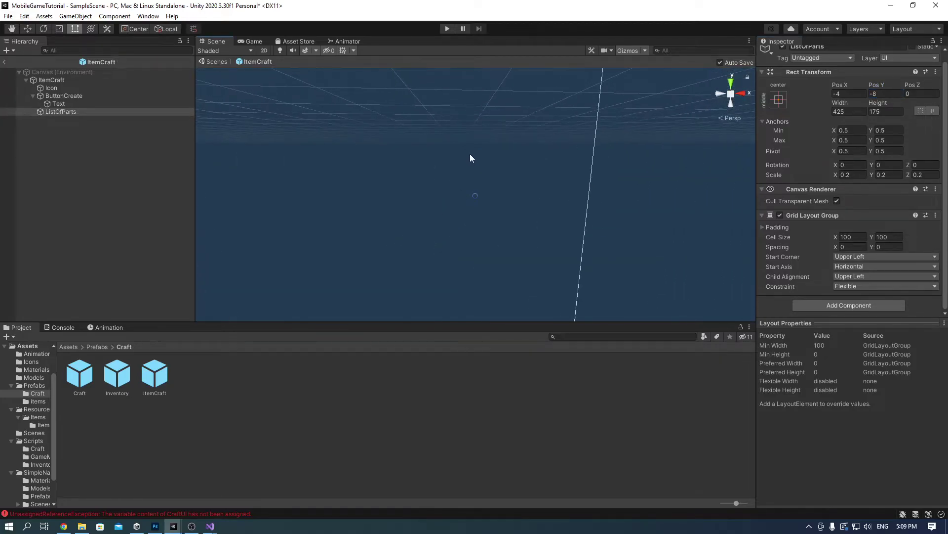
scroll(468, 138, "down", 6)
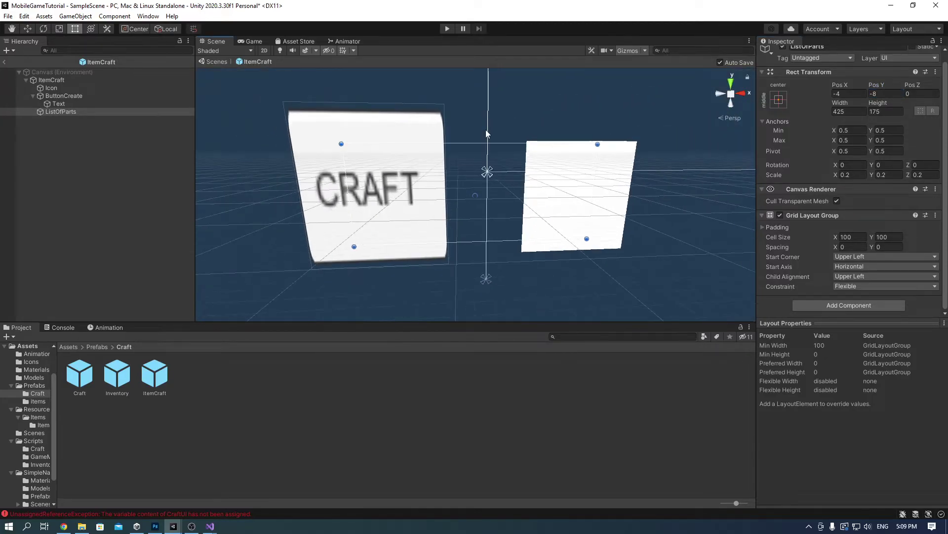
scroll(491, 134, "down", 2)
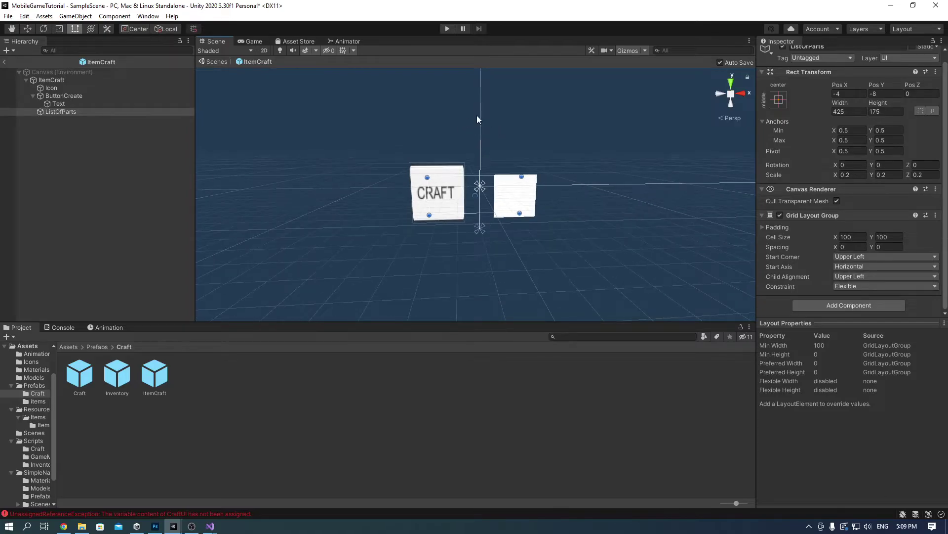
Step: Assign the Icon child to the Icon reference of the Craft Slot script on ItemCraft
left_click(101, 80)
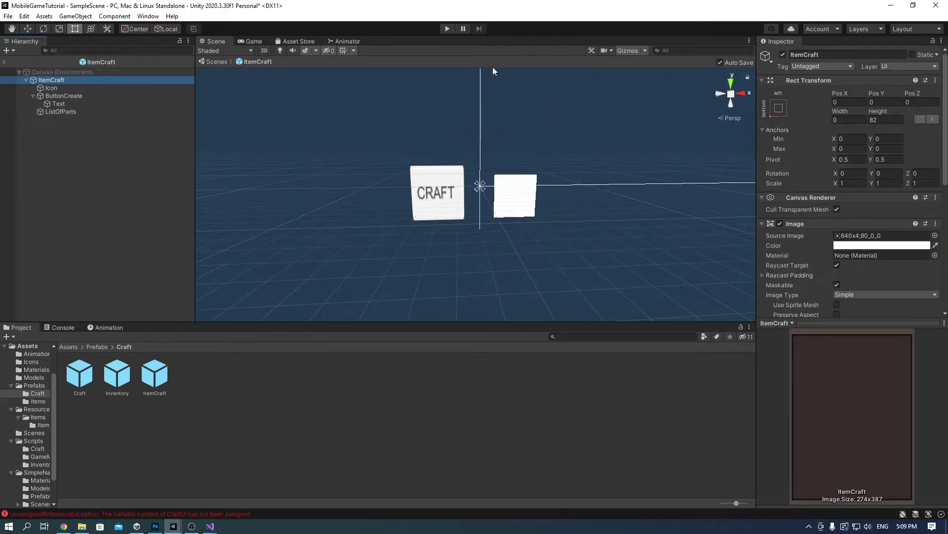
scroll(799, 137, "down", 5)
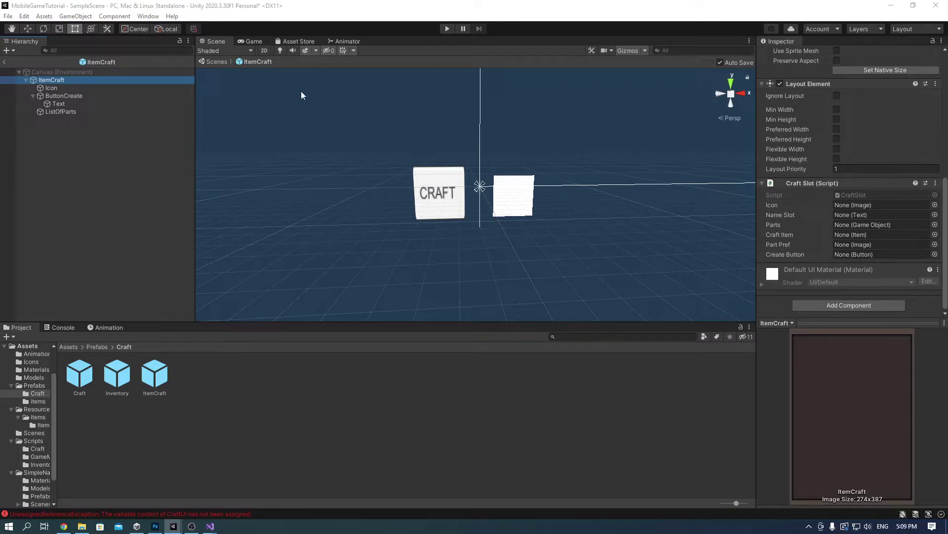
left_click_drag(131, 88, 889, 207)
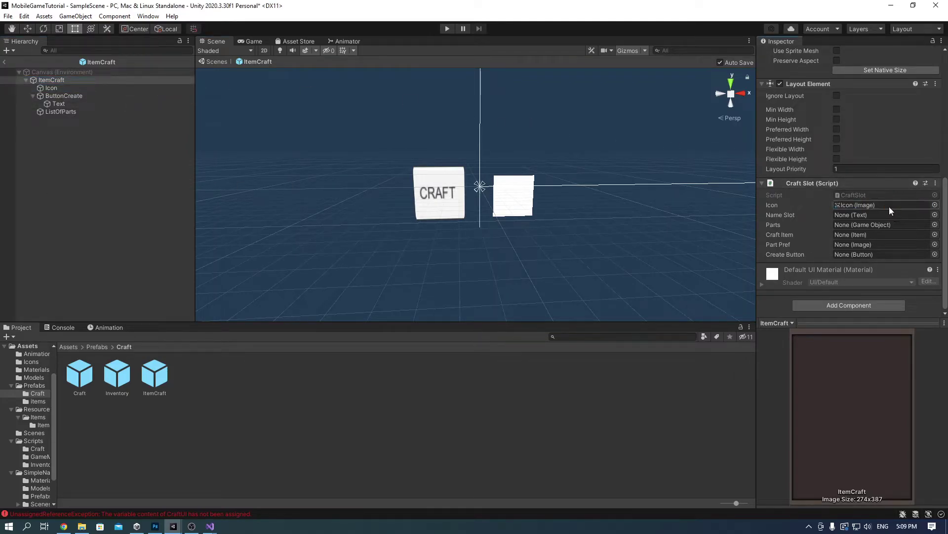
Step: Add a UI Text to ItemCraft, place it as the first child above Icon, and rename it Name
right_click(64, 82)
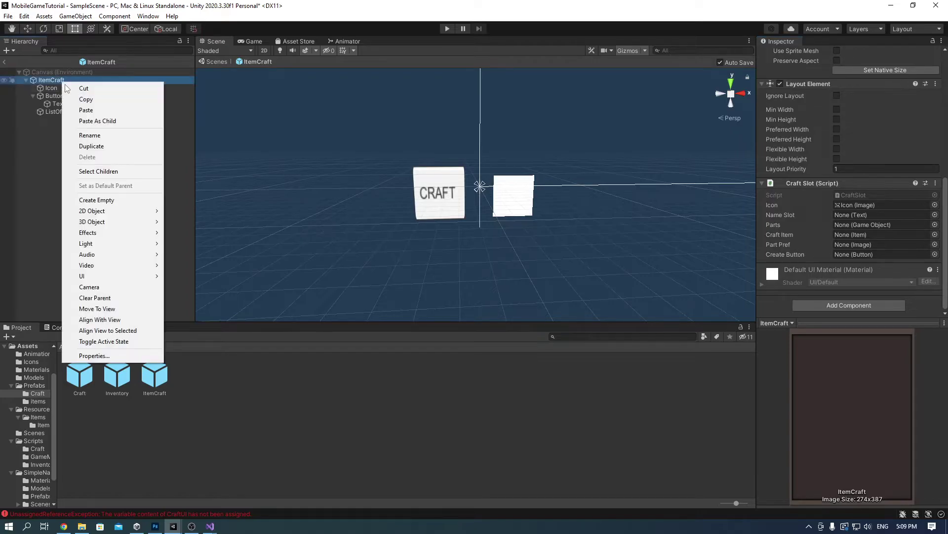
mouse_move(111, 274)
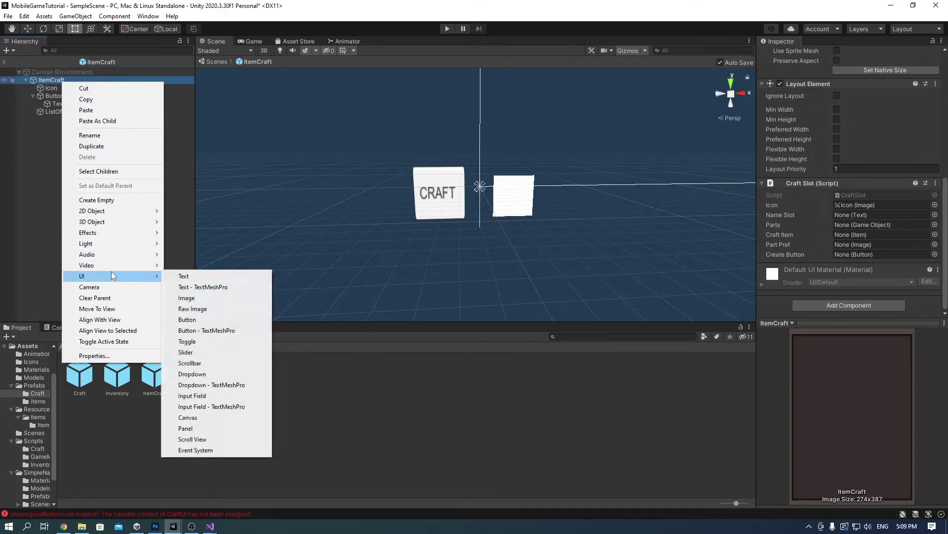
left_click(200, 273)
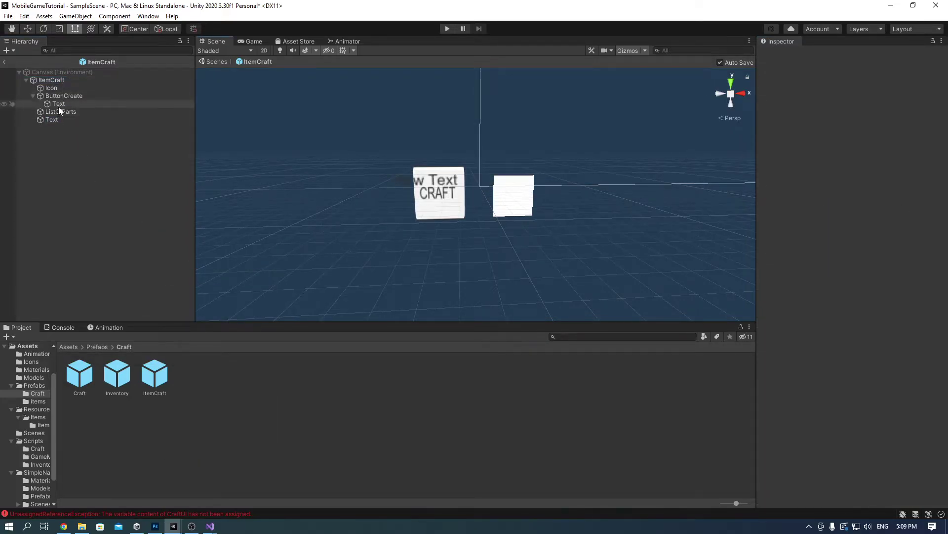
left_click_drag(51, 119, 56, 85)
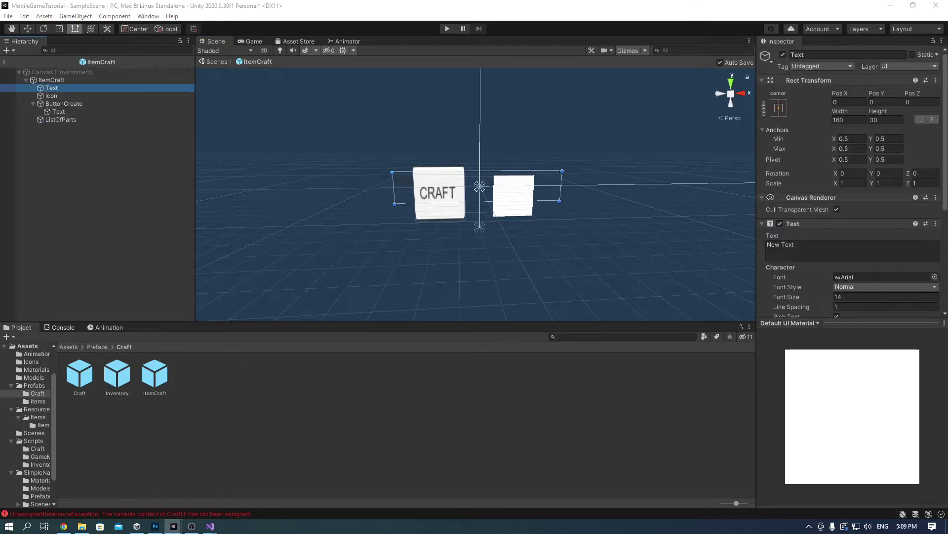
left_click(816, 54)
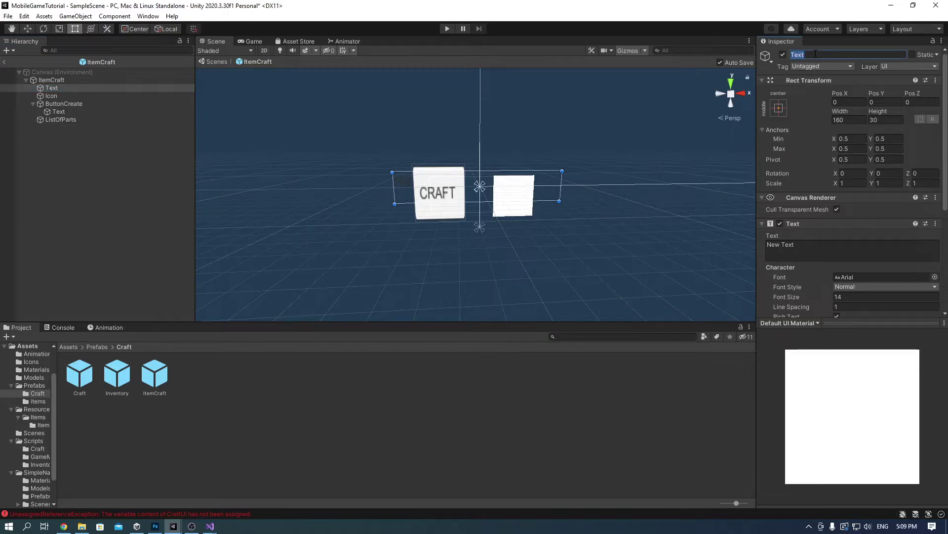
type("Name")
Step: Anchor and position Name at the top left of its parent and set its X position to 35
left_click(778, 108)
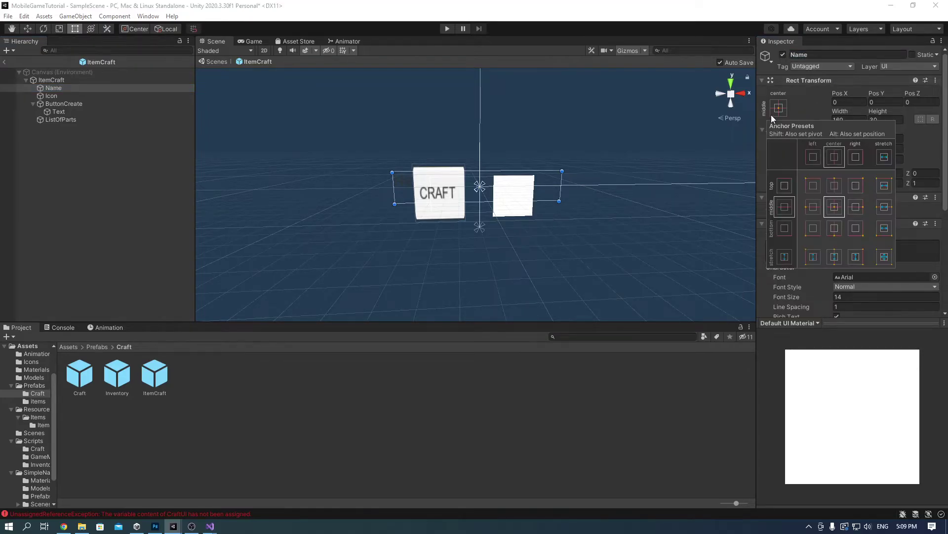
left_click(812, 184, "alt")
left_click(848, 102)
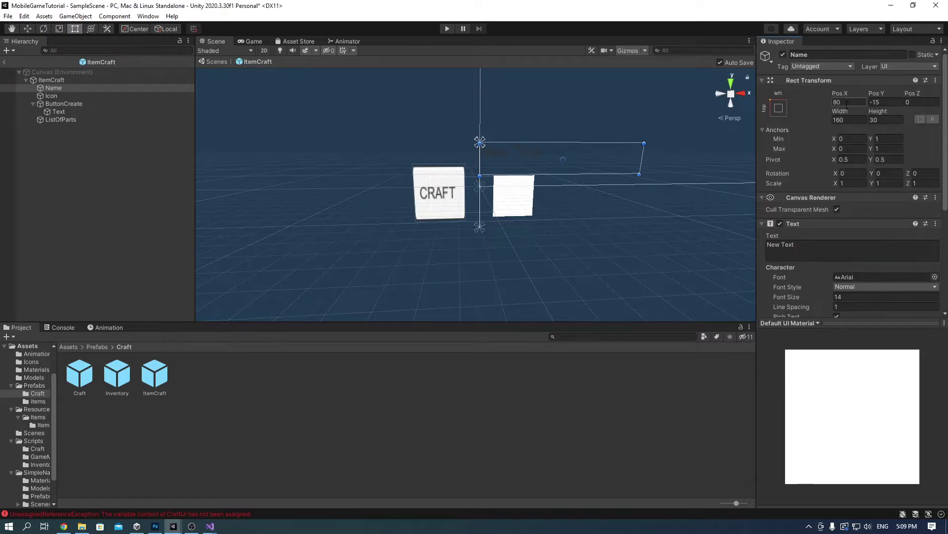
type("35")
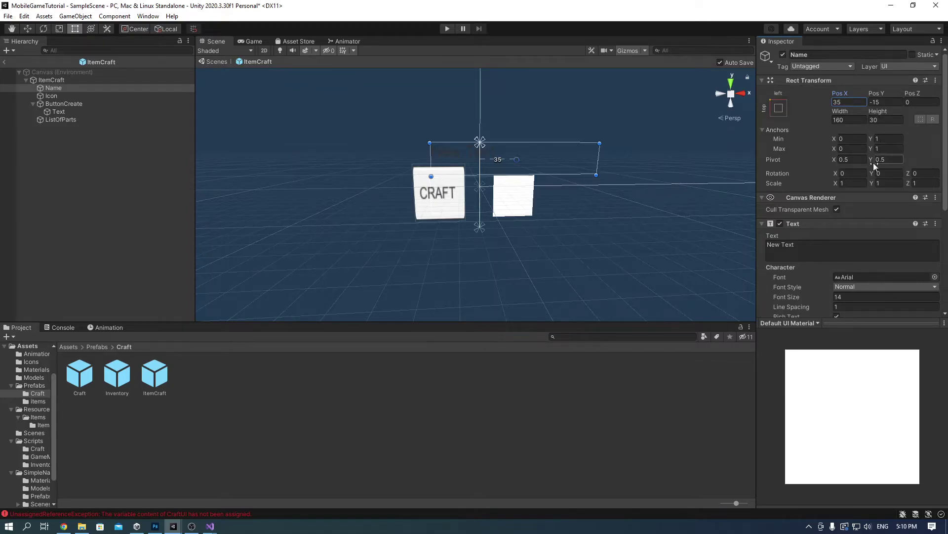
Step: Set the scale of Name to 0.25 on X, 0.33 on Y and 0.83 on Z
left_click(852, 183)
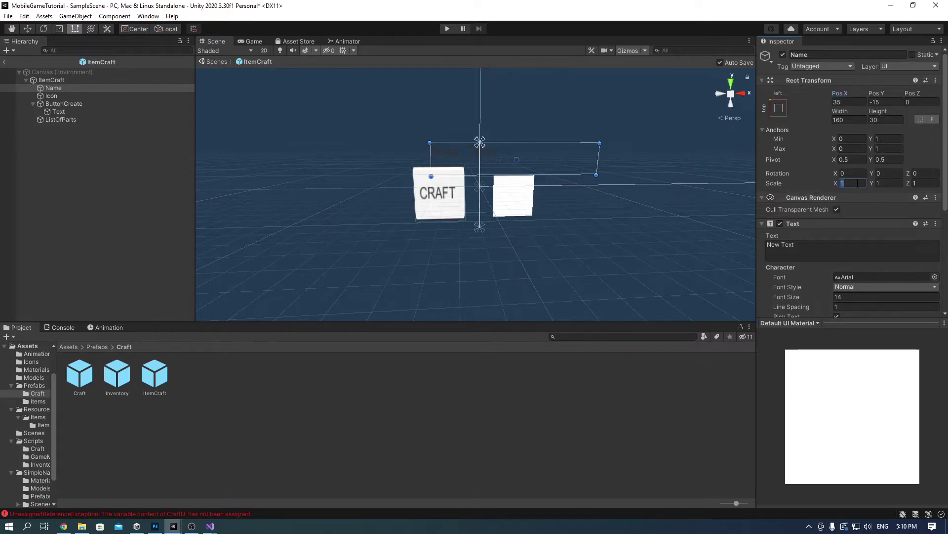
type(".25")
key("Tab")
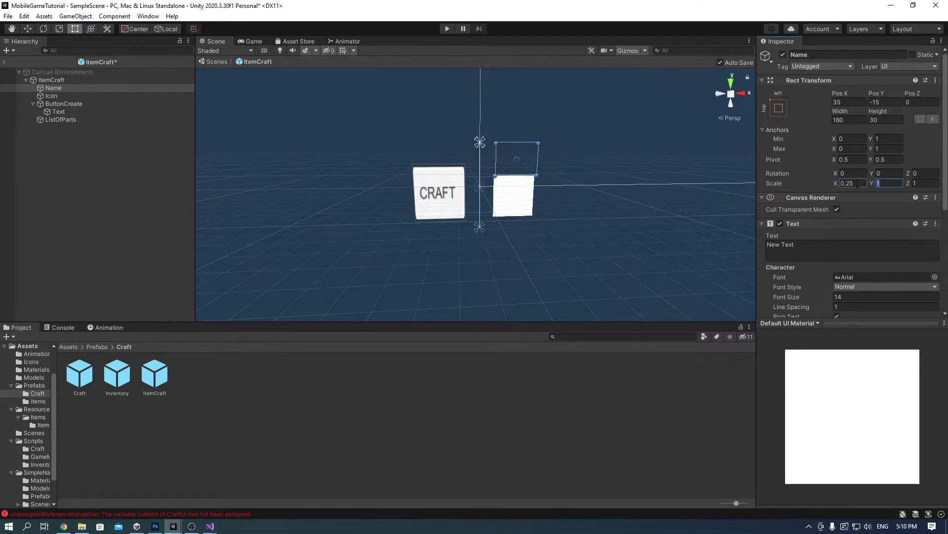
type(".33")
key("Tab")
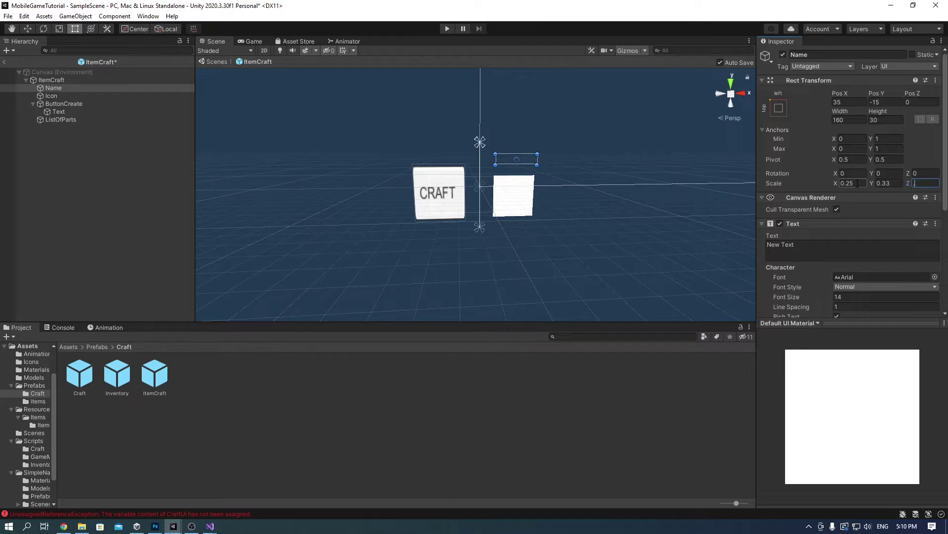
type(".83")
key("Return")
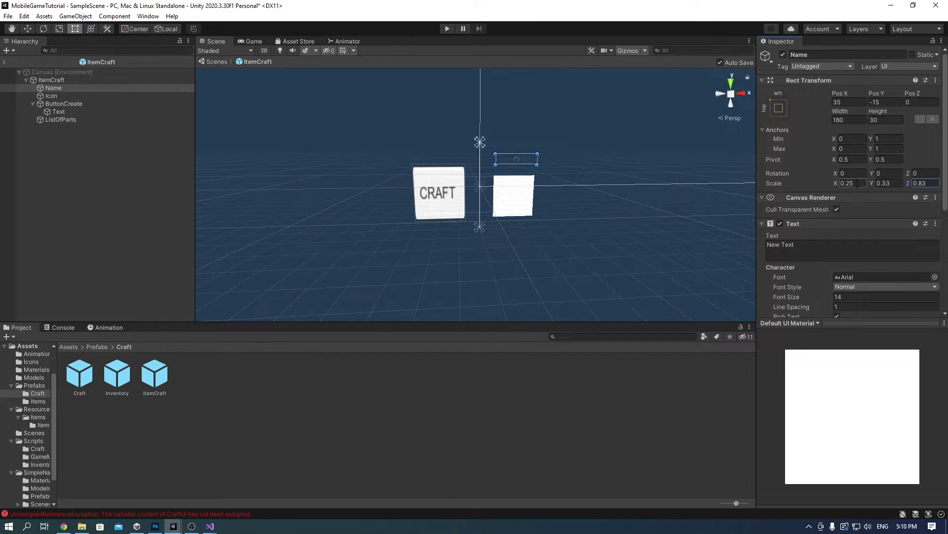
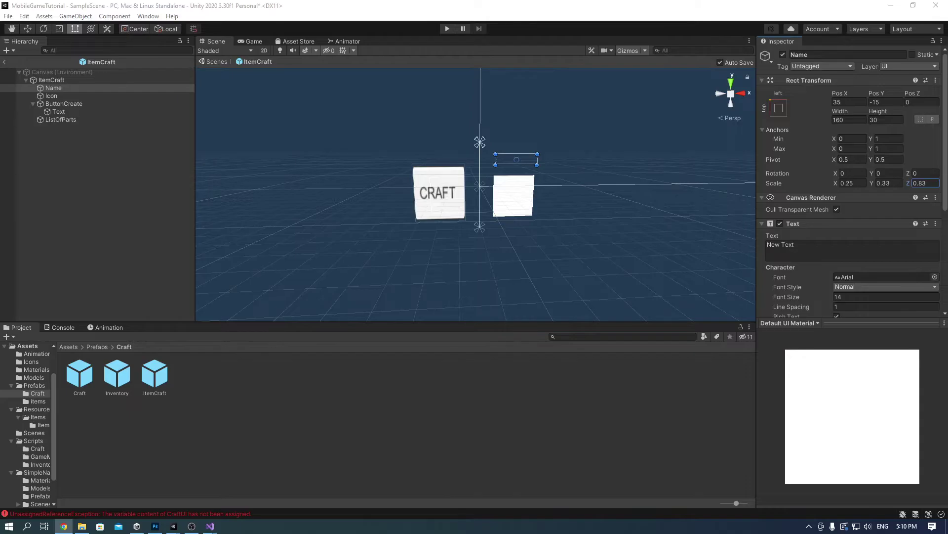
Step: Change the displayed text of the Name object to "Item name"
key("alt+Tab")
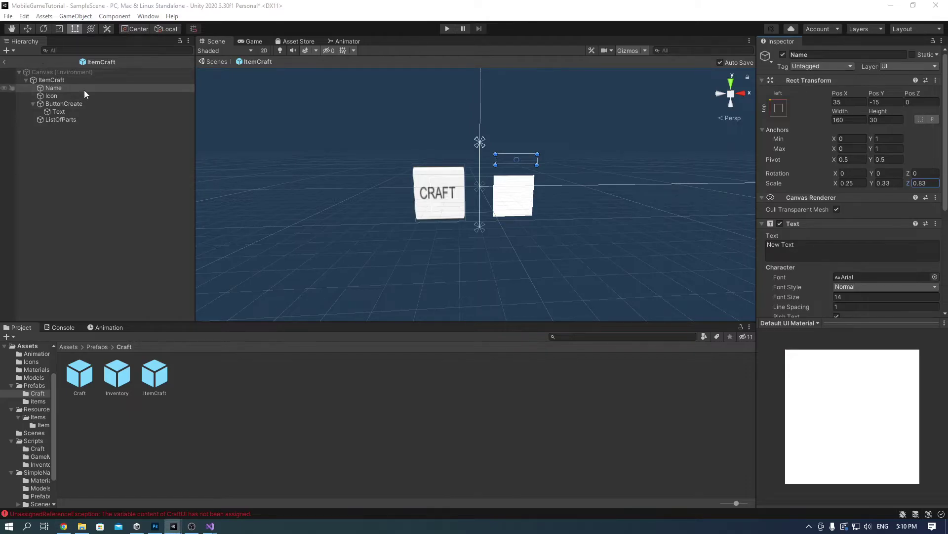
left_click(836, 246)
key("BackSpace")
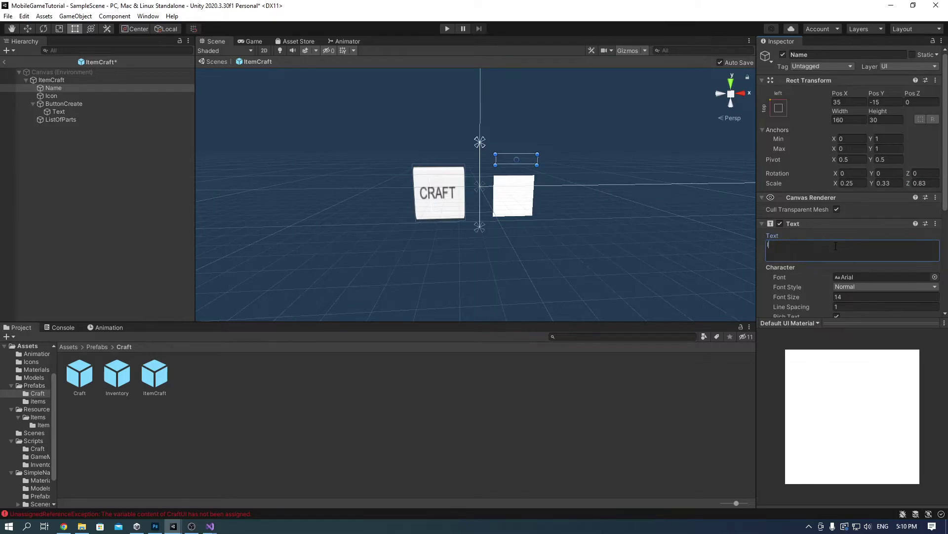
type("Item name")
scroll(832, 248, "down", 5)
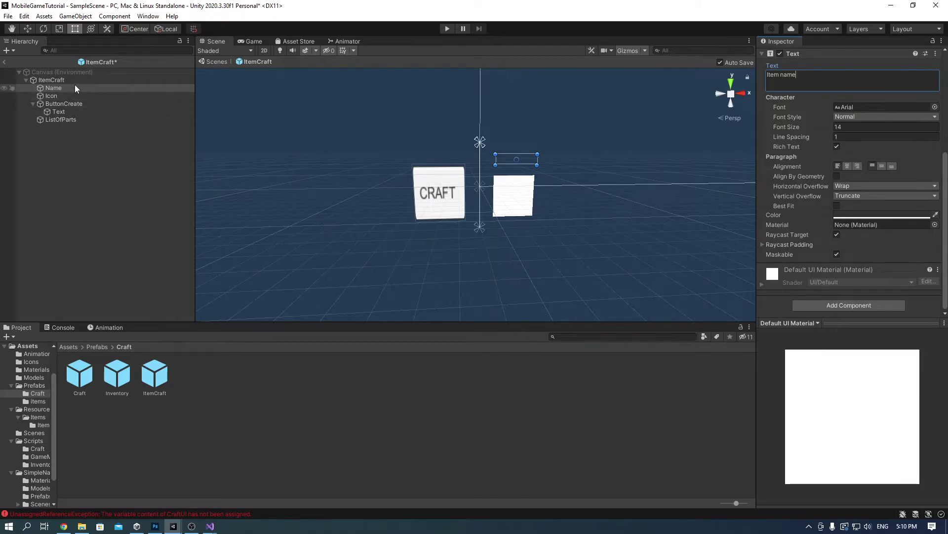
Step: On ItemCraft's Craft Slot script, assign Name to Name Slot, ListOfParts to Parts and ButtonCreate to Create Button
left_click(52, 80)
scroll(902, 198, "down", 3)
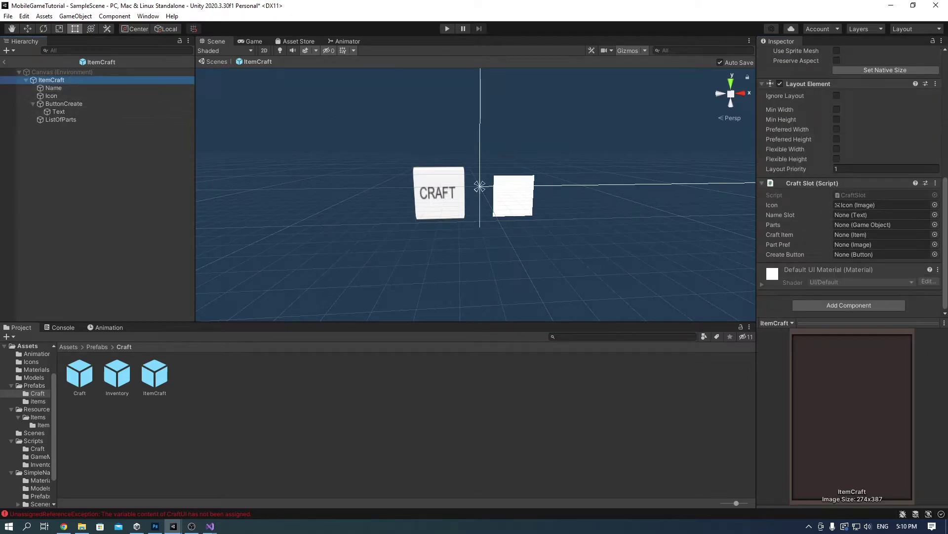
key("alt+Tab")
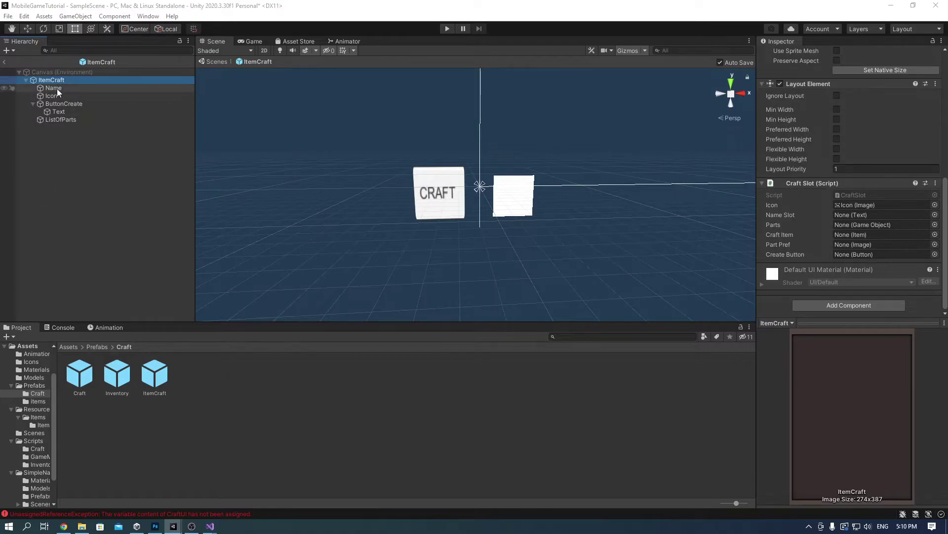
left_click_drag(53, 87, 890, 214)
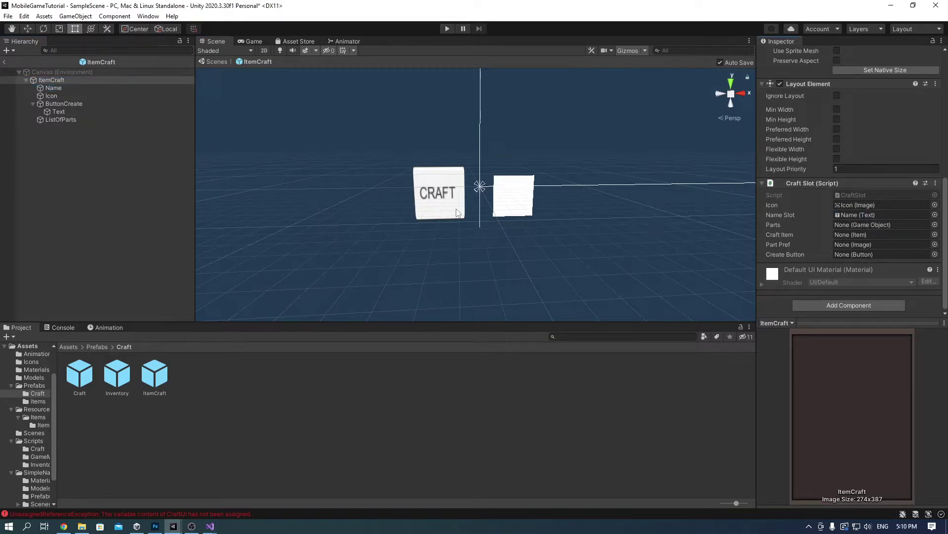
left_click_drag(60, 120, 848, 226)
left_click_drag(64, 104, 850, 252)
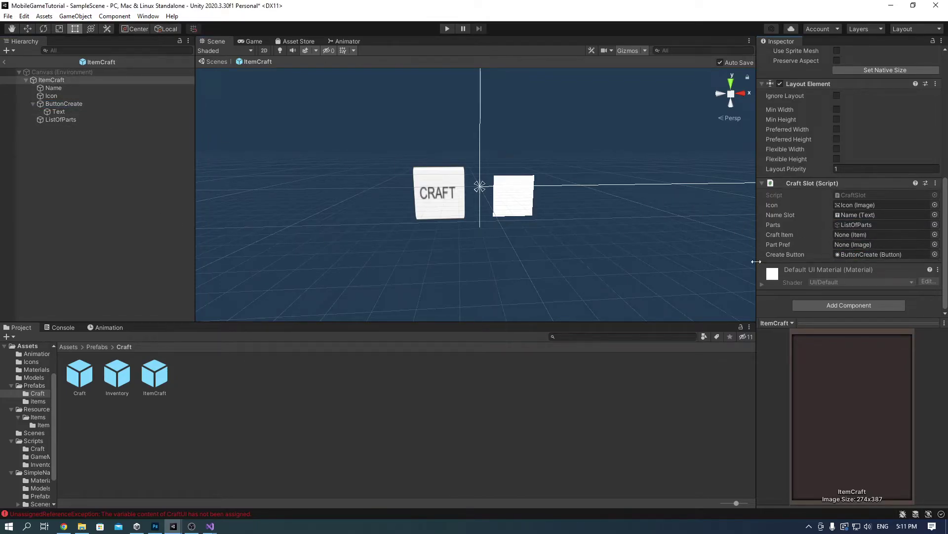
Step: Leave the ItemCraft prefab and return to SampleScene
left_click(5, 62)
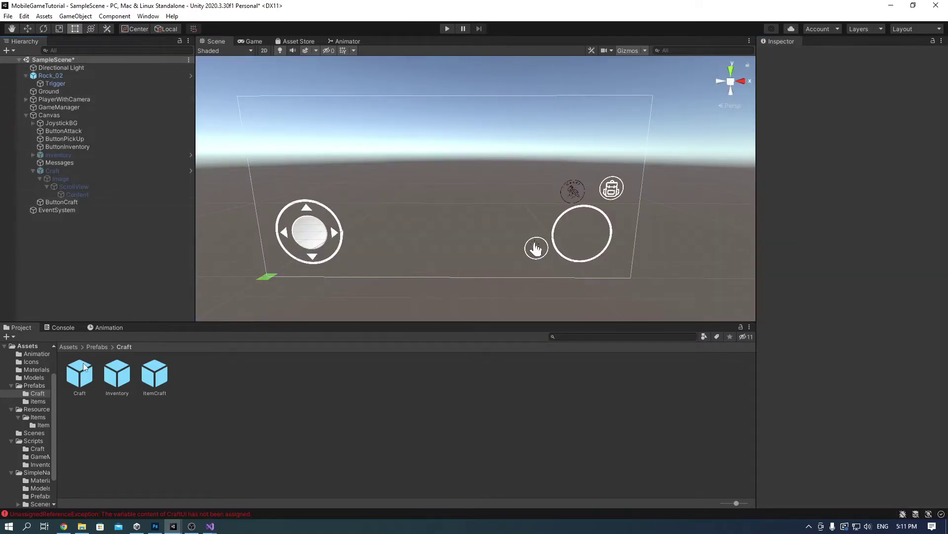
double_click(157, 380)
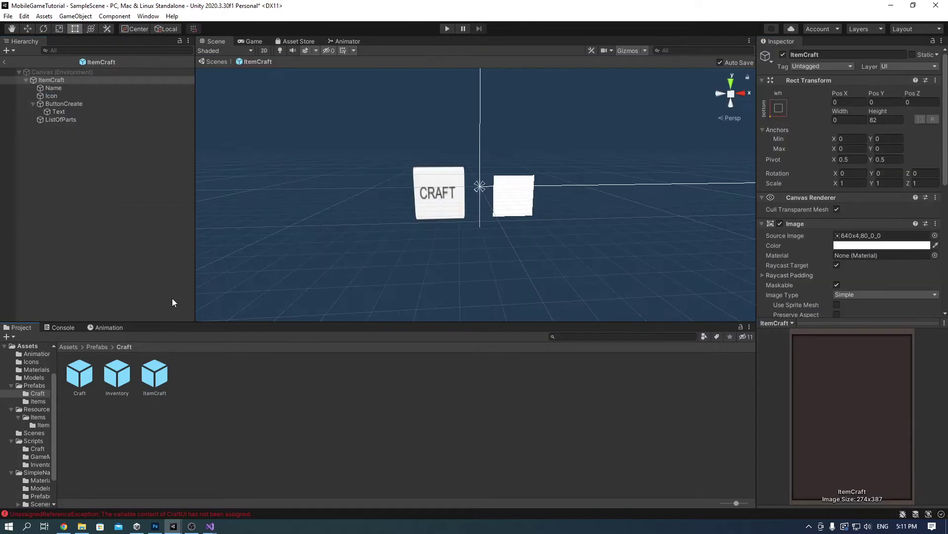
left_click(5, 62)
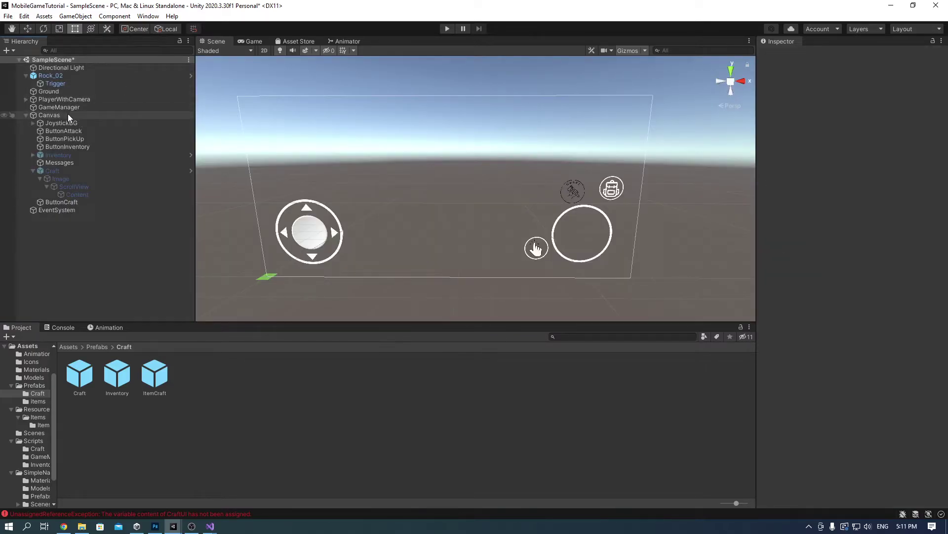
Step: Add a UI Image as a child of Canvas and name it Part
left_click(67, 114)
right_click(67, 115)
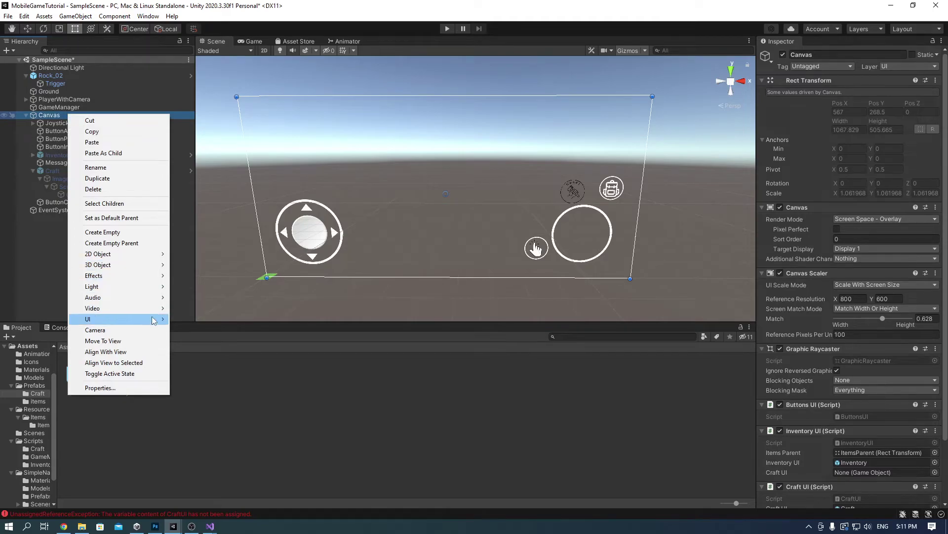
mouse_move(152, 319)
left_click(207, 336)
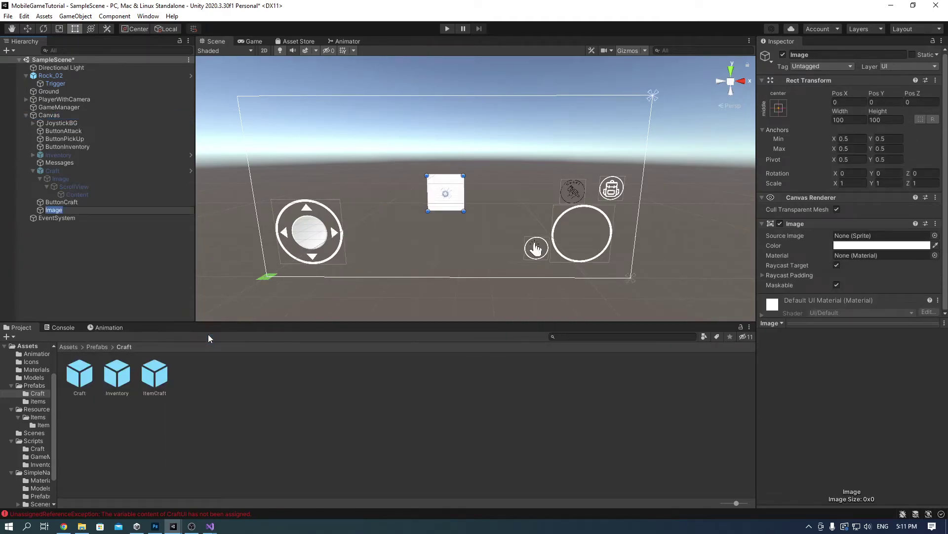
type("Part")
key("Return")
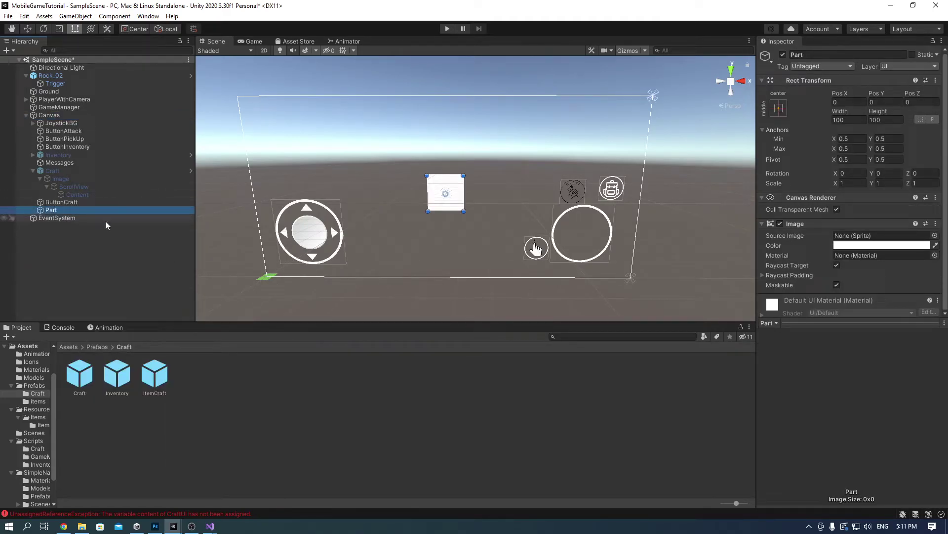
Step: Save the Part image as a prefab in the Prefabs/Craft folder
left_click_drag(63, 213, 193, 375)
left_click(53, 210)
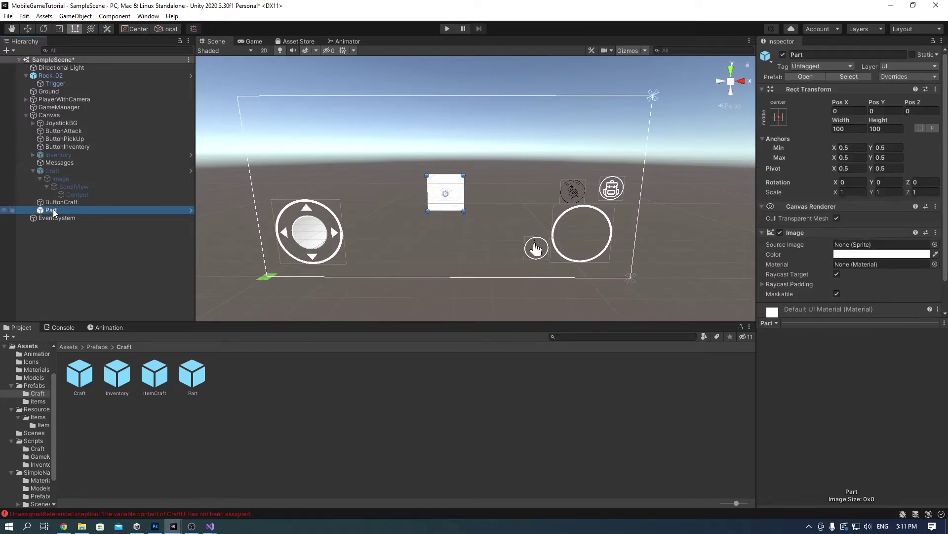
Step: Delete the Part instance from SampleScene and open the Part prefab for editing
key("Delete")
double_click(205, 373)
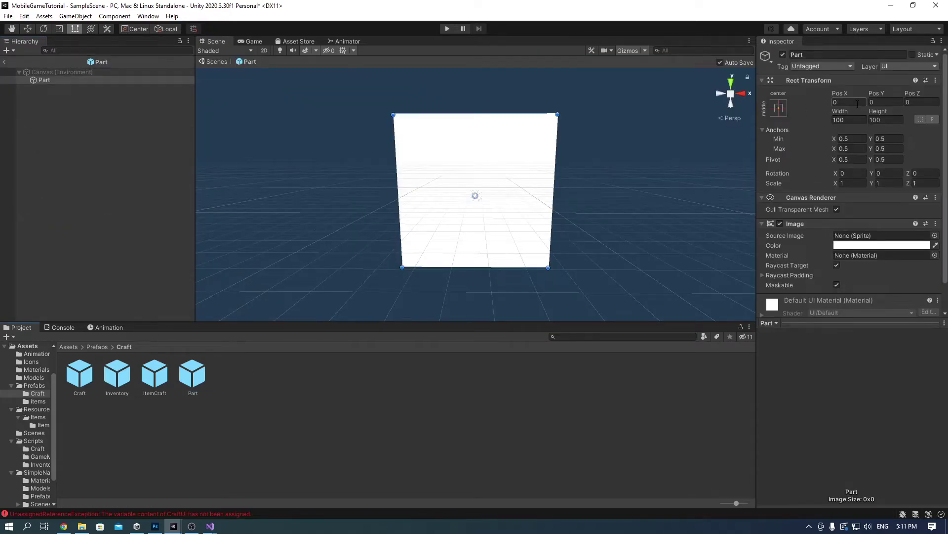
Step: Anchor the Part image to the bottom left and set its Pos X and Pos Y to 0
left_click(779, 108)
left_click(813, 228)
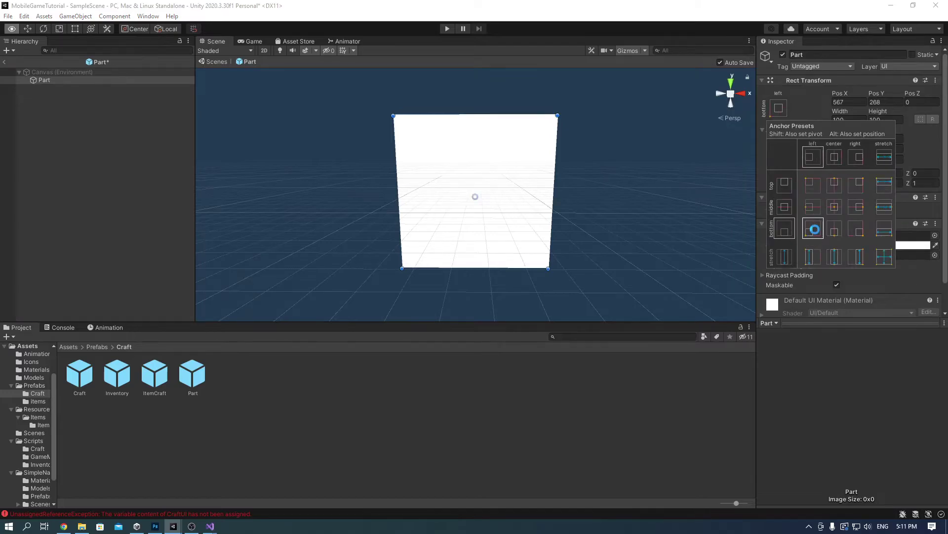
key("f")
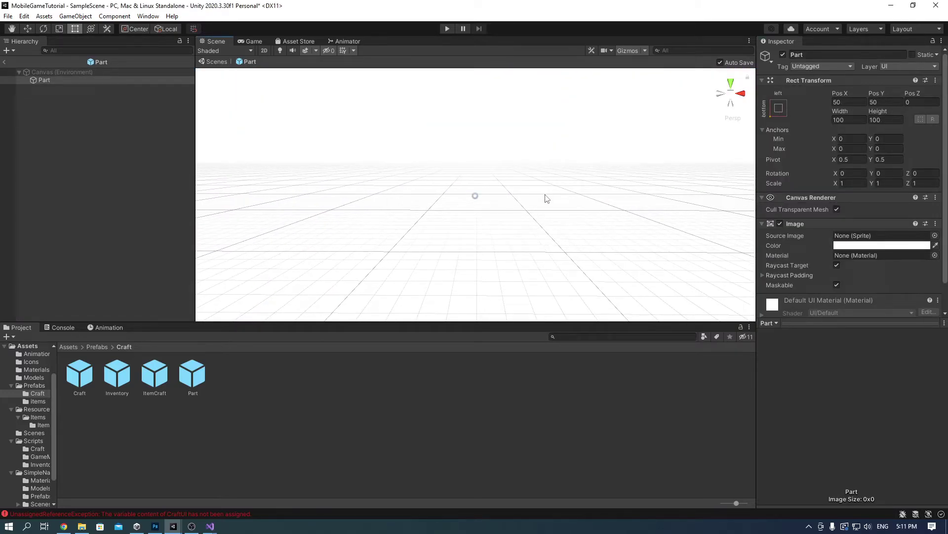
scroll(544, 191, "down", 15)
scroll(544, 181, "up", 8)
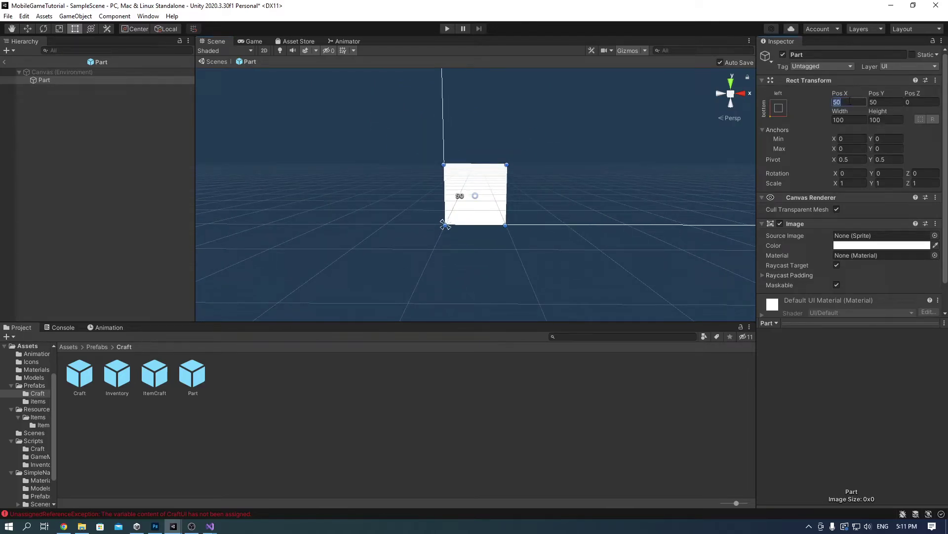
type("0")
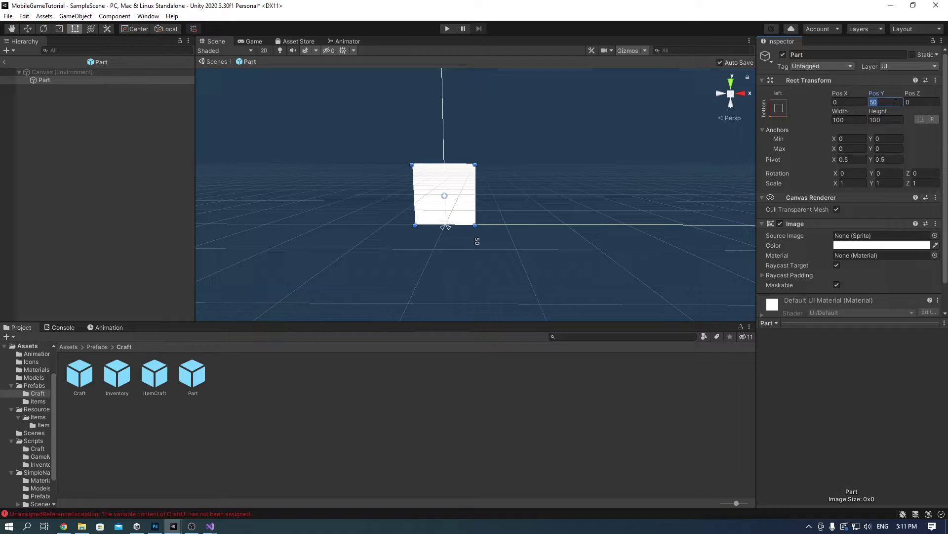
type("0")
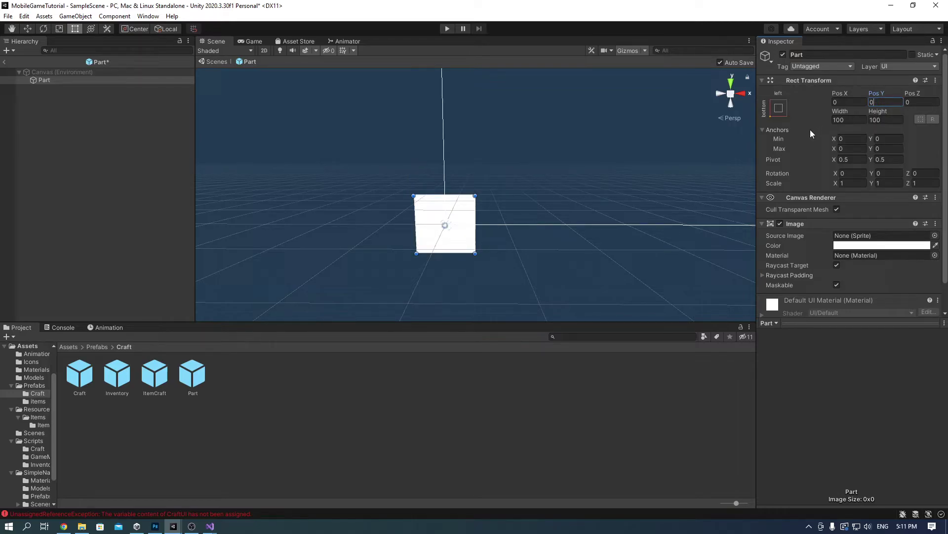
Step: Set the Part image's scale to 0.6 on X, Y and Z
key("BackSpace")
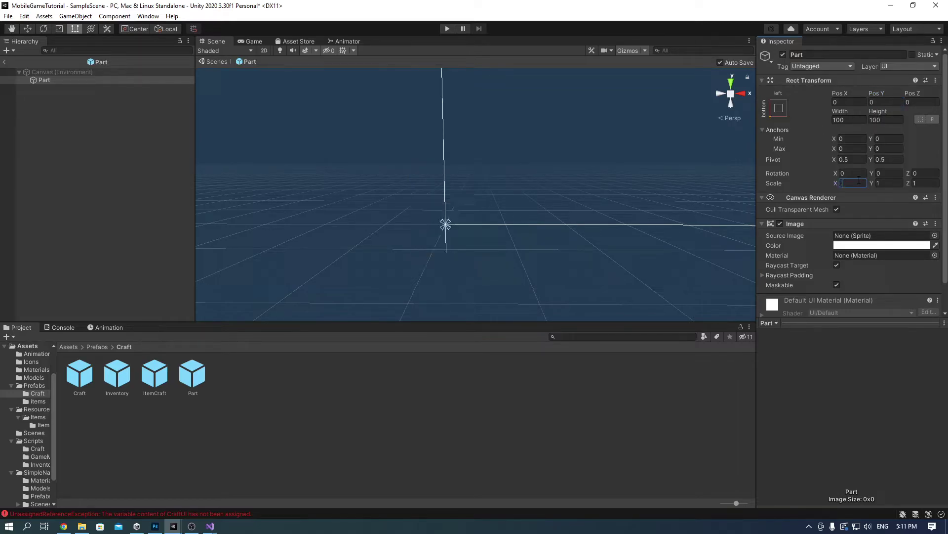
type("0.6")
key("Tab")
key("BackSpace")
type(".6")
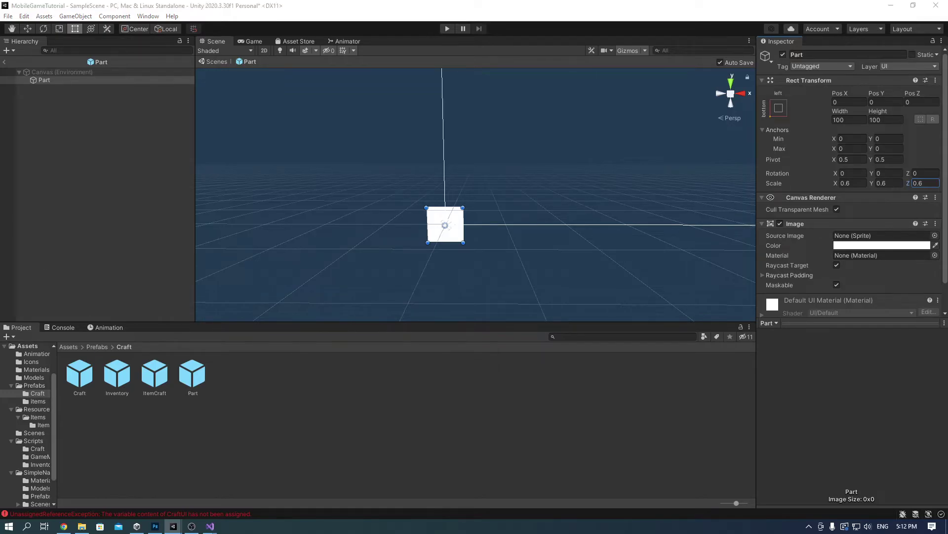
Step: Show the project's Icons folder, switch to Chrome and search Google Images for "wood icon"
left_click(69, 347)
double_click(118, 375)
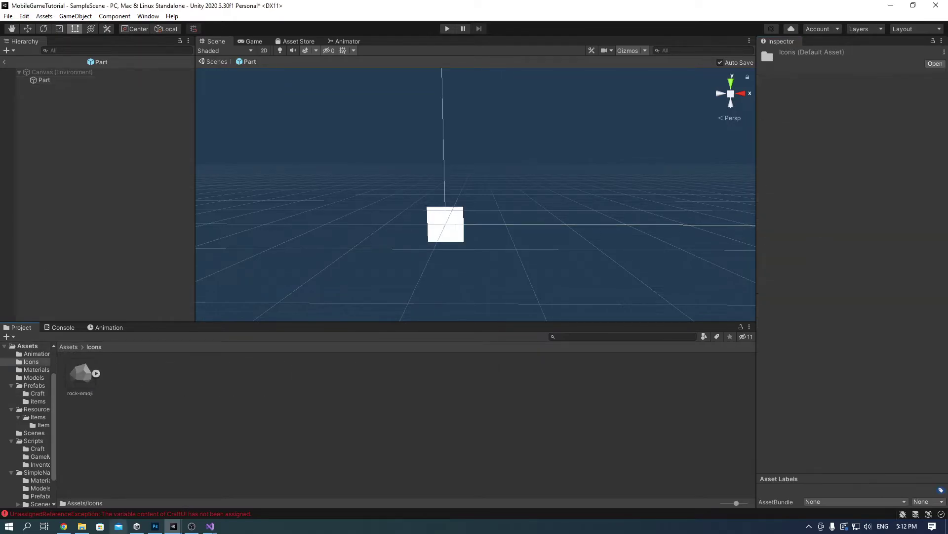
left_click(64, 527)
key("Delete")
key("Delete")
key("Delete")
key("Delete")
key("Delete")
type("wood")
key("Return")
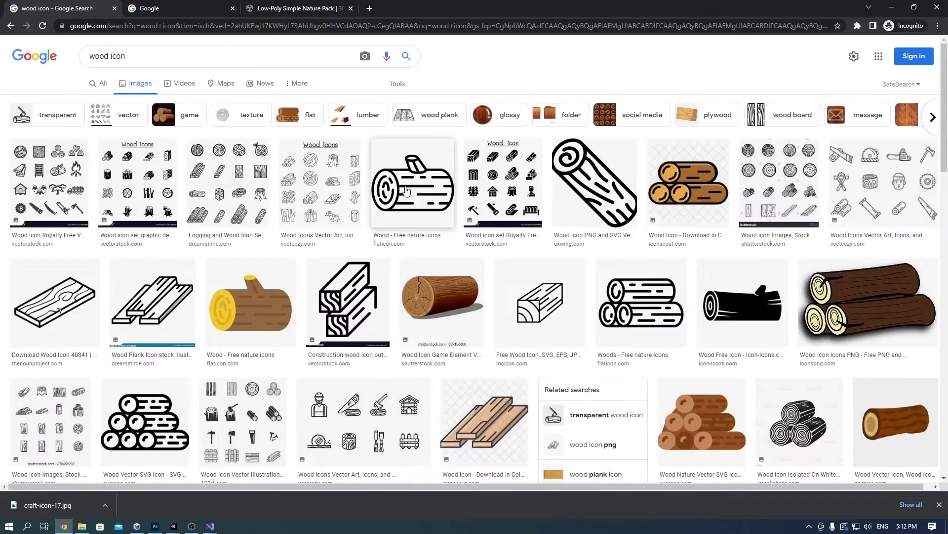
Step: Browse the wood icon results and download a black outline PNG of three stacked logs
scroll(707, 341, "down", 1)
left_click(710, 370)
scroll(445, 324, "down", 3)
left_click(395, 327)
scroll(586, 281, "up", 4)
scroll(635, 290, "down", 2)
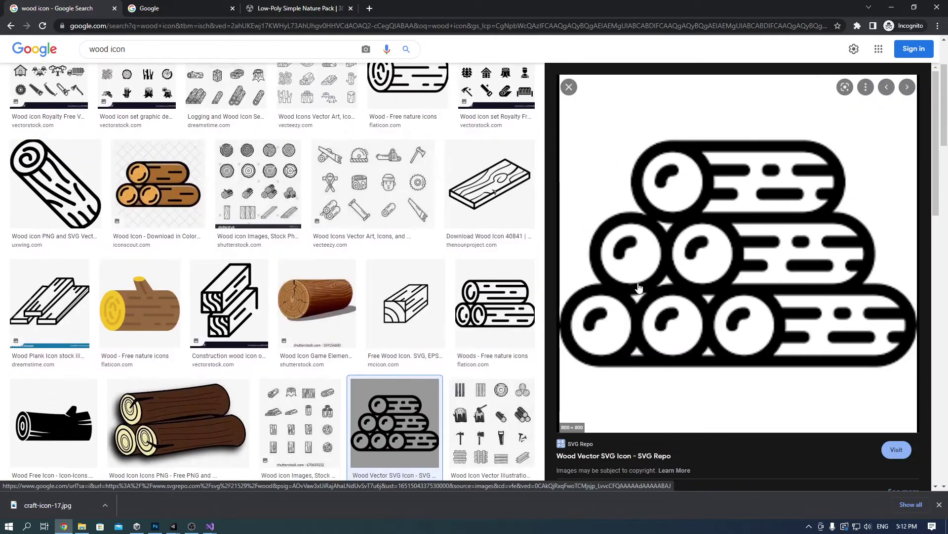
right_click(653, 274)
scroll(618, 346, "down", 3)
left_click(612, 363)
right_click(705, 213)
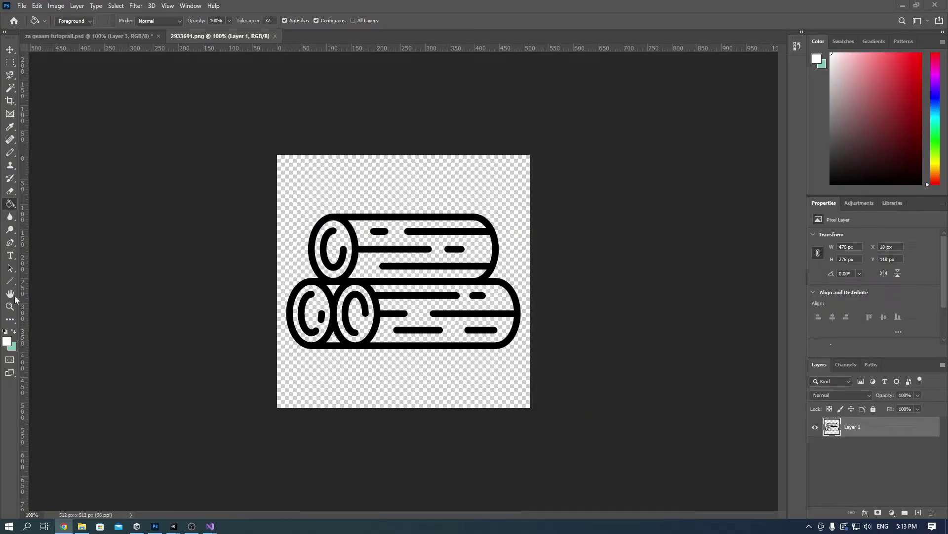
Step: In Photoshop, fill all three logs with brown using the Paint Bucket and export the image as wood to the project's Icons folder
key("i")
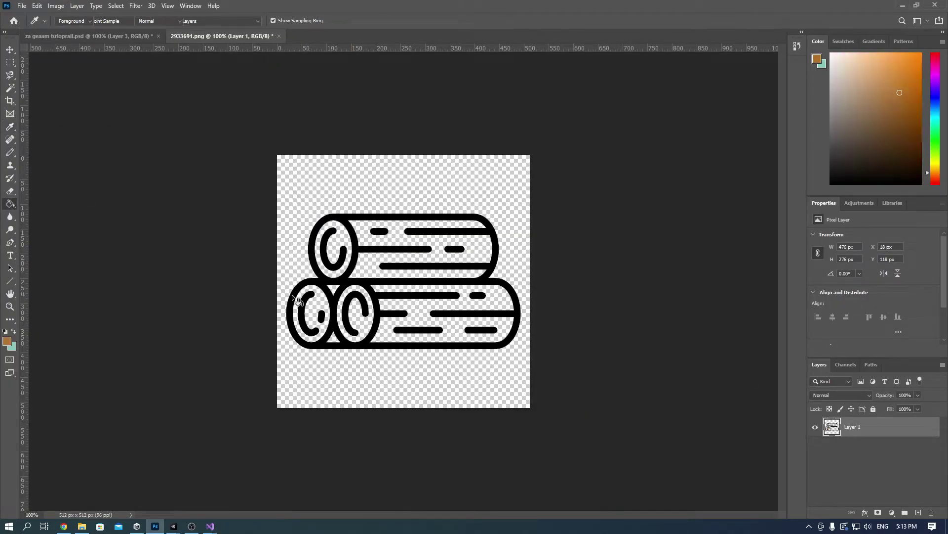
left_click(419, 257)
left_click(320, 238)
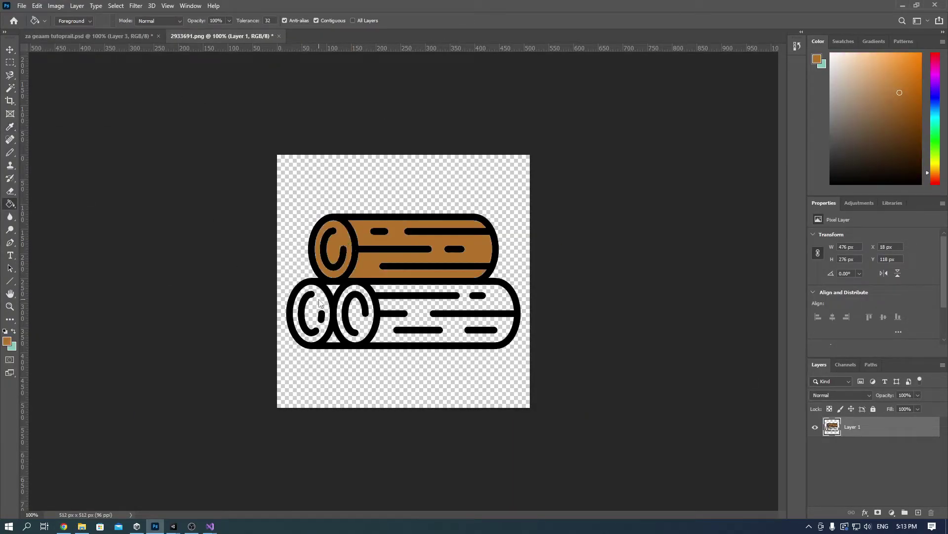
left_click(298, 302)
left_click(344, 299)
left_click(426, 314)
key("ctrl+shift+s")
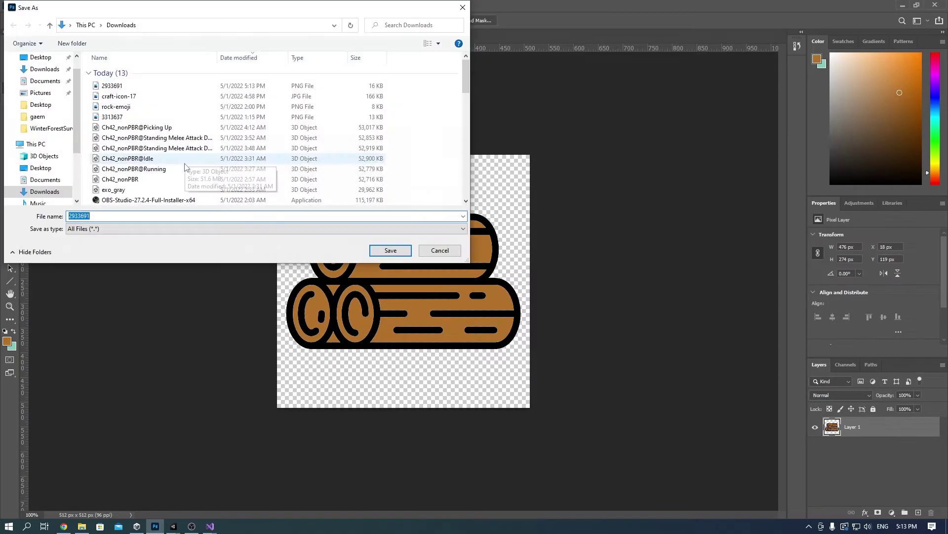
left_click(40, 105)
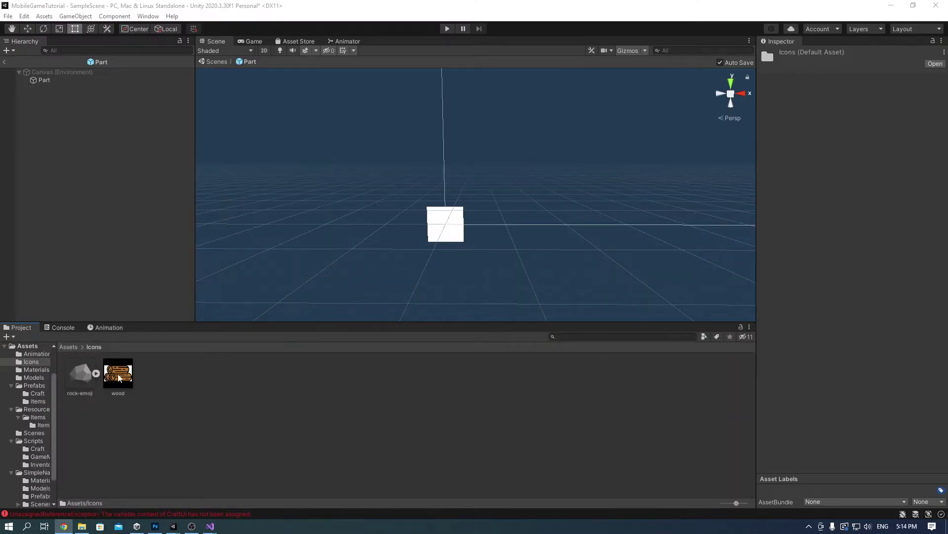
Step: In Unity, apply the Sprite (2D and UI) texture type to wood and assign it as the Part prefab's Source Image
left_click(933, 309)
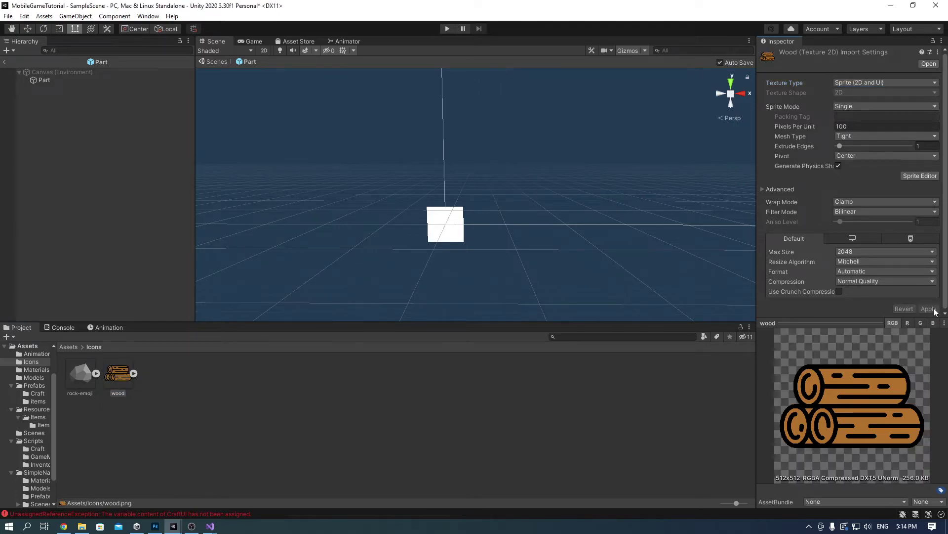
left_click(74, 80)
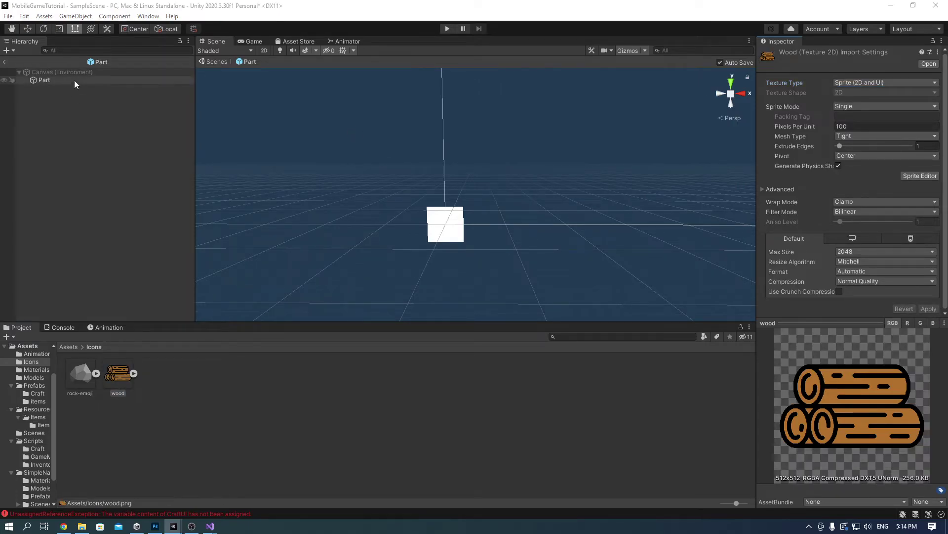
left_click_drag(117, 377, 883, 236)
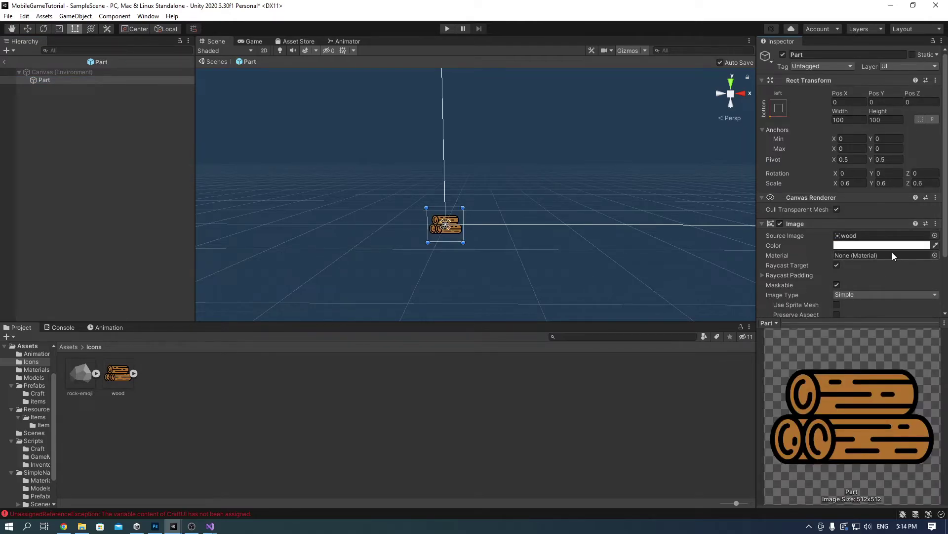
scroll(898, 254, "down", 3)
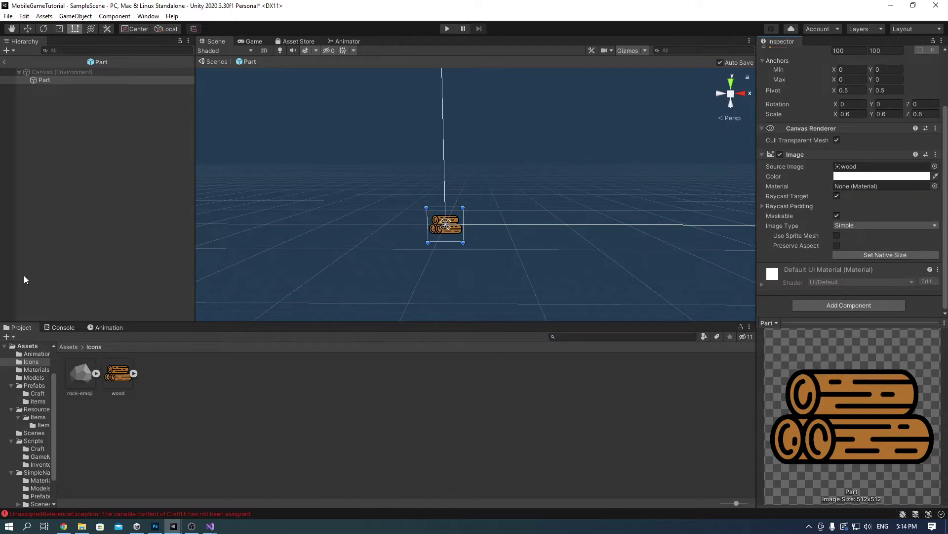
scroll(857, 127, "up", 3)
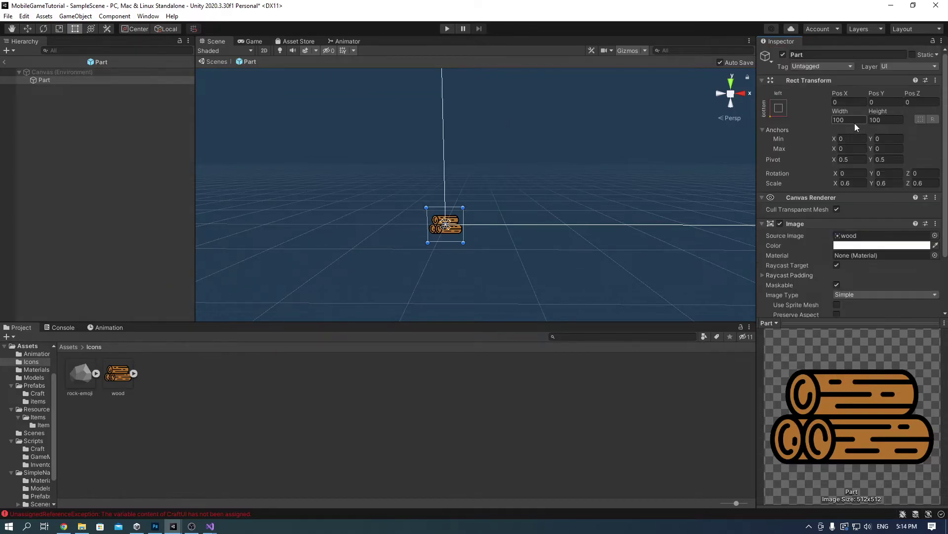
left_click(6, 62)
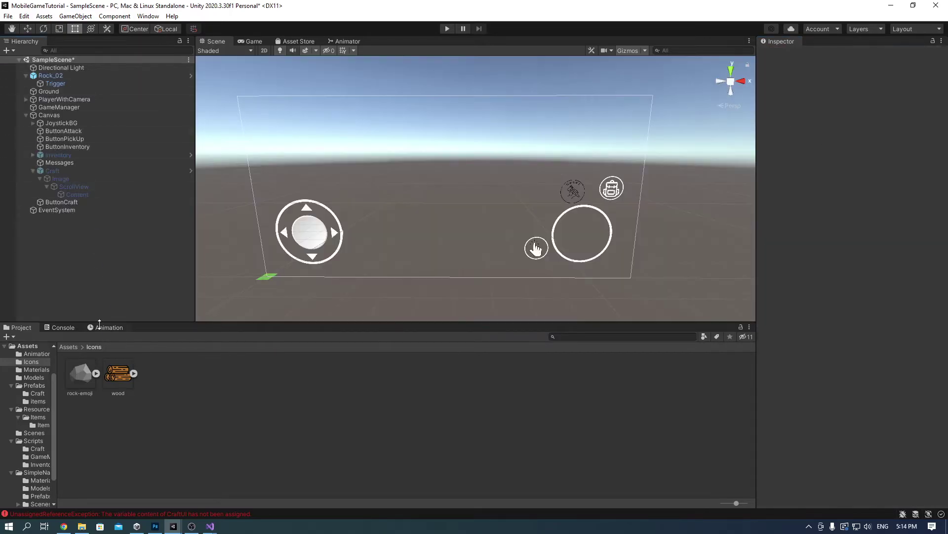
Step: Open the ItemCraft prefab from Prefabs/Craft and assign the Part prefab to its Craft Slot script
left_click(69, 347)
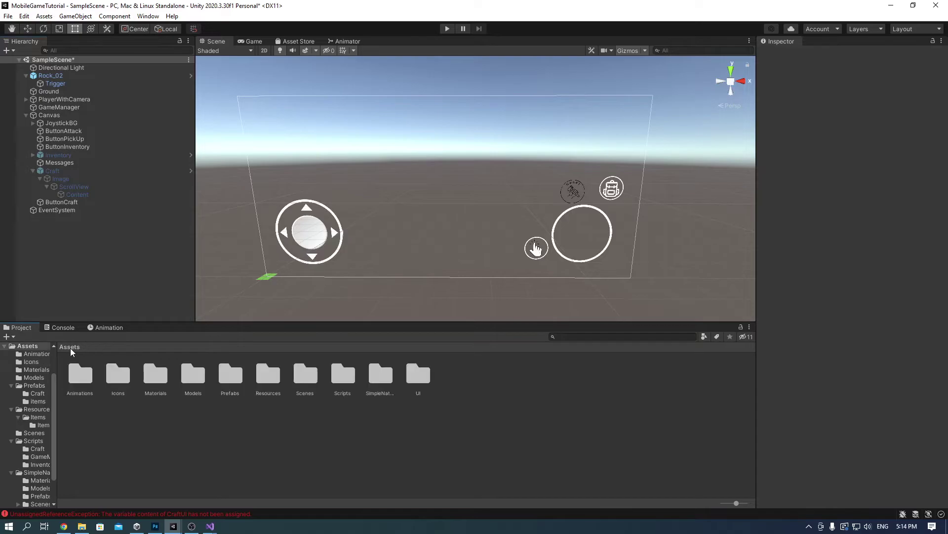
double_click(239, 383)
double_click(74, 378)
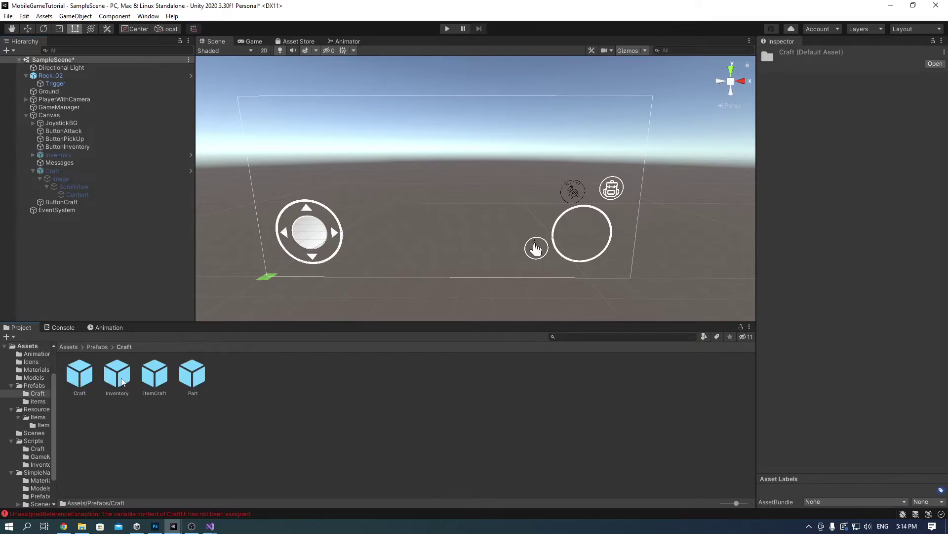
double_click(152, 380)
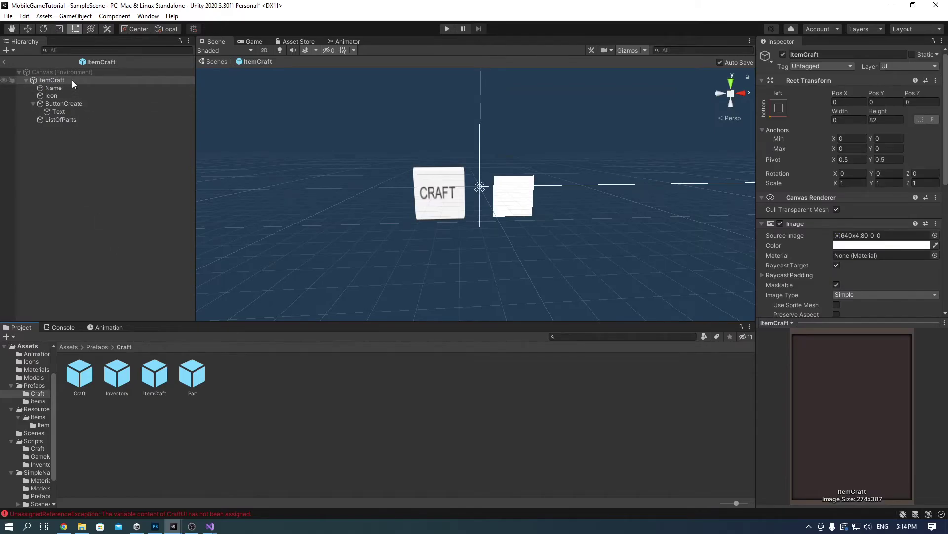
scroll(834, 233, "down", 5)
left_click_drag(192, 374, 856, 247)
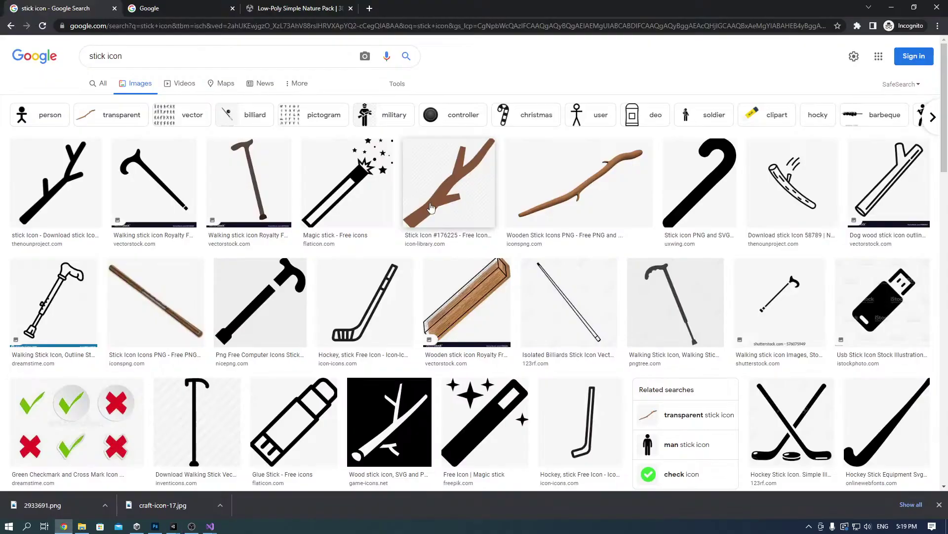
Step: In Chrome, download the black branch PNG from thenounproject.com in the "stick icon" image results
left_click(431, 210)
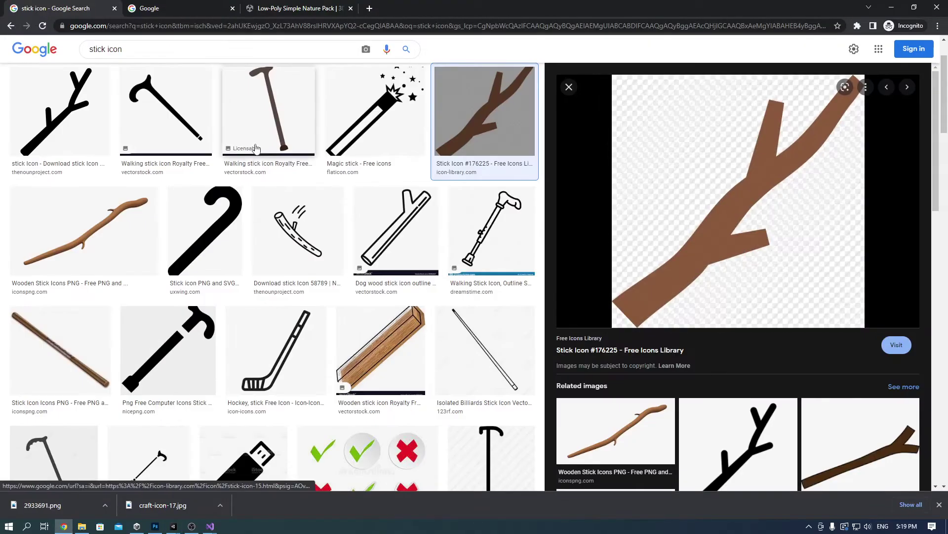
key("Right")
left_click(60, 111)
right_click(751, 148)
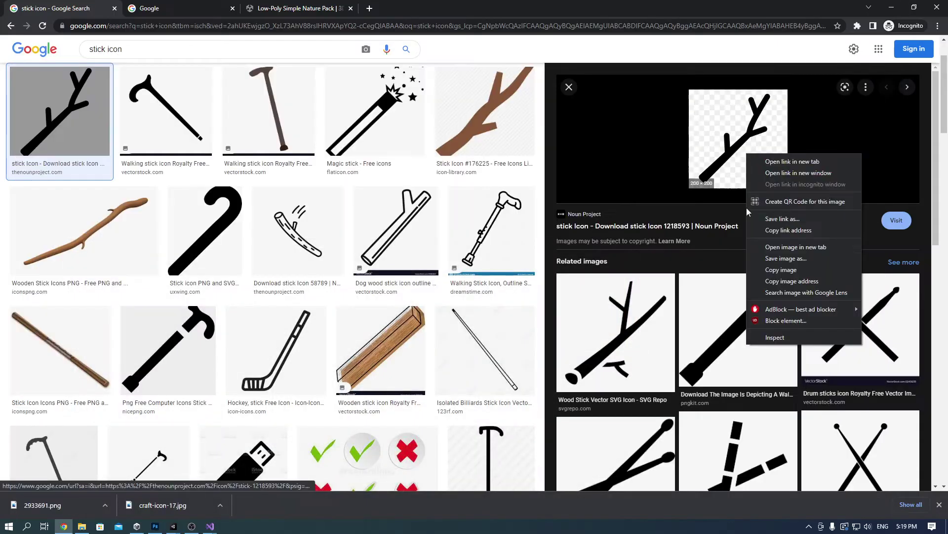
left_click(763, 208)
key("Return")
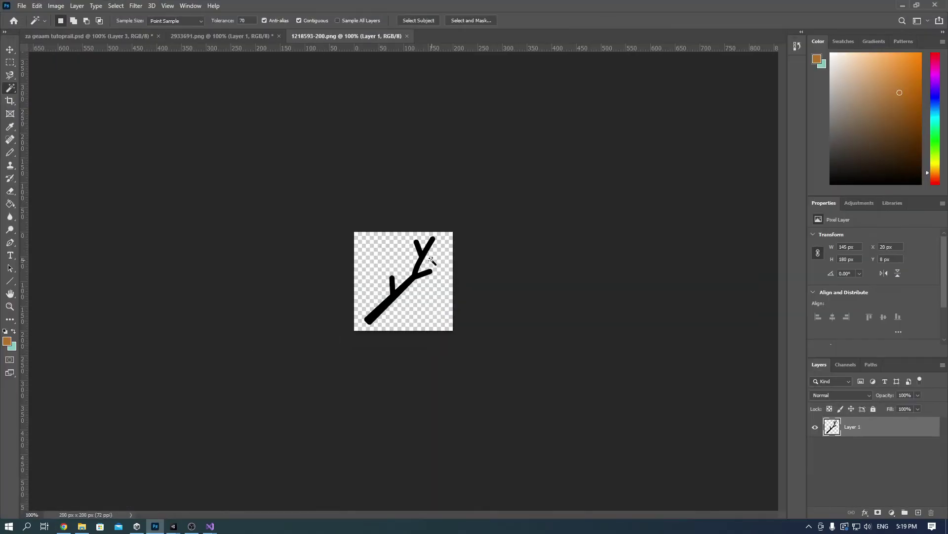
Step: In Photoshop, recolour the branch with the brown foreground colour and export it as stick to the project's Icons folder
key("alt+BackSpace")
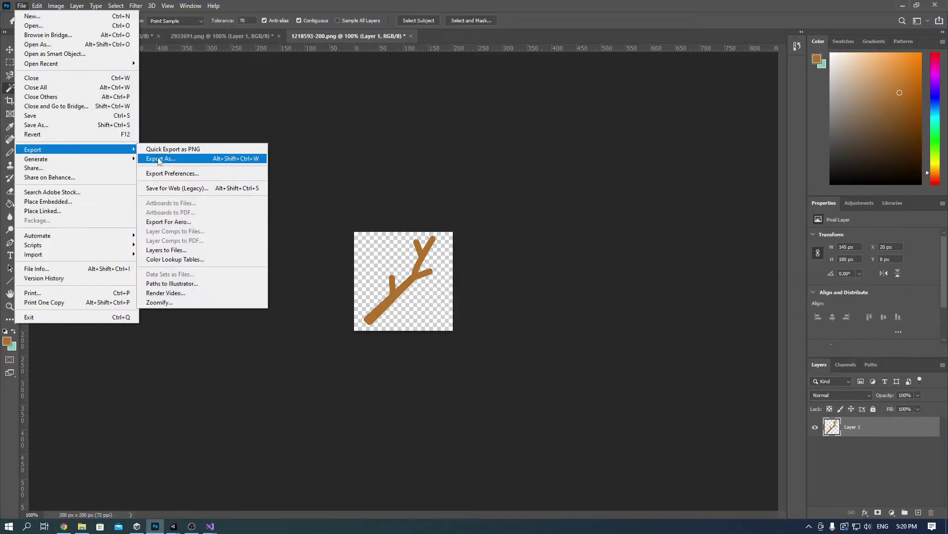
left_click(169, 157)
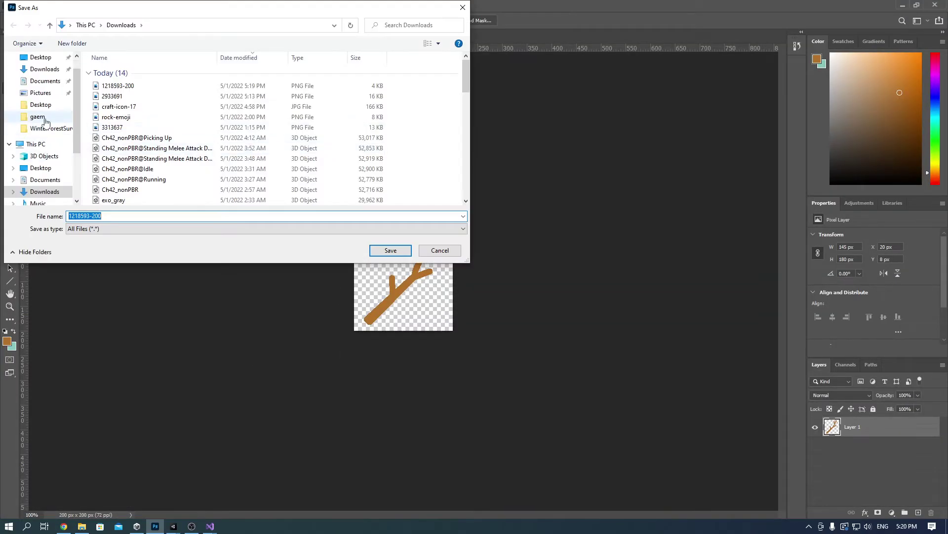
left_click(39, 123)
type("stick")
key("Return")
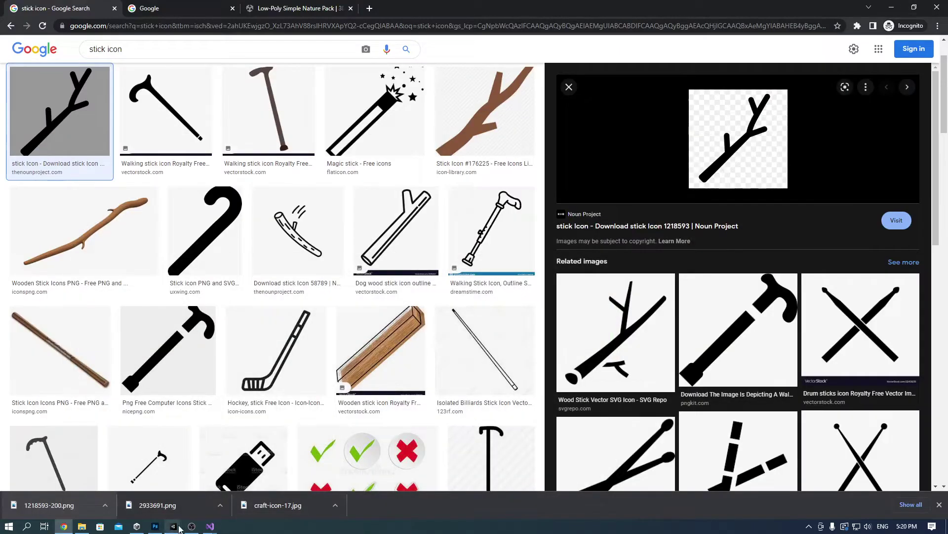
Step: In Unity, set the stick image's texture type to Sprite (2D and UI) and apply the import settings
left_click(175, 527)
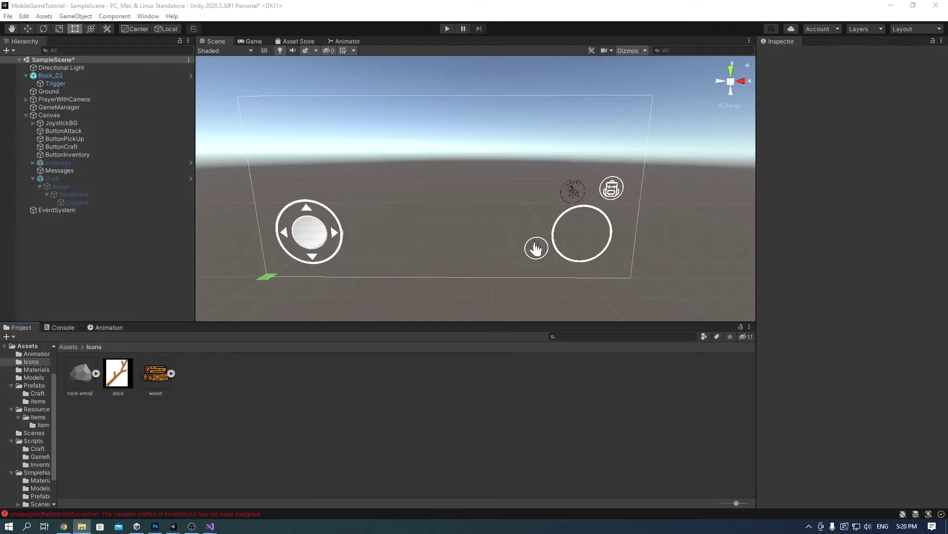
left_click(118, 373)
left_click(871, 83)
left_click(872, 126)
left_click(929, 308)
Step: Open the Resources/Items/Item folder and delete the asset next to Rock
left_click(68, 347)
double_click(275, 374)
double_click(80, 374)
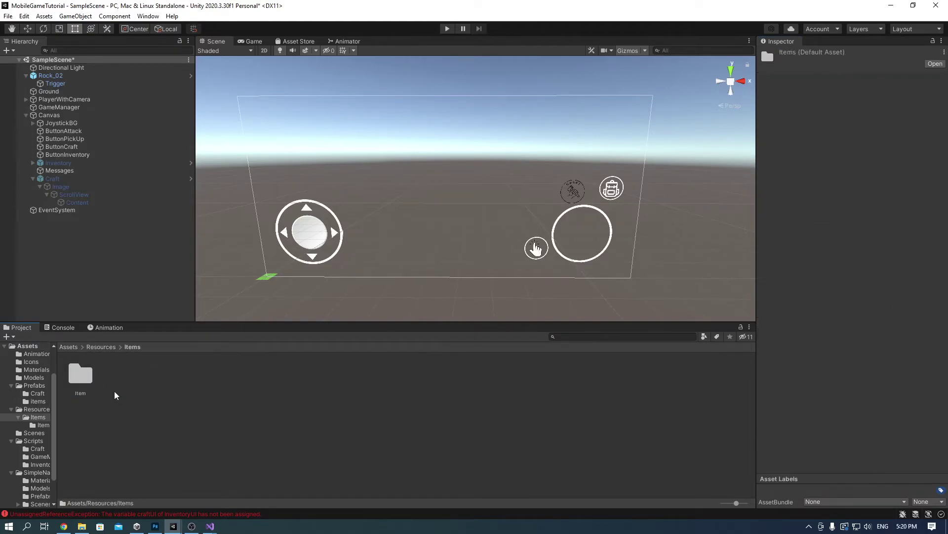
double_click(79, 374)
left_click(132, 383)
key("Delete")
left_click(502, 284)
Step: Create an Inventory Item asset named Stick in Resources/Items/Item, with the name Stick and the stick sprite as its icon
right_click(139, 397)
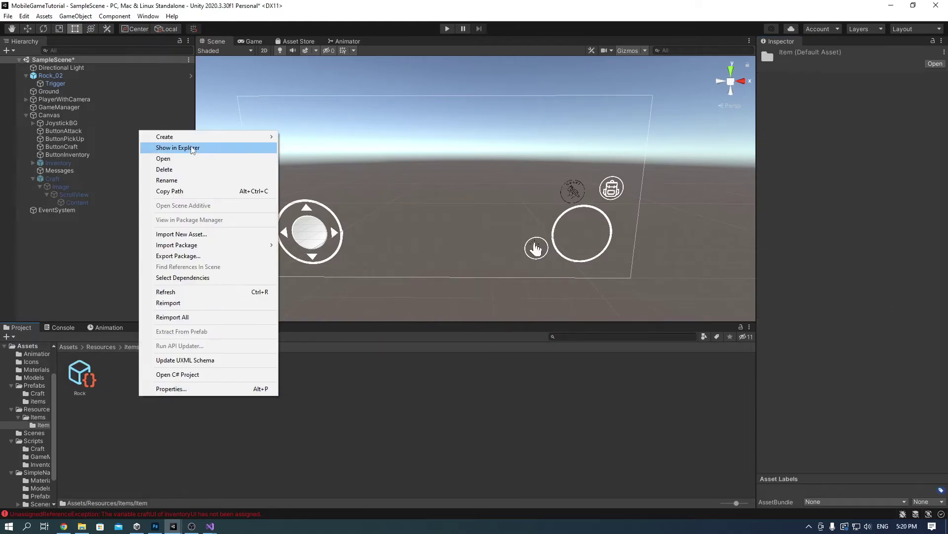
mouse_move(222, 136)
mouse_move(316, 119)
left_click(420, 120)
type("Stick")
key("Return")
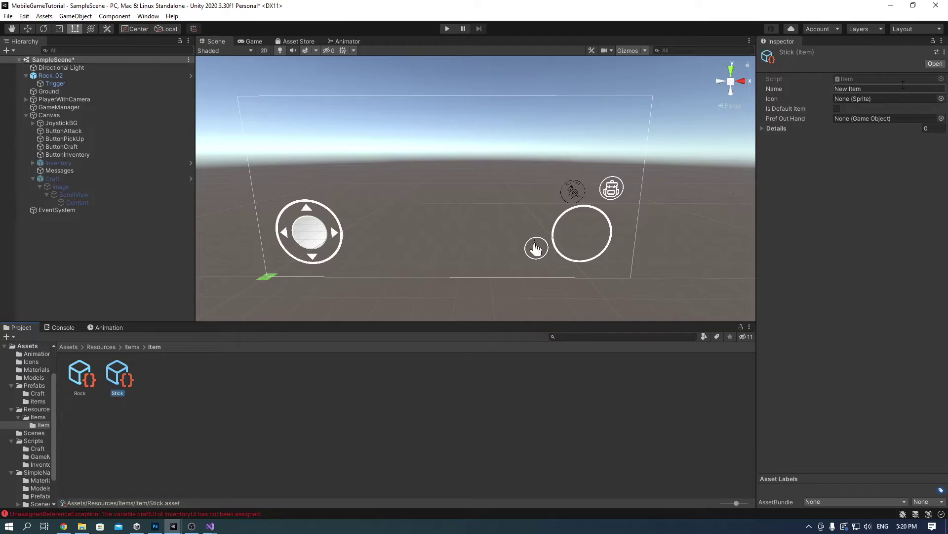
left_click(941, 98)
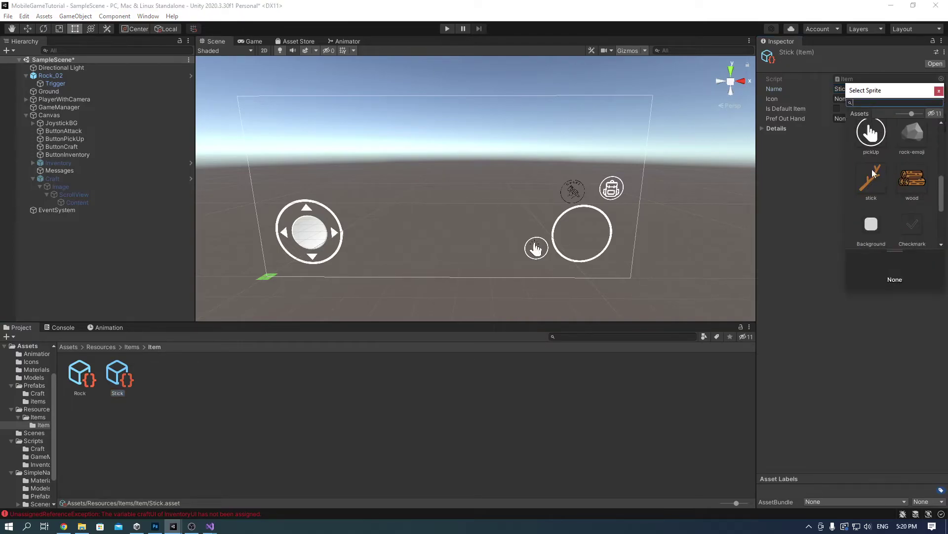
double_click(870, 132)
Step: Place the Branch_01 prefab from SimpleNaturePack/Prefabs on the ground near Rock_02, at about X -5.33, Z 3.53
left_click(68, 346)
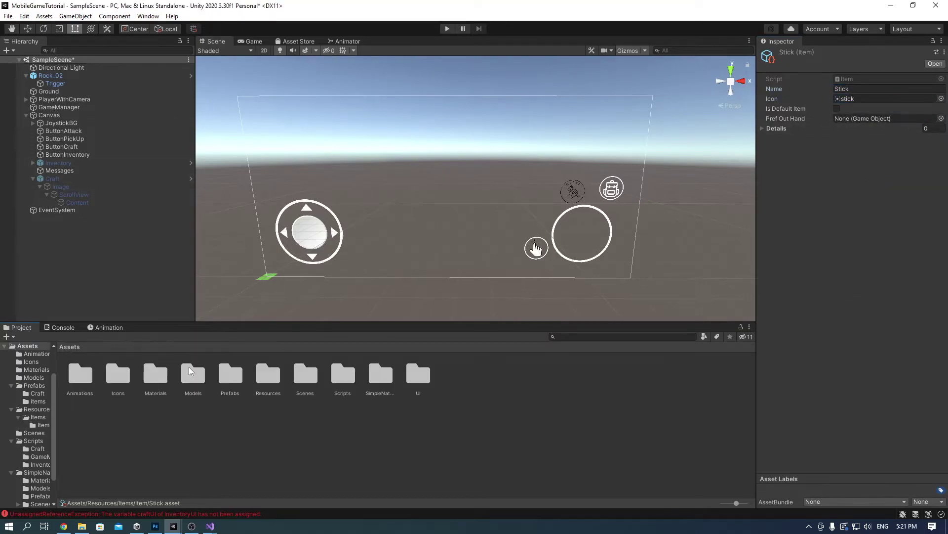
double_click(384, 374)
double_click(155, 373)
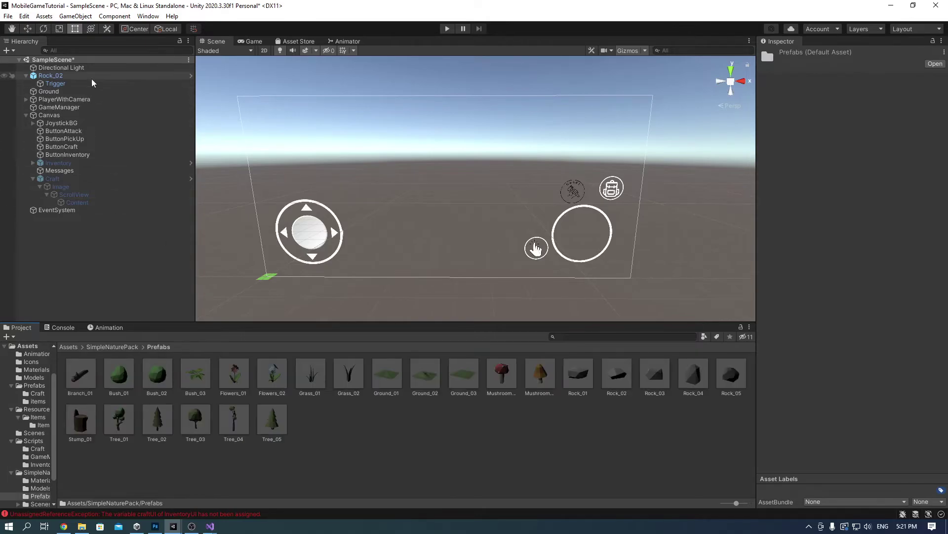
double_click(50, 75)
scroll(568, 302, "down", 5)
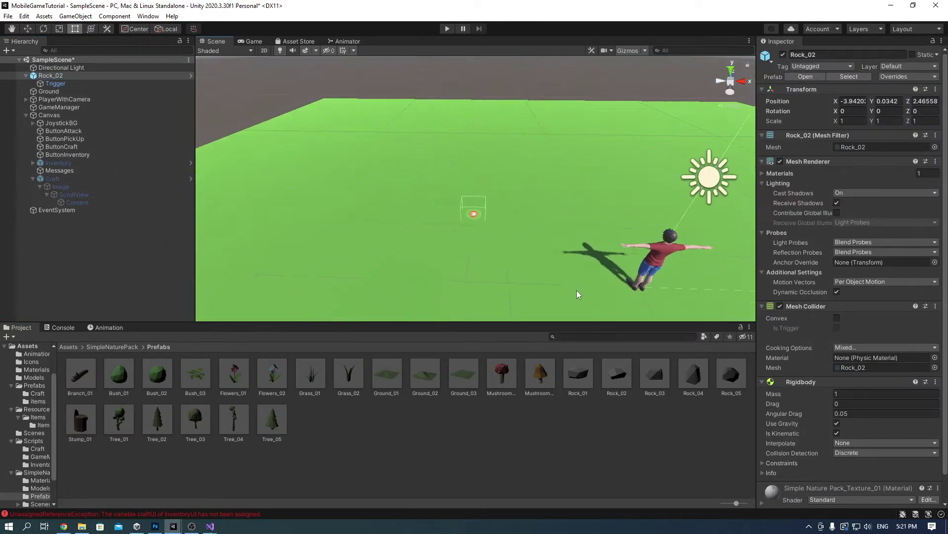
left_click_drag(81, 374, 418, 223)
scroll(406, 247, "up", 3)
middle_click_drag(398, 265, 417, 253)
key("w")
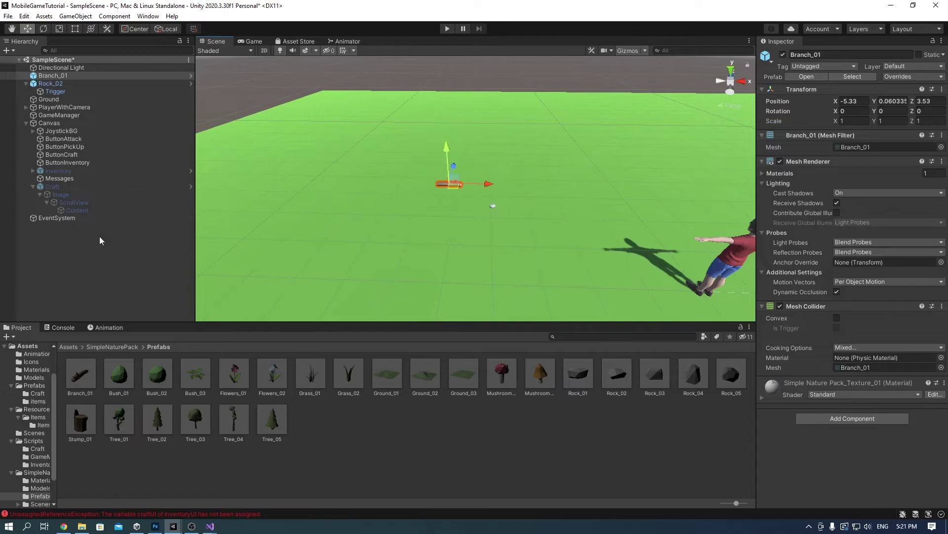
Step: Open the Prefabs/items folder and rename the scene's Branch_01 object as Stick
left_click(68, 347)
double_click(236, 374)
double_click(119, 374)
left_click(52, 75)
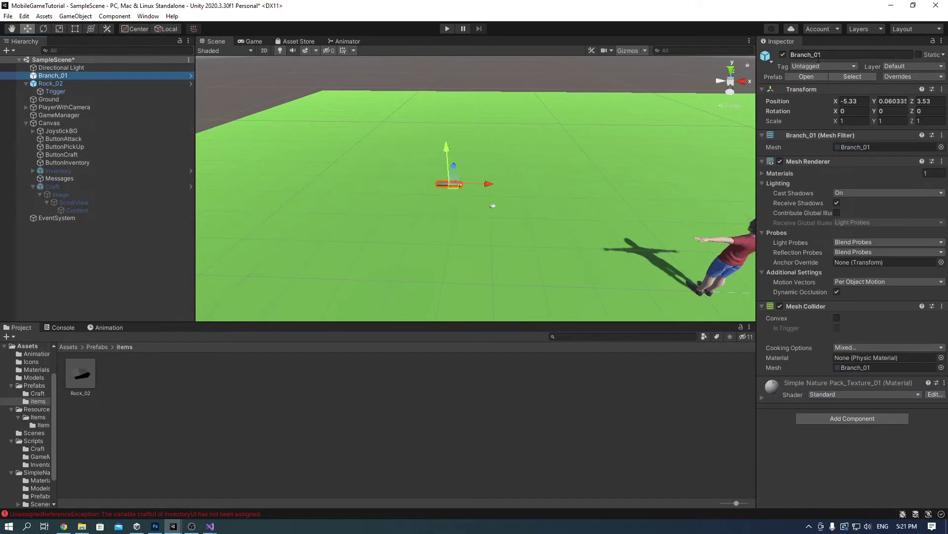
left_click(819, 55)
left_click(55, 84)
left_click(62, 77)
key("f")
scroll(419, 186, "down", 5)
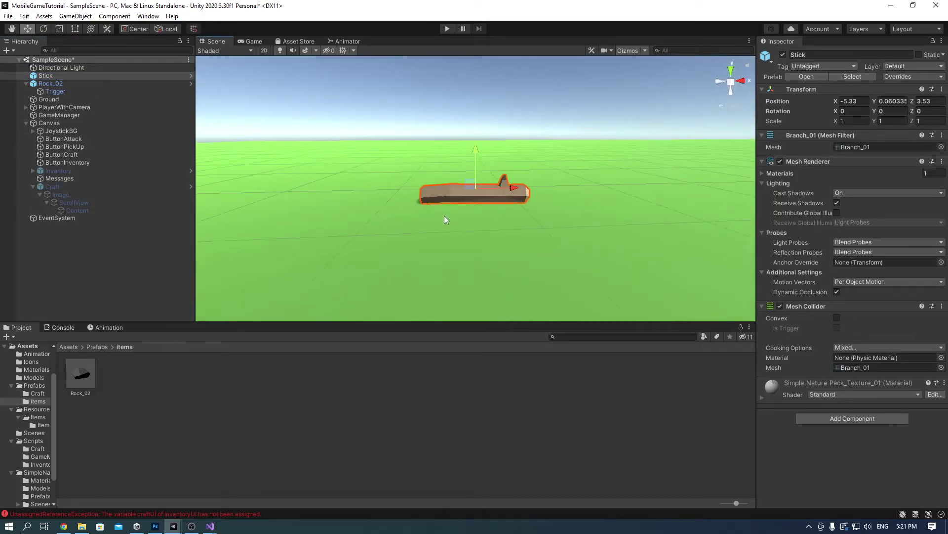
Step: Add an empty child object named Trigger to Stick
right_click(49, 76)
left_click(119, 215)
type("Trigger")
key("Return")
Step: Add a Box Collider to Stick's Trigger, reshape it to about 0.65 high with centre Y about 0.18, and enable Is Trigger
left_click(56, 99)
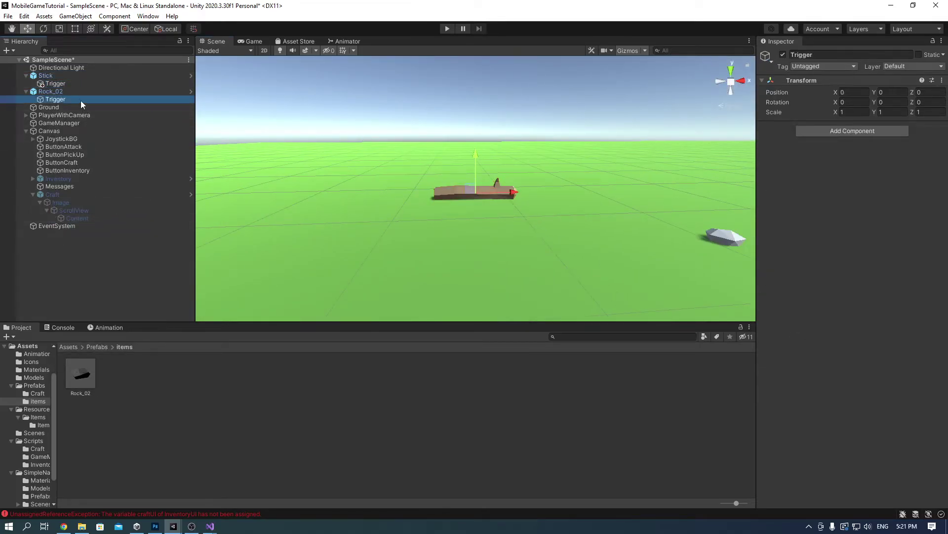
left_click(77, 84)
left_click(848, 134)
type("box")
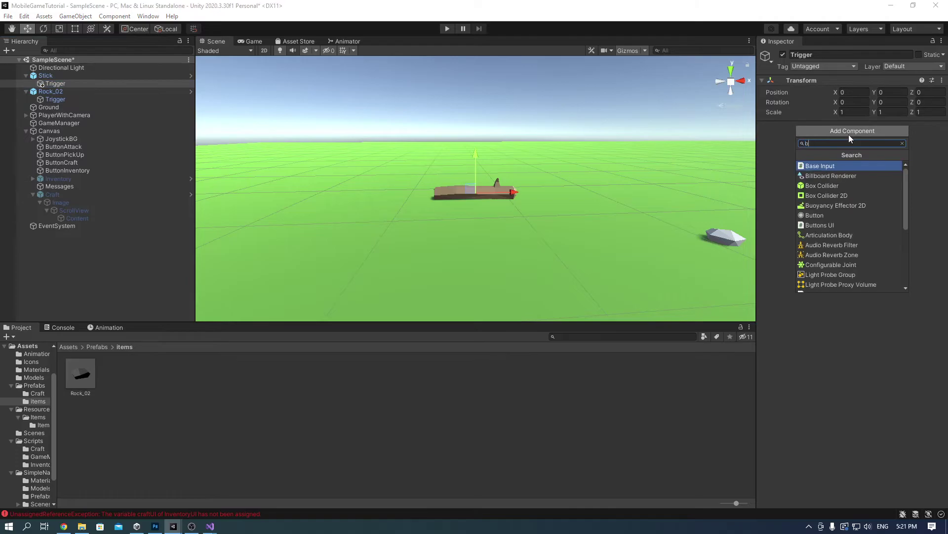
key("Return")
middle_click_drag(642, 148, 609, 213)
left_click(840, 140)
left_click_drag(447, 293, 486, 272)
left_click(836, 152)
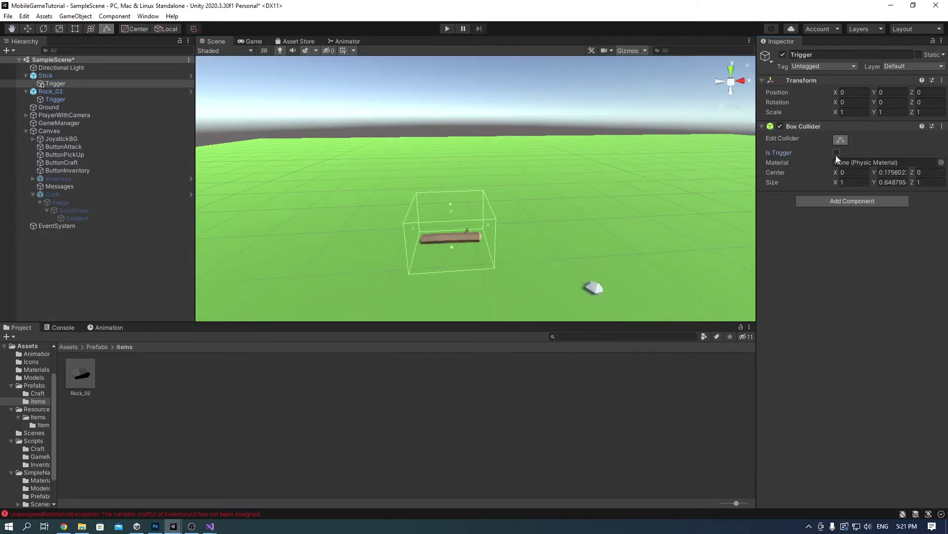
Step: Add a Mesh Filter with the Cube mesh to Stick's Trigger
left_click(83, 97)
left_click(89, 85)
left_click(887, 197)
type("mesh")
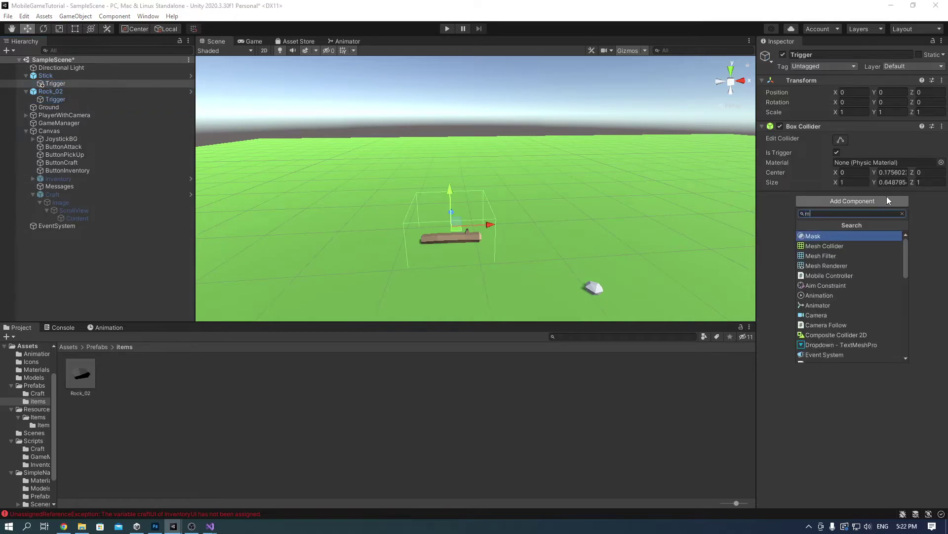
key("Down")
key("Return")
left_click(941, 208)
type("cube")
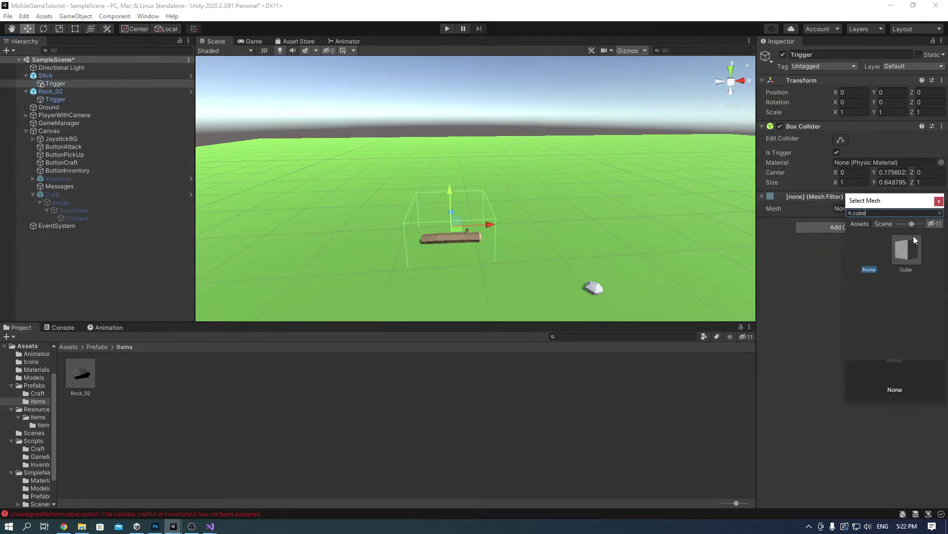
double_click(913, 240)
Step: Add the Item Pickup script to Stick's Trigger, with the Stick item as Item and the Stick object as Parent
left_click(79, 99)
left_click(81, 85)
left_click(873, 227)
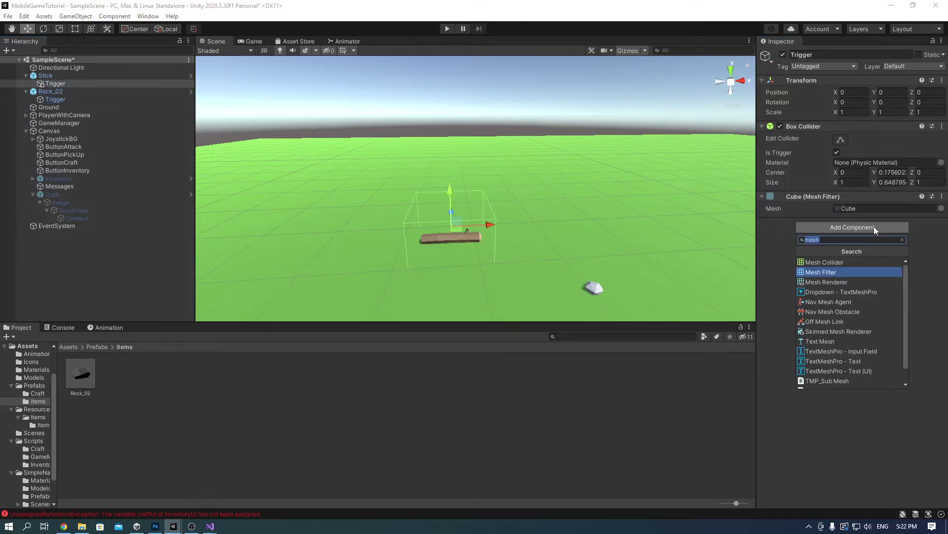
type("item")
key("Return")
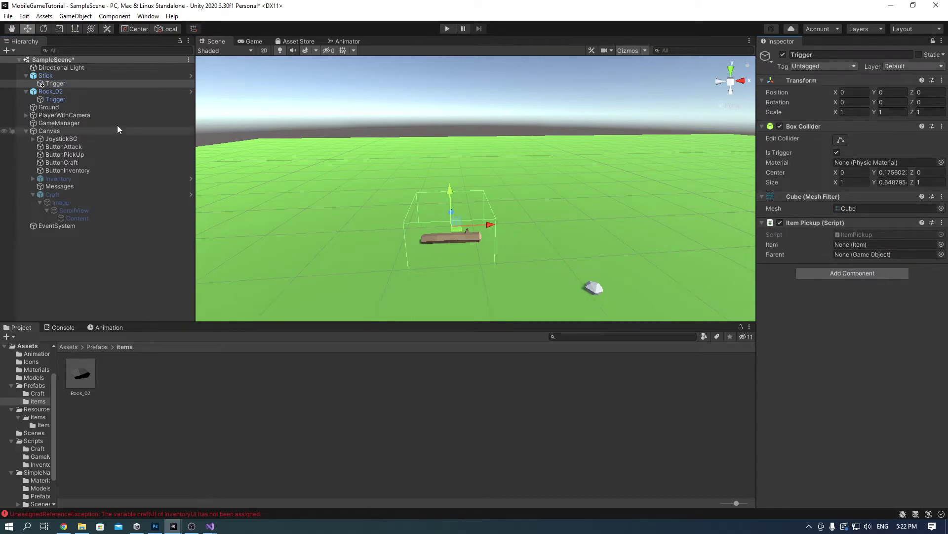
left_click_drag(45, 75, 864, 244)
left_click(36, 409)
double_click(80, 373)
double_click(79, 375)
Step: Save the Stick object as a prefab in Prefabs/items and check its Trigger against Rock_02's
left_click(34, 385)
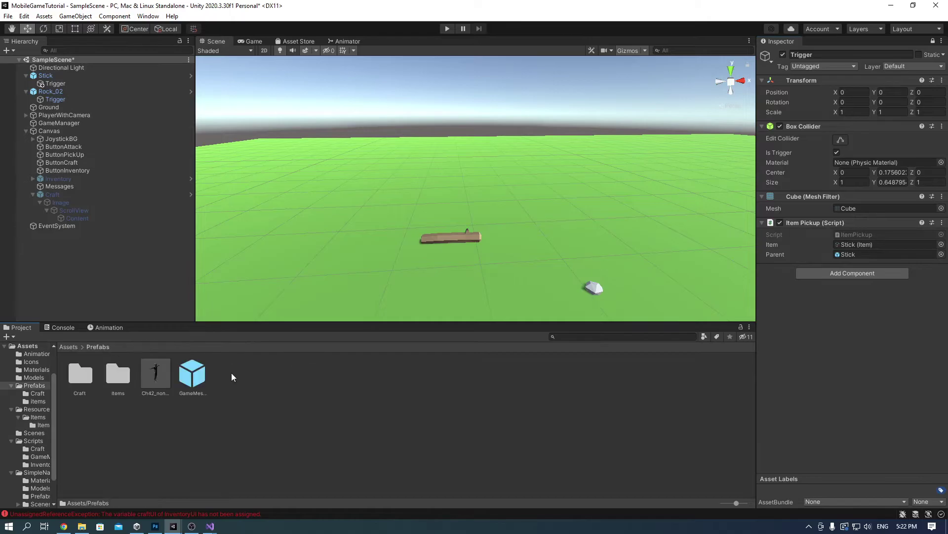
double_click(112, 373)
left_click(84, 76)
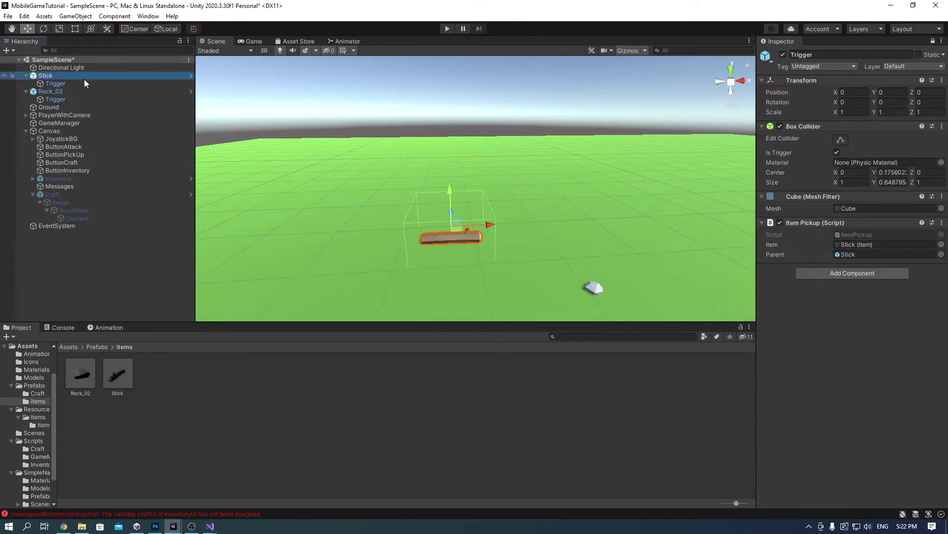
left_click(63, 93)
left_click(65, 83)
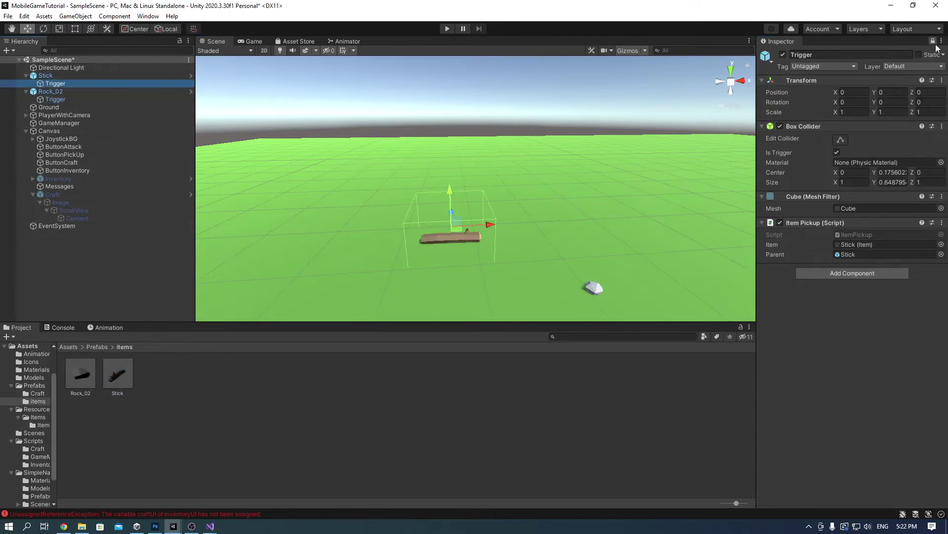
left_click(130, 99)
left_click(126, 83)
left_click_drag(119, 374, 120, 377)
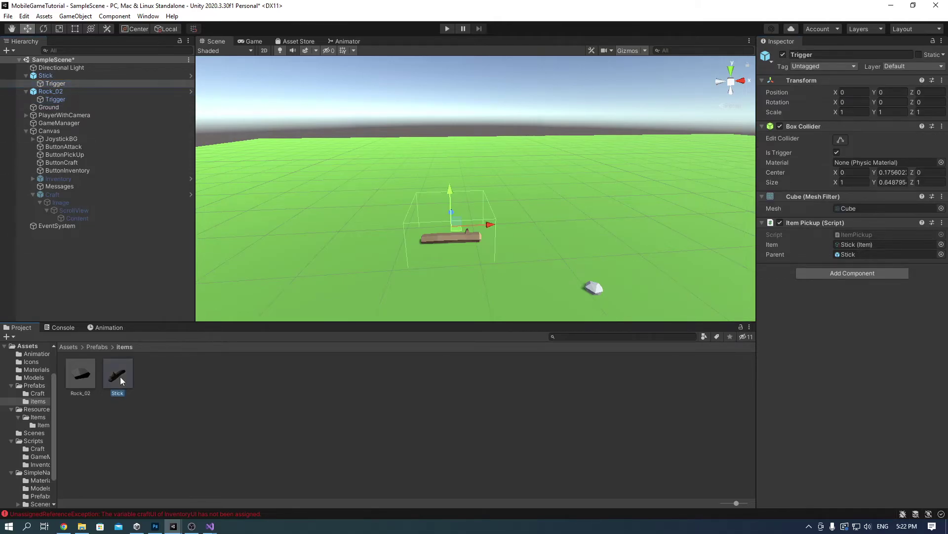
Step: Assign the Stick prefab as Pref Out Hand of the Stick item asset in Resources/Items/Item
left_click(70, 347)
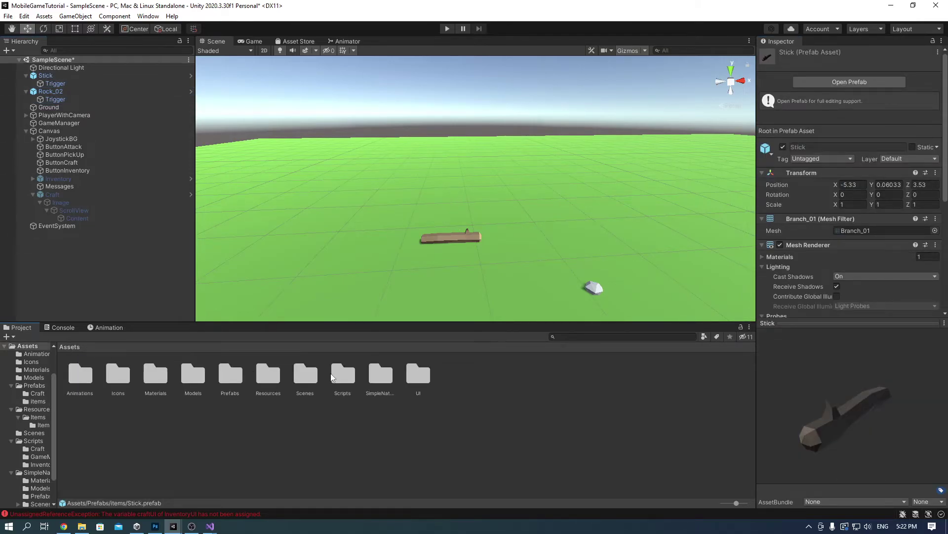
left_click(288, 371)
left_click(43, 425)
left_click(117, 378)
left_click(942, 119)
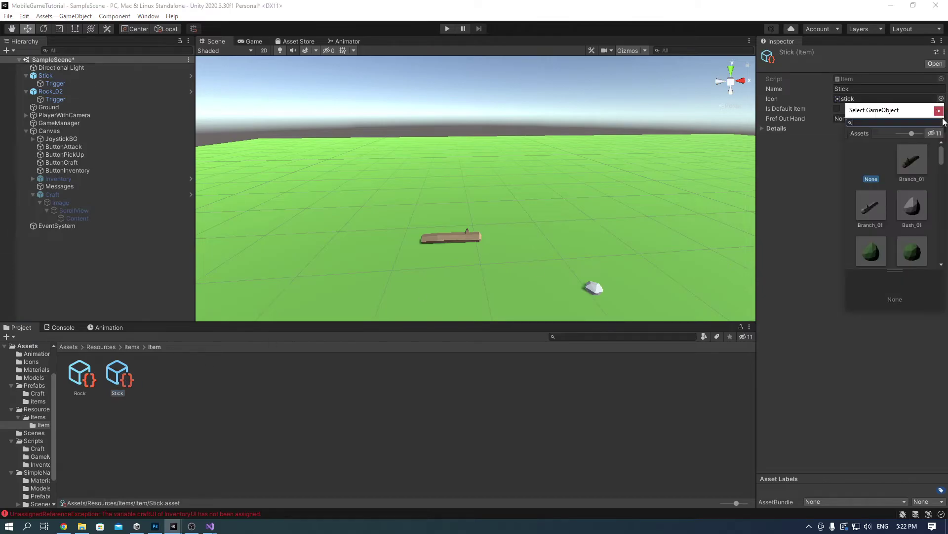
type("stick")
double_click(915, 161)
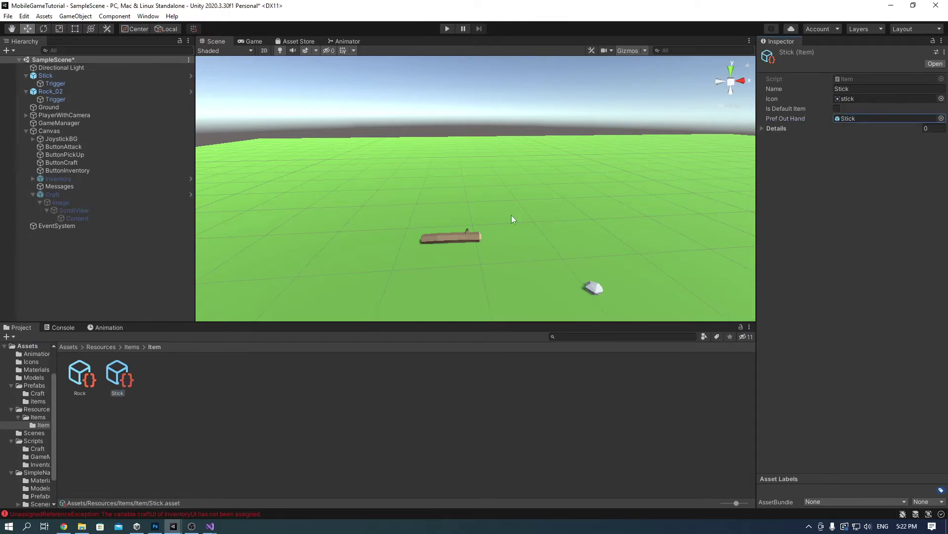
Step: Create an Inventory Item asset named Wood in Resources/Items/Item, with the name Wood and the wood sprite as its icon
right_click(205, 386)
mouse_move(247, 127)
mouse_move(377, 120)
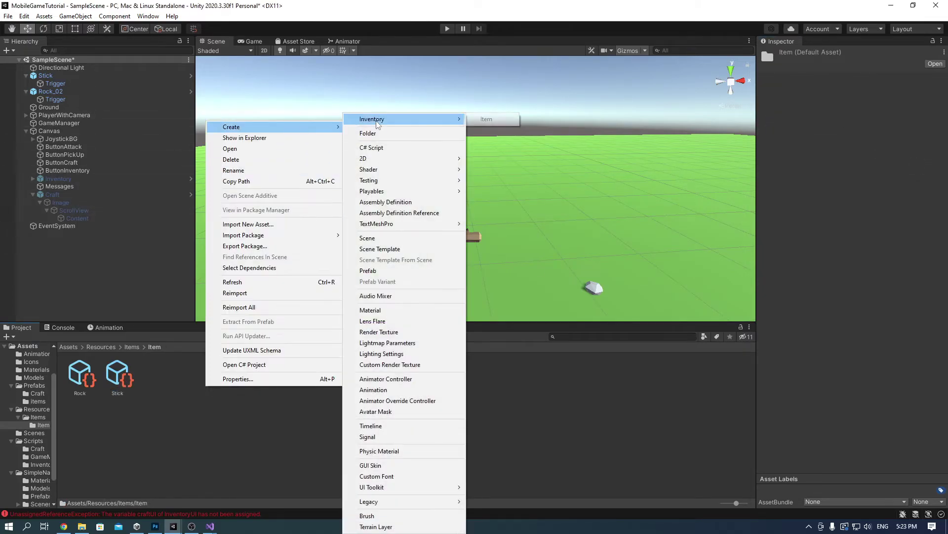
left_click(488, 121)
type("Wood")
key("Return")
left_click(853, 88)
type("W")
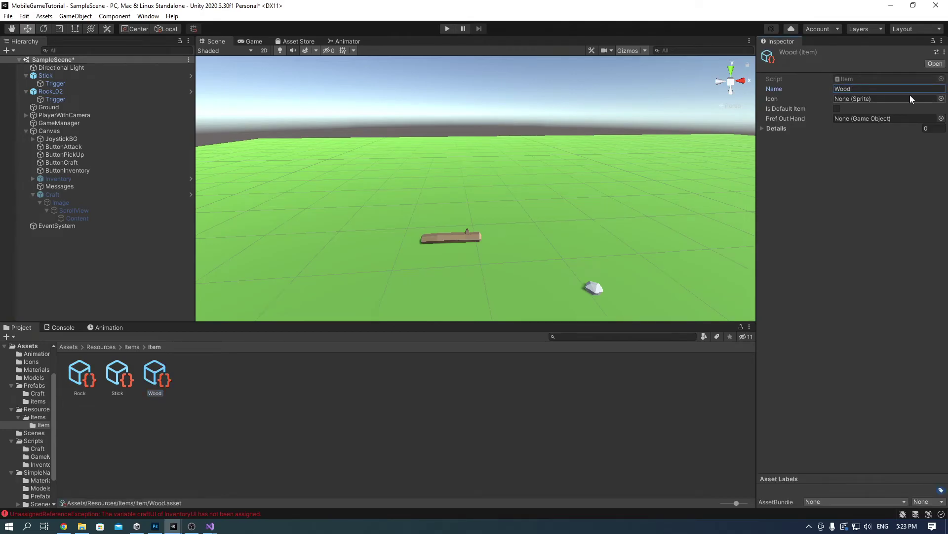
left_click(942, 99)
type("wood")
double_click(910, 141)
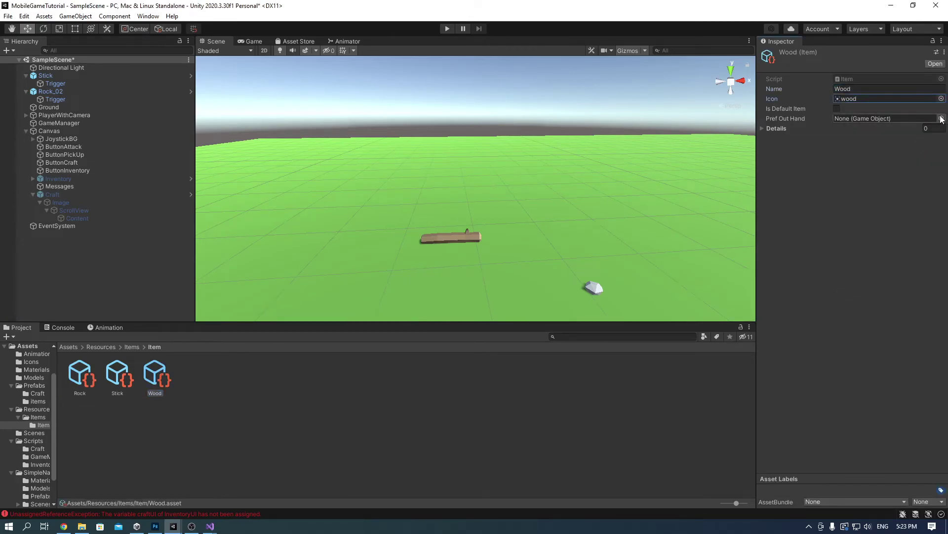
Step: Place the Stump_01 prefab from SimpleNaturePack/Prefabs beside the stick, at about X -6.75, Z 3.50, and rename it as Wood
left_click(68, 346)
double_click(388, 374)
double_click(149, 378)
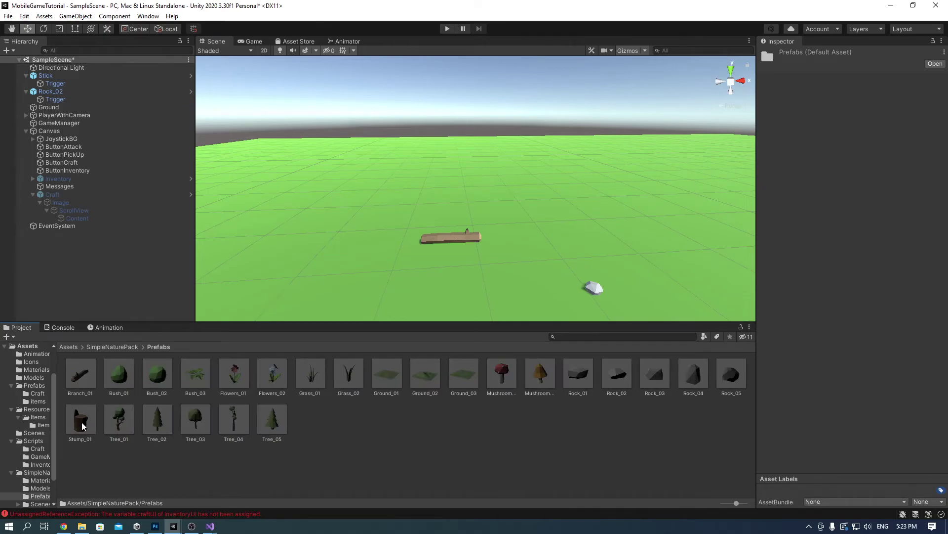
left_click_drag(82, 426, 336, 242)
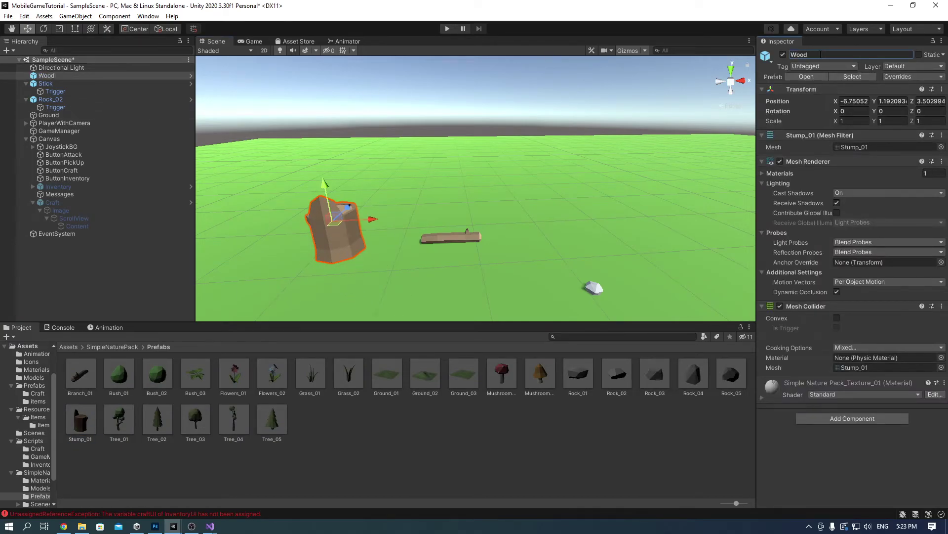
Step: Add an empty child object named Trigger to Wood
right_click(46, 76)
left_click(106, 208)
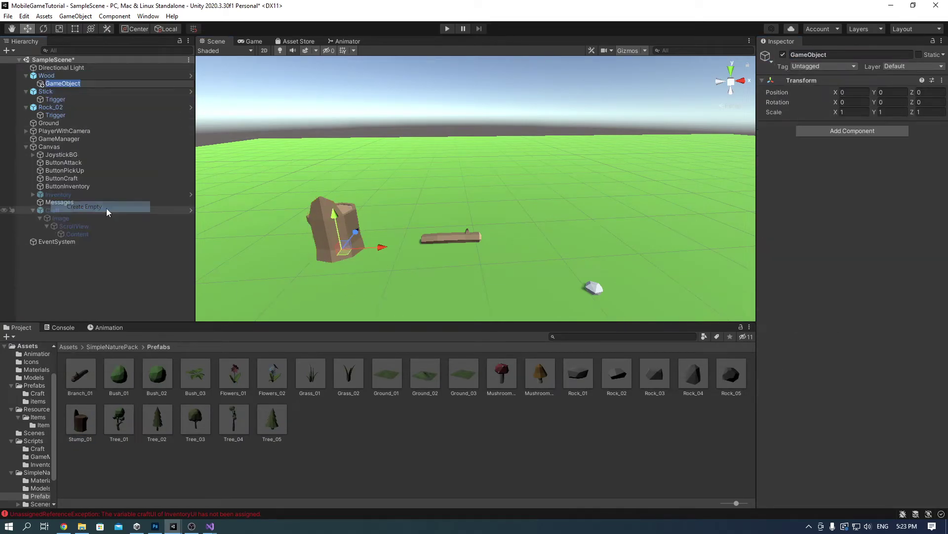
type("Trigger")
key("Return")
Step: Add a Mesh Filter with the Cube mesh to Wood's Trigger
left_click(853, 130)
left_click(839, 175)
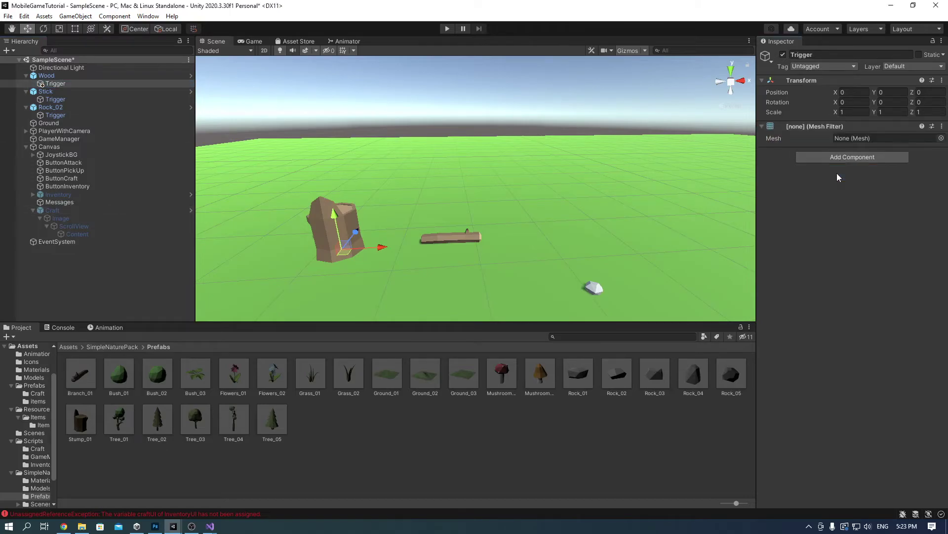
left_click(941, 138)
type("cube")
double_click(910, 184)
Step: Add a Box Collider to Wood's Trigger, set its centre Y to 0.5, and enable Is Trigger
left_click(857, 157)
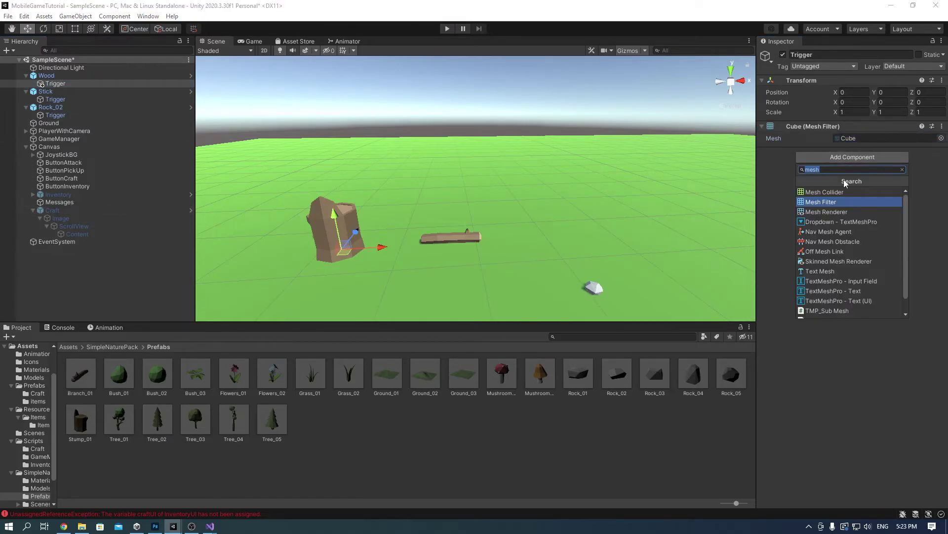
type("box")
left_click(845, 191)
left_click(887, 199)
type("0.5")
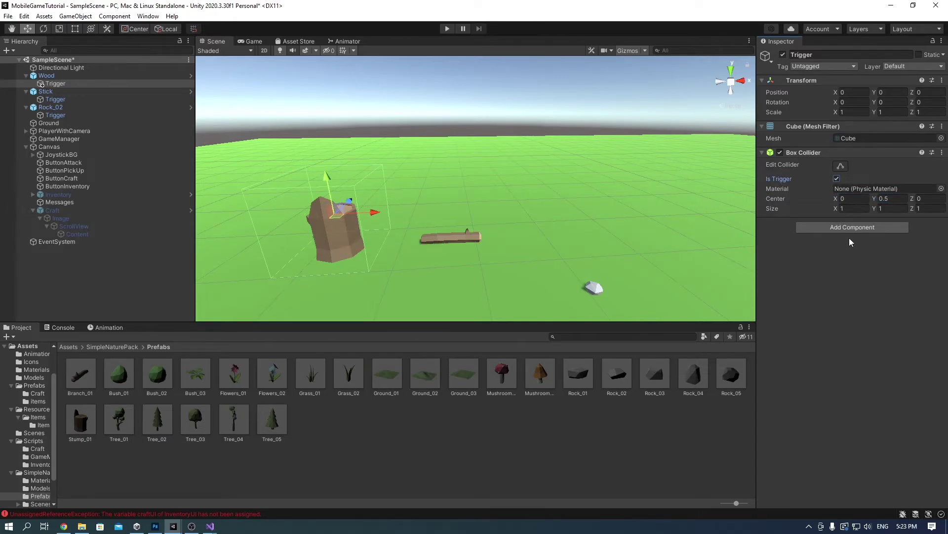
Step: Add the Item Pickup script to Wood's Trigger, with the Wood item as Item and the Wood object as Parent
left_click(67, 99)
left_click(69, 84)
left_click(863, 227)
type("item")
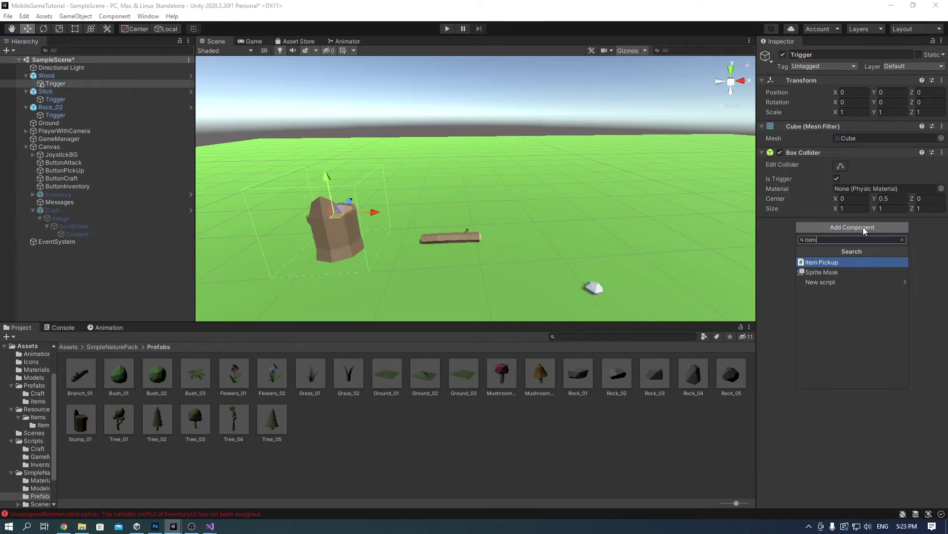
left_click(830, 262)
left_click(65, 348)
double_click(267, 372)
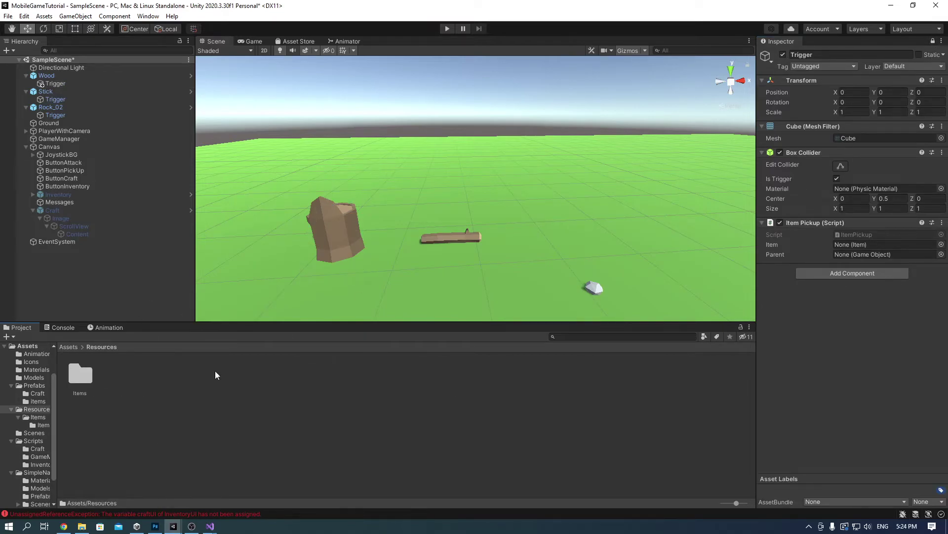
double_click(83, 374)
double_click(82, 374)
left_click_drag(159, 374, 862, 245)
left_click_drag(47, 76, 861, 255)
Step: Save the scene's Wood object as a prefab in the Prefabs/Items folder
left_click(68, 347)
double_click(229, 373)
double_click(118, 373)
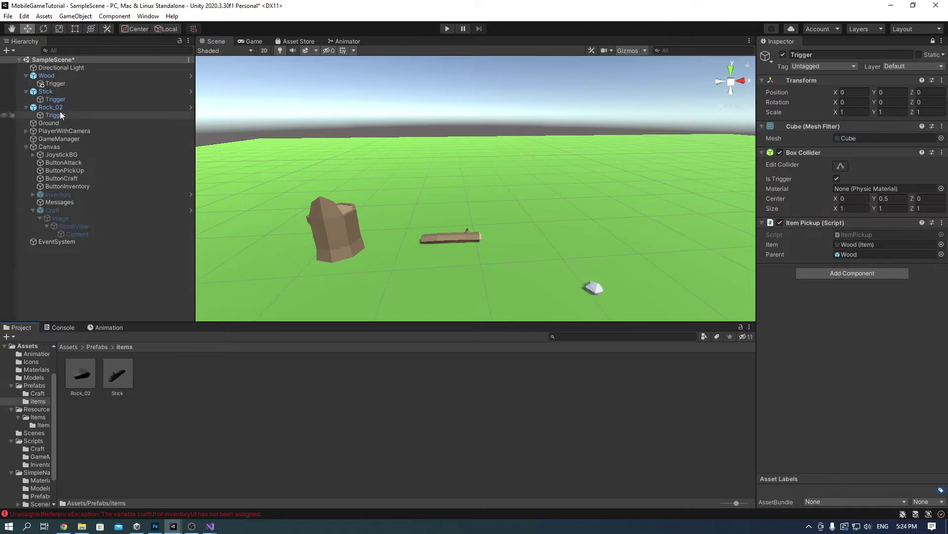
left_click_drag(46, 75, 207, 404)
left_click(451, 285)
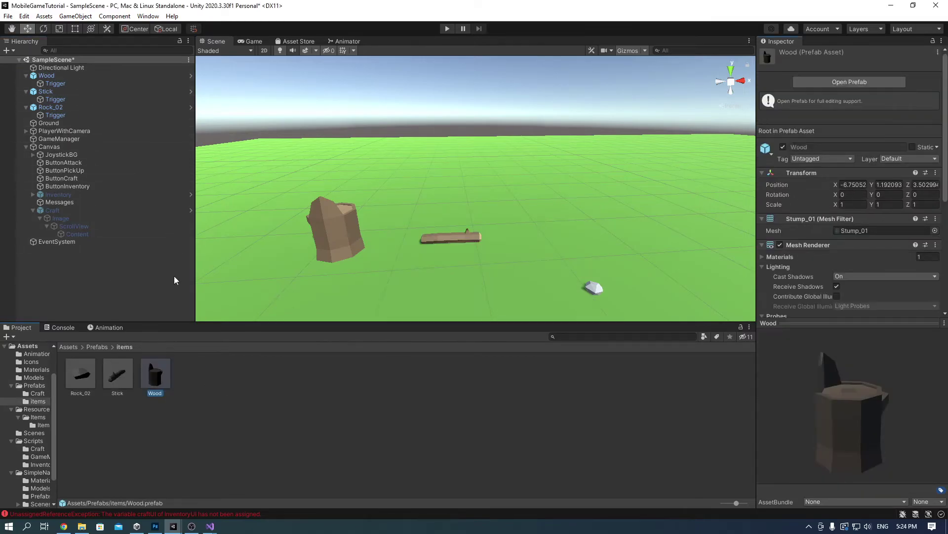
Step: Move the Wood stump across the ground to a spot beyond the stick and the rock
left_click(65, 347)
left_click(352, 243)
left_click_drag(347, 238, 688, 192)
Step: Assign the Wood prefab as Pref Out Hand on the Wood item asset in Resources/Items/Item
double_click(267, 376)
double_click(73, 375)
double_click(73, 375)
left_click(154, 375)
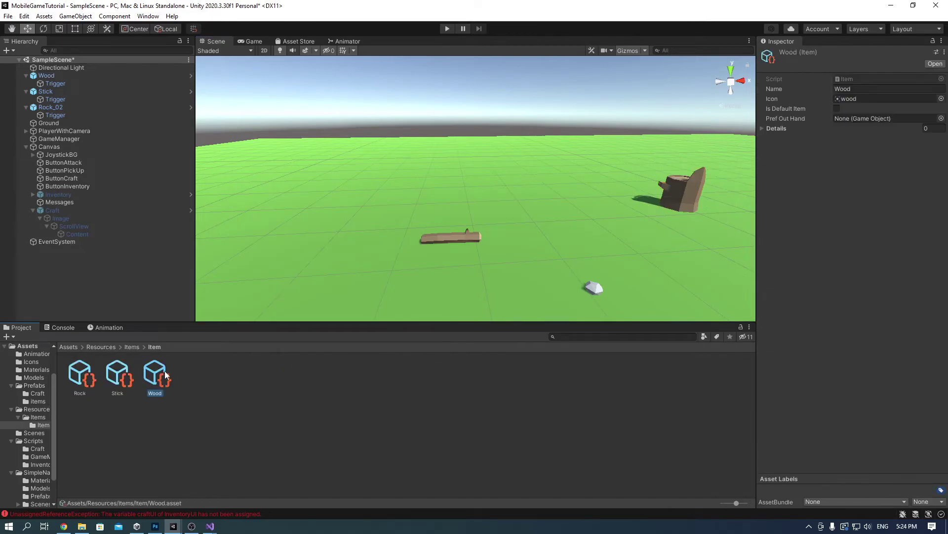
left_click(942, 119)
type("wood")
double_click(912, 159)
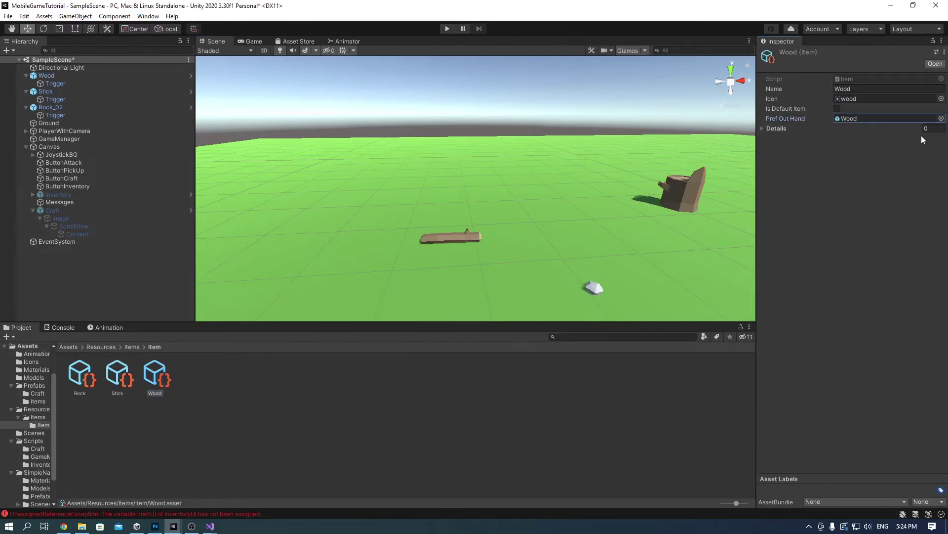
Step: Add three elements to the Wood item's Details list and fill them with the Stick item
left_click(777, 128)
left_click(921, 152)
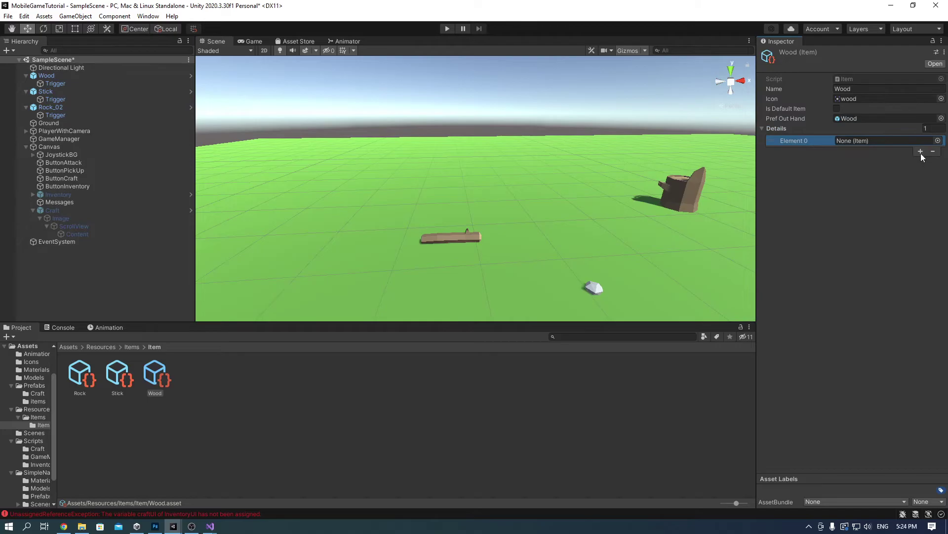
left_click(921, 151)
left_click(921, 162)
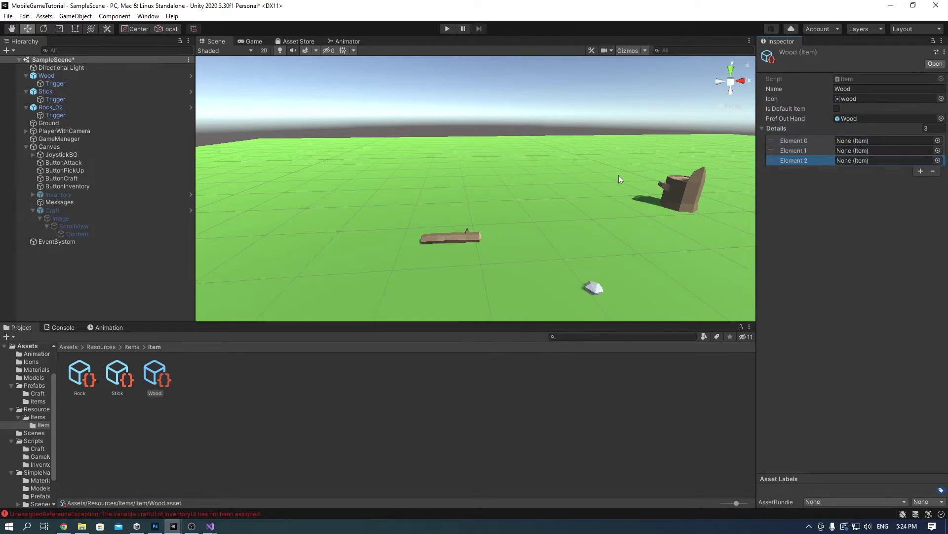
left_click_drag(117, 368, 885, 151)
left_click_drag(118, 382, 913, 163)
Step: Add one entry to Craft Items in the Canvas's Craft UI script and assign the Wood item to it
left_click(62, 148)
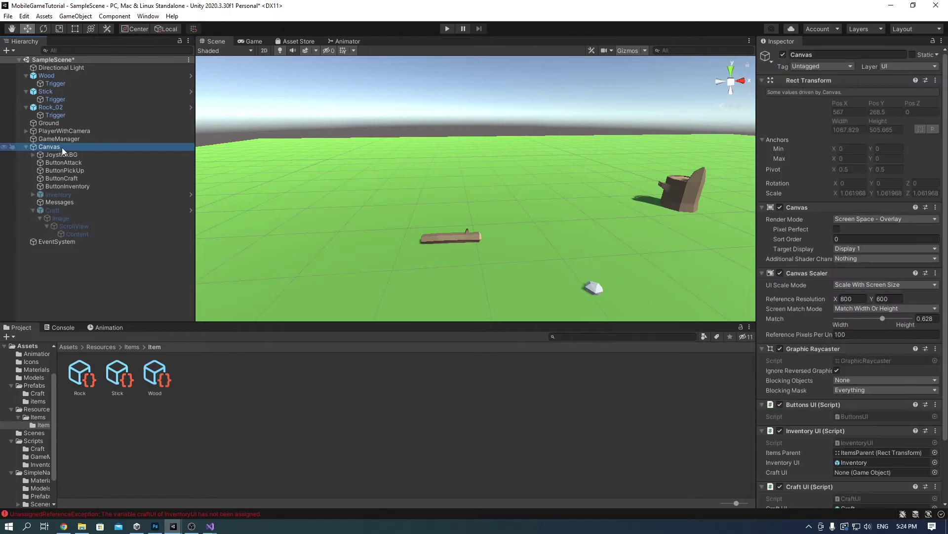
scroll(790, 286, "down", 3)
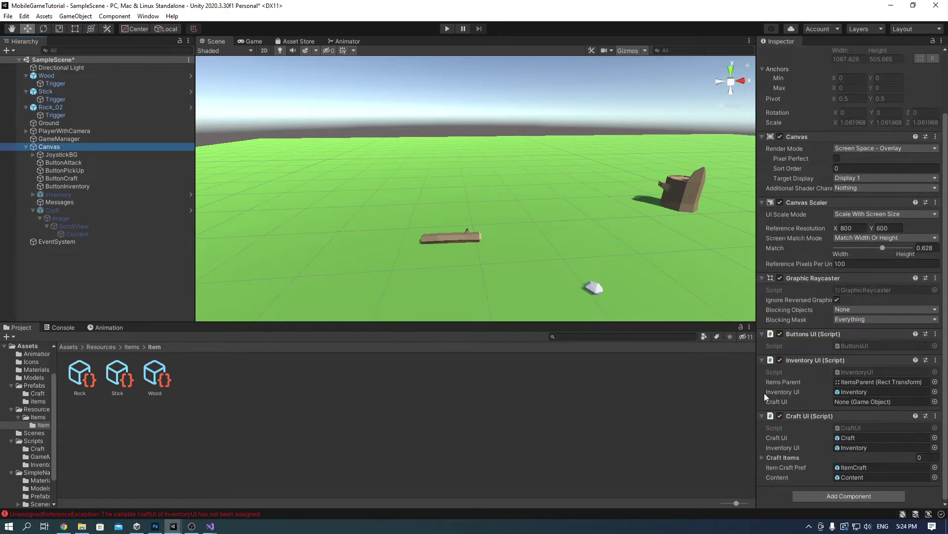
left_click(785, 457)
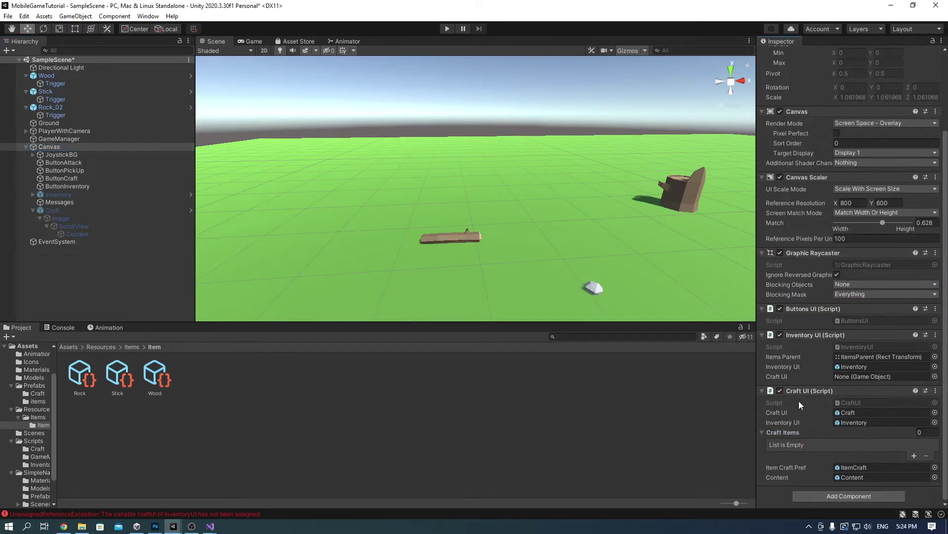
left_click(914, 456)
left_click_drag(161, 383, 867, 443)
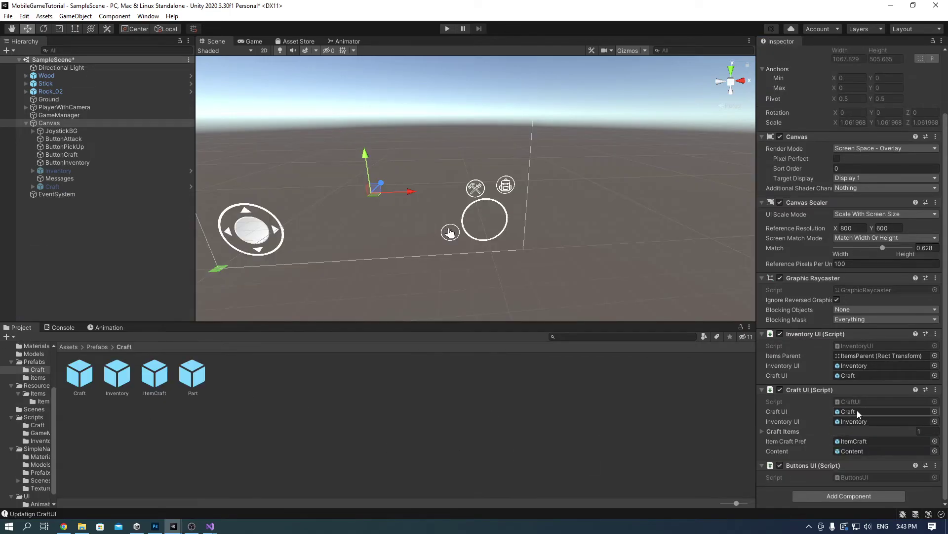
Step: Assign the scene's Craft object as Craft UI in the Canvas's Craft UI script
left_click(858, 411)
left_click_drag(46, 184, 864, 412)
Step: Play-test opening the crafting menu and the inventory with their on-screen buttons, and stop the game
left_click(450, 28)
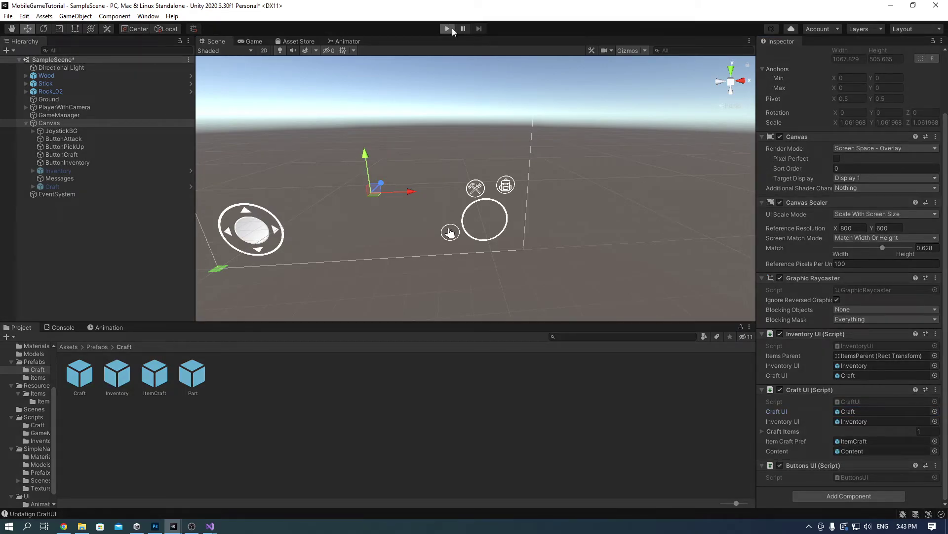
left_click(650, 192)
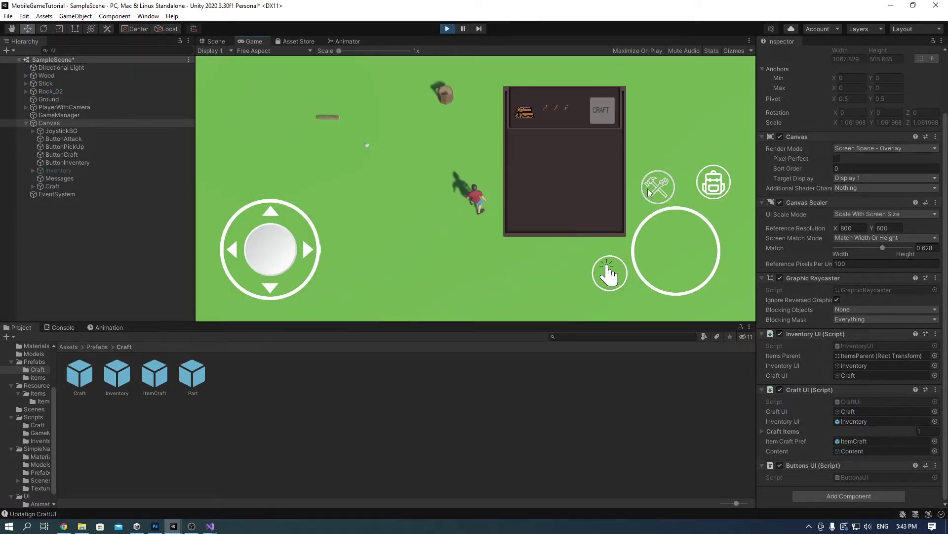
left_click(719, 178)
left_click(664, 189)
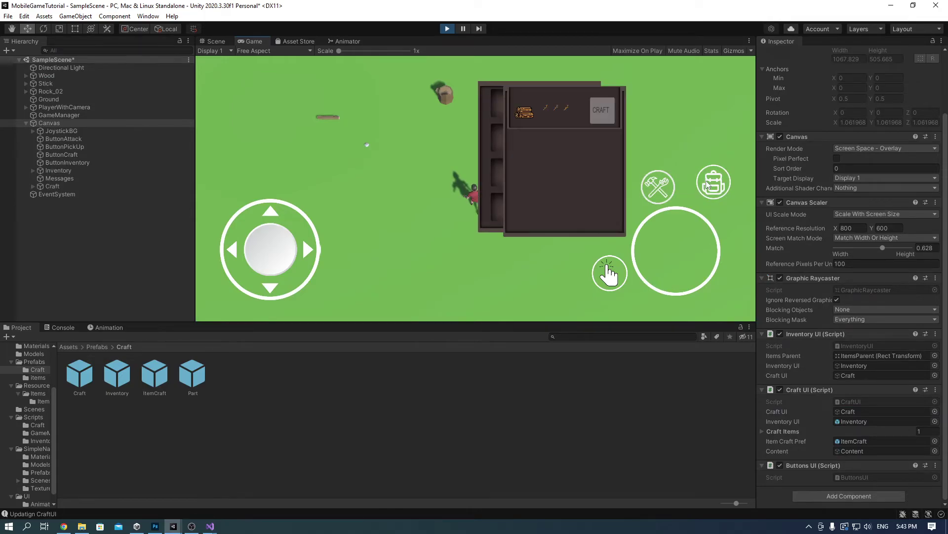
left_click(724, 183)
left_click(446, 29)
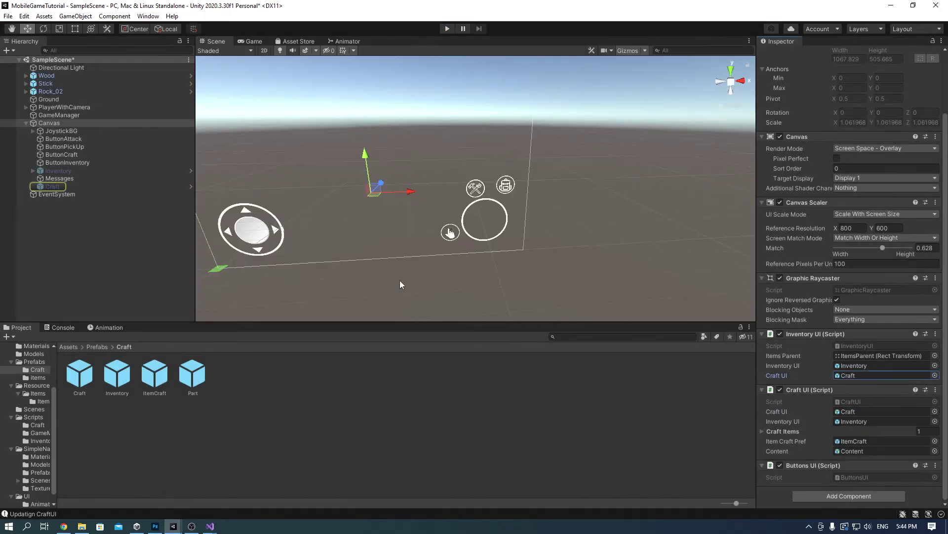
Step: Check the Inventory UI script's references and assign the scene's Inventory object as Inventory UI in the Craft UI script
left_click(859, 366)
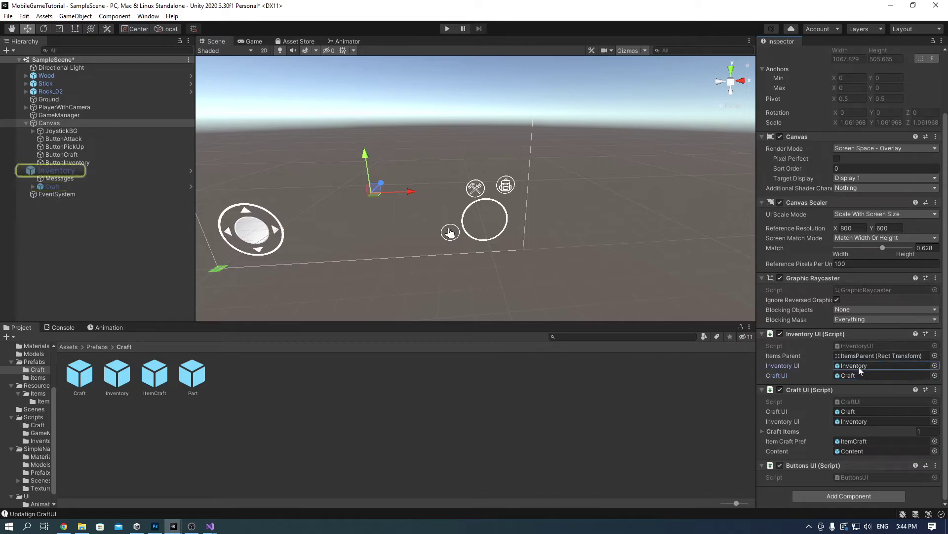
left_click(857, 373)
left_click(862, 421)
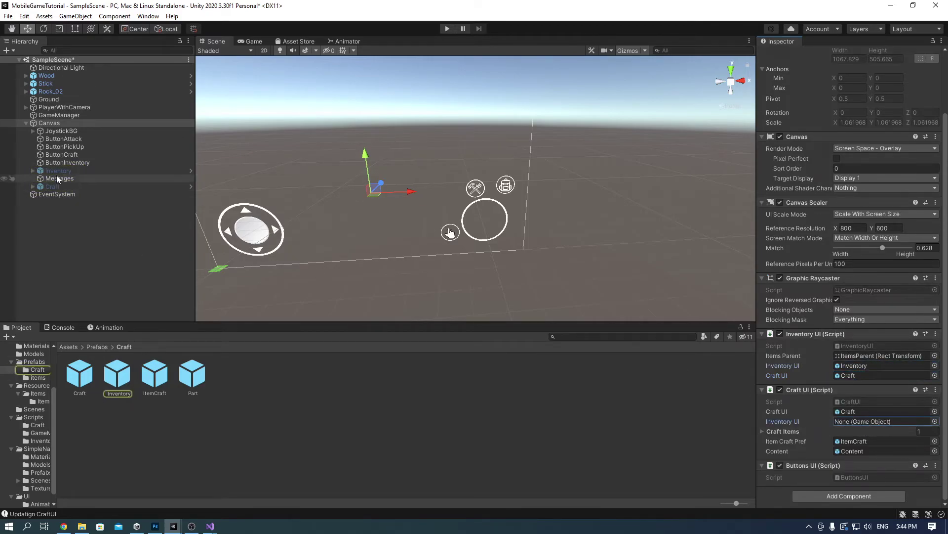
left_click_drag(58, 171, 856, 424)
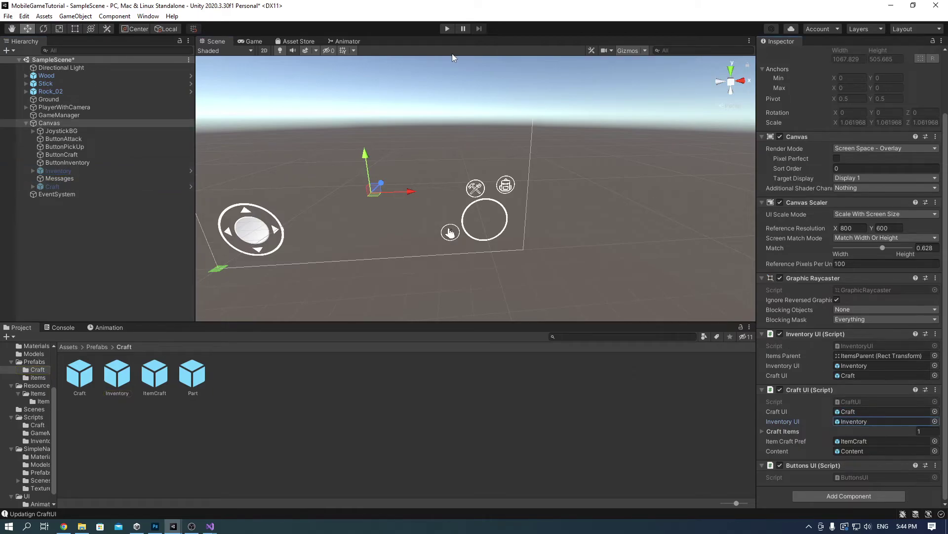
Step: Play-test switching repeatedly between the crafting menu and the inventory, and stop the game
left_click(448, 28)
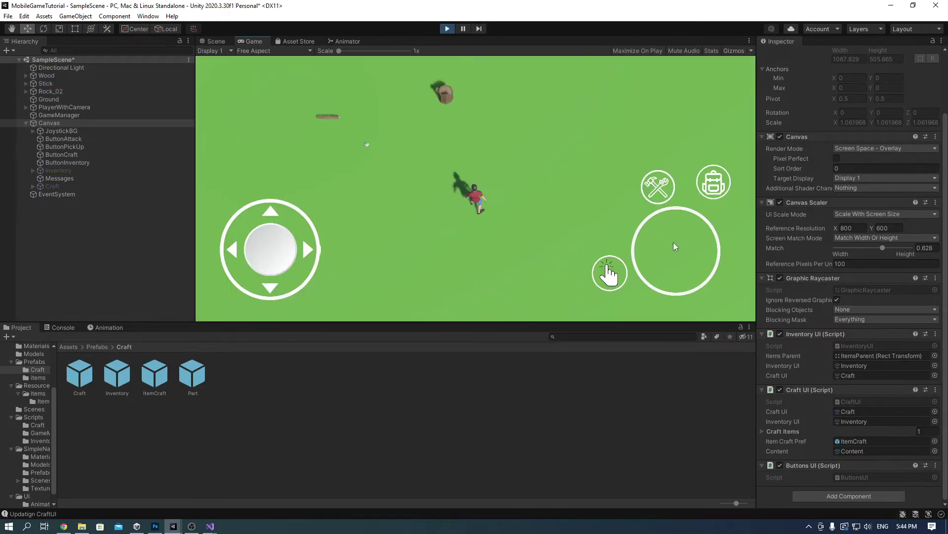
left_click(658, 188)
left_click(708, 183)
left_click(664, 188)
left_click(706, 185)
left_click(663, 187)
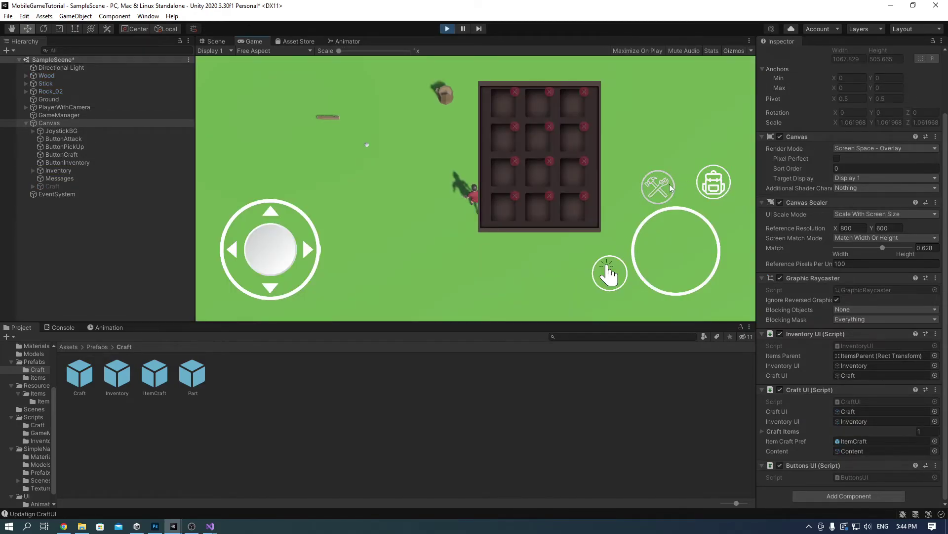
left_click(707, 188)
left_click(663, 189)
left_click(712, 192)
left_click(645, 188)
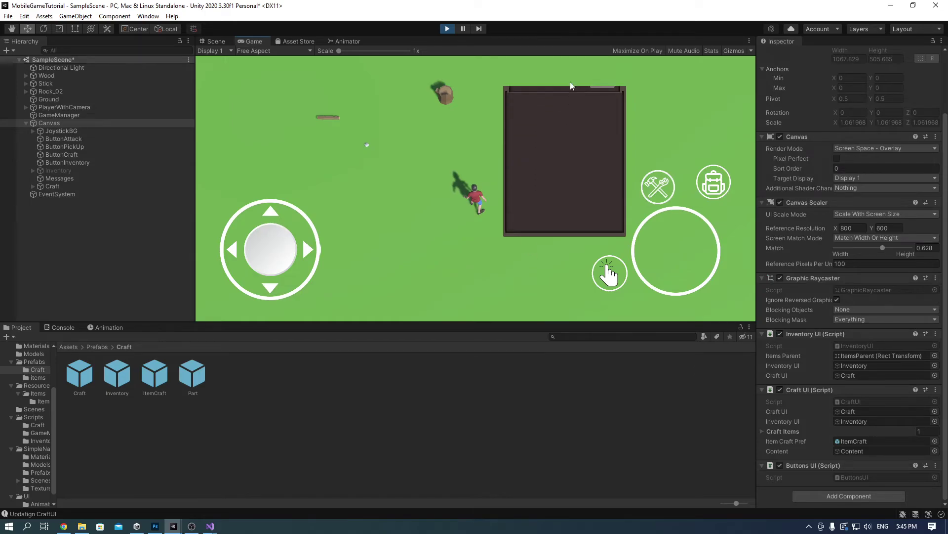
left_click(447, 30)
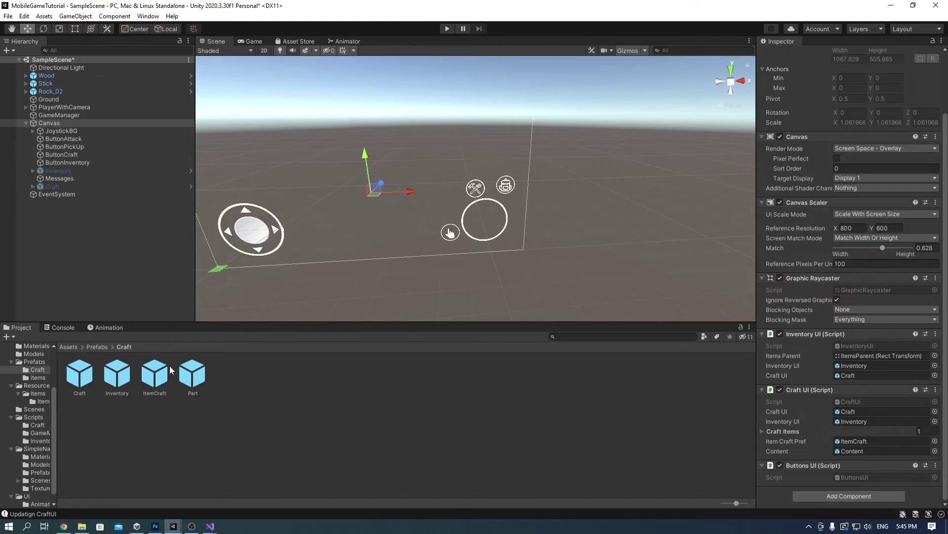
Step: Open the ItemCraft prefab, inspect its Name text, and try the Craft button of the Wood recipe in play mode
double_click(160, 375)
left_click(74, 87)
middle_click_drag(612, 212, 483, 257)
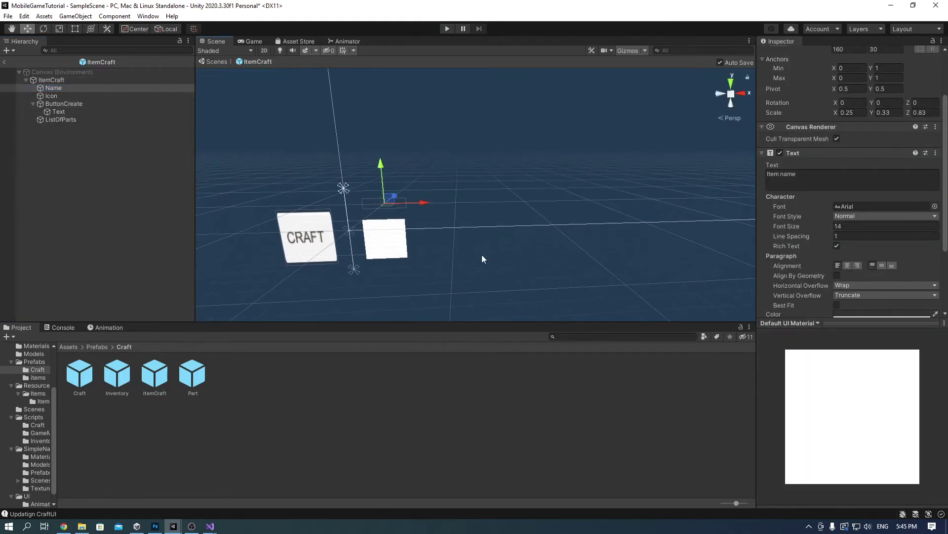
left_click(446, 30)
left_click(658, 187)
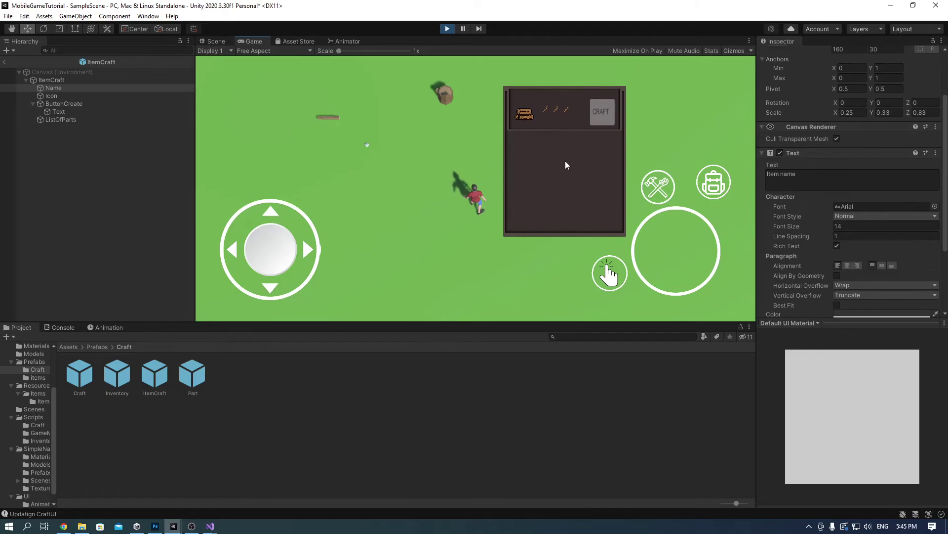
left_click(601, 110)
Step: Compare the ItemCraft prefab's ButtonCreate and its text with the running crafting menu, and stop the game
left_click(212, 41)
left_click(360, 256)
middle_click_drag(359, 253, 450, 229)
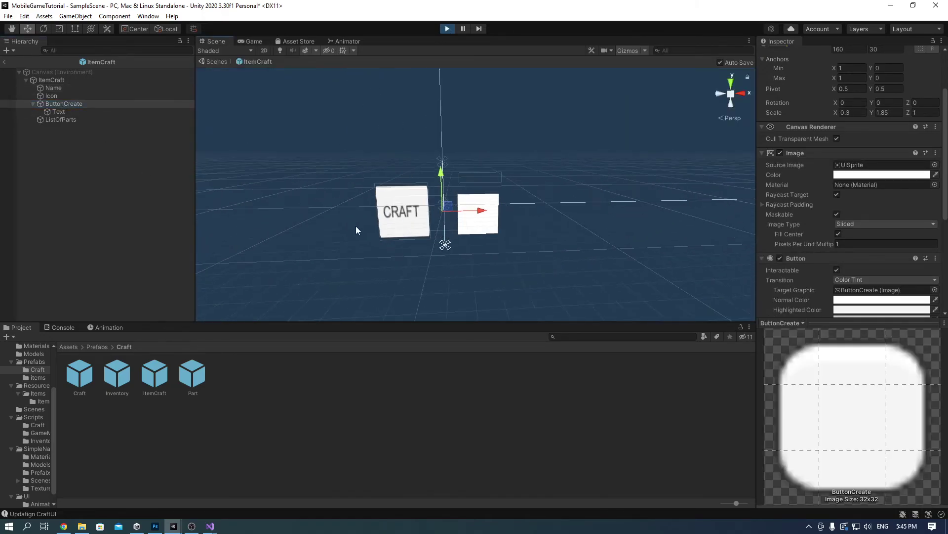
middle_click_drag(357, 228, 397, 206)
left_click(59, 112)
left_click_drag(515, 191, 519, 193)
left_click(252, 41)
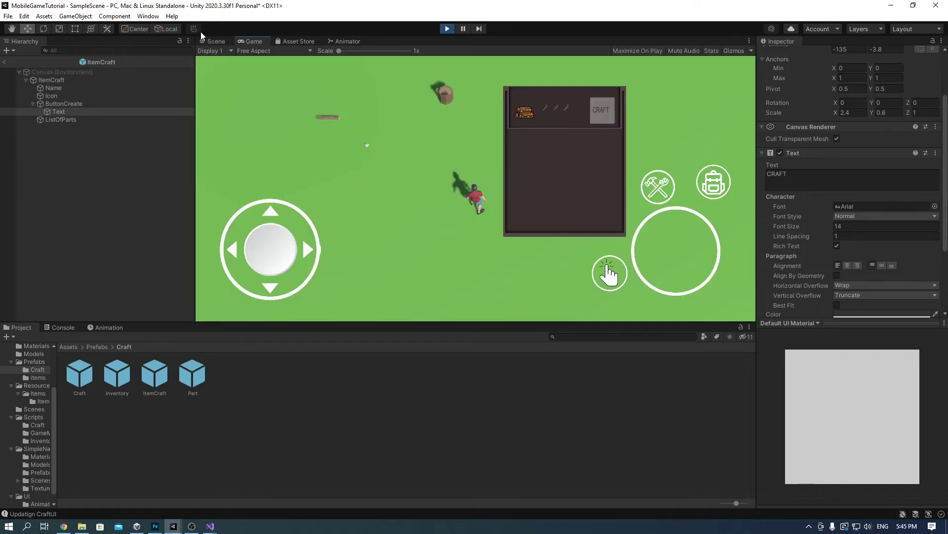
left_click(213, 41)
left_click(448, 30)
Step: Inspect ItemCraft's ListOfParts, Icon and Name objects and check the crafting menu in play mode
left_click(105, 118)
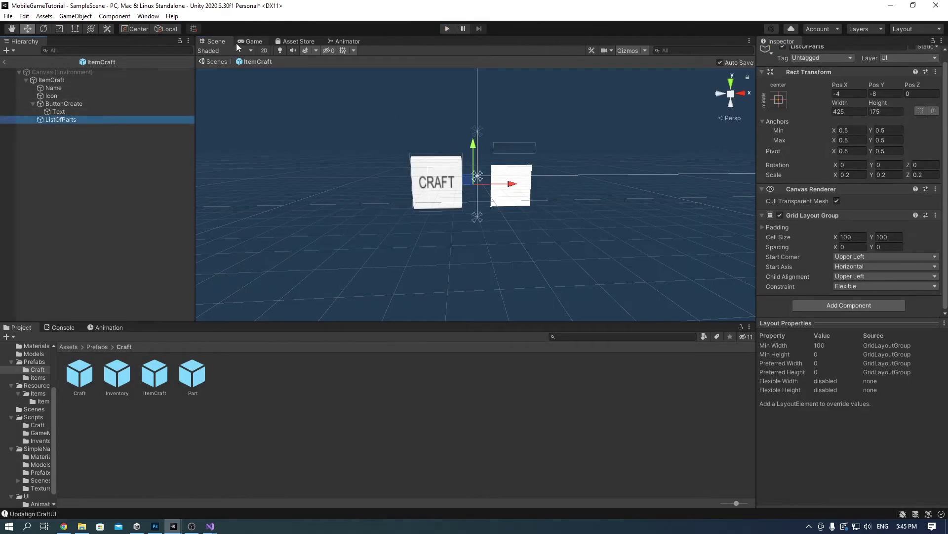
left_click(79, 97)
left_click(130, 120)
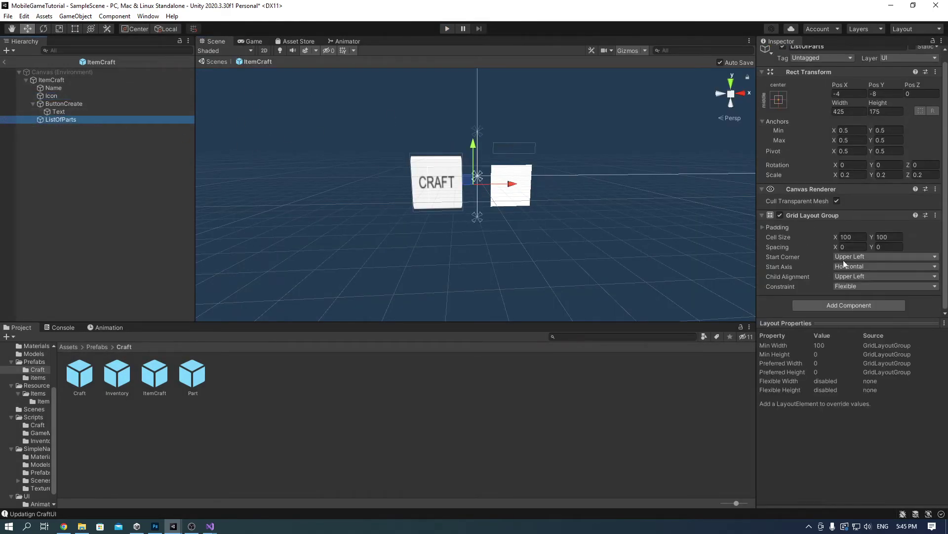
left_click(99, 81)
left_click(97, 88)
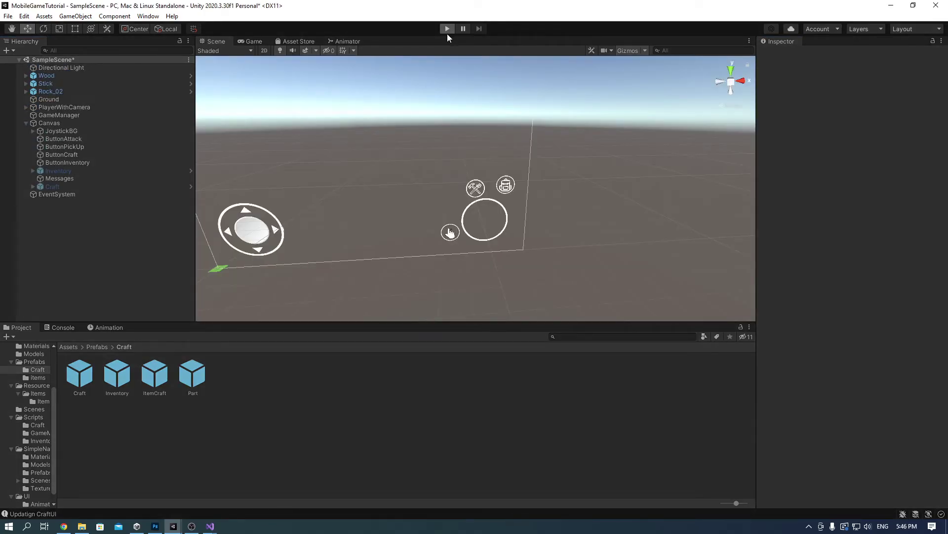
left_click(447, 30)
left_click(656, 176)
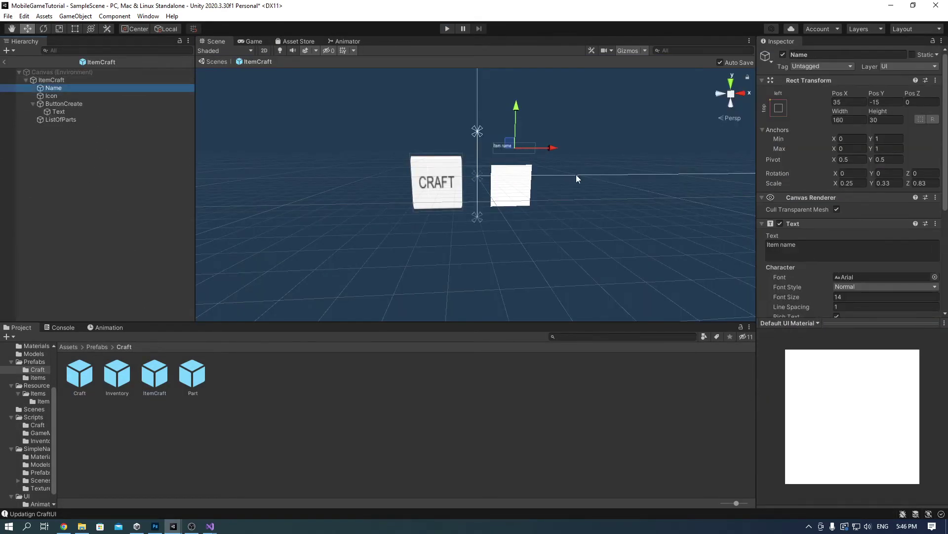
Step: Increase the font size of ItemCraft's Name text to 26 and check the crafting menu in play mode
scroll(840, 205, "down", 3)
left_click(840, 206)
type("22")
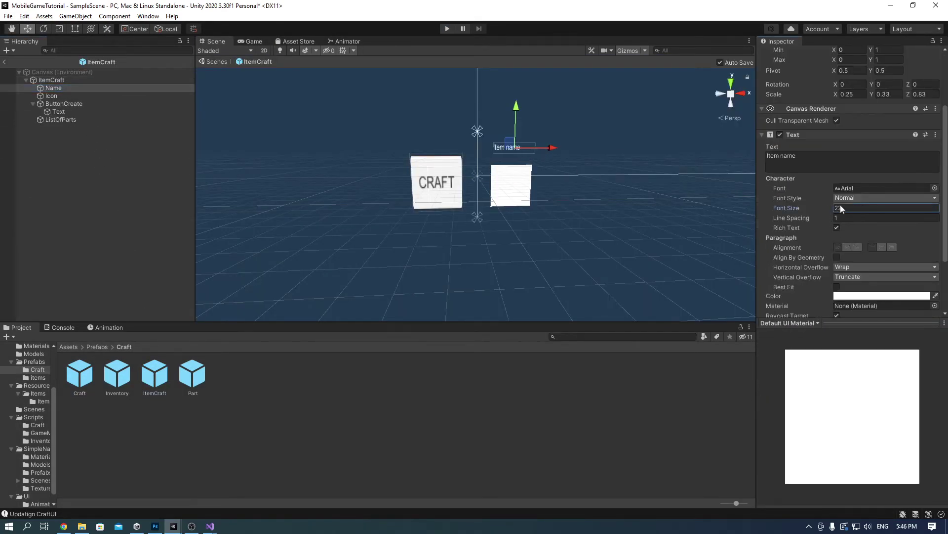
left_click(448, 29)
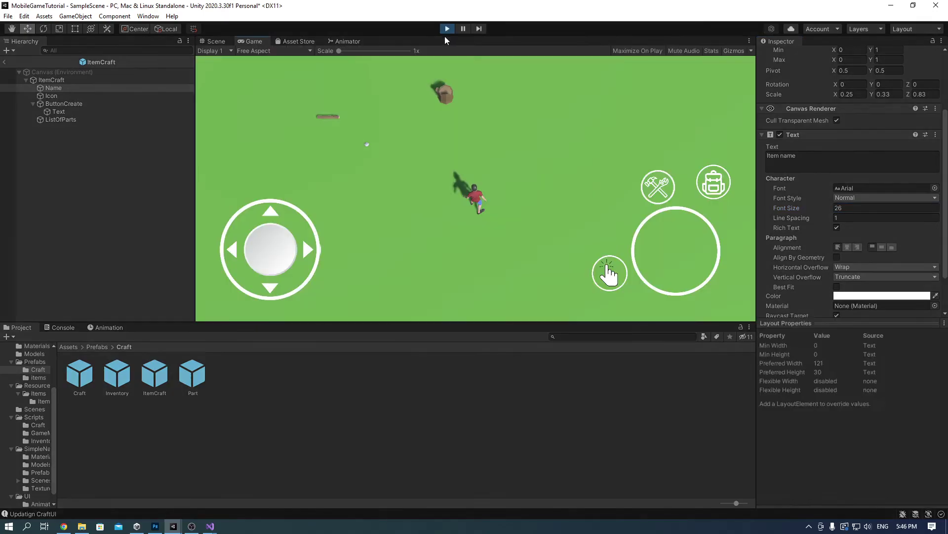
left_click(651, 168)
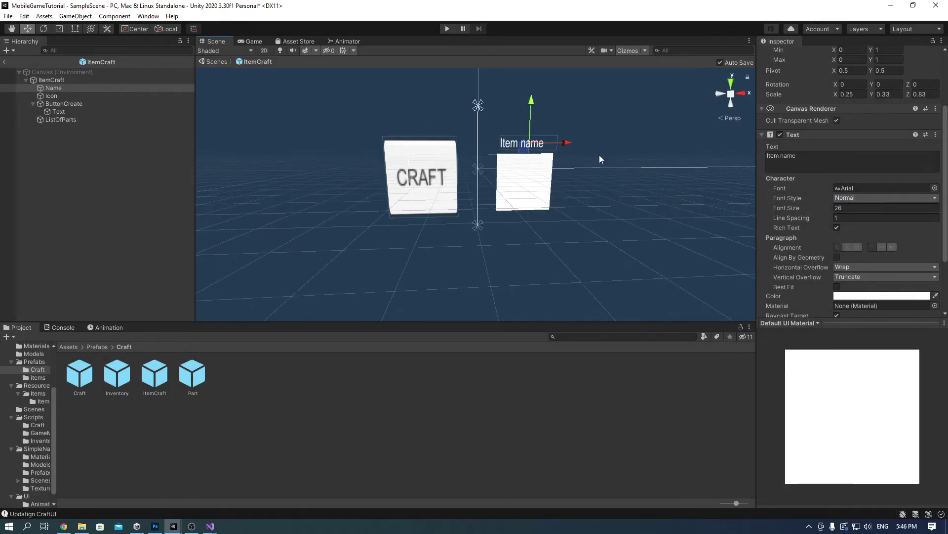
Step: Set the Name text's scale to 0.5 on all three axes and move it along X to 45
key("f")
scroll(860, 147, "up", 3)
type("0.5")
key("Tab")
type("0.5")
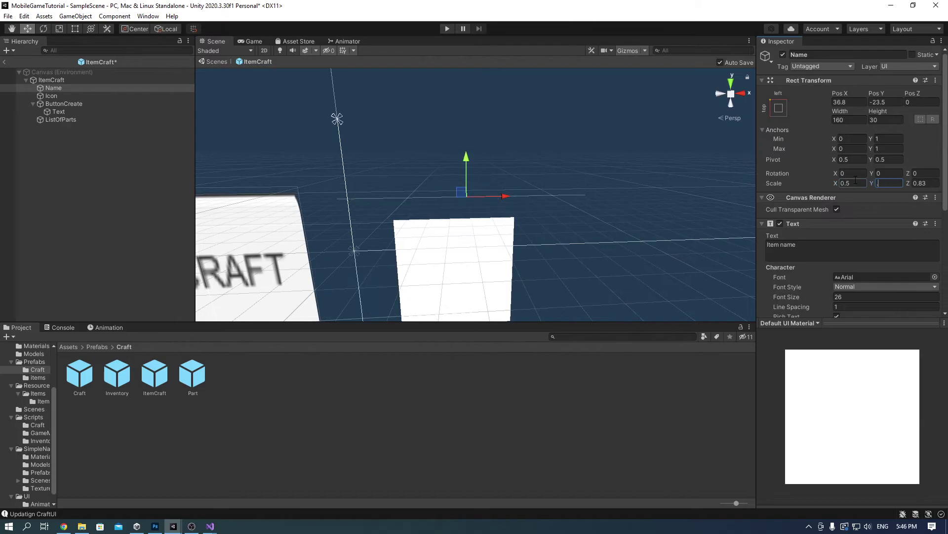
key("Tab")
type("0.5")
left_click_drag(506, 196, 532, 196)
Step: Re-enter 26 as the rescaled Name text's font size and leave the ItemCraft prefab
left_click_drag(831, 297, 838, 297)
type("2")
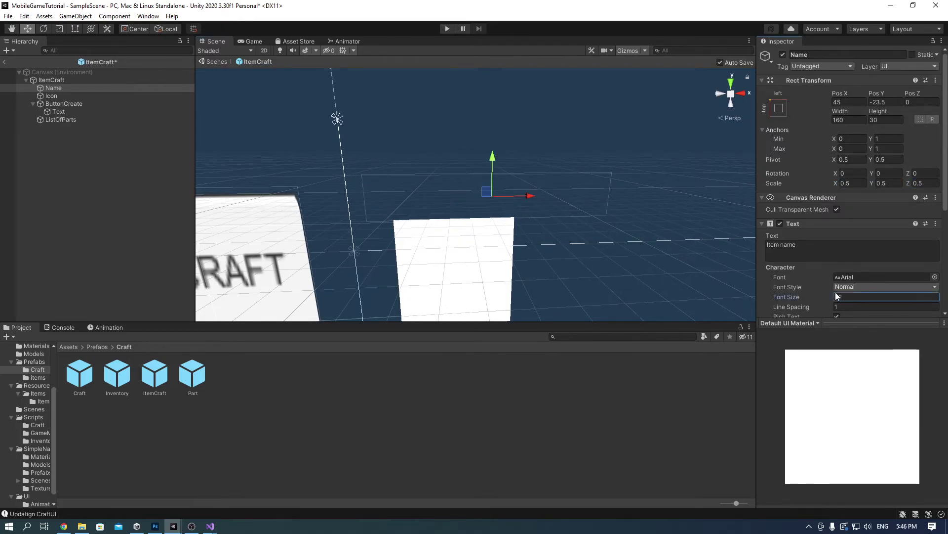
type("6")
left_click(5, 62)
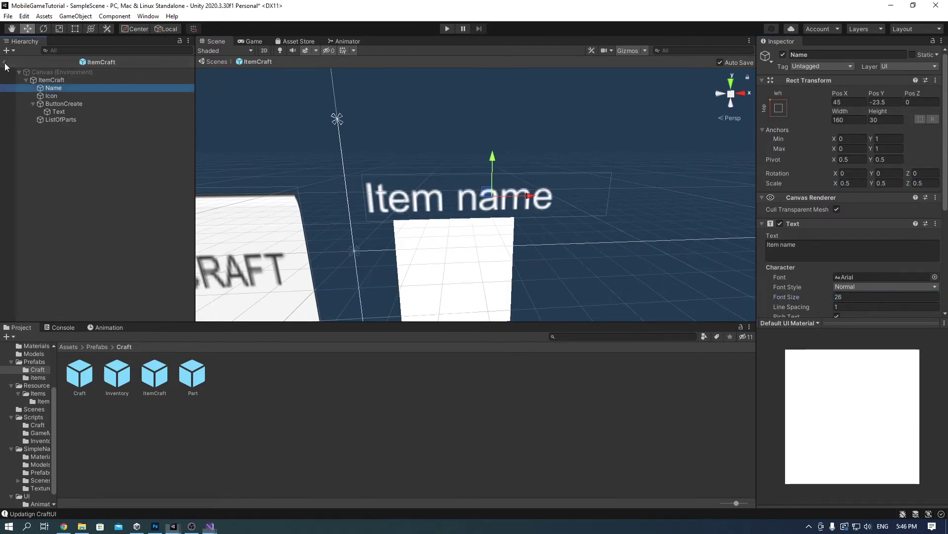
Step: Reopen the ItemCraft prefab, move its Name text along X to 53.6 and check the crafting menu in play mode
left_click(447, 28)
left_click(447, 29)
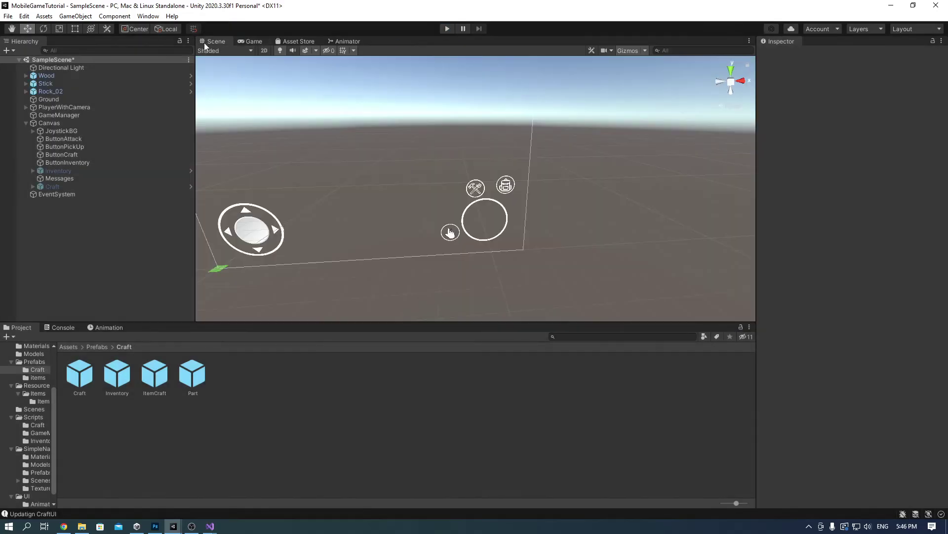
double_click(155, 373)
left_click(409, 202)
left_click_drag(409, 203, 438, 202)
left_click(446, 29)
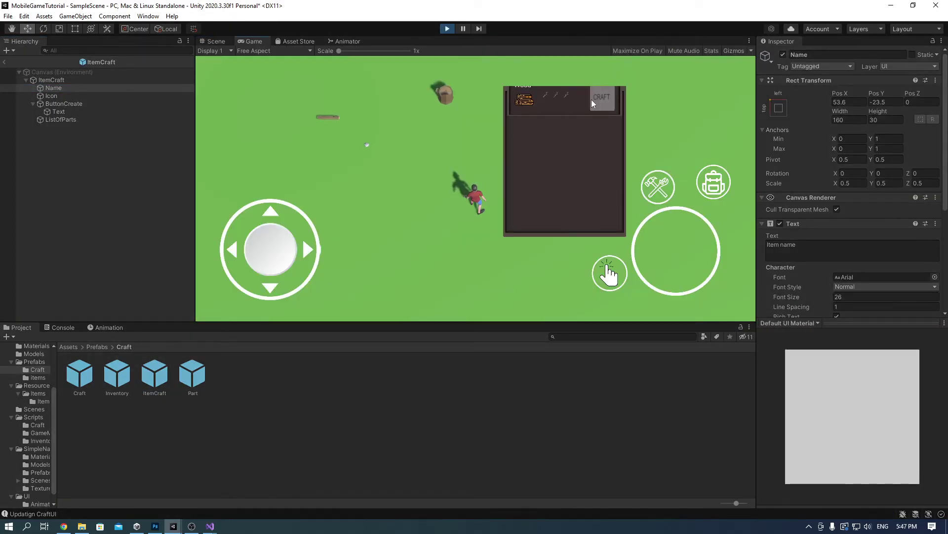
left_click(446, 28)
Step: Try widening ListOfParts to 581.75, check the crafting menu in play mode and undo the width change
left_click(105, 120)
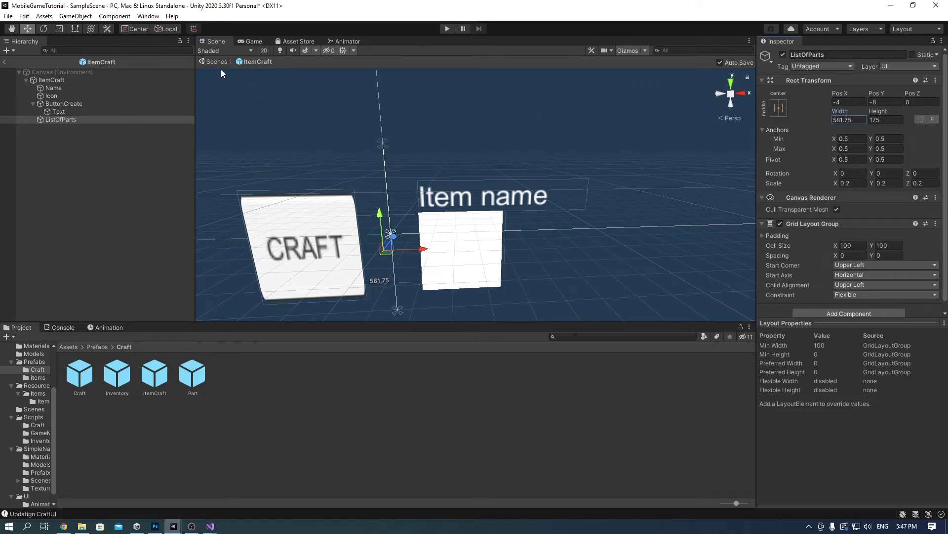
left_click(449, 29)
left_click(660, 181)
left_click(660, 181)
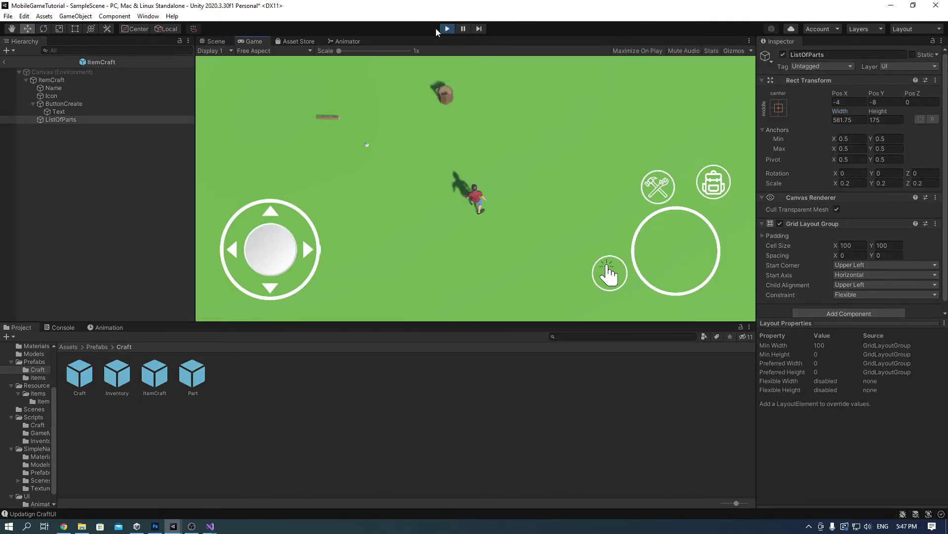
left_click(444, 30)
key("ctrl+z")
Step: Try an Icon width of 200 with its X position at 48.7 and check the crafting menu in play mode
left_click(79, 97)
scroll(637, 156, "down", 4)
left_click_drag(855, 120, 773, 109)
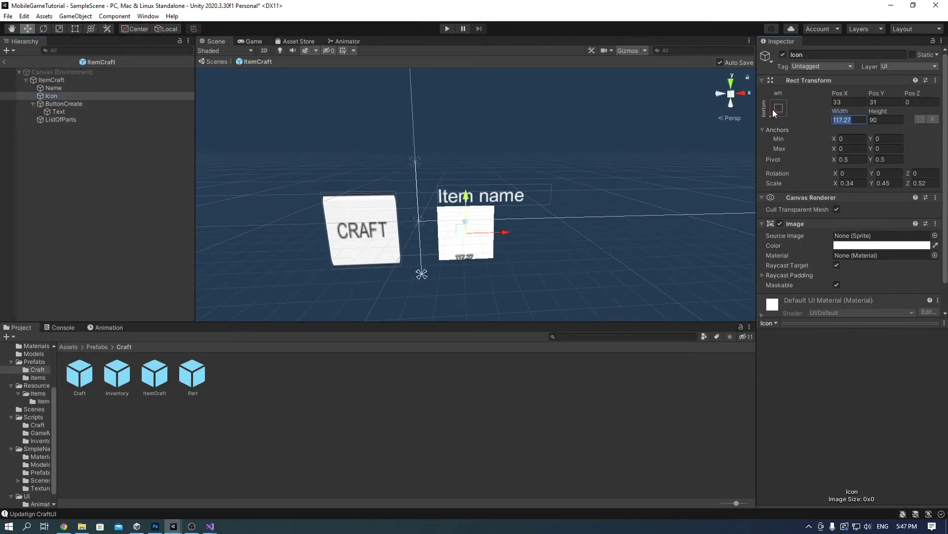
type("200")
left_click_drag(504, 232, 527, 231)
left_click(448, 28)
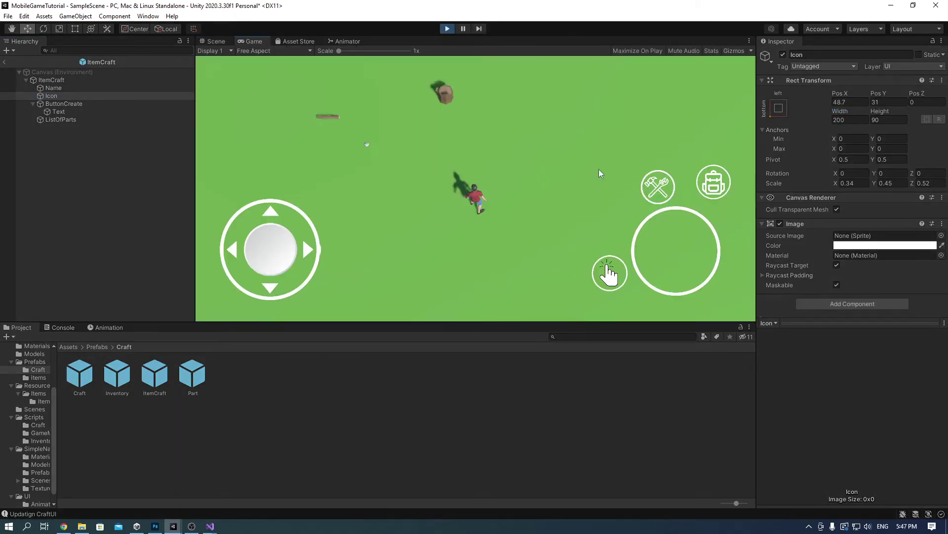
left_click(650, 182)
key("ctrl+p")
Step: Try a ListOfParts width of 750 and check the crafting menu in play mode
left_click(74, 103)
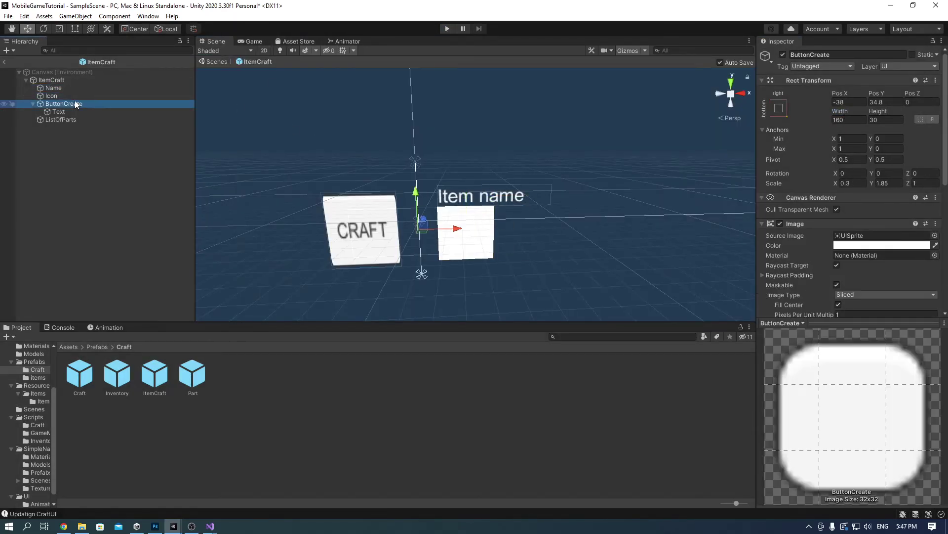
left_click(61, 119)
left_click(849, 120)
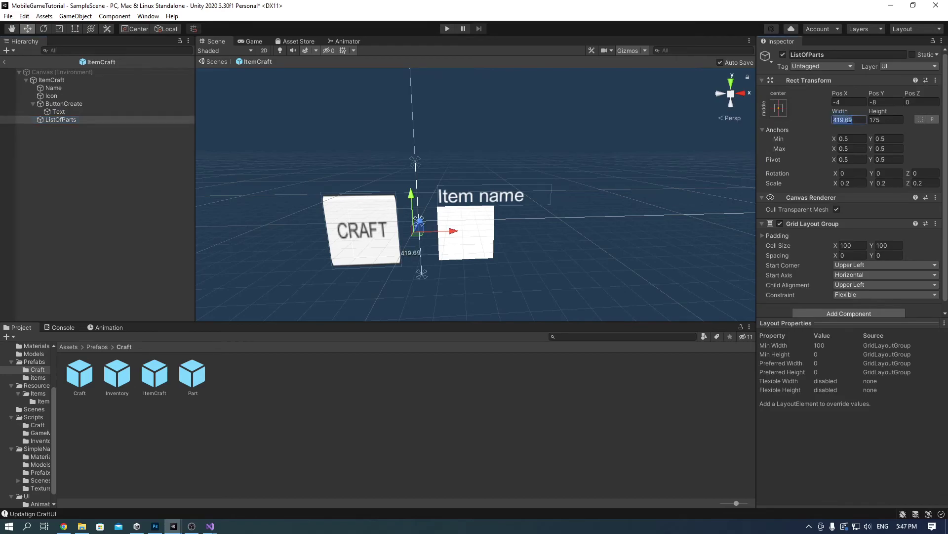
type("750")
key("Return")
scroll(784, 98, "down", 1)
key("ctrl+p")
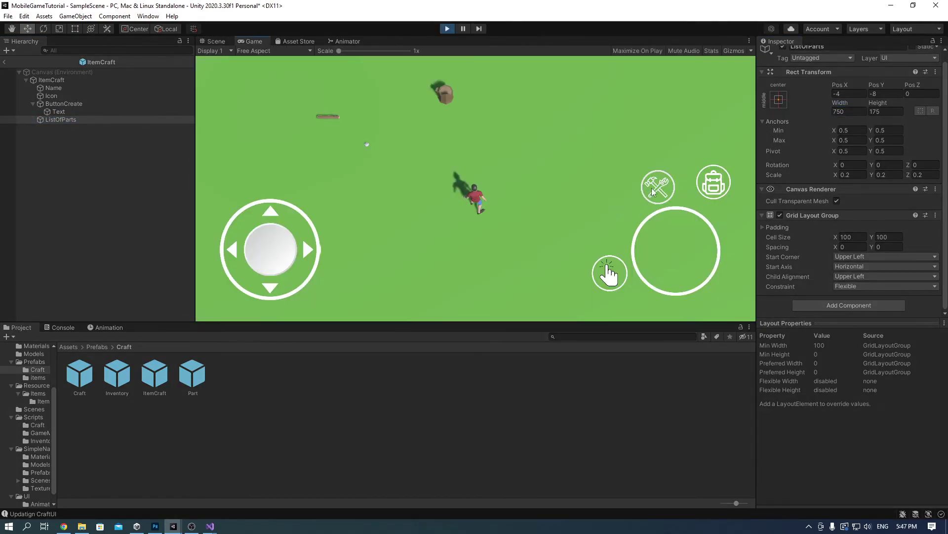
key("ctrl+p")
Step: Try moving ListOfParts along X to about -123.4 and undo the move
scroll(432, 224, "up", 4)
middle_click_drag(432, 223, 535, 194)
scroll(535, 193, "up", 3)
scroll(528, 200, "down", 5)
left_click_drag(525, 202, 250, 206)
scroll(250, 206, "down", 4)
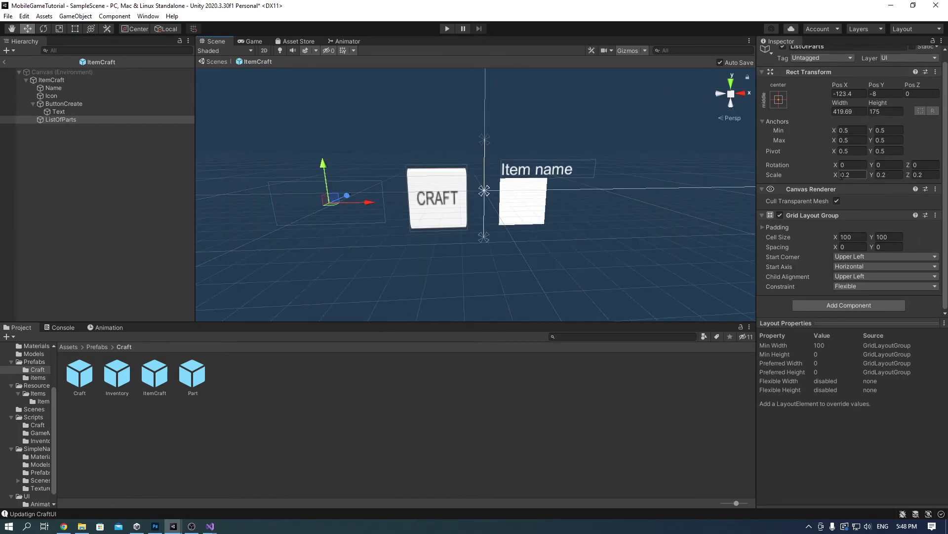
key("ctrl+z")
Step: Try scaling ListOfParts to 0.5 on all three axes and check the crafting menu in play mode
key("BackSpace")
type("5")
left_click(923, 177)
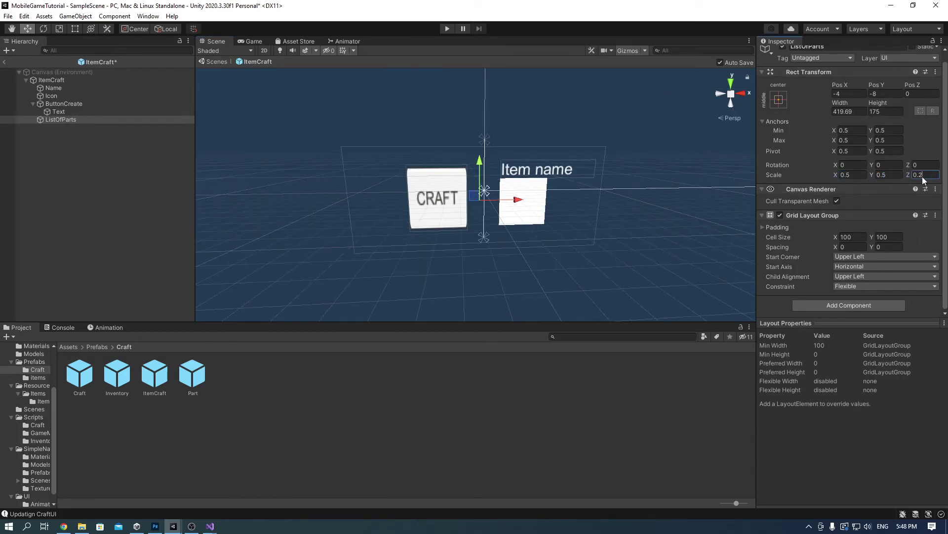
left_click(454, 29)
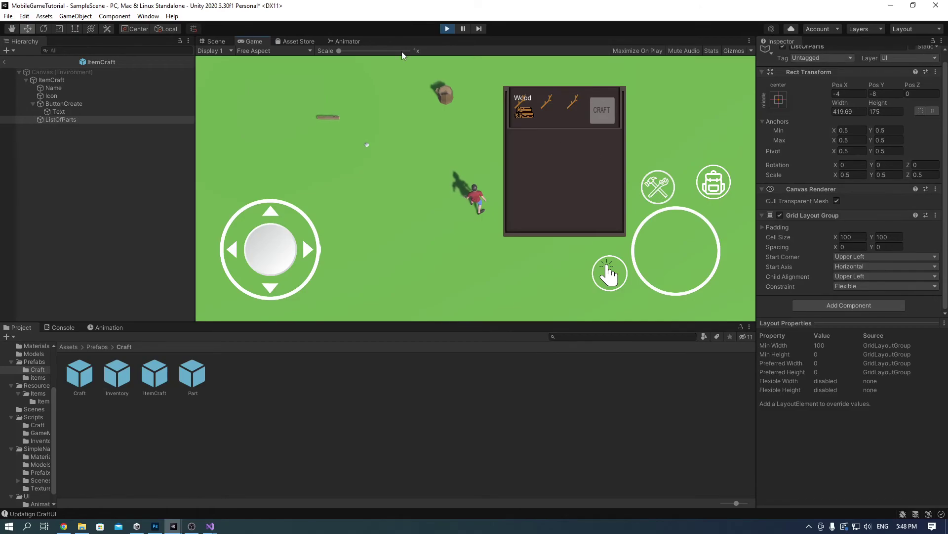
left_click(447, 29)
Step: Set ListOfParts' scale to 0.3 on all three axes and check the crafting menu in play mode
key("BackSpace")
type("3")
key("Tab")
type("0.3")
key("Tab")
type("0.3")
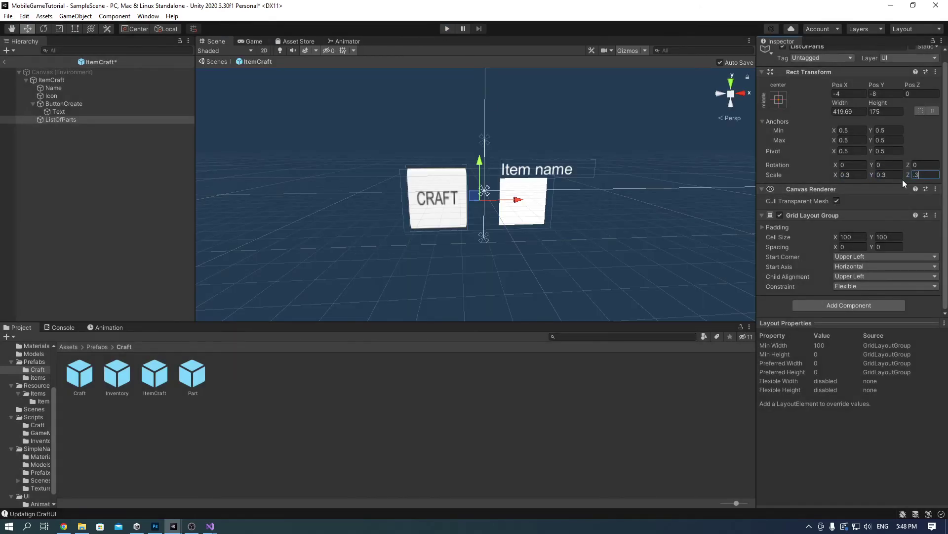
key("Return")
left_click(445, 29)
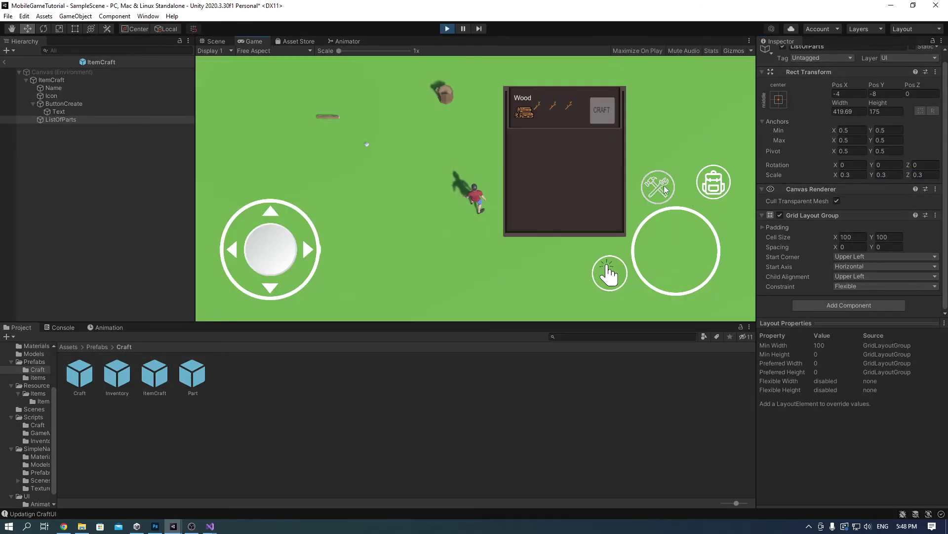
left_click(447, 28)
Step: Try ListOfParts at about X 22.3, Y -34.6 and check the crafting menu in play mode
left_click_drag(480, 167, 480, 195)
left_click_drag(516, 227, 545, 226)
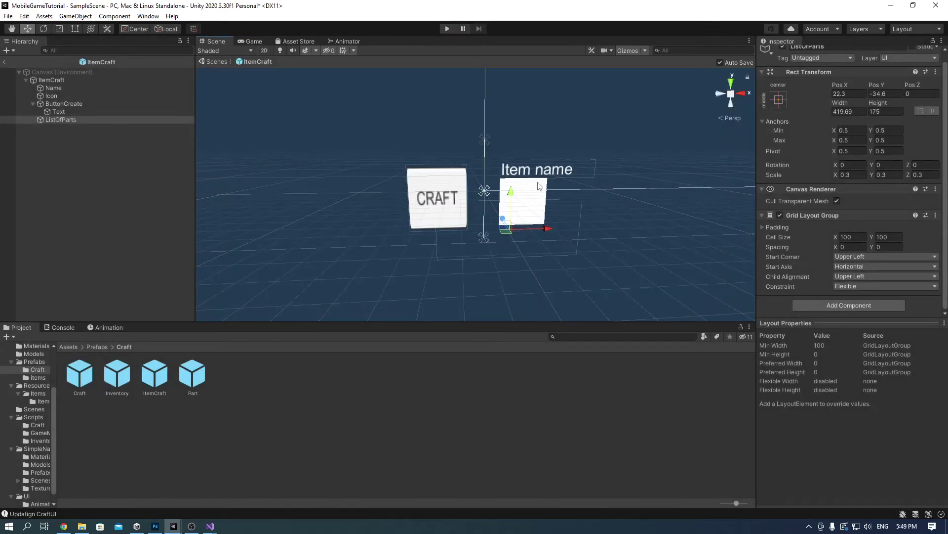
left_click(445, 30)
left_click(665, 191)
left_click(447, 29)
Step: Reposition ListOfParts to about X 6.3, Y -15.8, checking the crafting menu in play mode after each move
left_click_drag(510, 196, 511, 177)
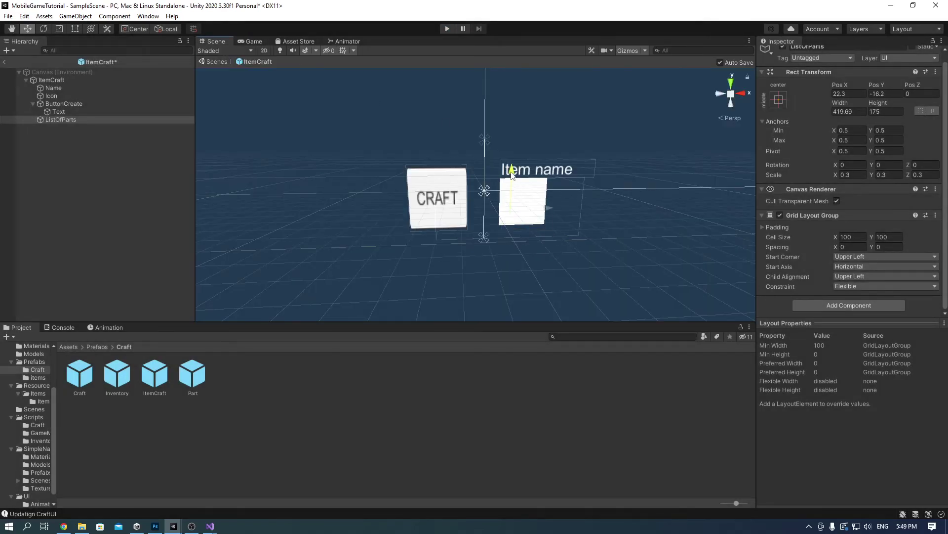
left_click(447, 30)
left_click(663, 190)
left_click(448, 29)
left_click_drag(546, 209, 529, 209)
left_click(197, 529)
left_click(200, 528)
left_click(447, 29)
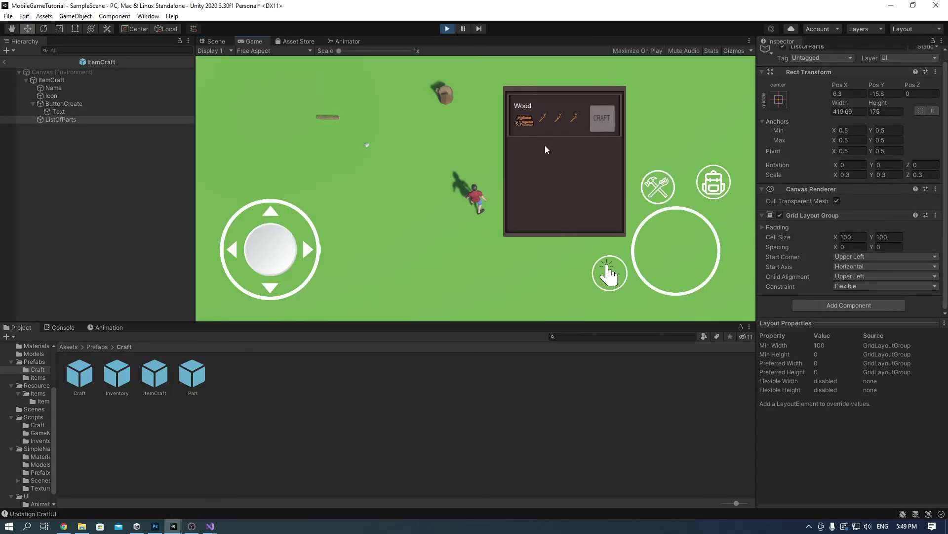
key("ctrl+p")
Step: Try moving the ItemCraft root down to about Y -12.3 and check the crafting menu in play mode
left_click(55, 80)
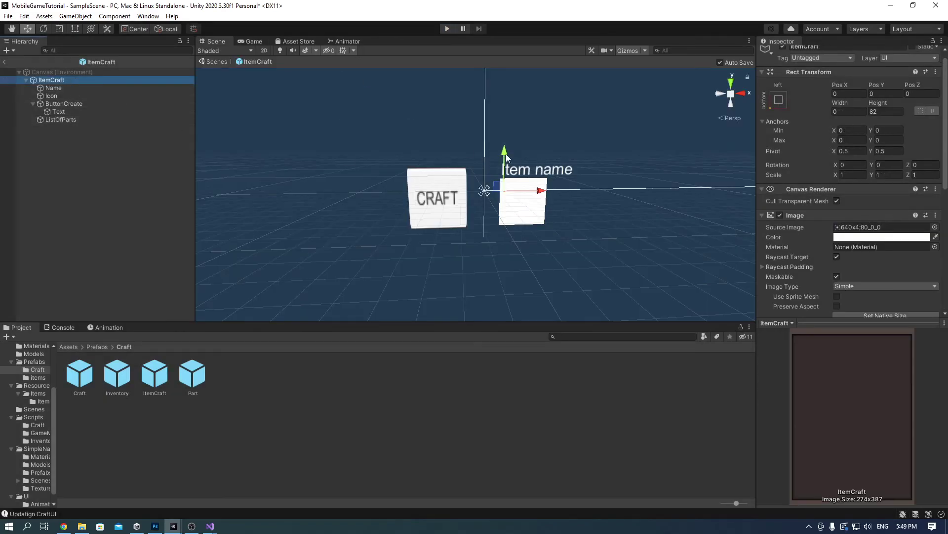
left_click(448, 29)
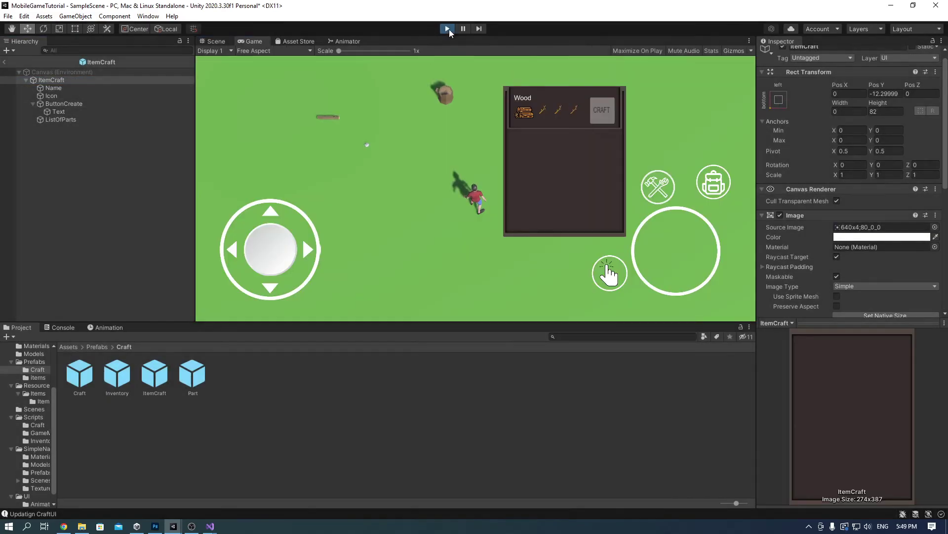
left_click(449, 29)
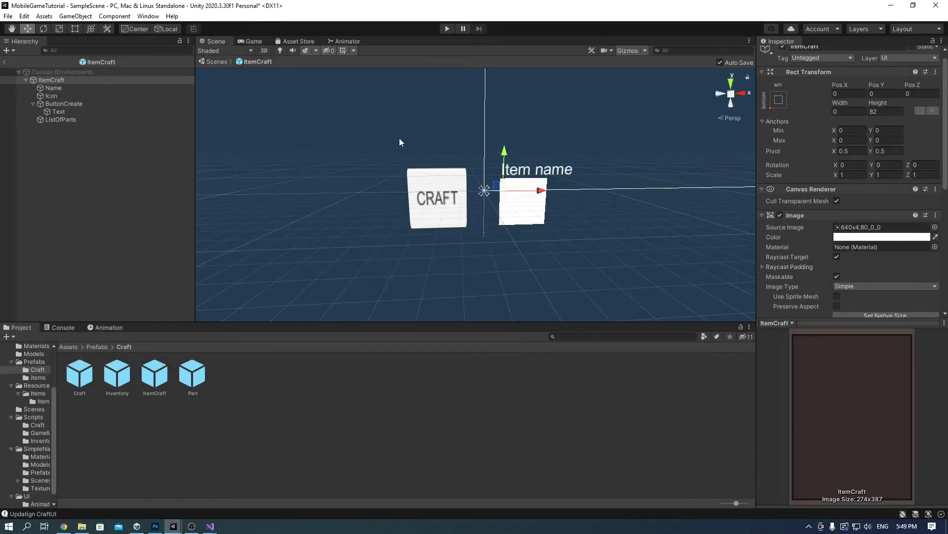
Step: Look into the Part prefab, then reopen ItemCraft and inspect its Name, Icon and button Text objects
left_click(6, 63)
double_click(193, 374)
left_click(5, 62)
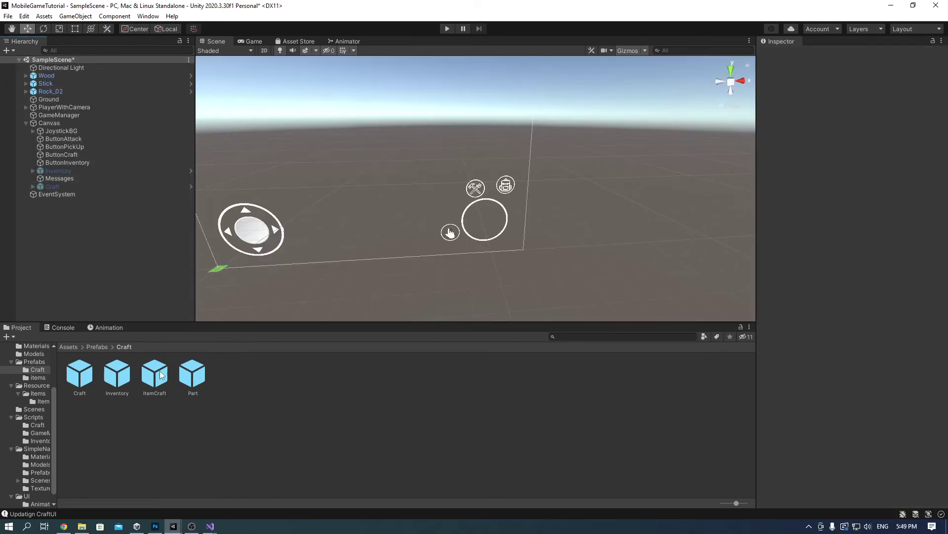
double_click(154, 374)
scroll(835, 183, "down", 10)
left_click(92, 88)
left_click(94, 96)
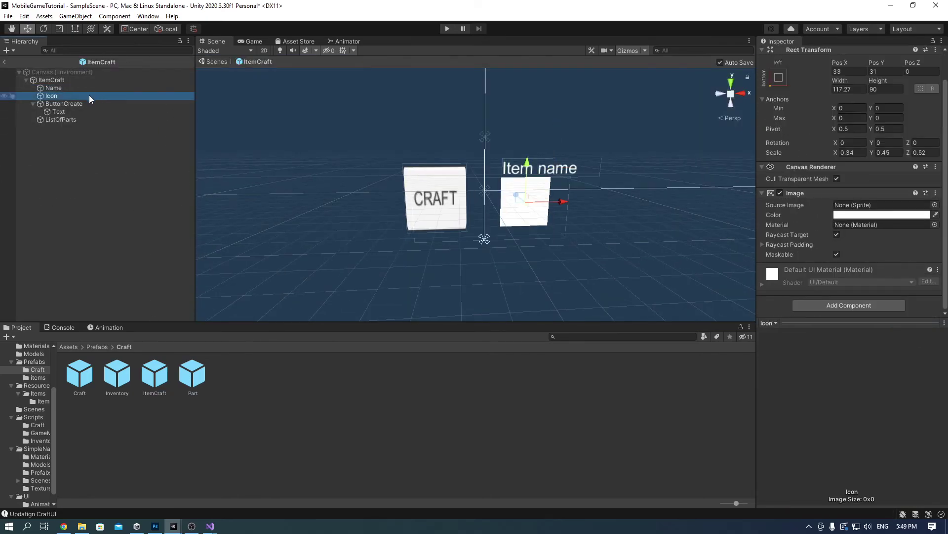
left_click(62, 112)
Step: Try moving the ItemCraft root down to Y -54, check the crafting menu in play mode and leave the prefab
left_click(70, 80)
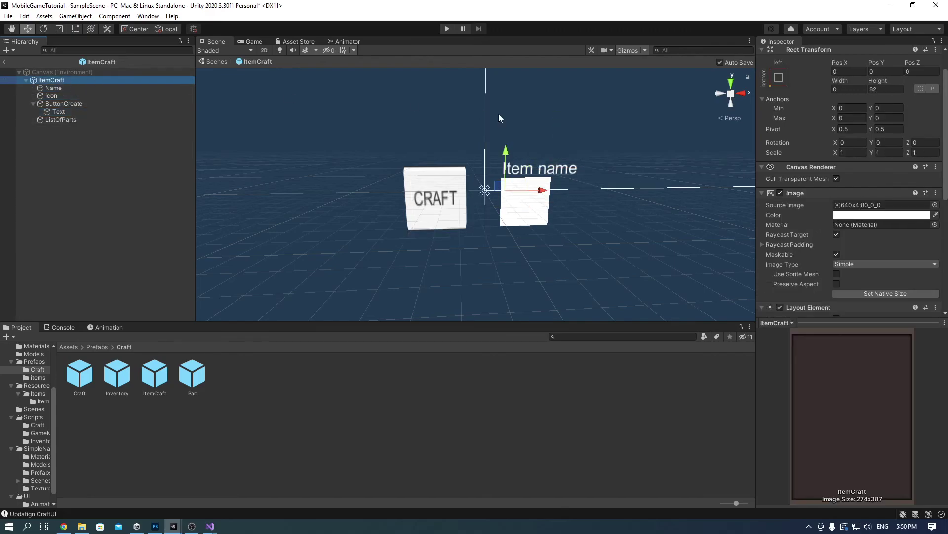
left_click_drag(504, 152, 504, 218)
left_click(447, 29)
left_click(646, 194)
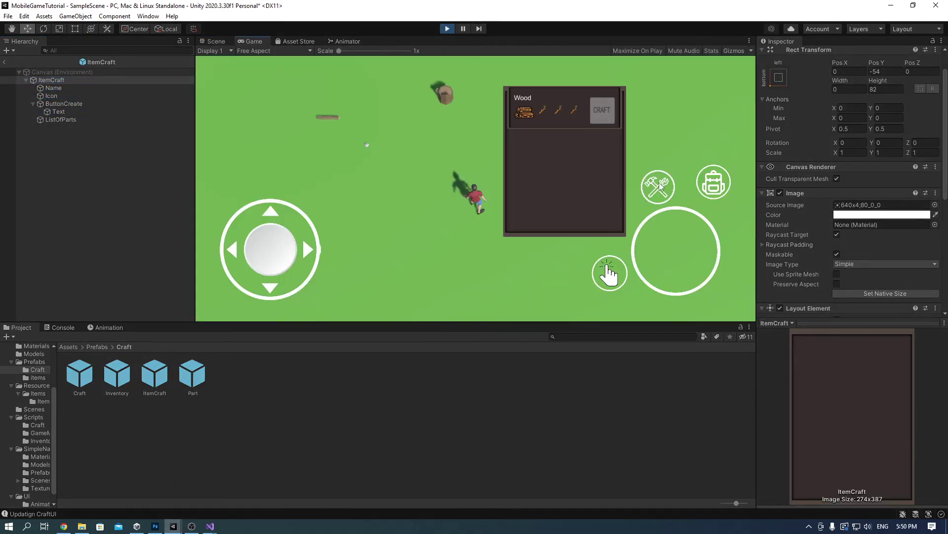
left_click(446, 28)
left_click(4, 63)
Step: Examine the Canvas's Craft UI references, the ItemCraft prefab and the settings of Craft's Image, ScrollView and Content objects
left_click(55, 124)
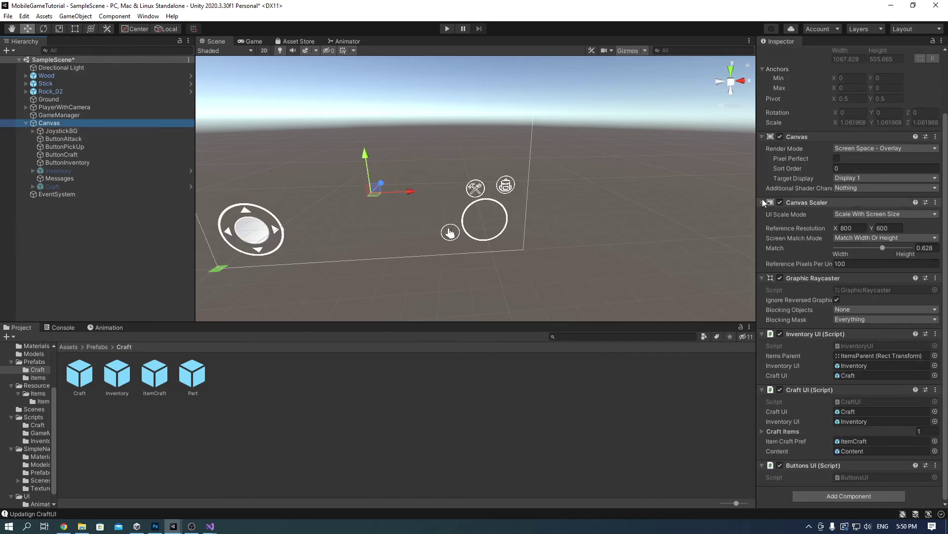
left_click(861, 449)
left_click(89, 211)
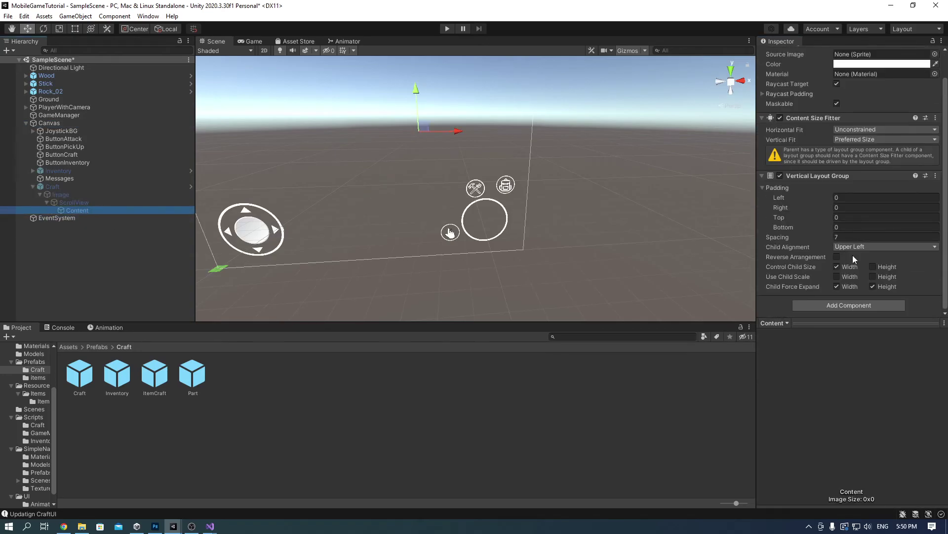
left_click(74, 195)
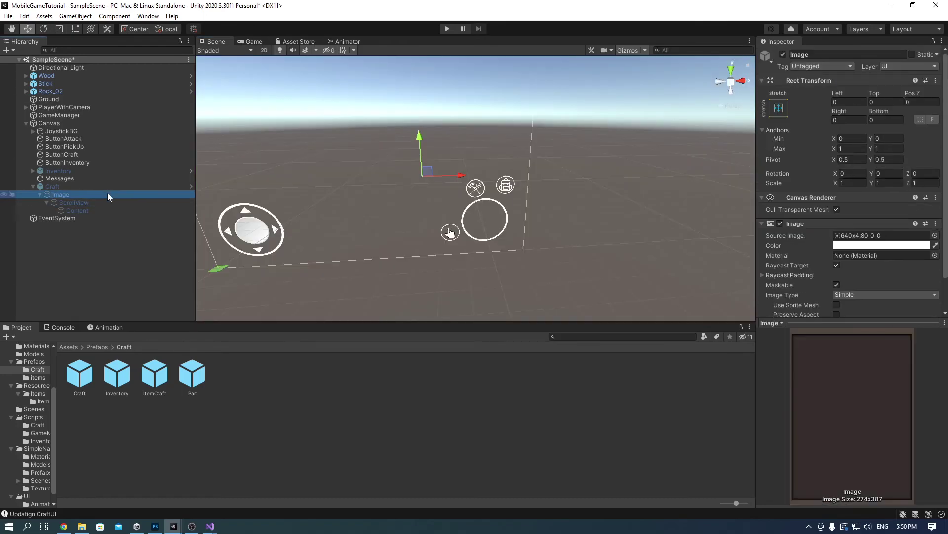
left_click(118, 187)
double_click(146, 381)
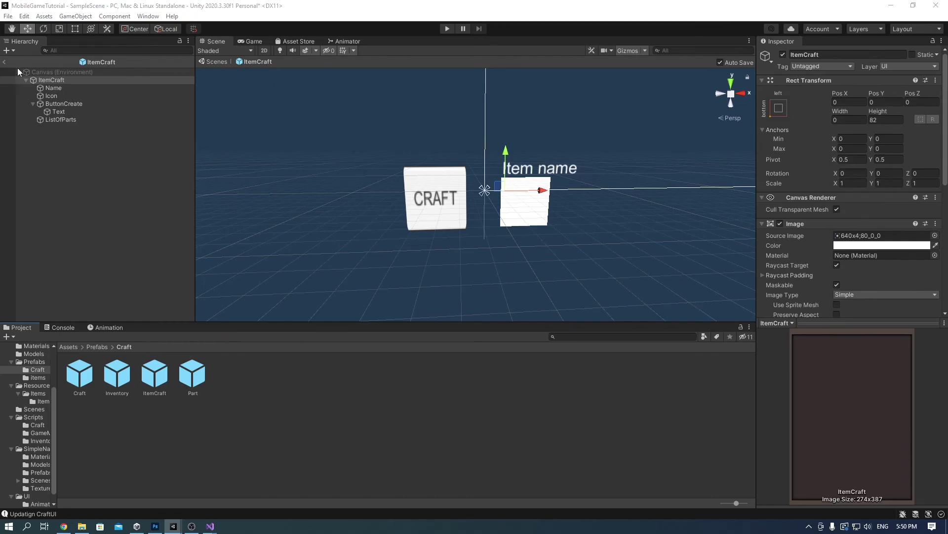
left_click(4, 62)
scroll(849, 174, "down", 3)
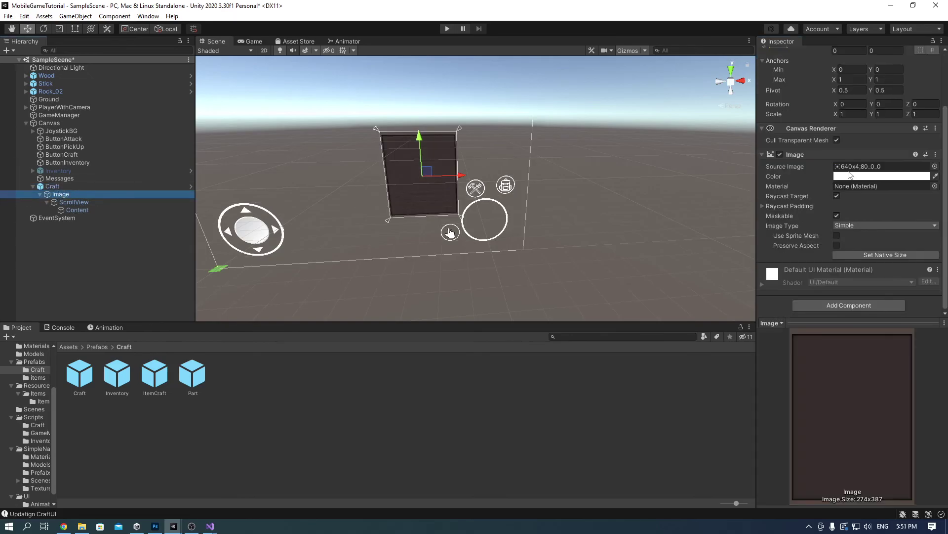
left_click(85, 186)
left_click(80, 194)
left_click(76, 202)
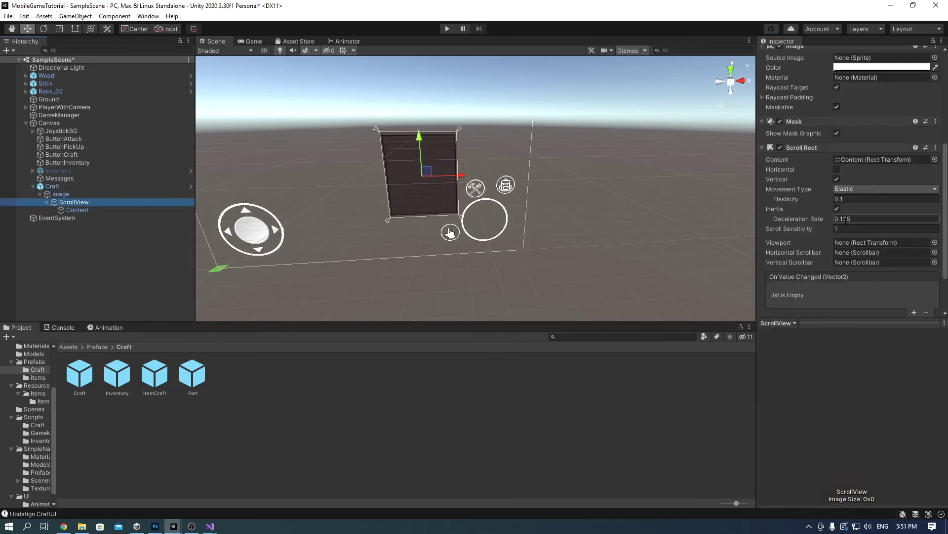
Step: Set the crafting menu Content's pivot Y to 0.93 and check the item's placement in play mode
key("Down")
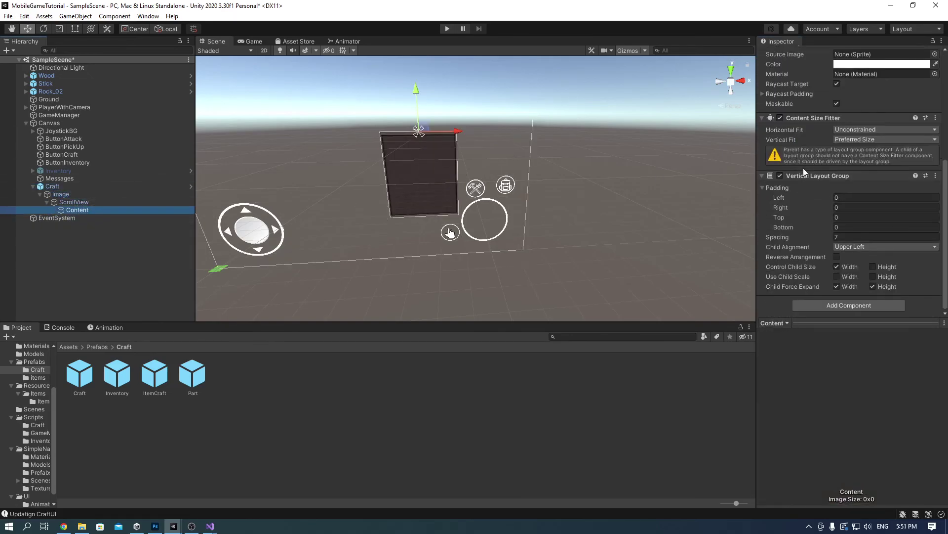
left_click_drag(860, 158, 873, 145)
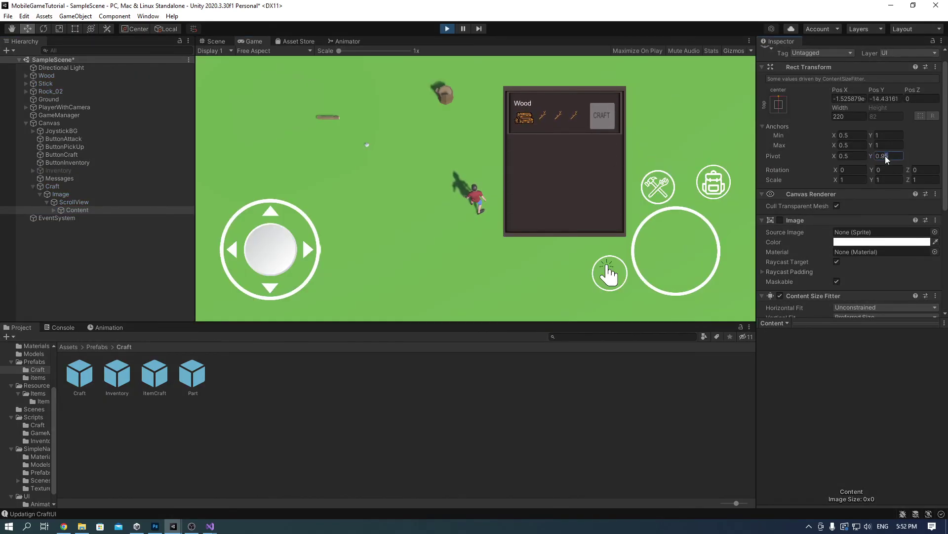
key("BackSpace")
type("3")
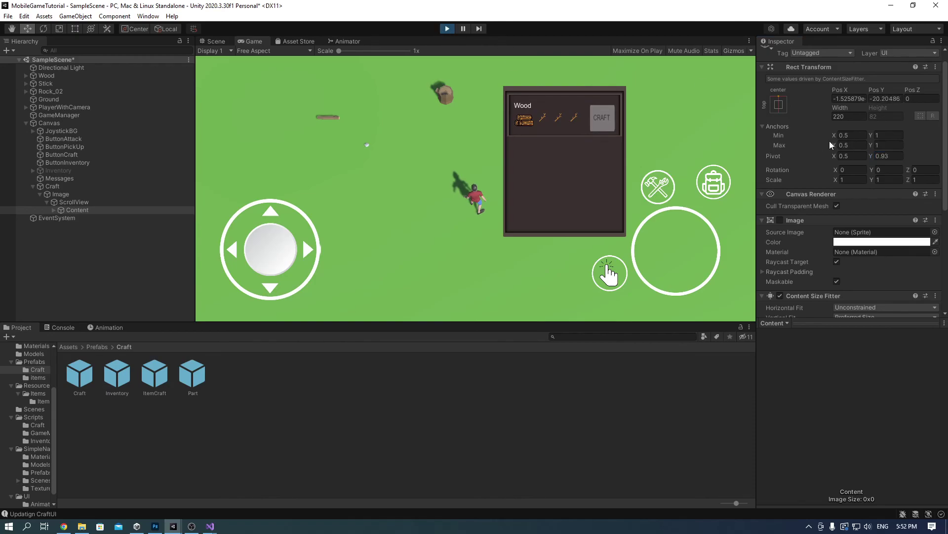
key("ctrl+p")
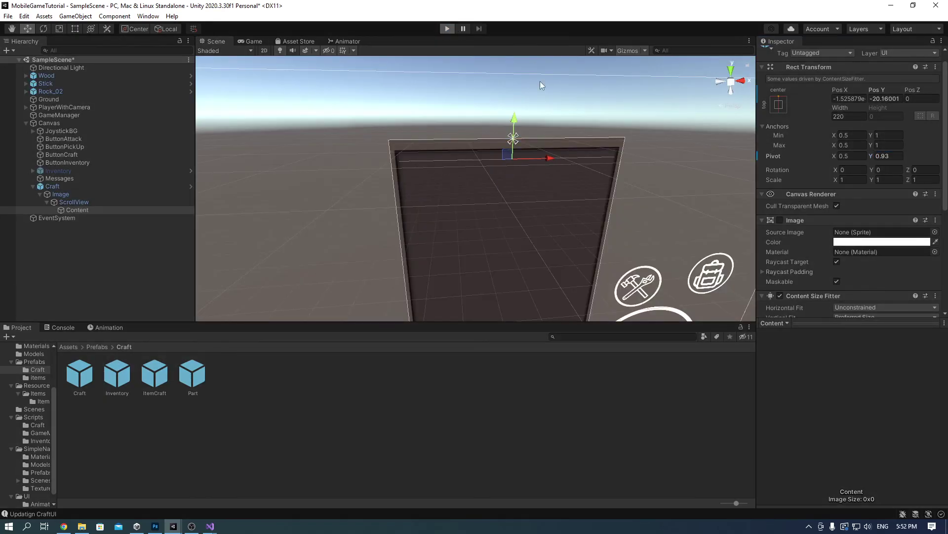
key("ctrl+p")
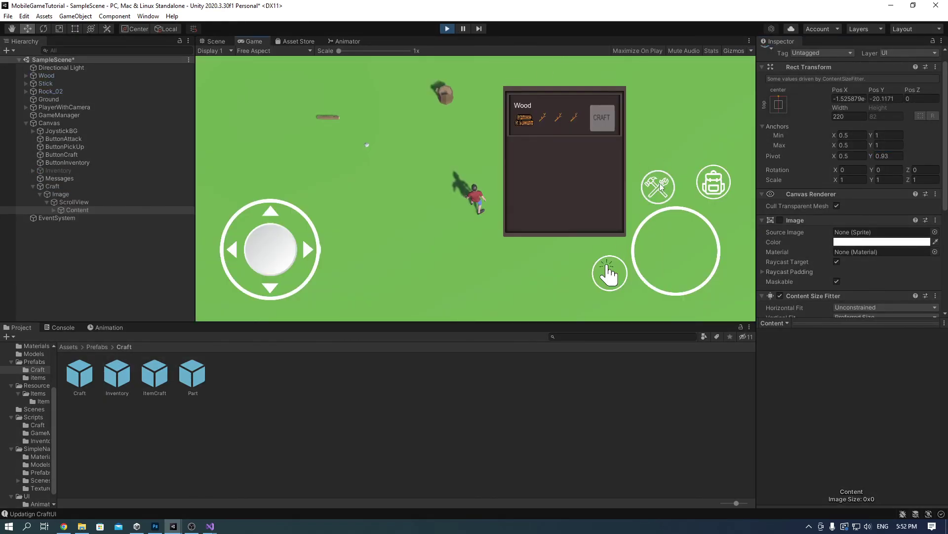
Step: Stop play mode, duplicate the stick twice and spread the copies over the ground, placing the last at about X -7.24, Z 5.77
key("ctrl+p")
left_click(458, 217)
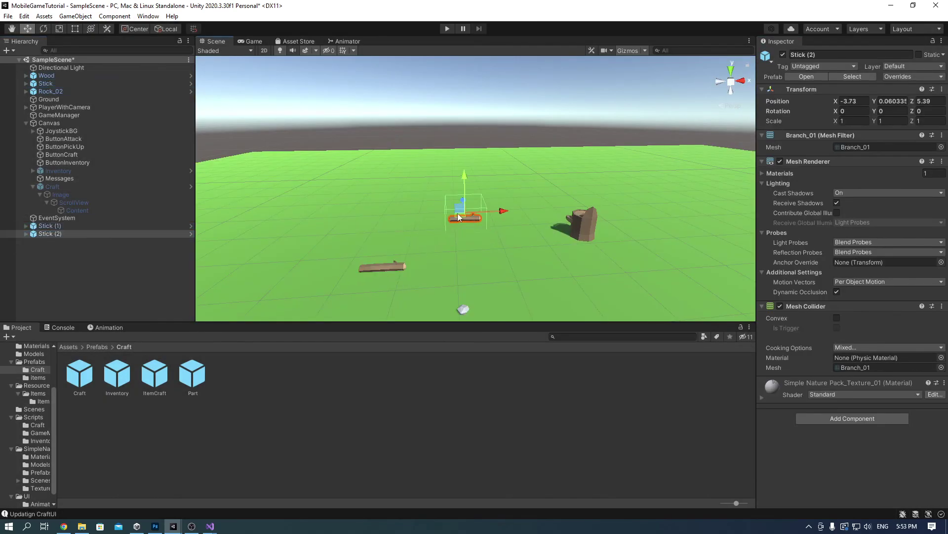
left_click_drag(459, 217, 331, 218)
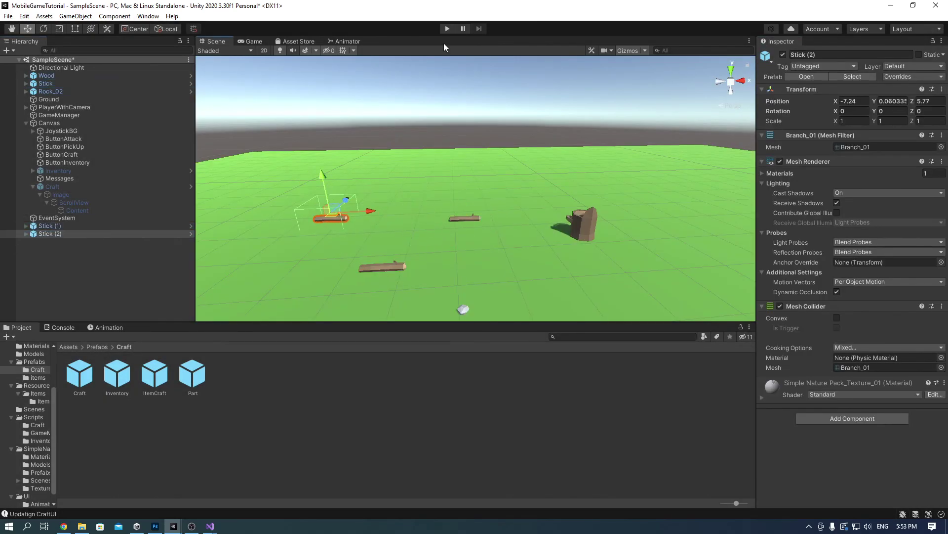
Step: Start play mode and test opening and closing the crafting menu and the inventory
left_click(452, 28)
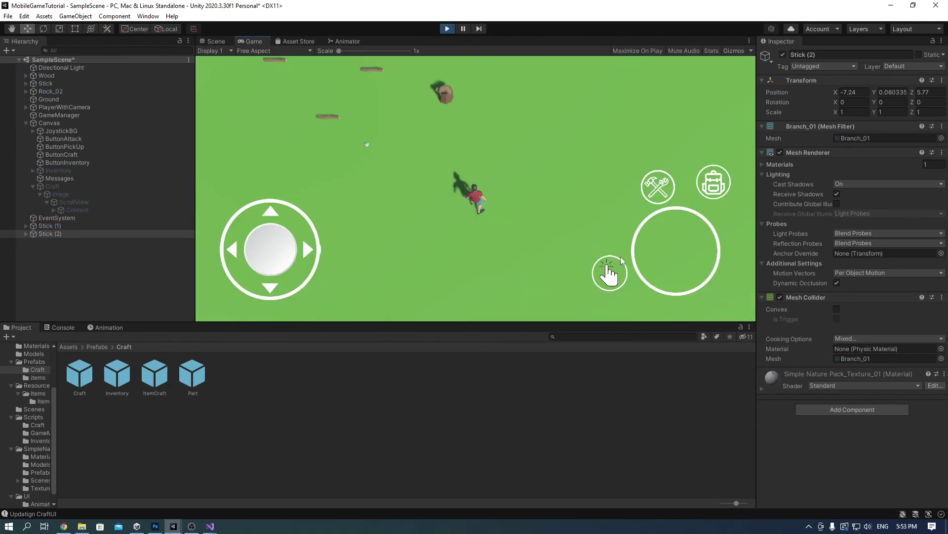
left_click(666, 186)
left_click(665, 186)
left_click(712, 184)
left_click(711, 184)
Step: Walk the character to the three sticks and pick up each one
left_click_drag(275, 242, 233, 156)
left_click_drag(249, 157, 272, 151)
left_click(610, 276)
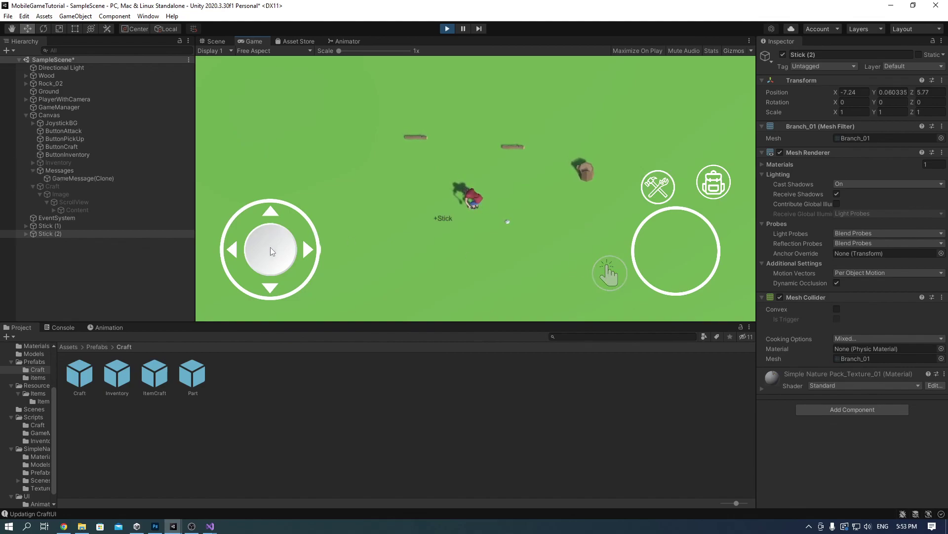
left_click_drag(271, 247, 361, 144)
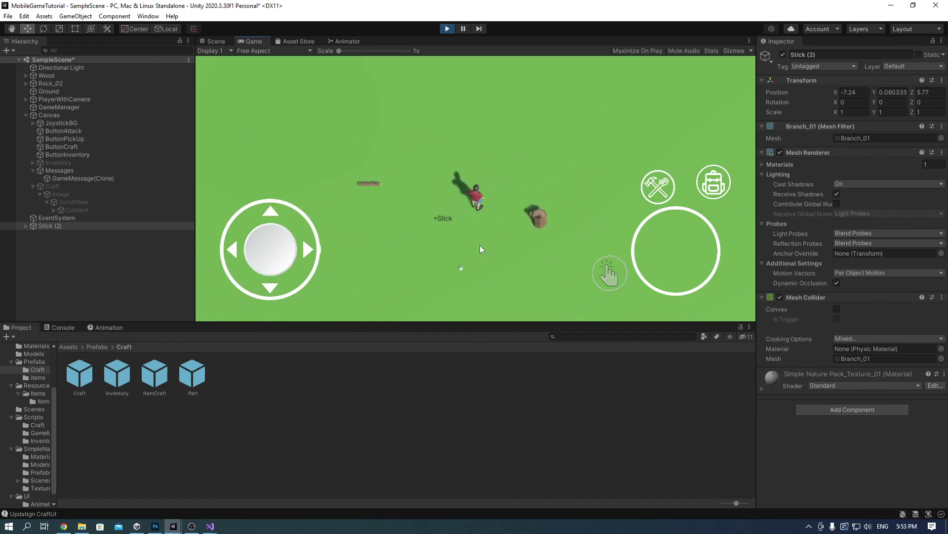
mouse_move(266, 241)
left_mouse_down()
mouse_move(171, 180)
mouse_move(188, 148)
left_mouse_up()
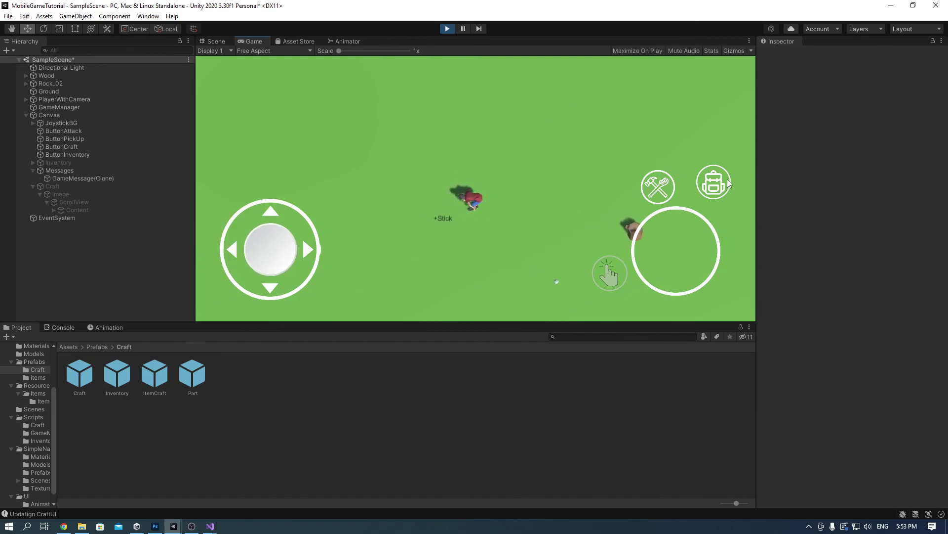
Step: Check the collected sticks in the inventory and craft Wood from the crafting menu
left_click(712, 181)
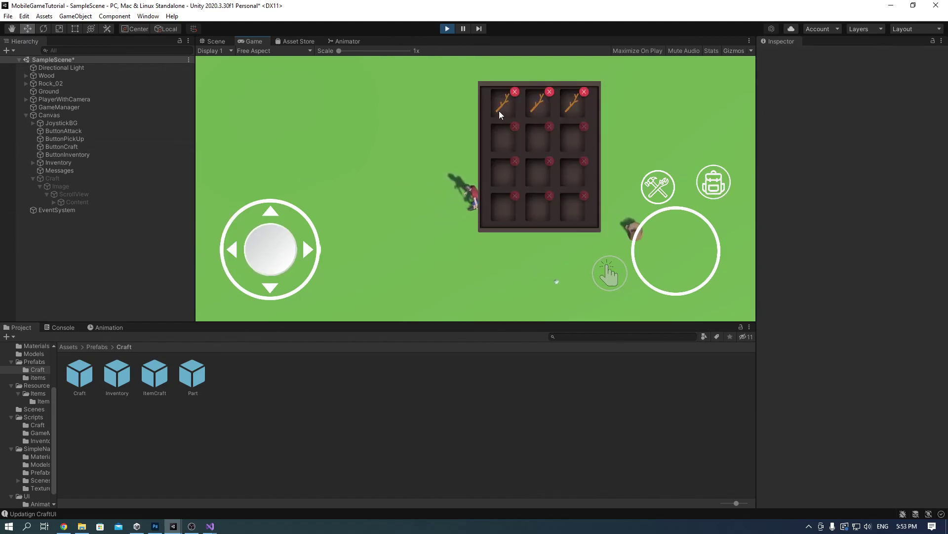
left_click(657, 187)
left_click(600, 118)
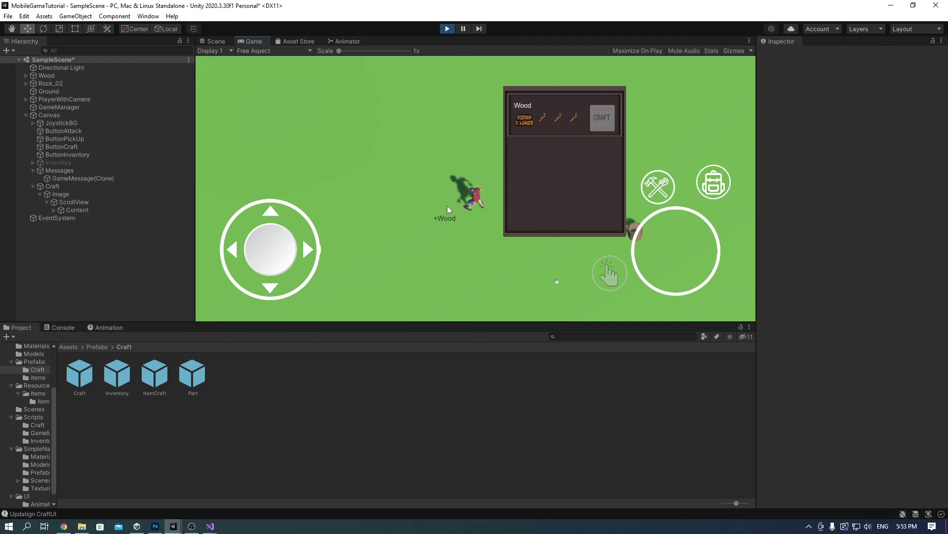
Step: Check the crafted Wood in the inventory, drop it onto the ground and close the inventory
left_click(662, 188)
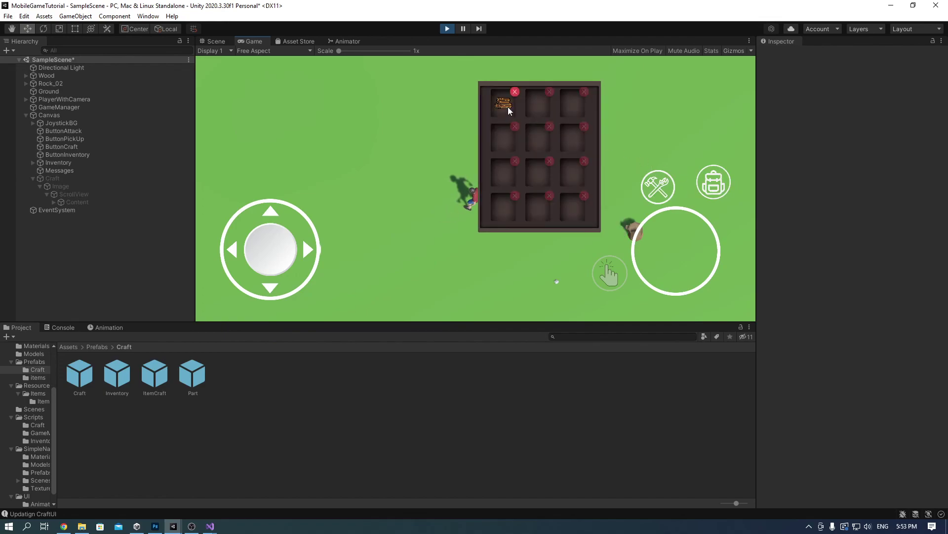
left_click(515, 92)
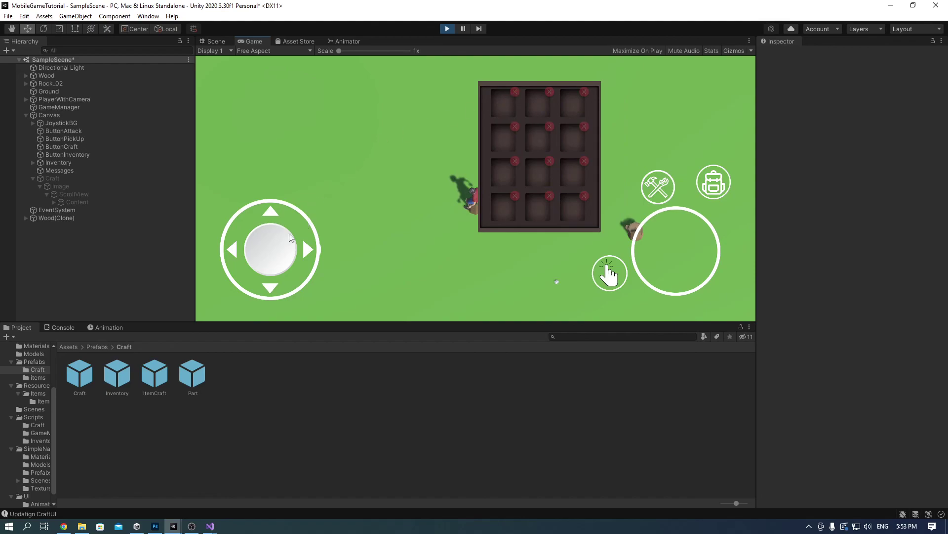
left_click(713, 183)
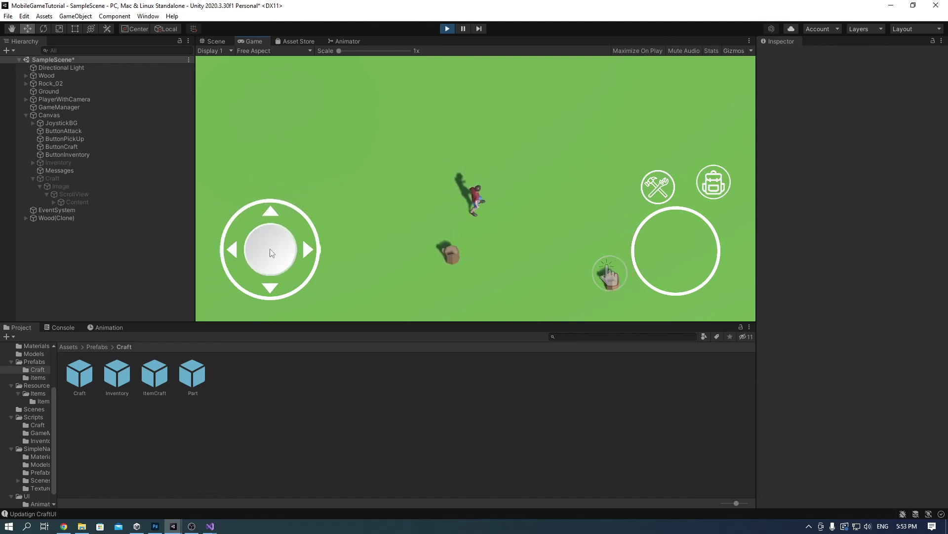
Step: Walk the character around, toggle the crafting menu and inventory, and test the attack action
left_click_drag(271, 250, 346, 252)
left_click_drag(292, 266, 252, 203)
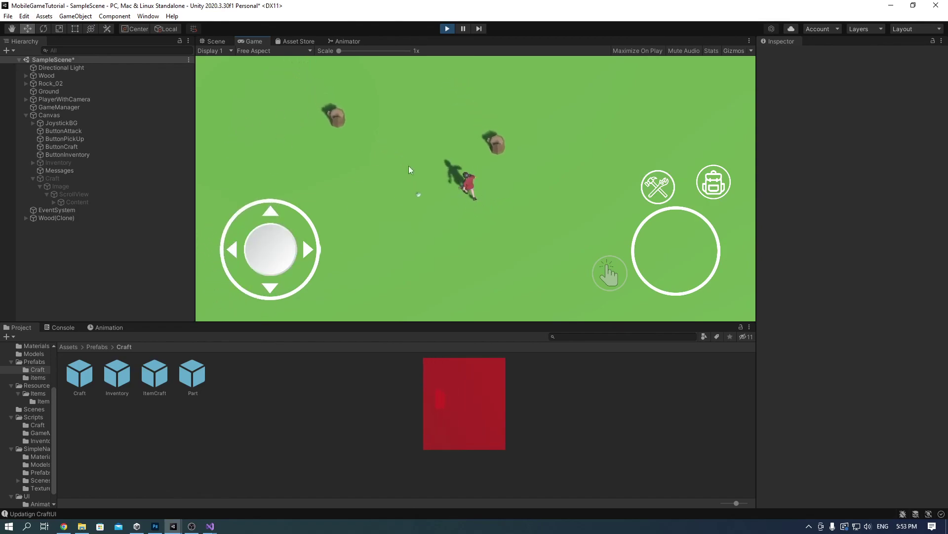
left_click(664, 190)
left_click(667, 193)
left_click(711, 185)
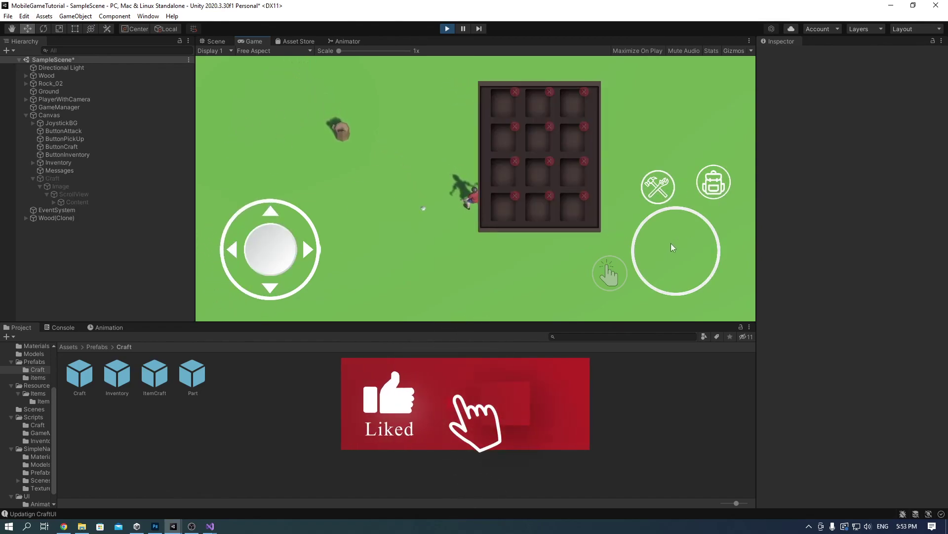
left_click(673, 247)
left_click(662, 193)
left_click(665, 195)
left_click(675, 238)
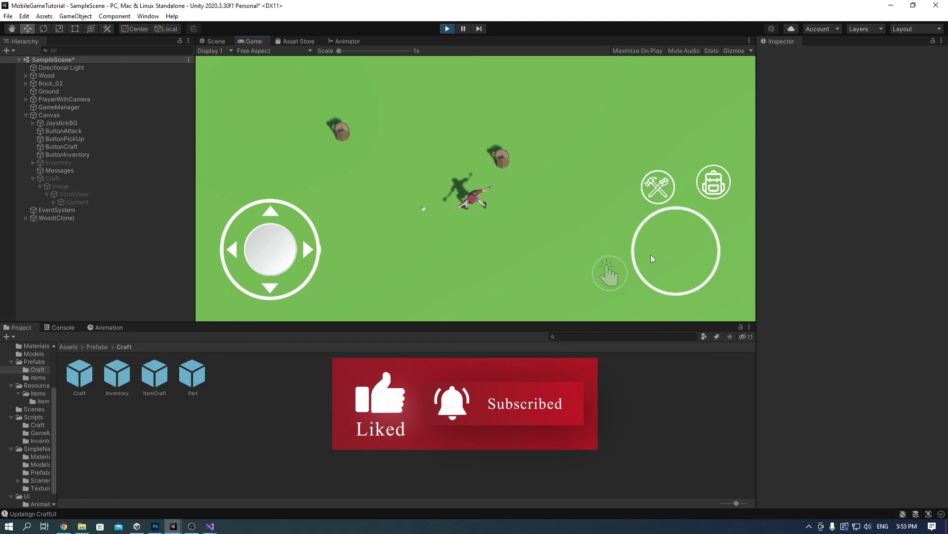
Step: Walk the character to the rock and the Wood on the ground and pick them up
left_click_drag(282, 234, 420, 134)
left_click(610, 278)
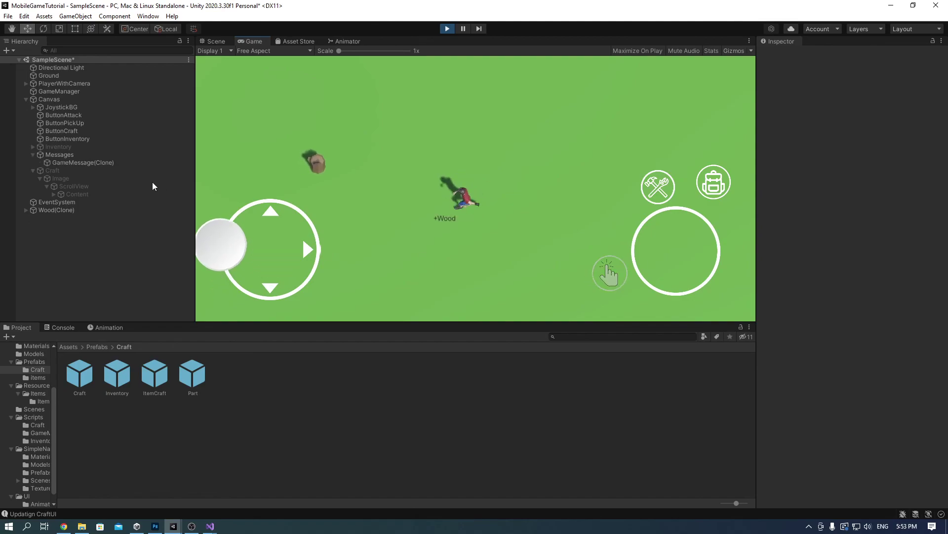